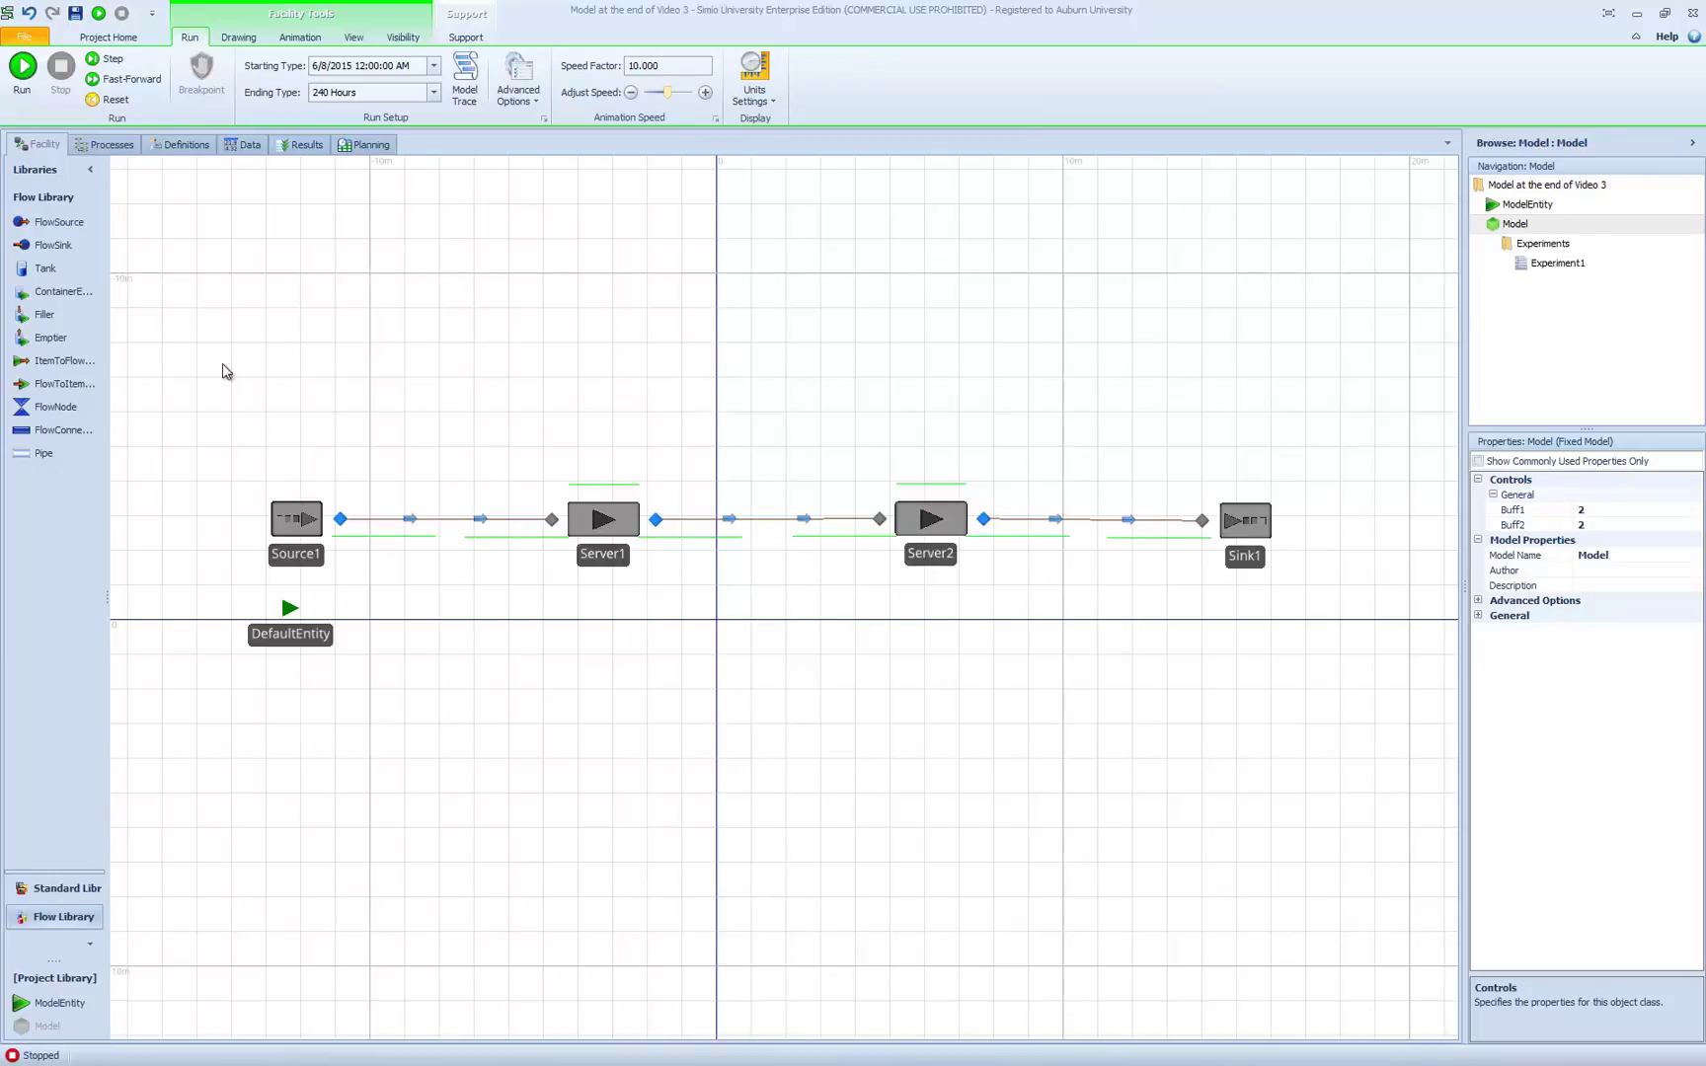
Step: Run the model, check the Experiment1 scenario results, then stop and reset it
click(22, 67)
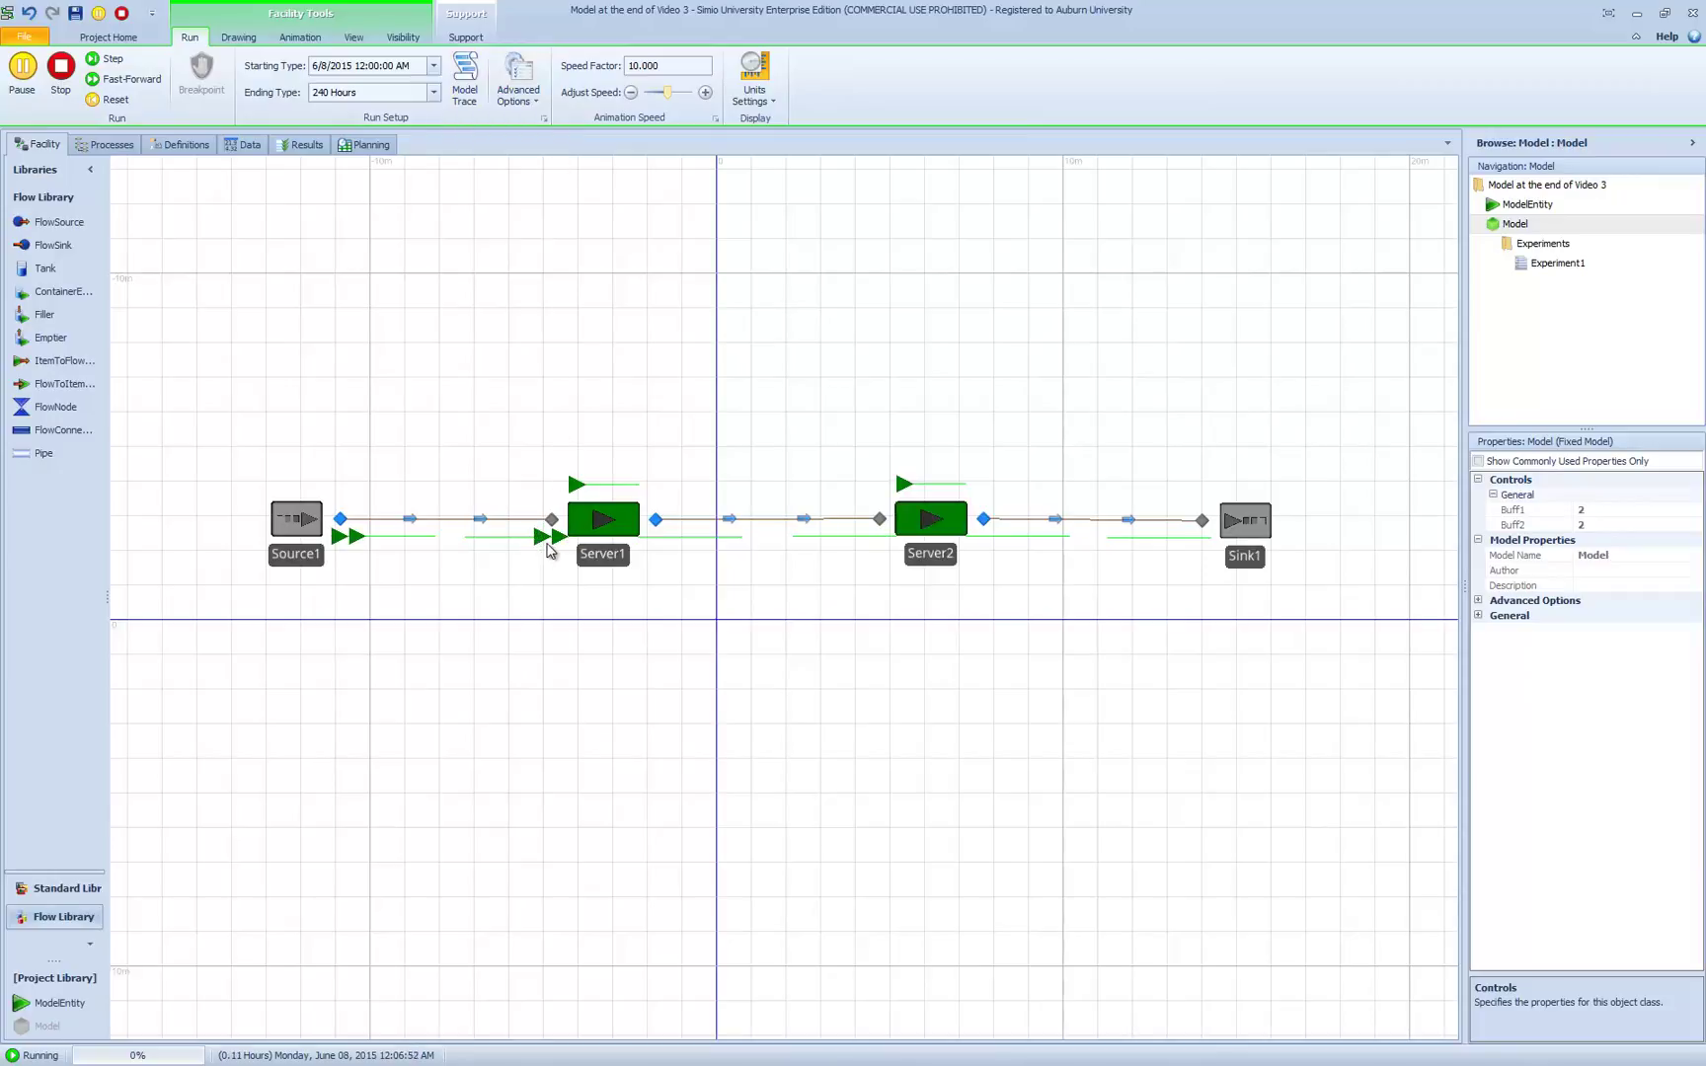
click(1557, 262)
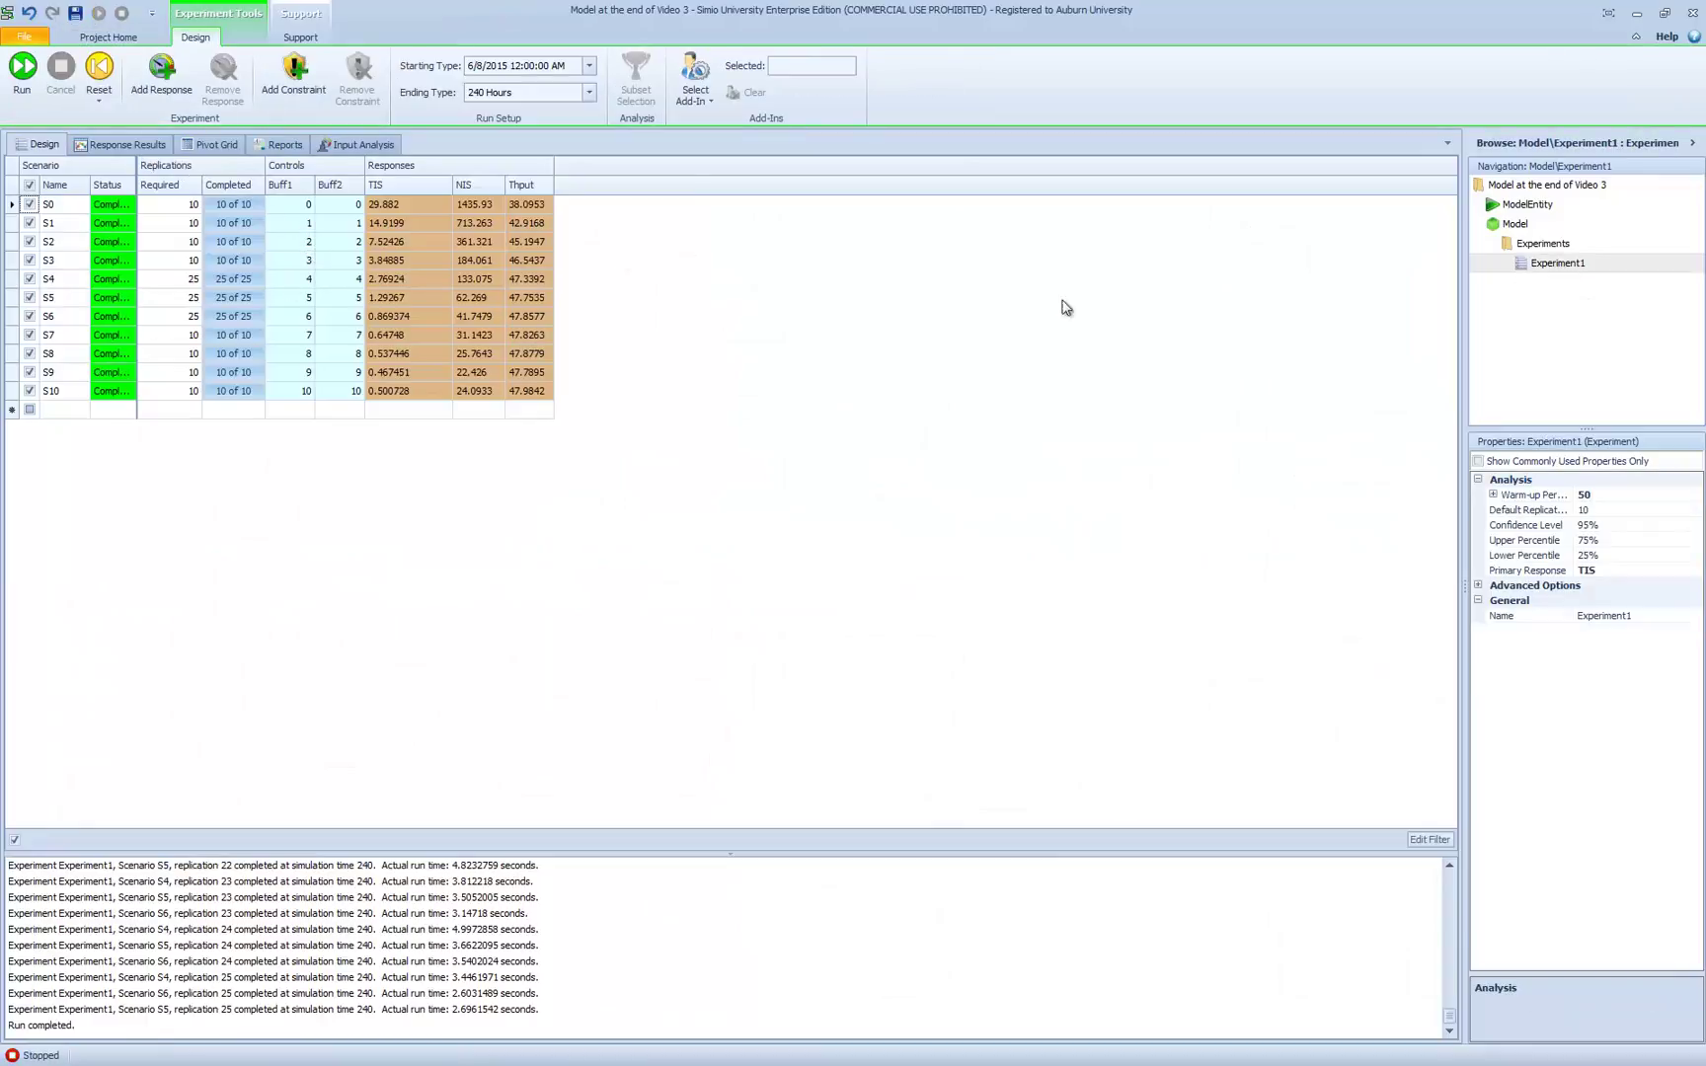
click(1514, 224)
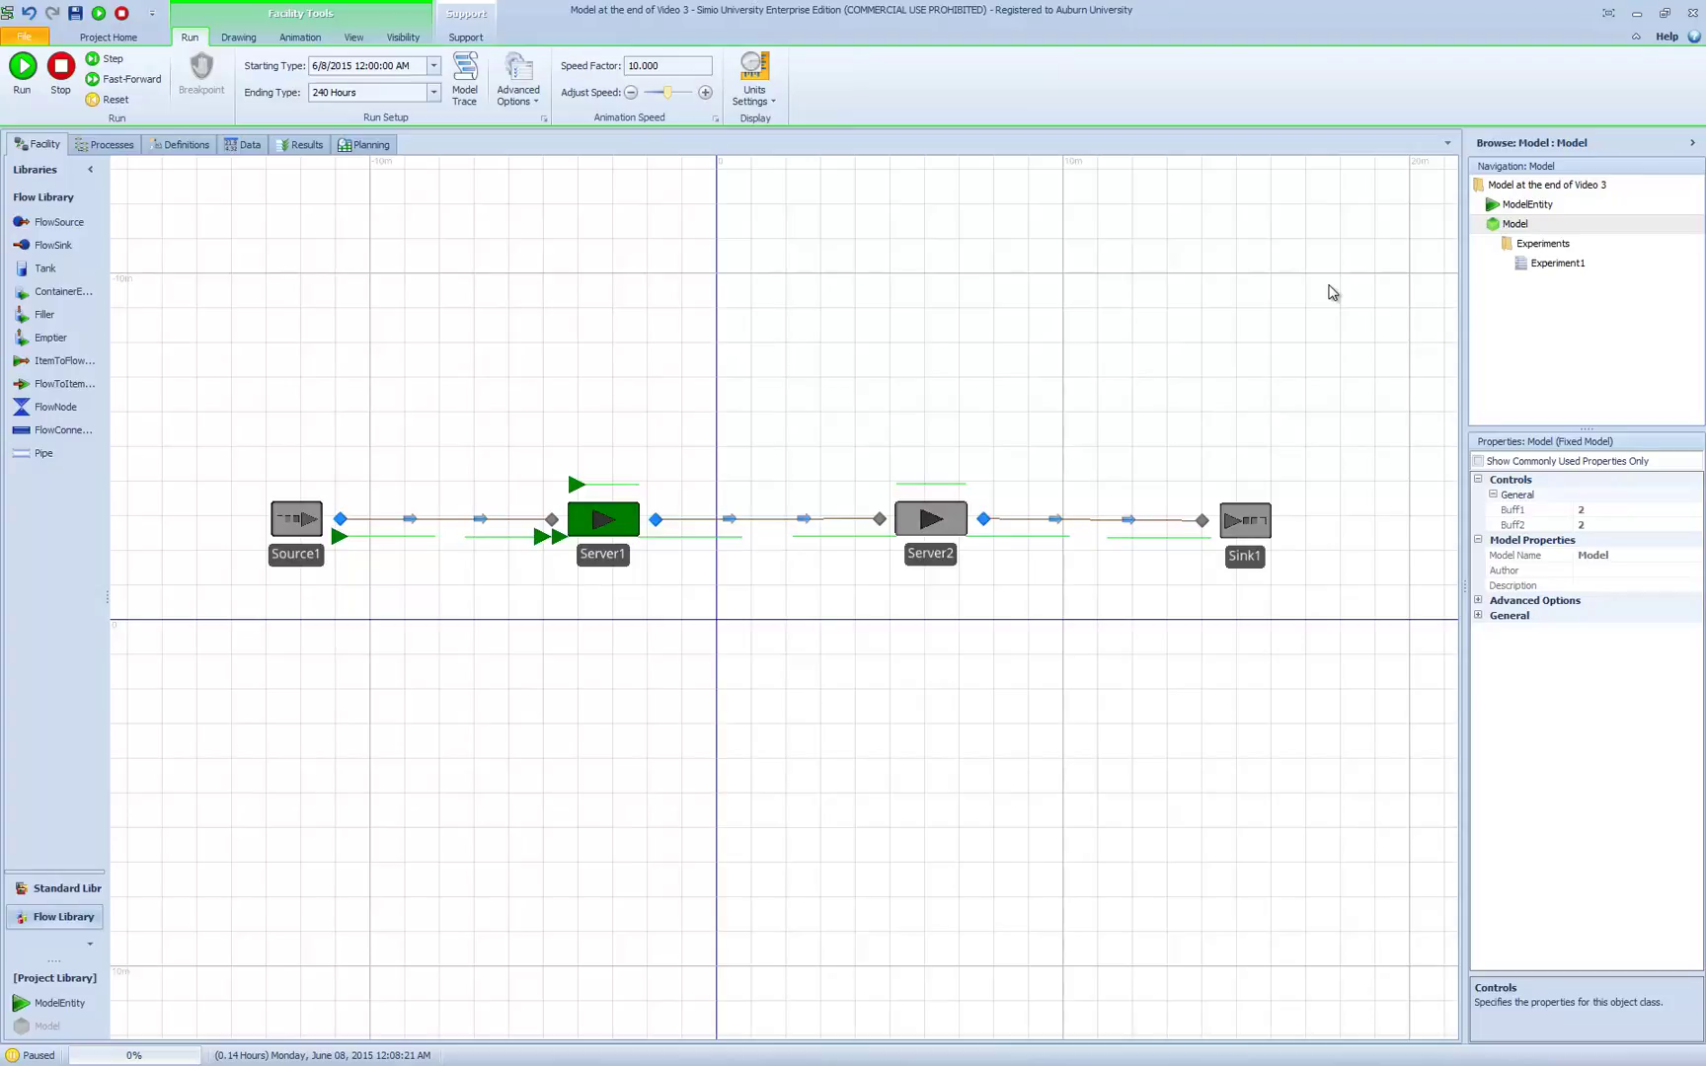
click(61, 71)
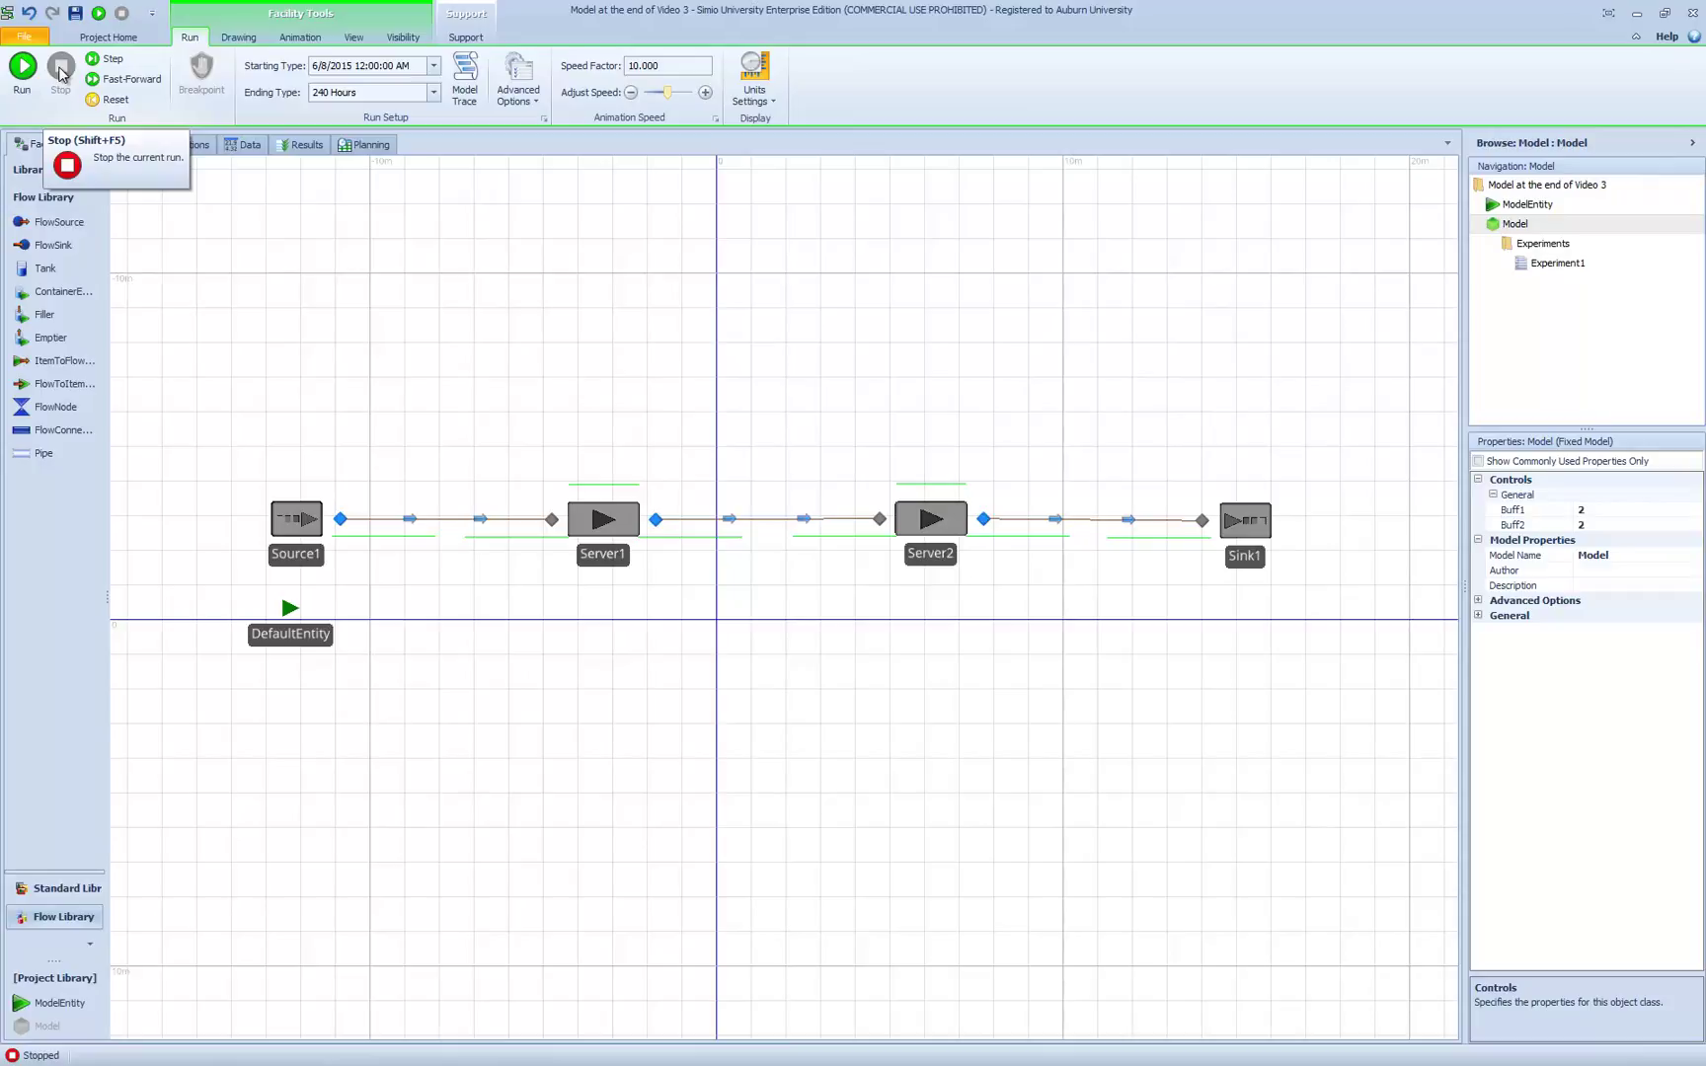
Step: Select DefaultEntity in the facility view
scroll(402, 275, up, 1)
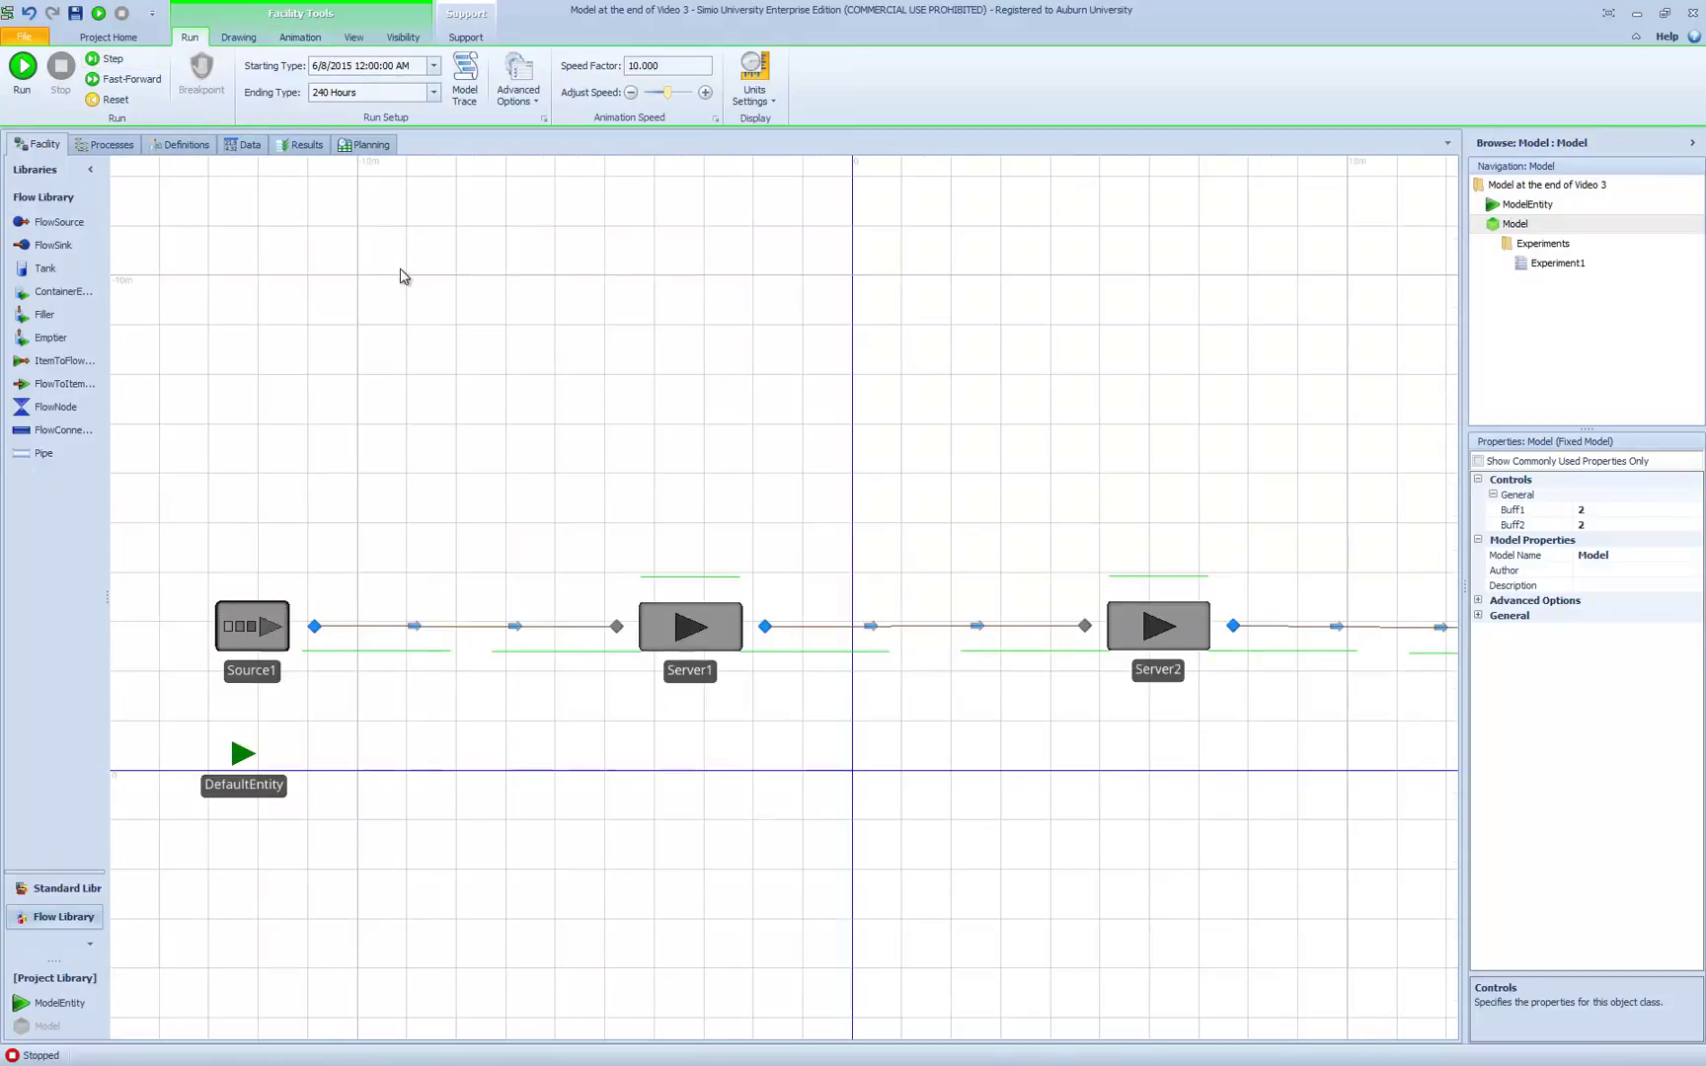
scroll(389, 301, down, 1)
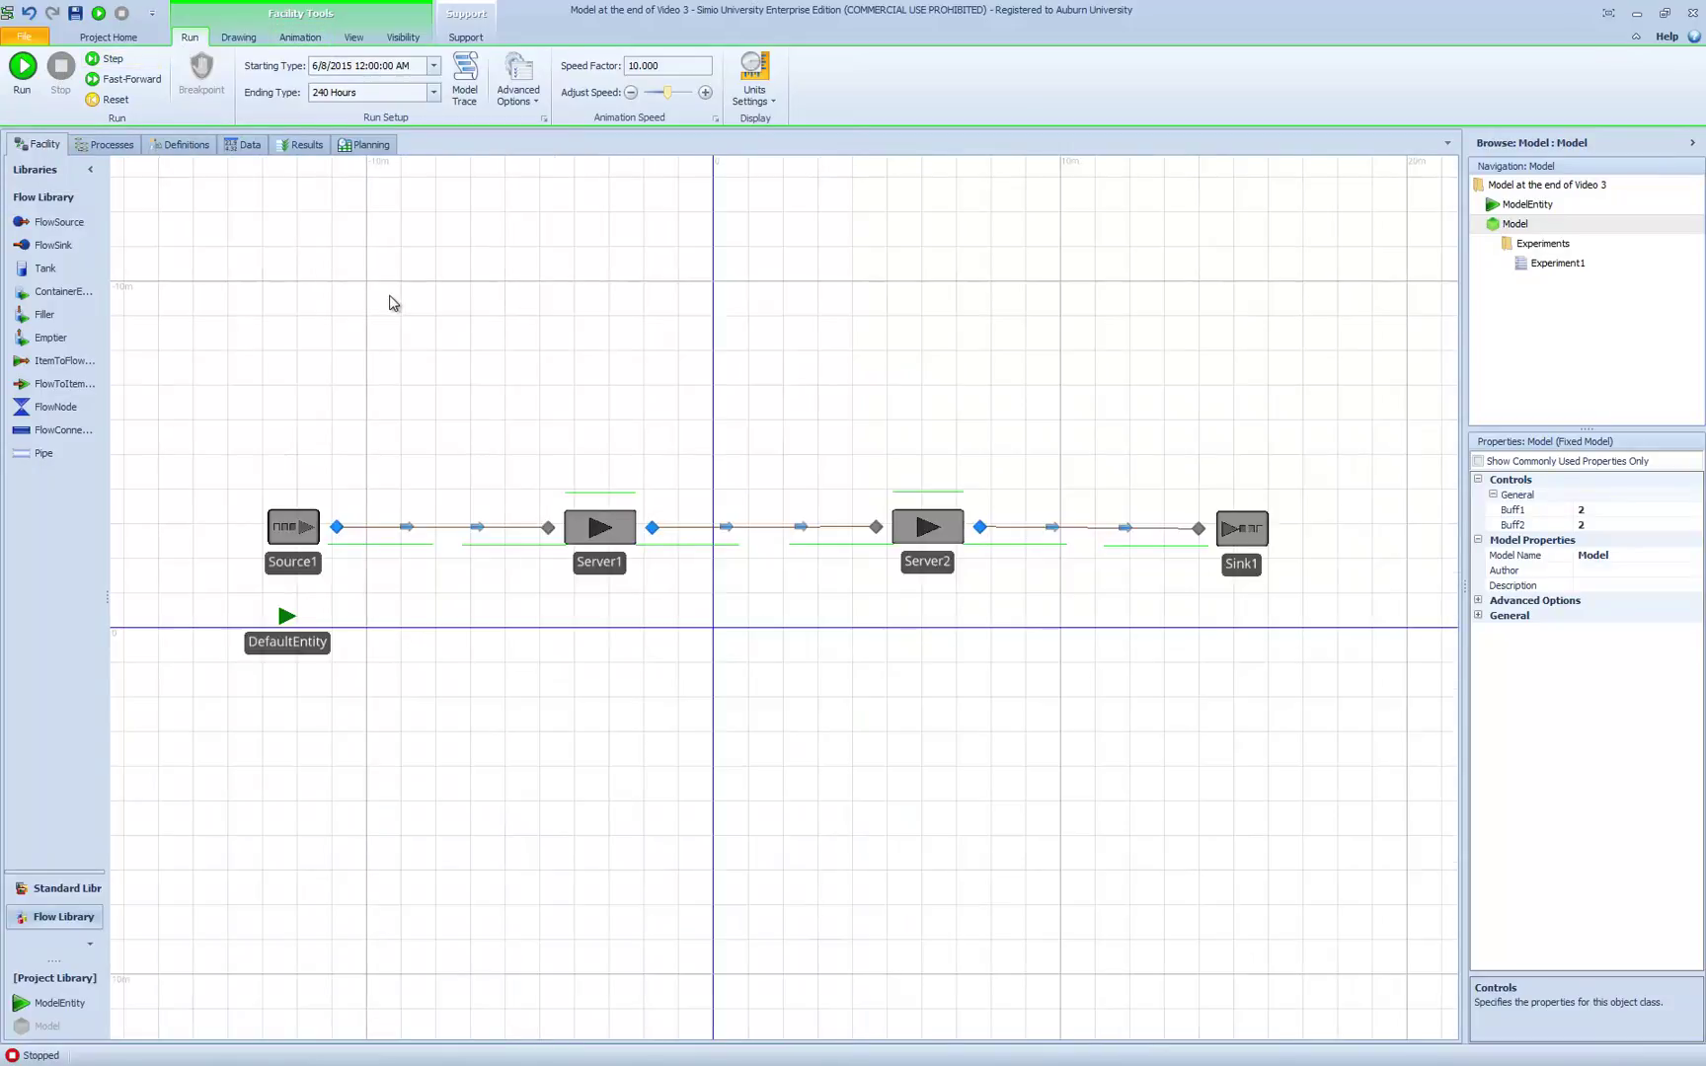
click(304, 657)
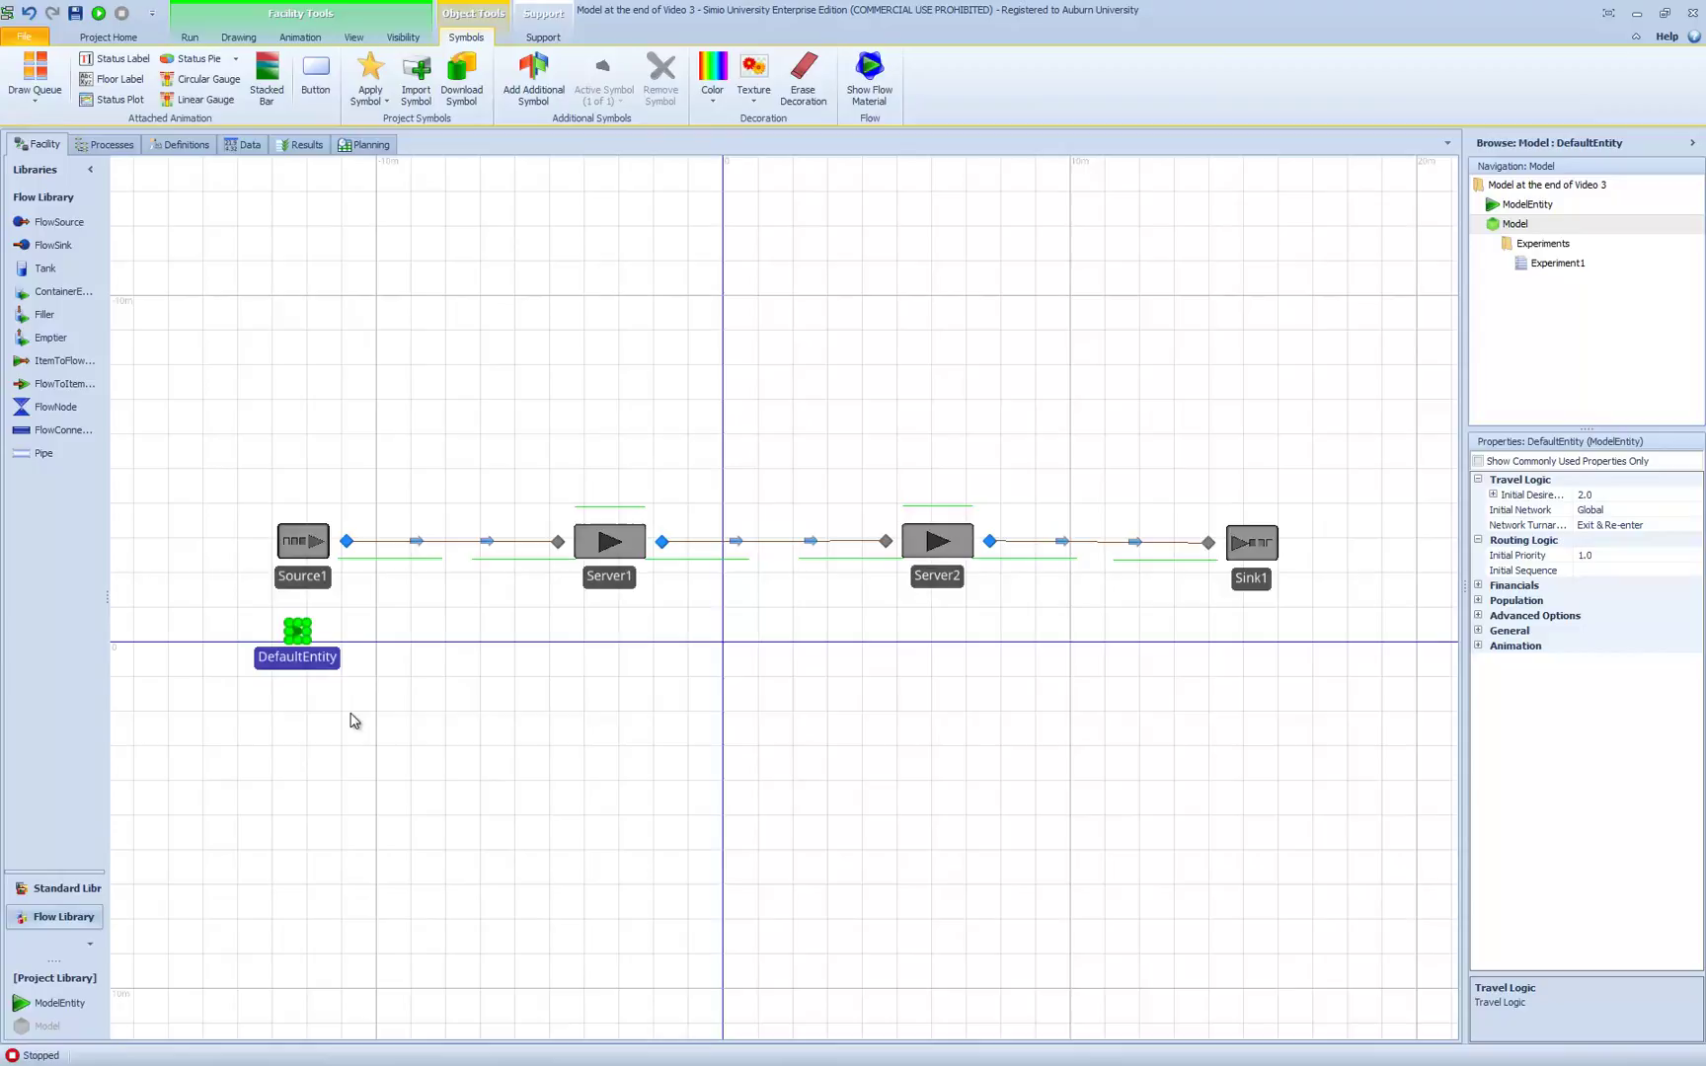
click(354, 720)
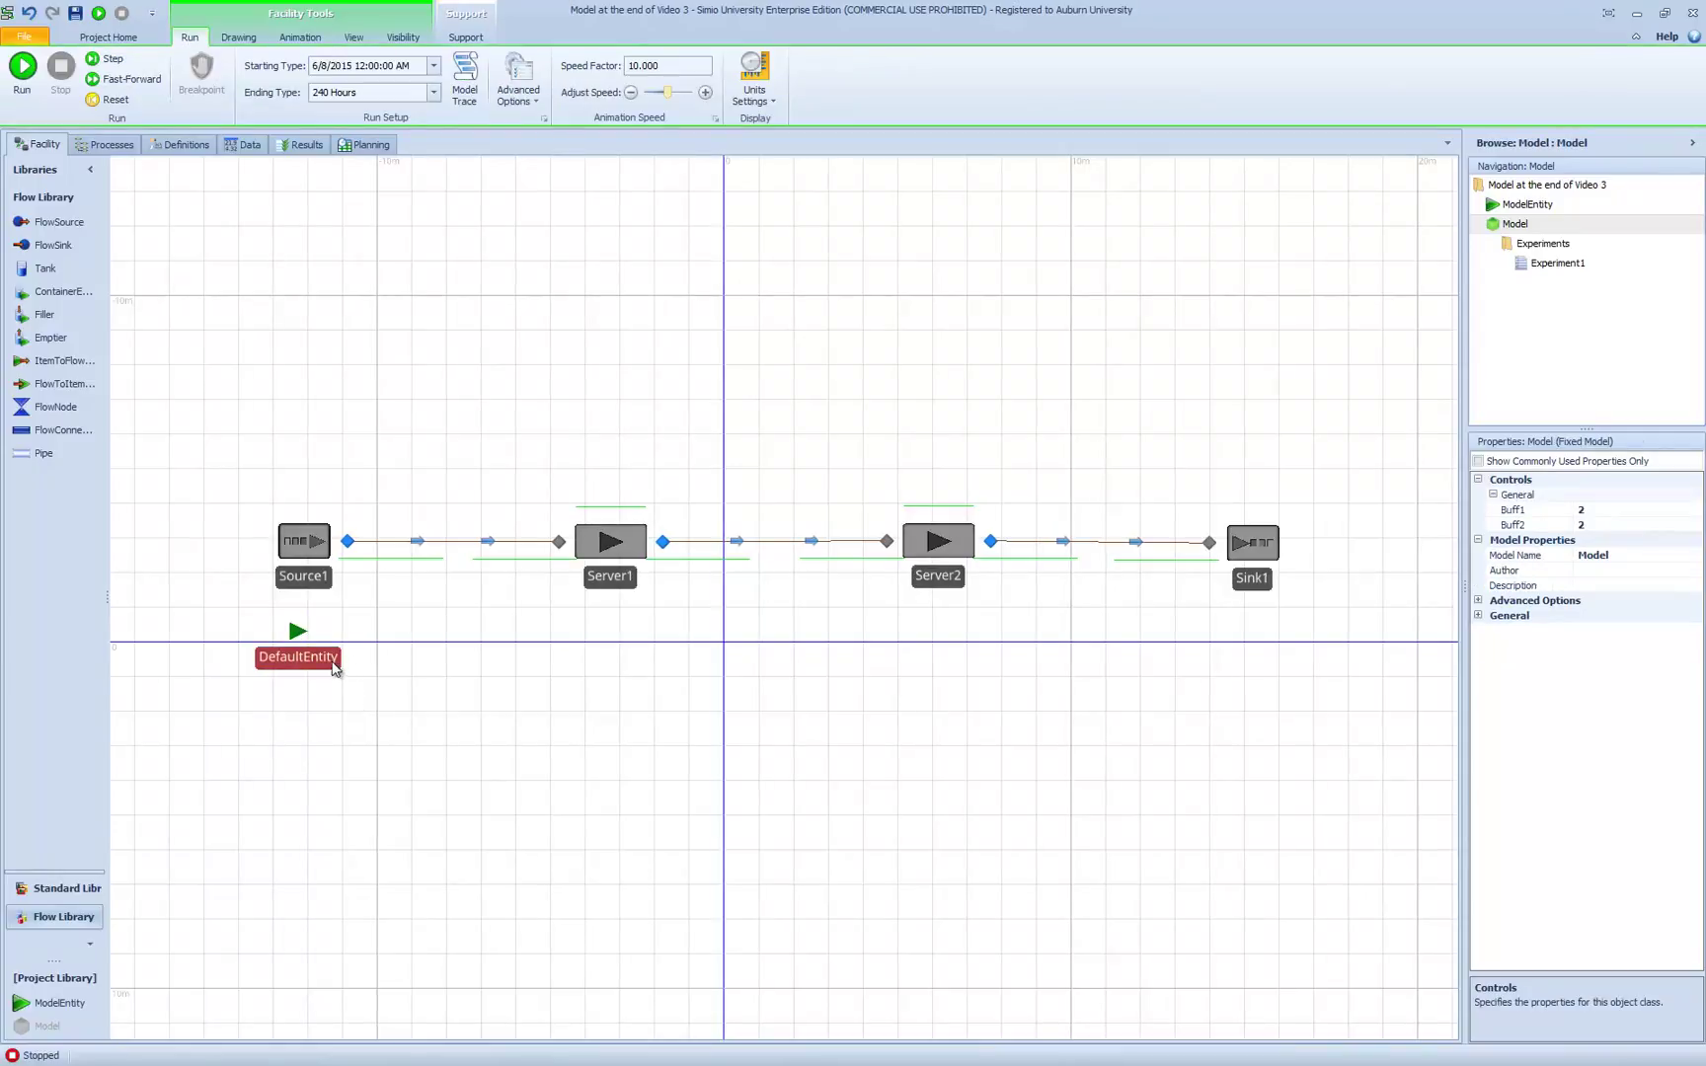
click(335, 663)
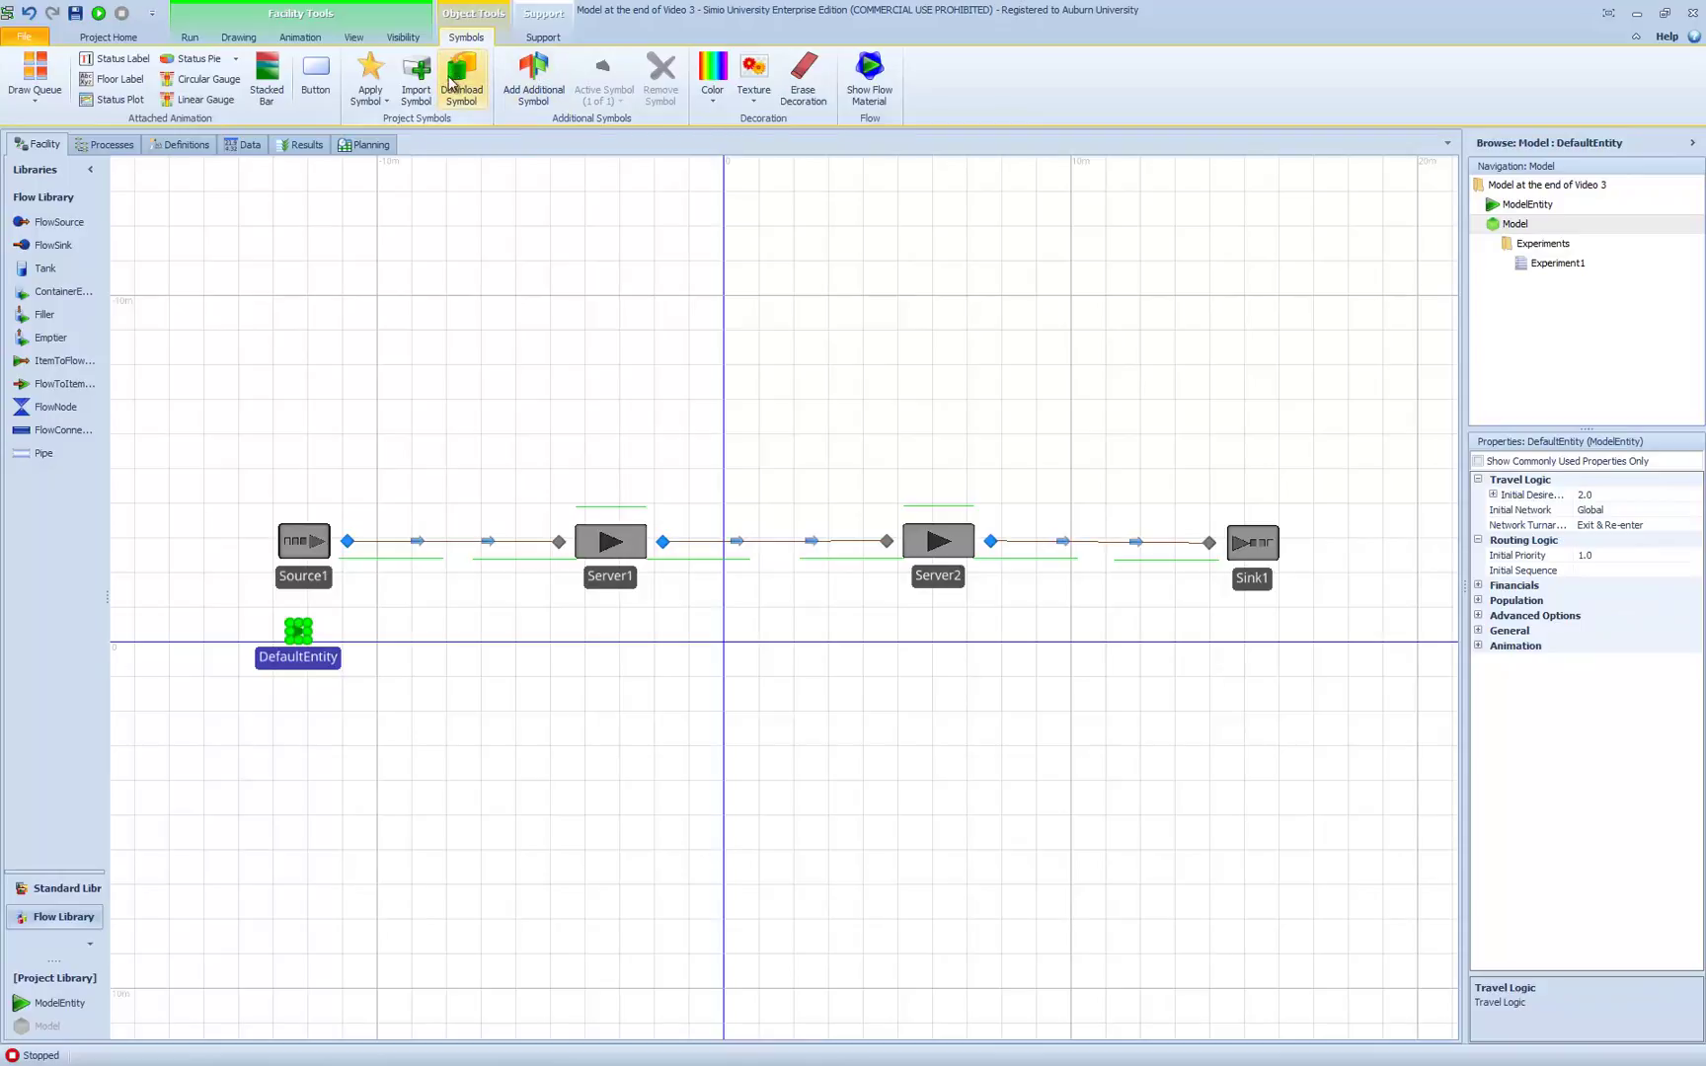
Step: Find the UPS Box model in 3D Warehouse, preview it, and download it
click(466, 87)
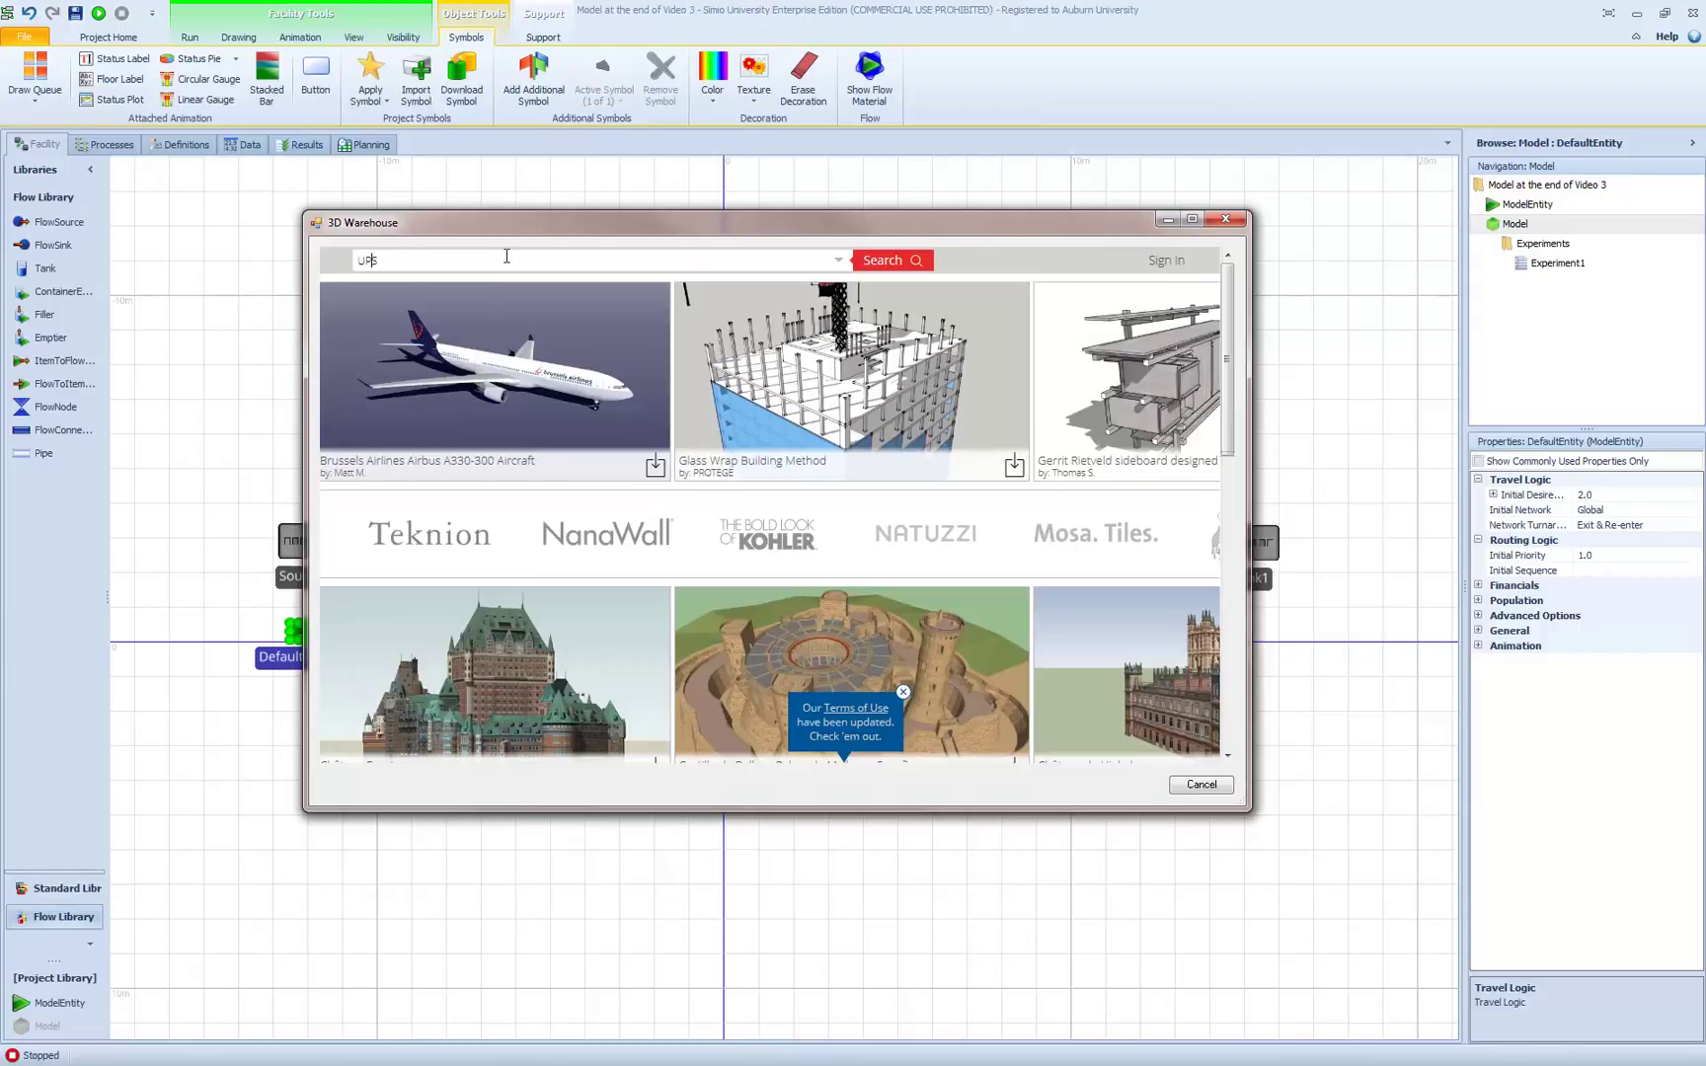
click(875, 268)
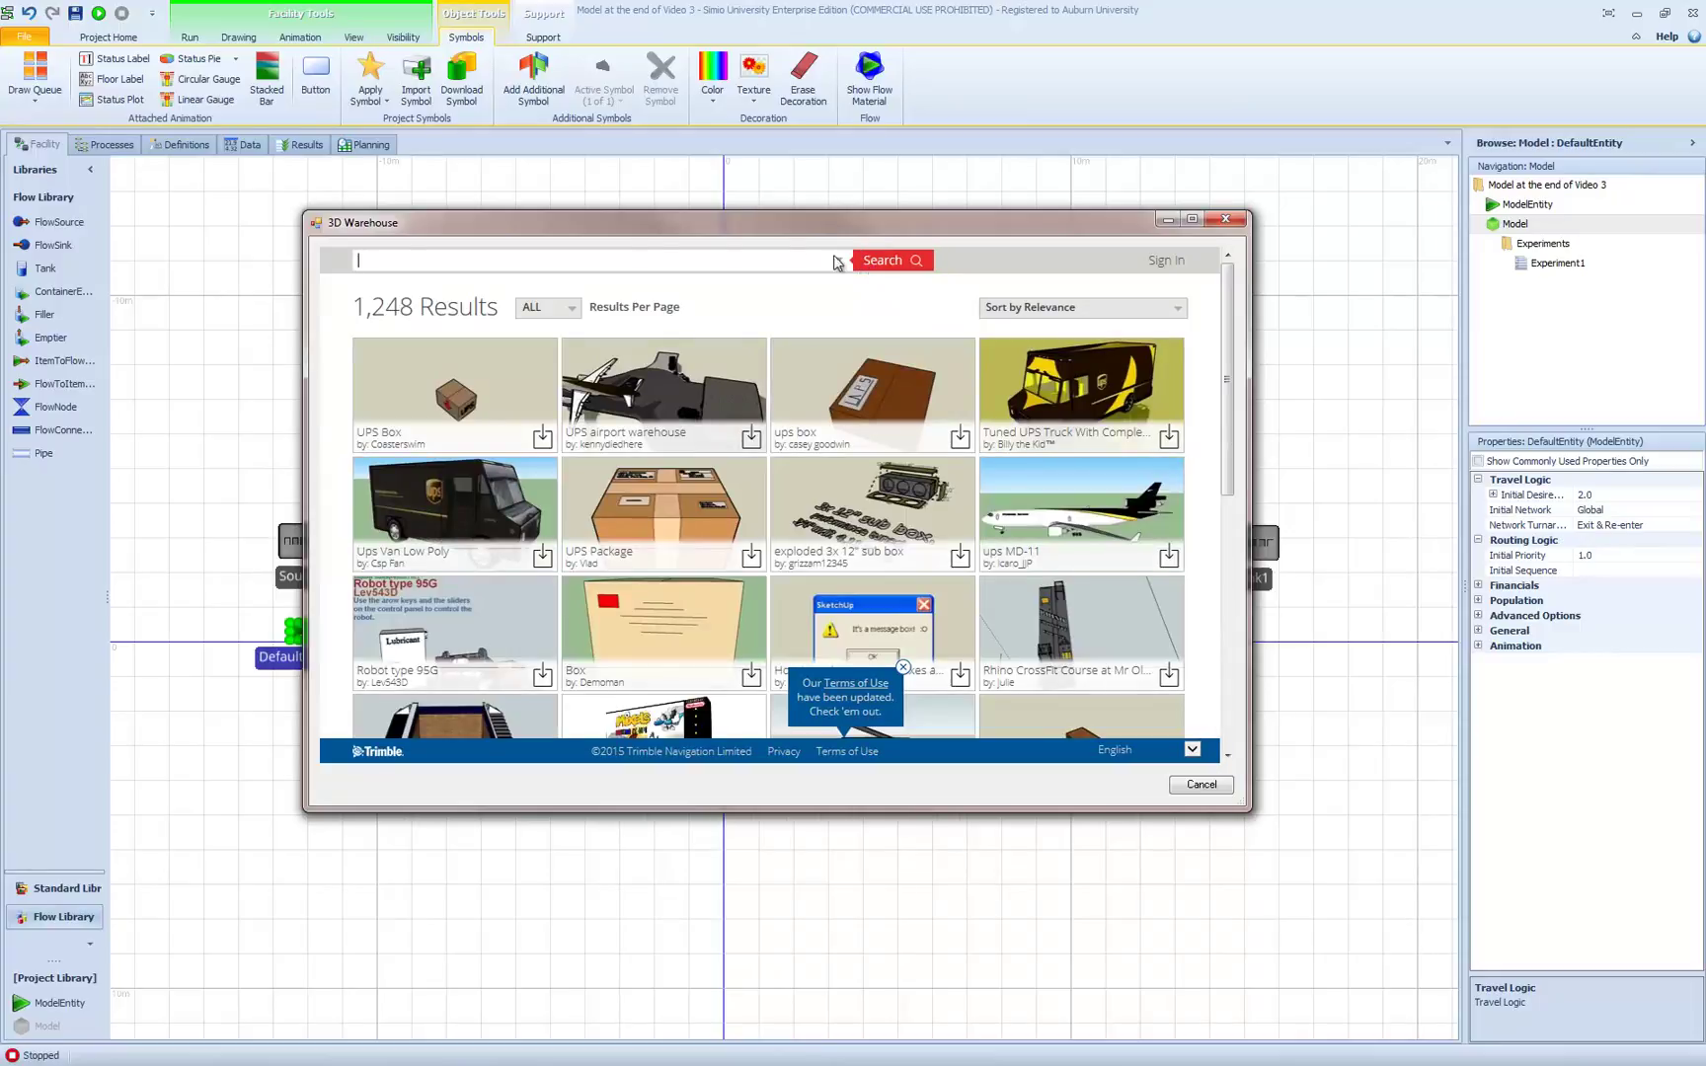
click(453, 397)
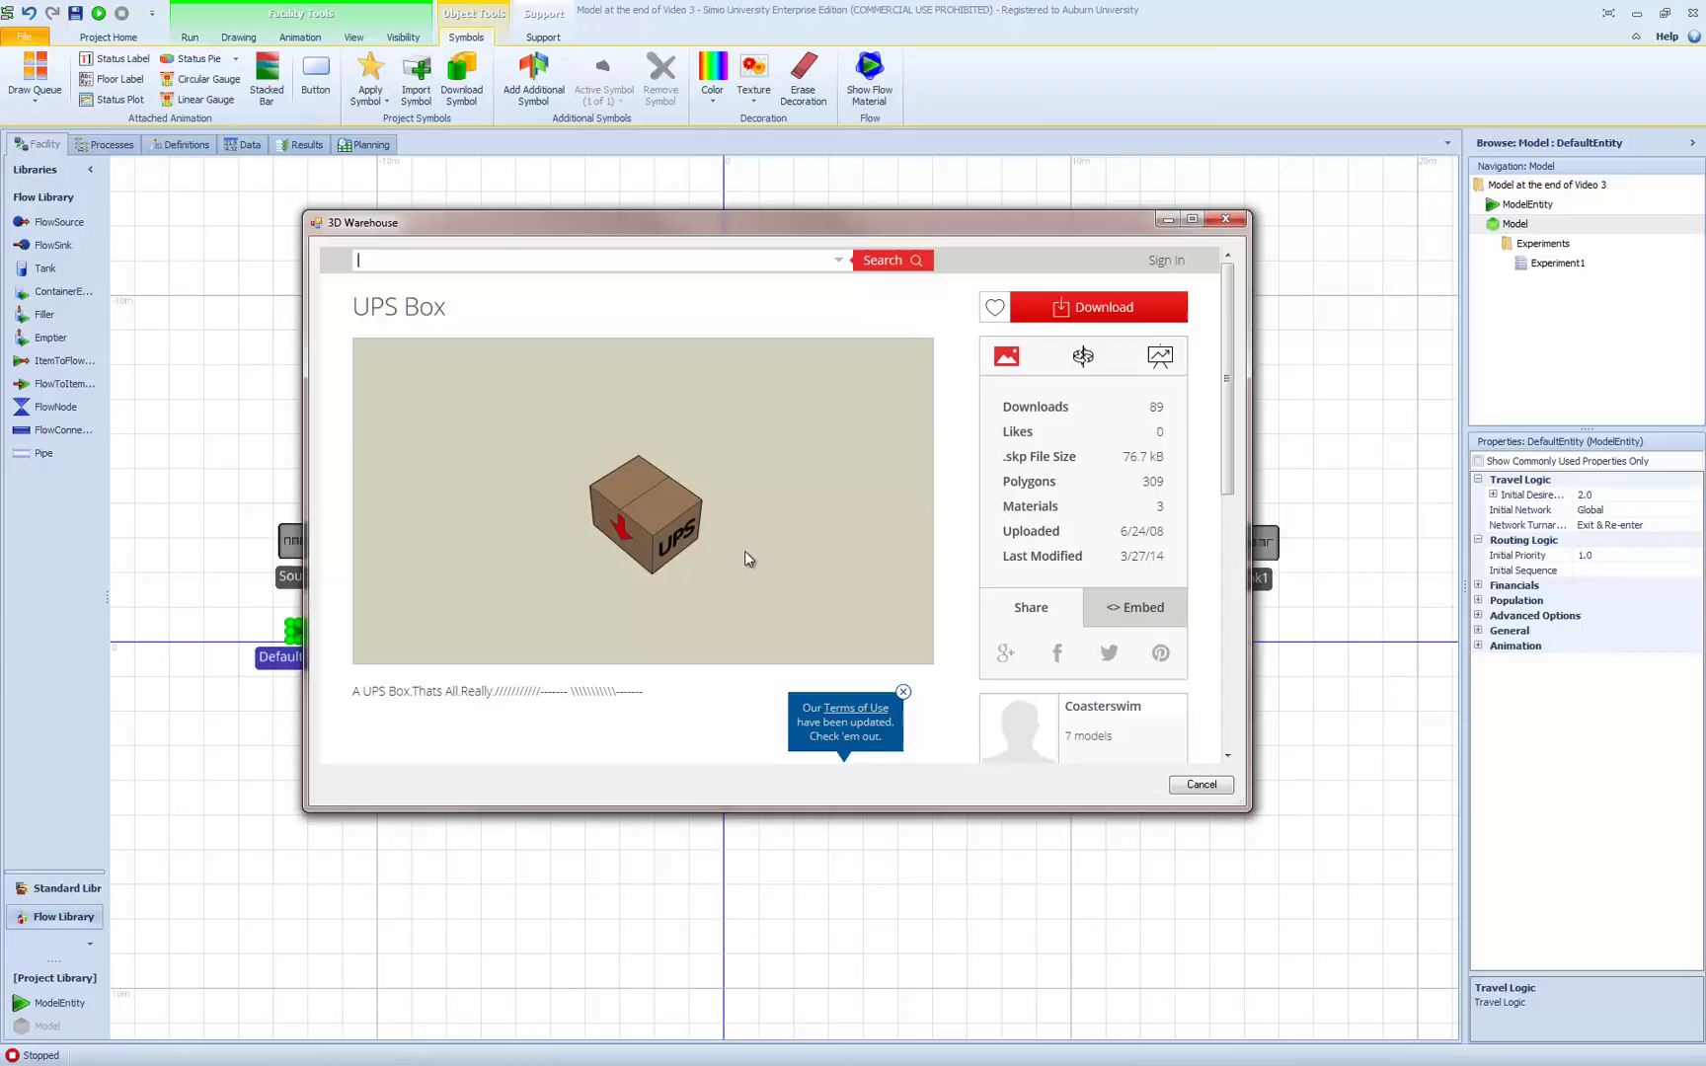
click(1084, 359)
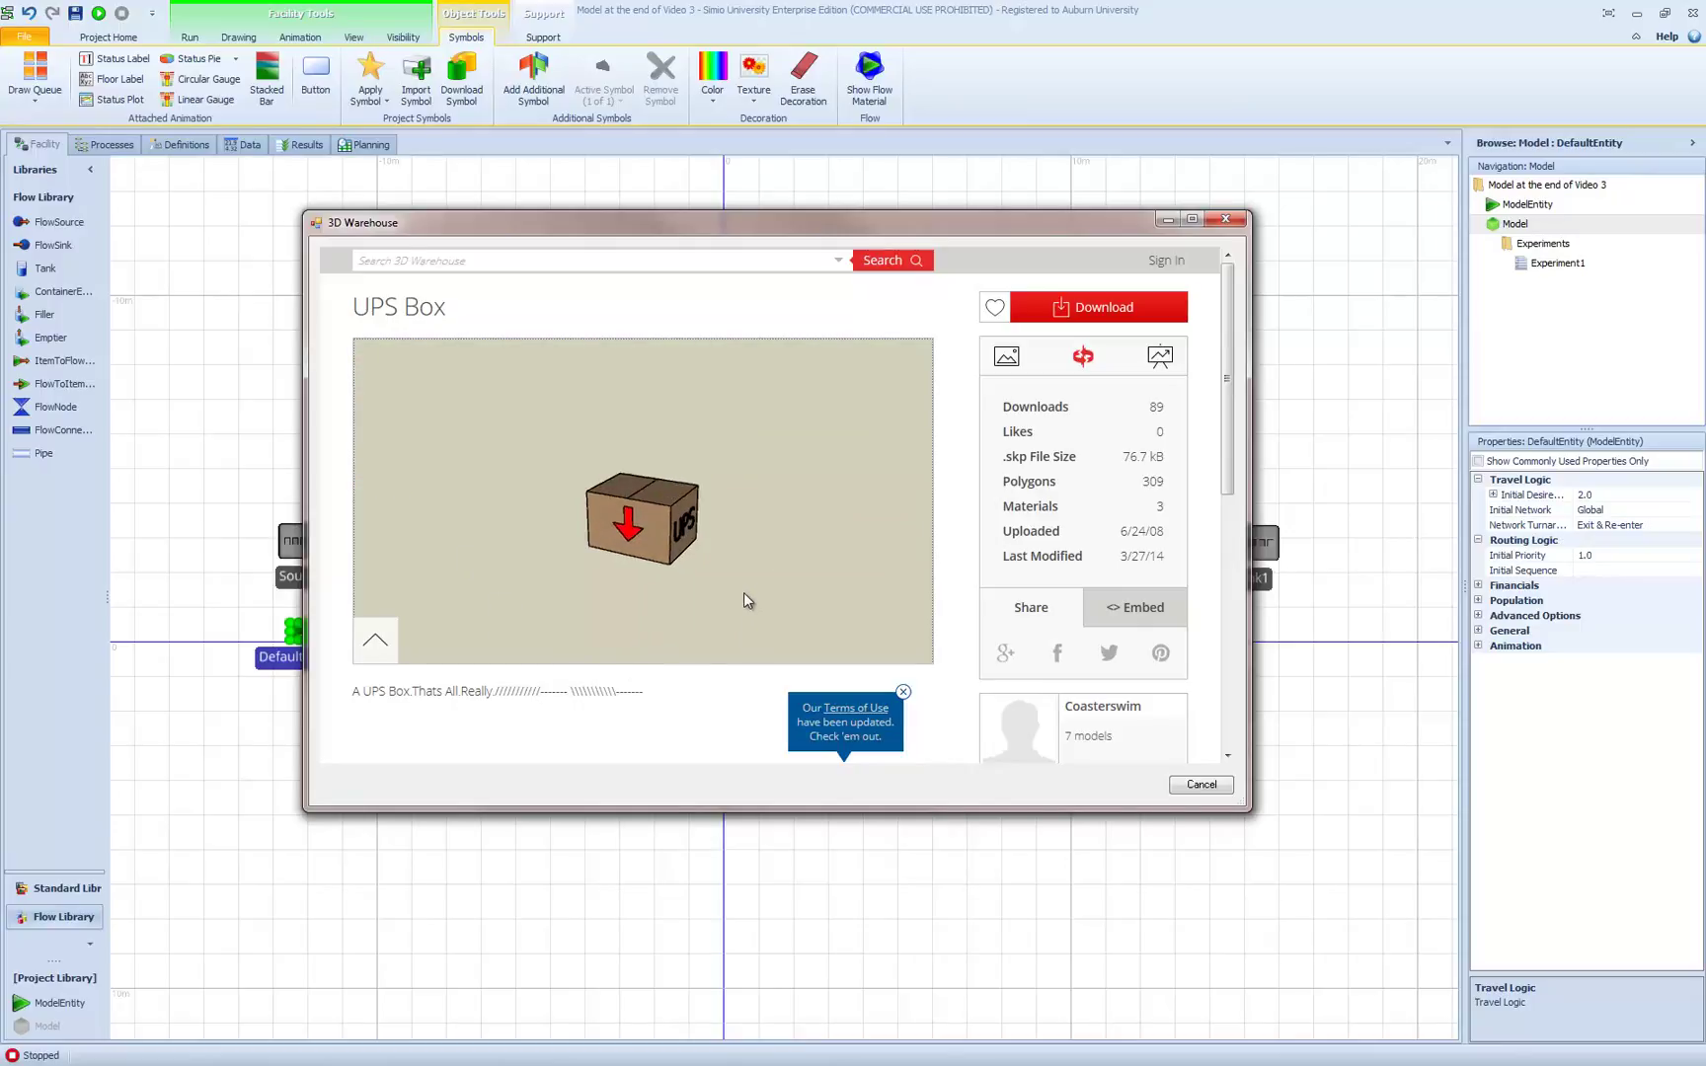
click(1081, 307)
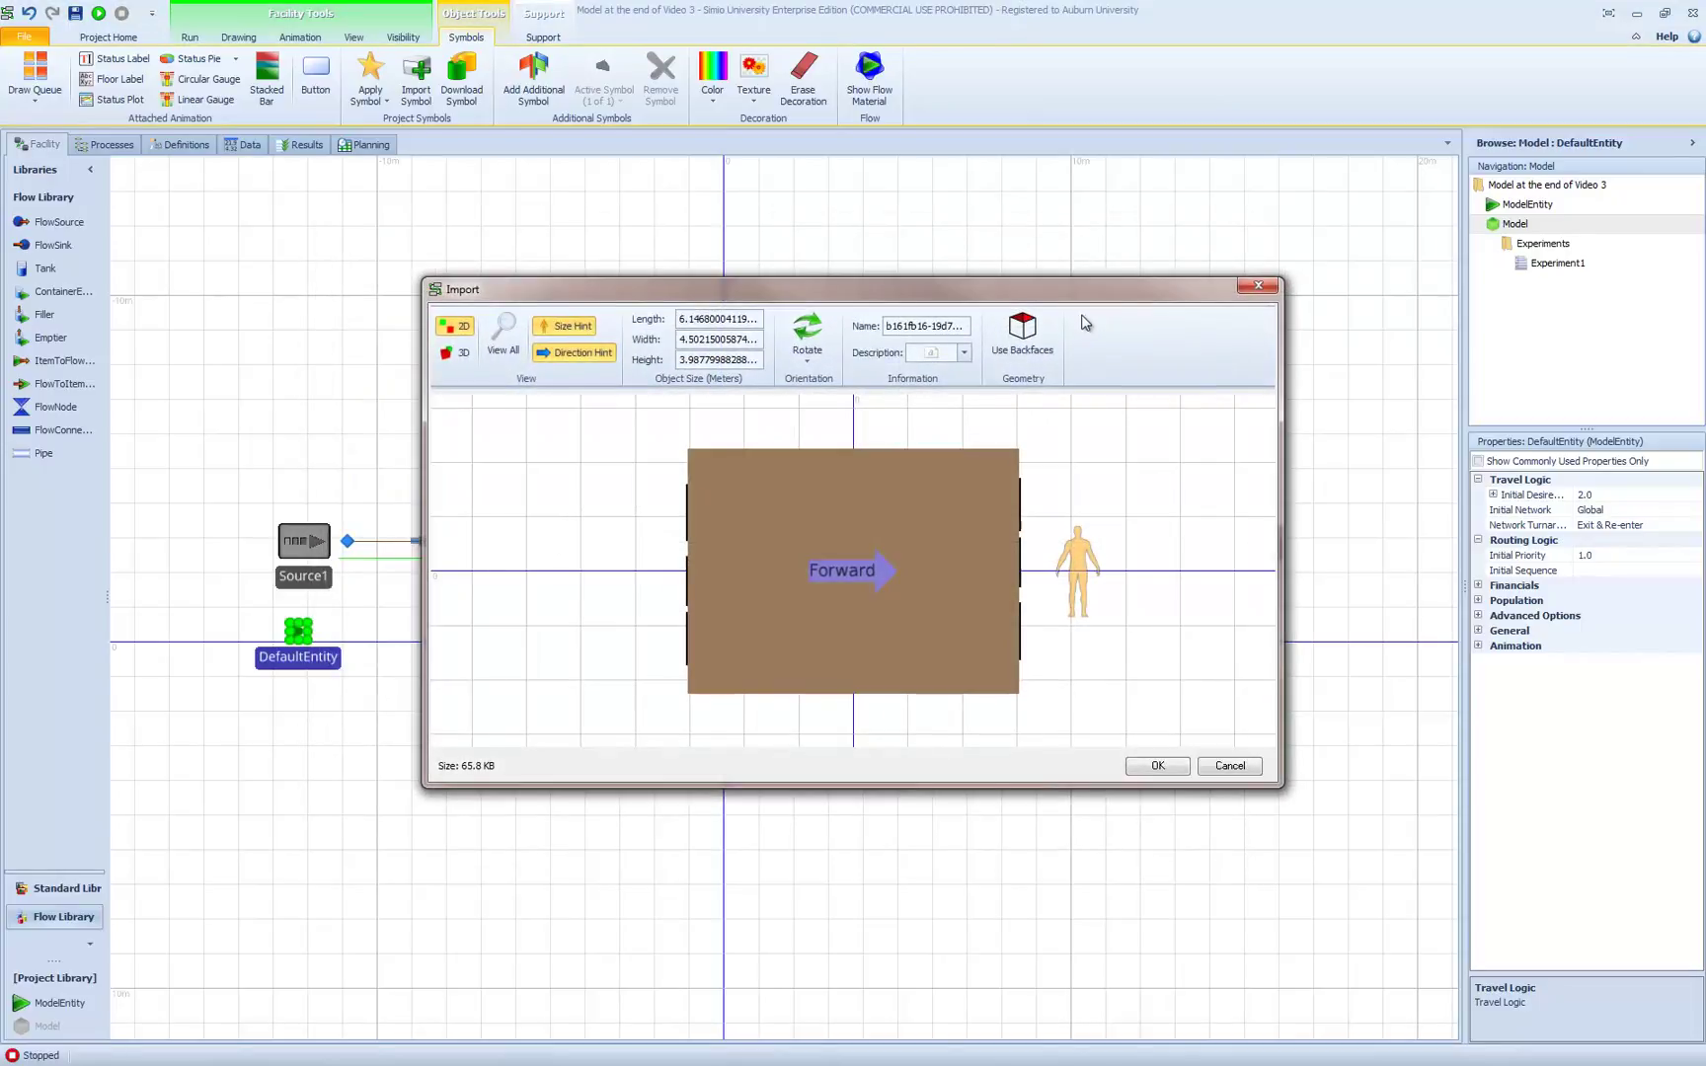
Step: Set the UPS Box import length to 0.33 m, after first trying 0.5 m
drag(990, 292, 794, 213)
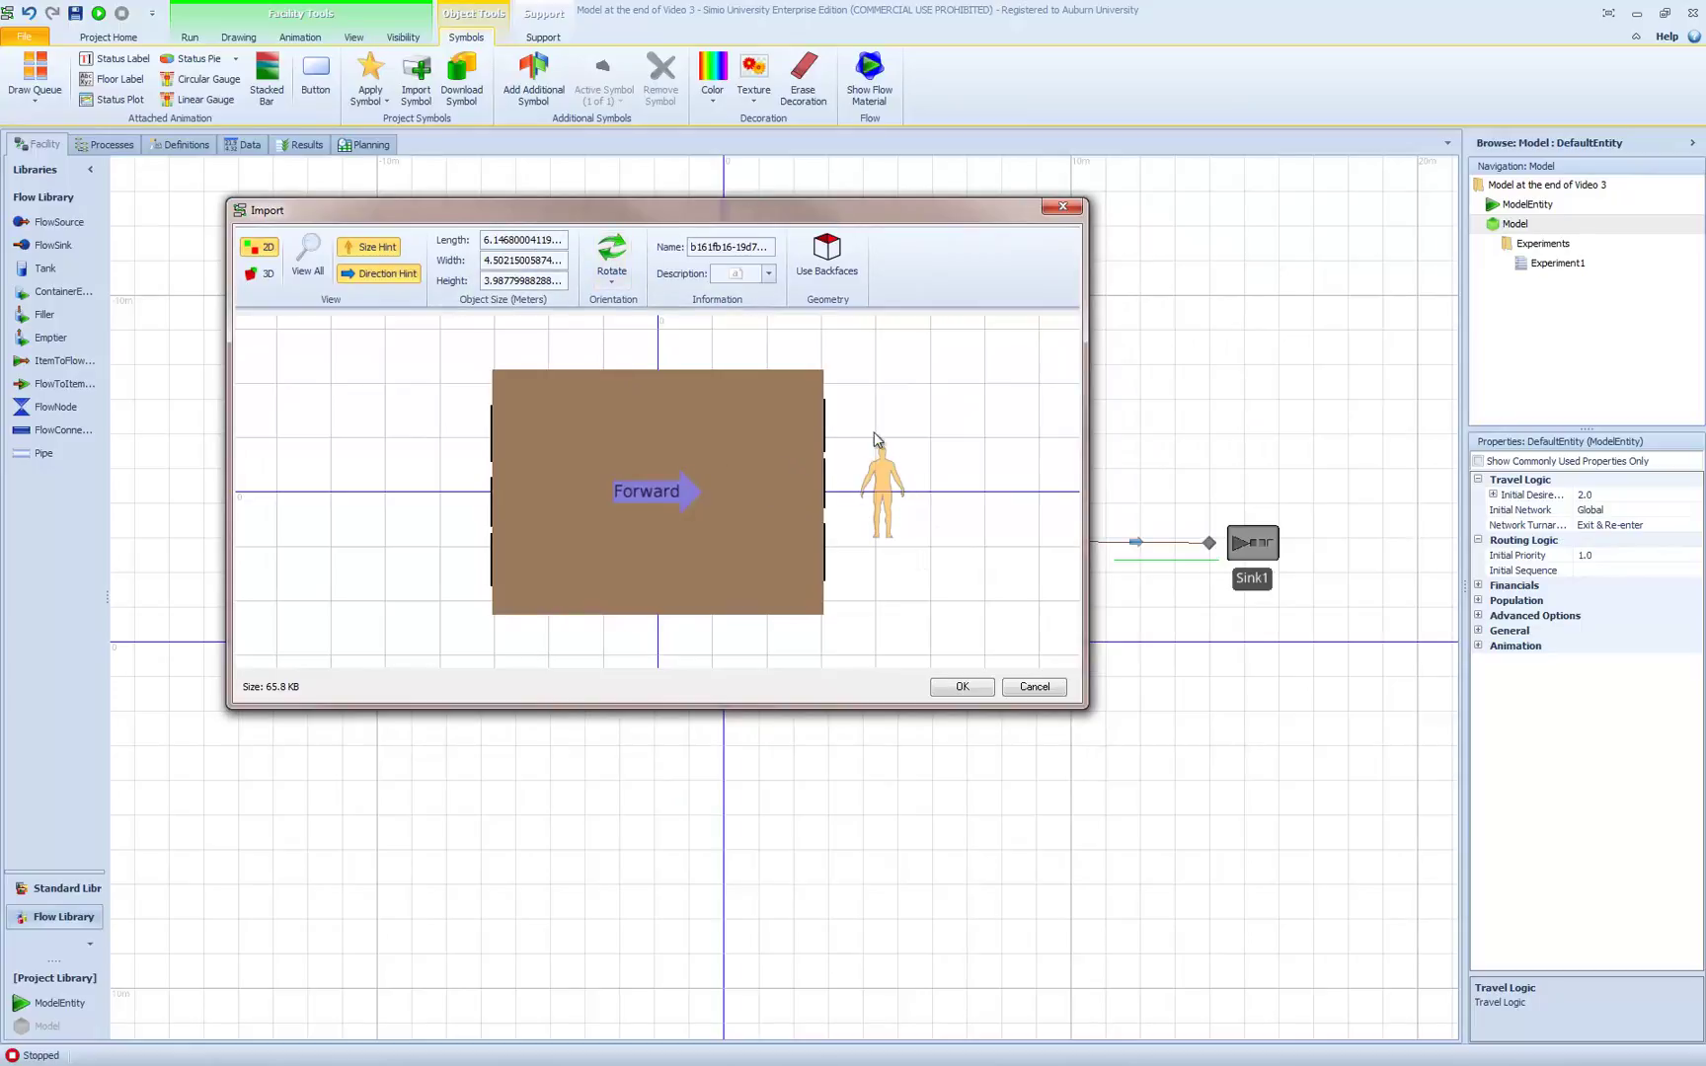
click(486, 239)
drag(495, 241, 578, 250)
text(0.5)
key(Return)
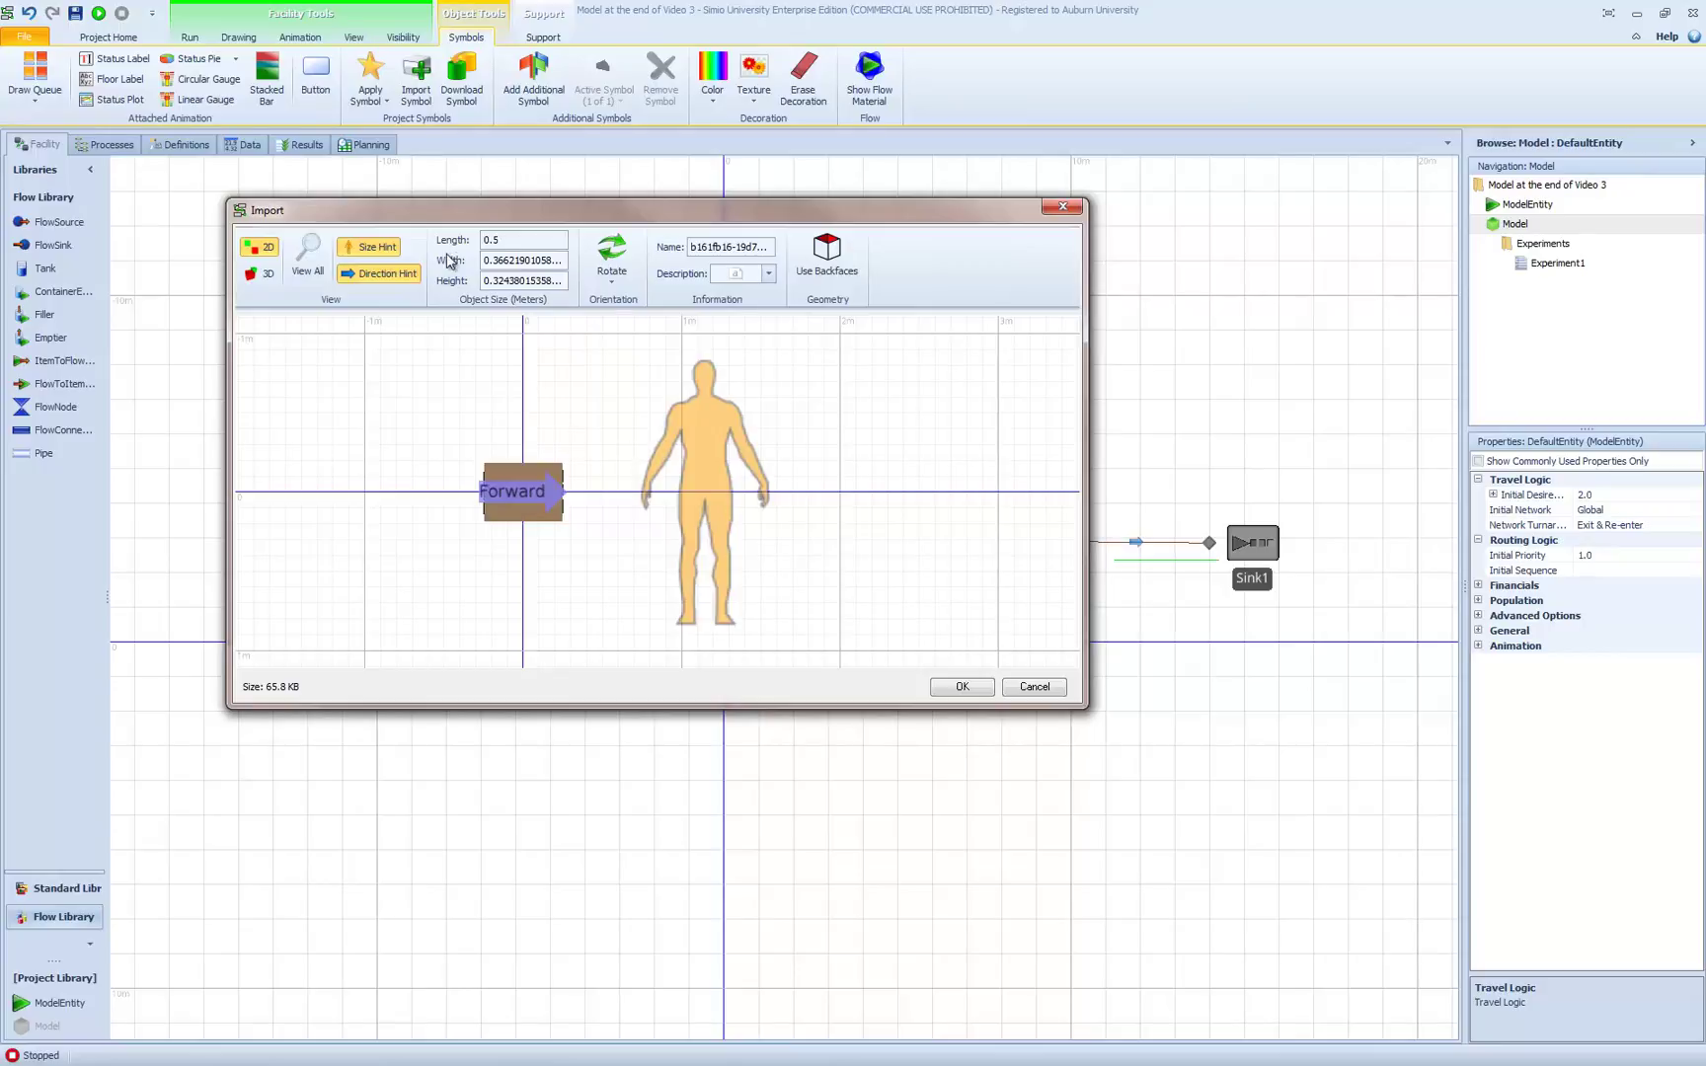
drag(512, 246, 460, 240)
text(0.33)
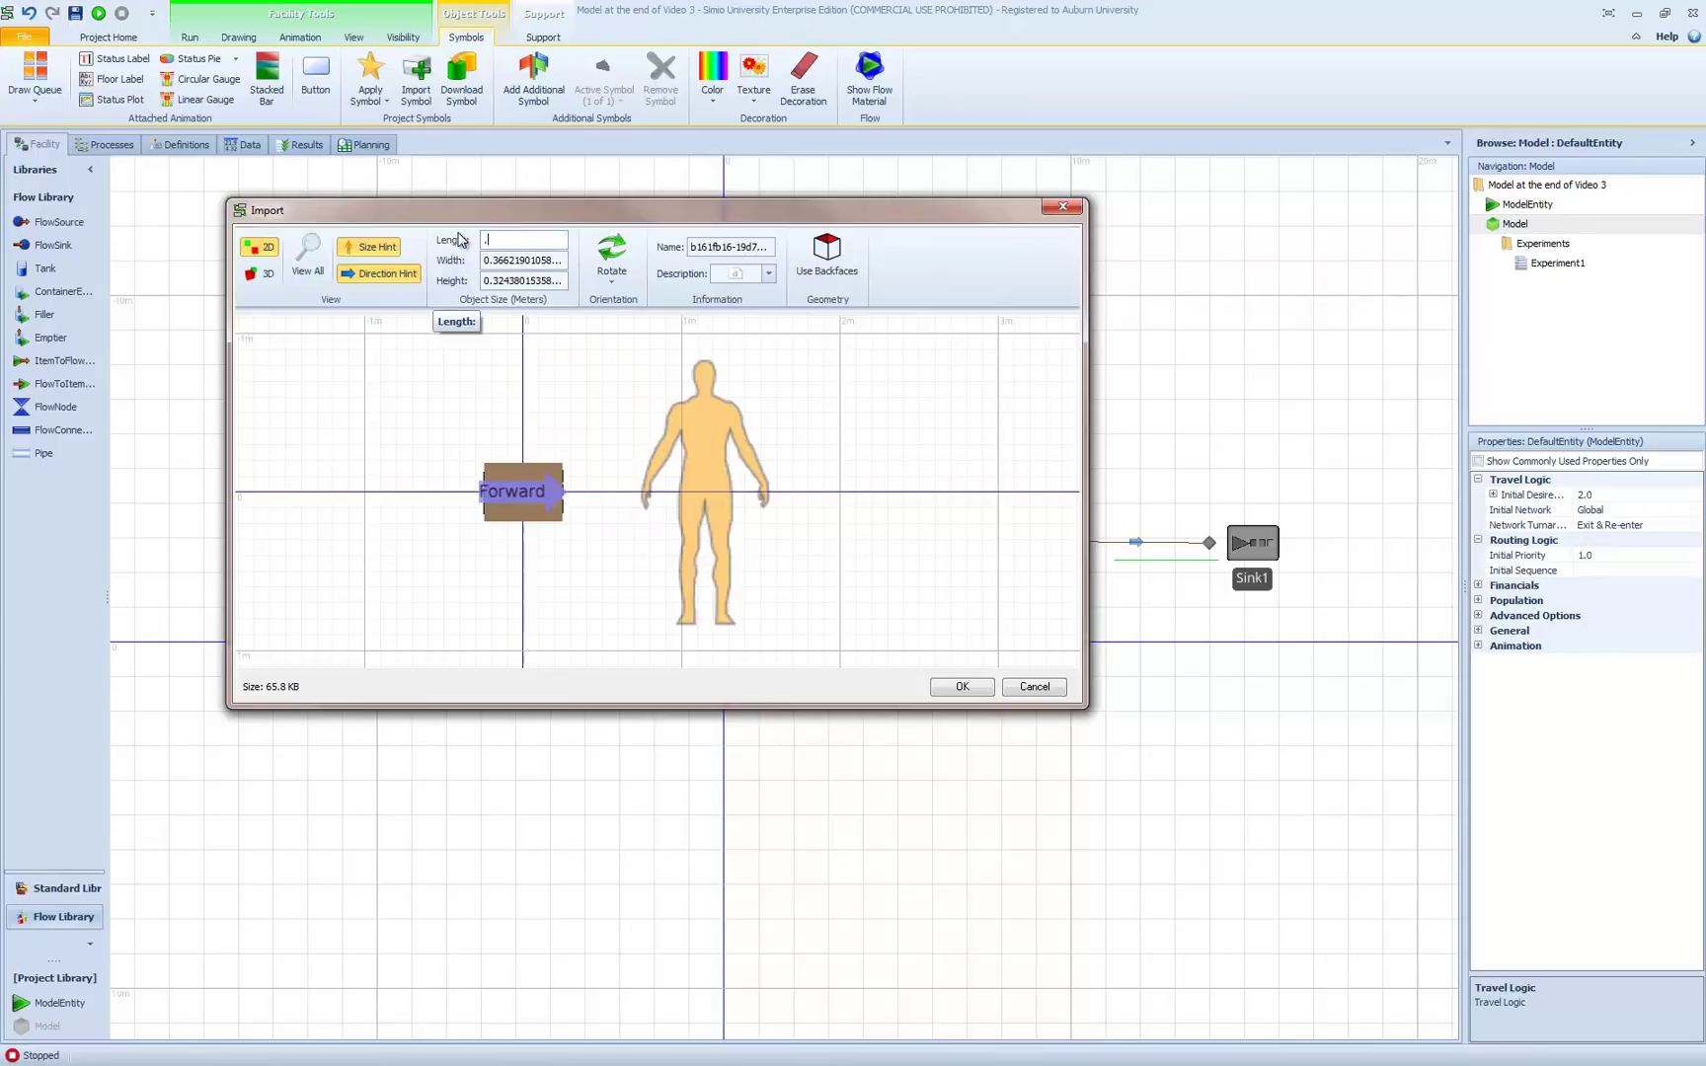
key(Return)
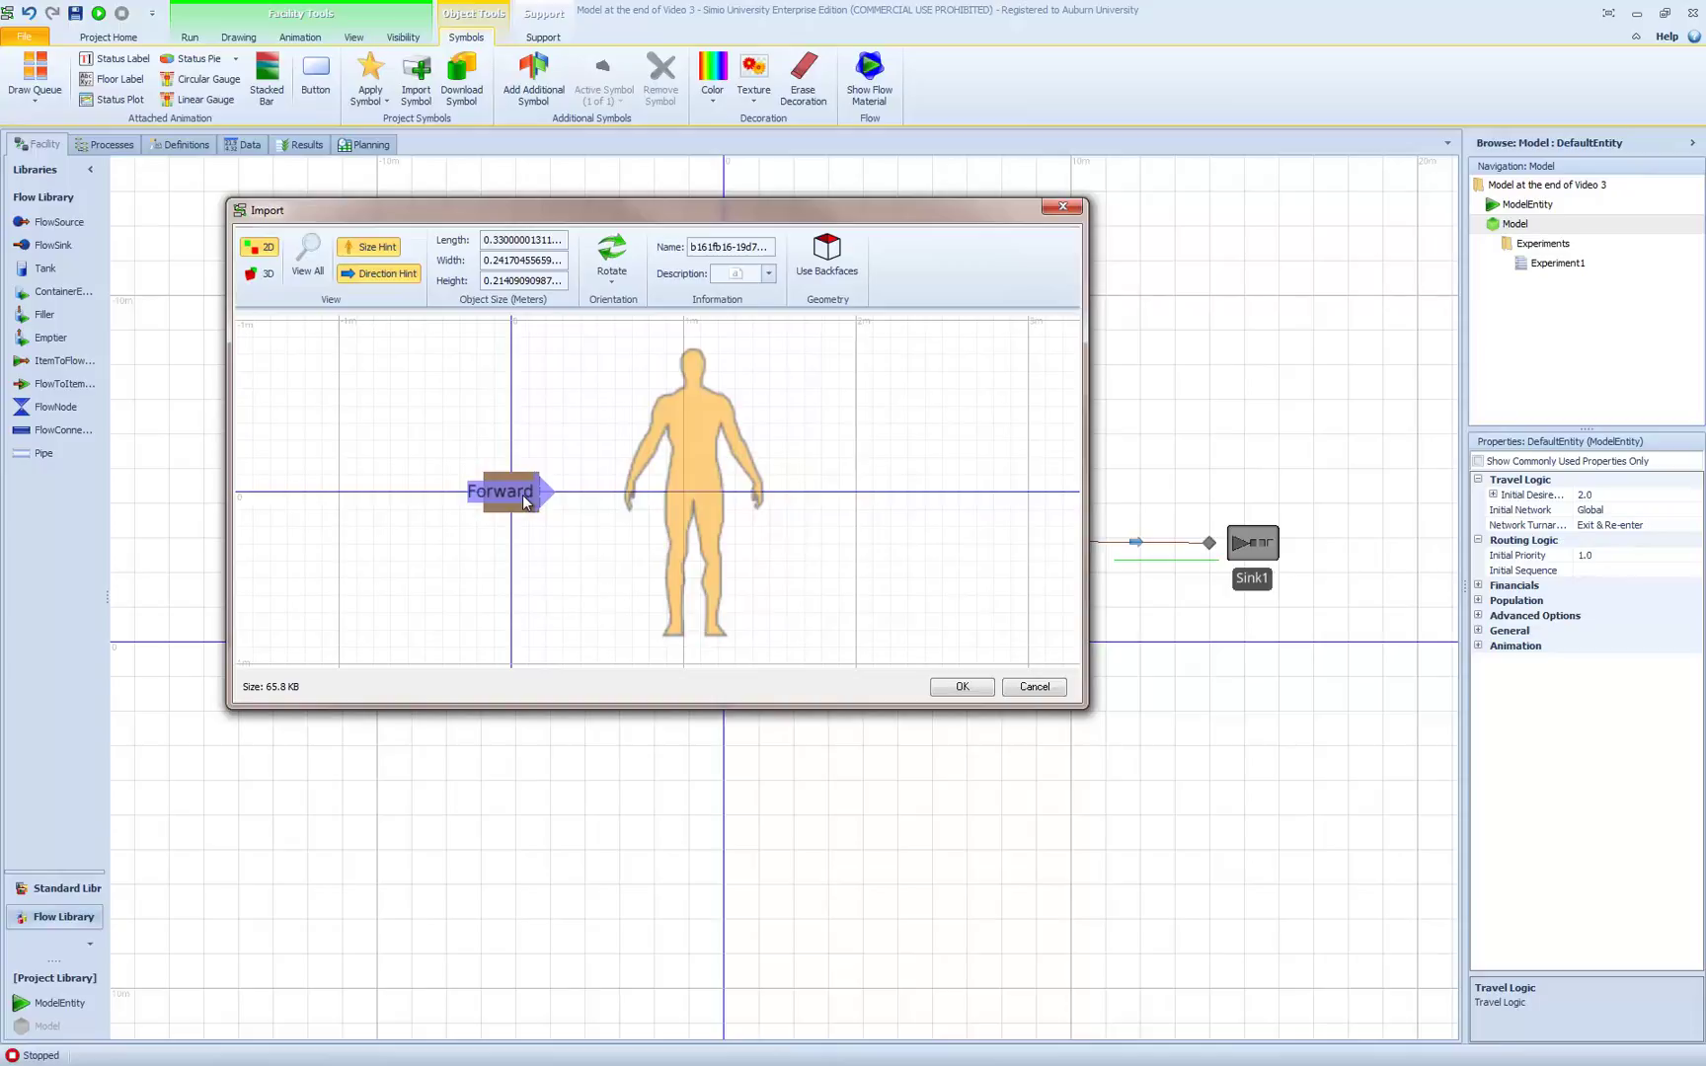
click(962, 688)
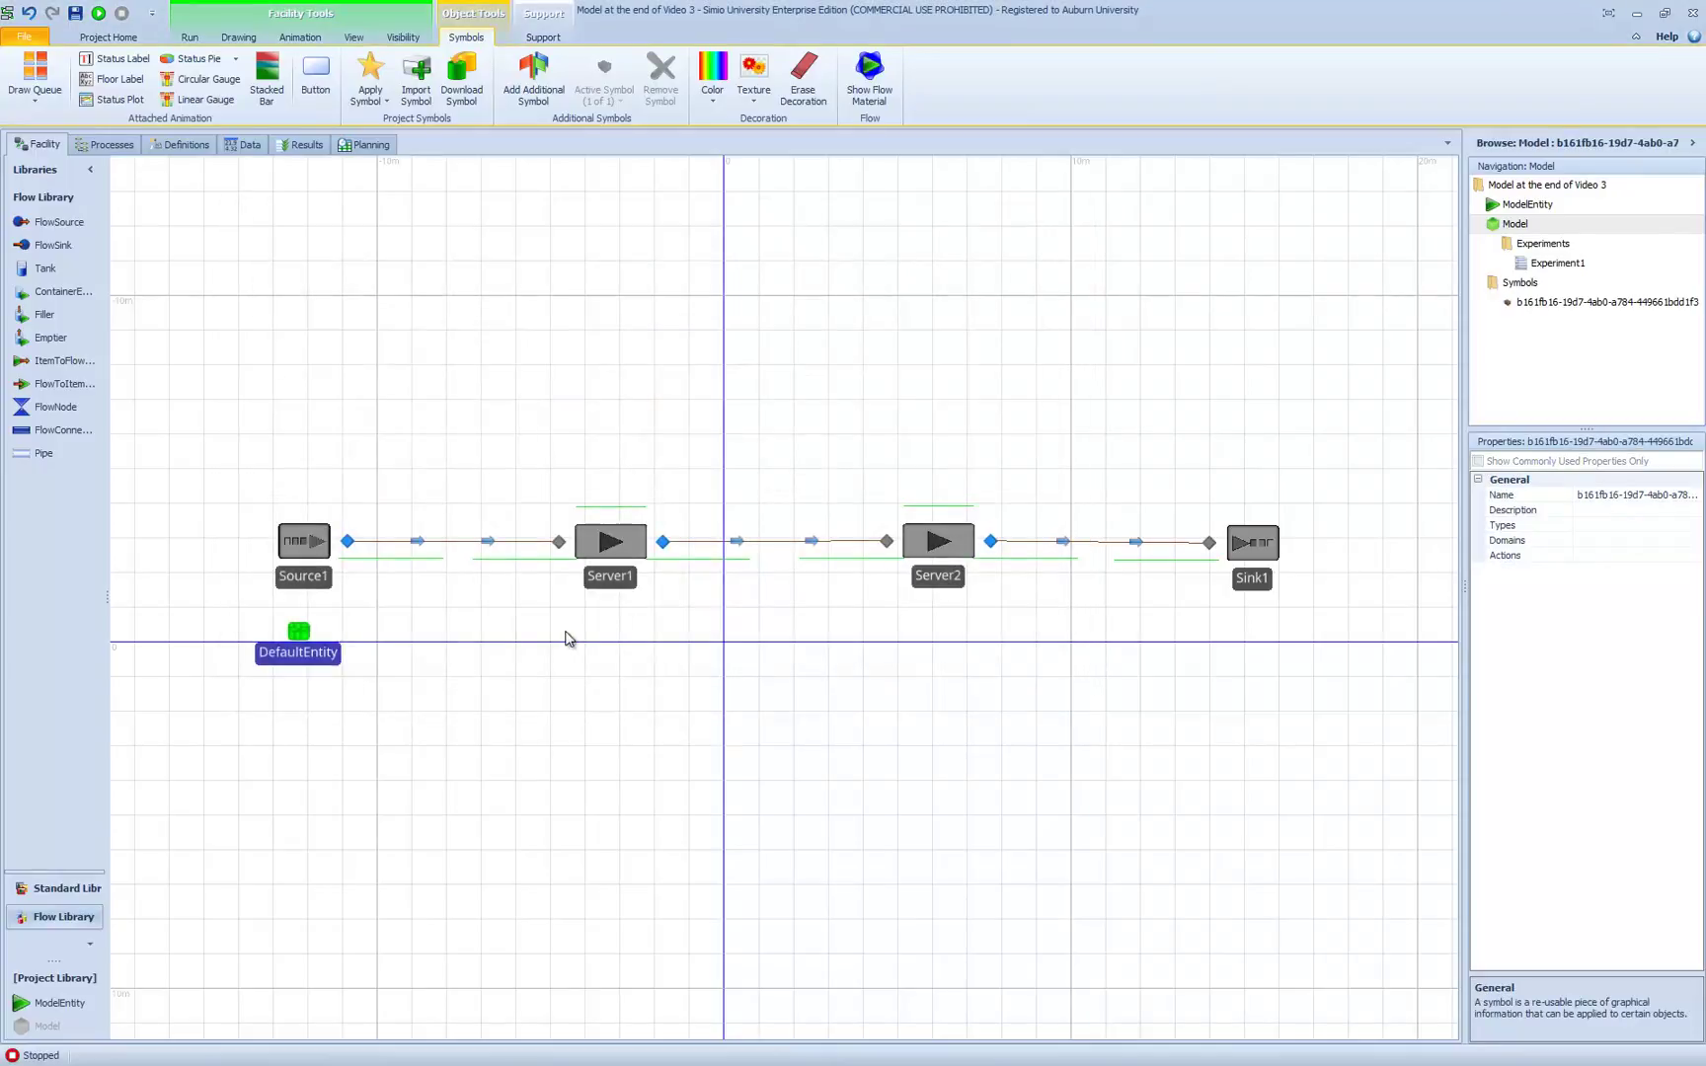
scroll(504, 626, up, 3)
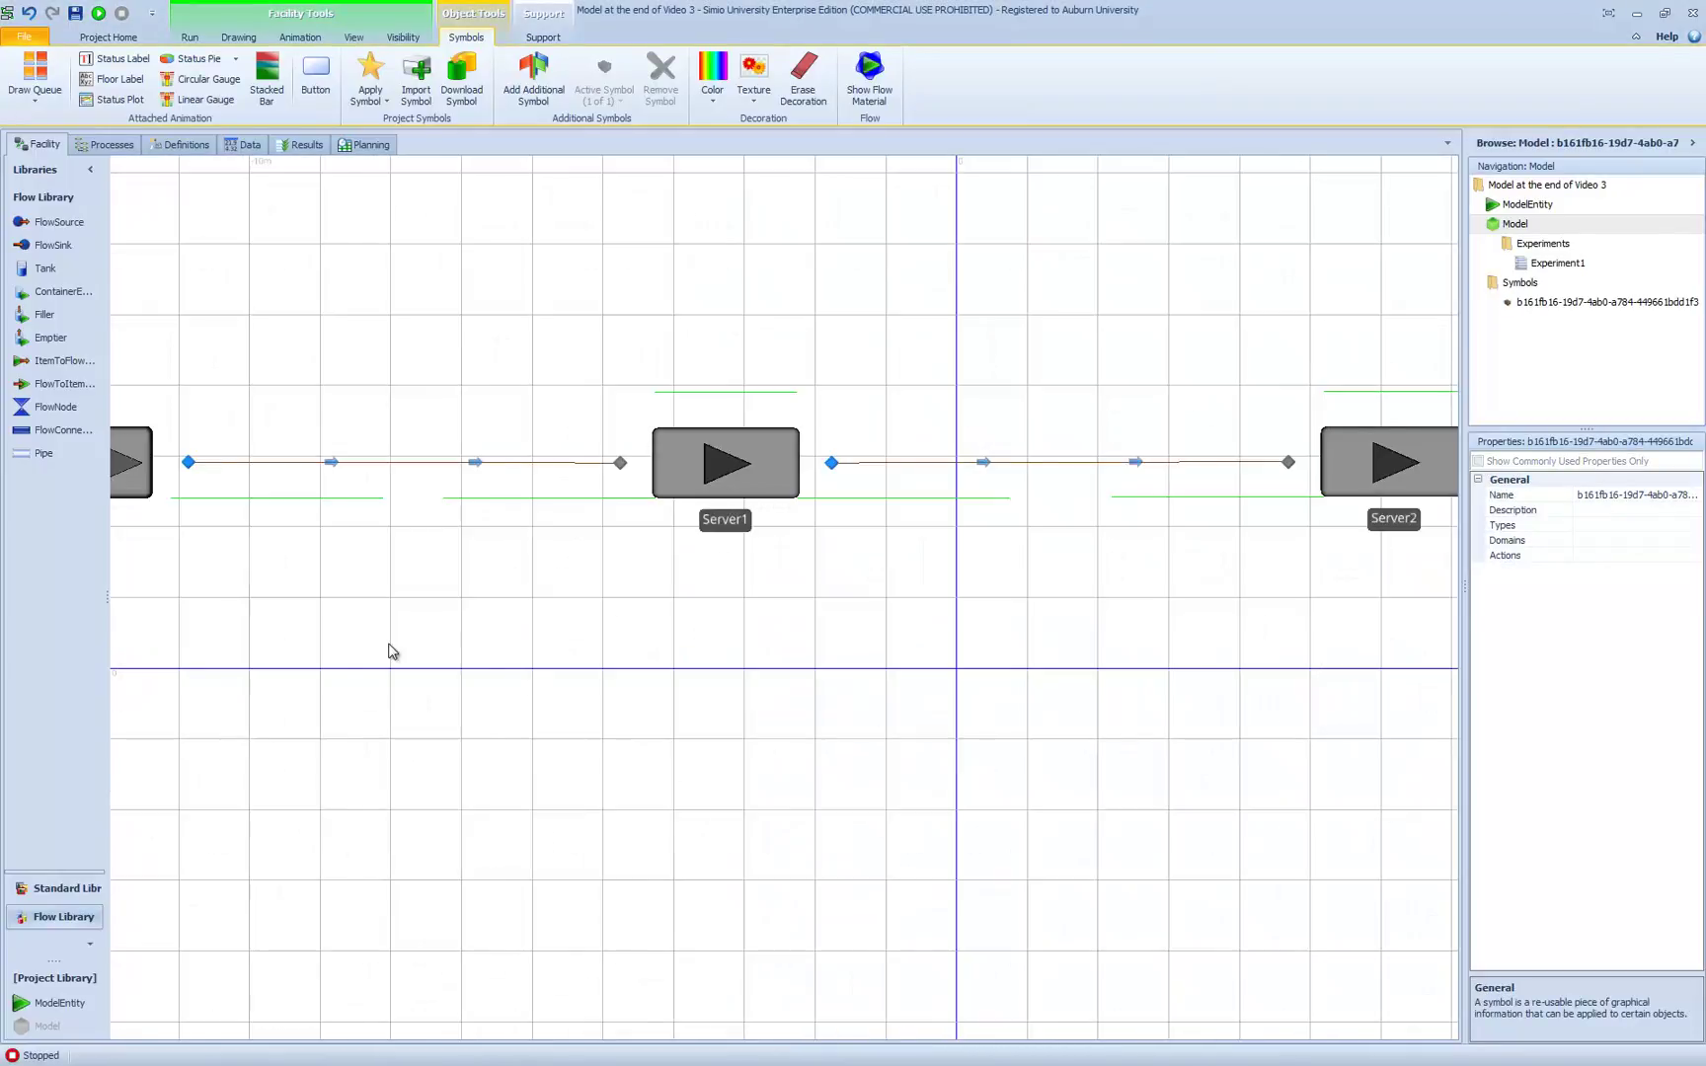
drag(392, 651, 556, 641)
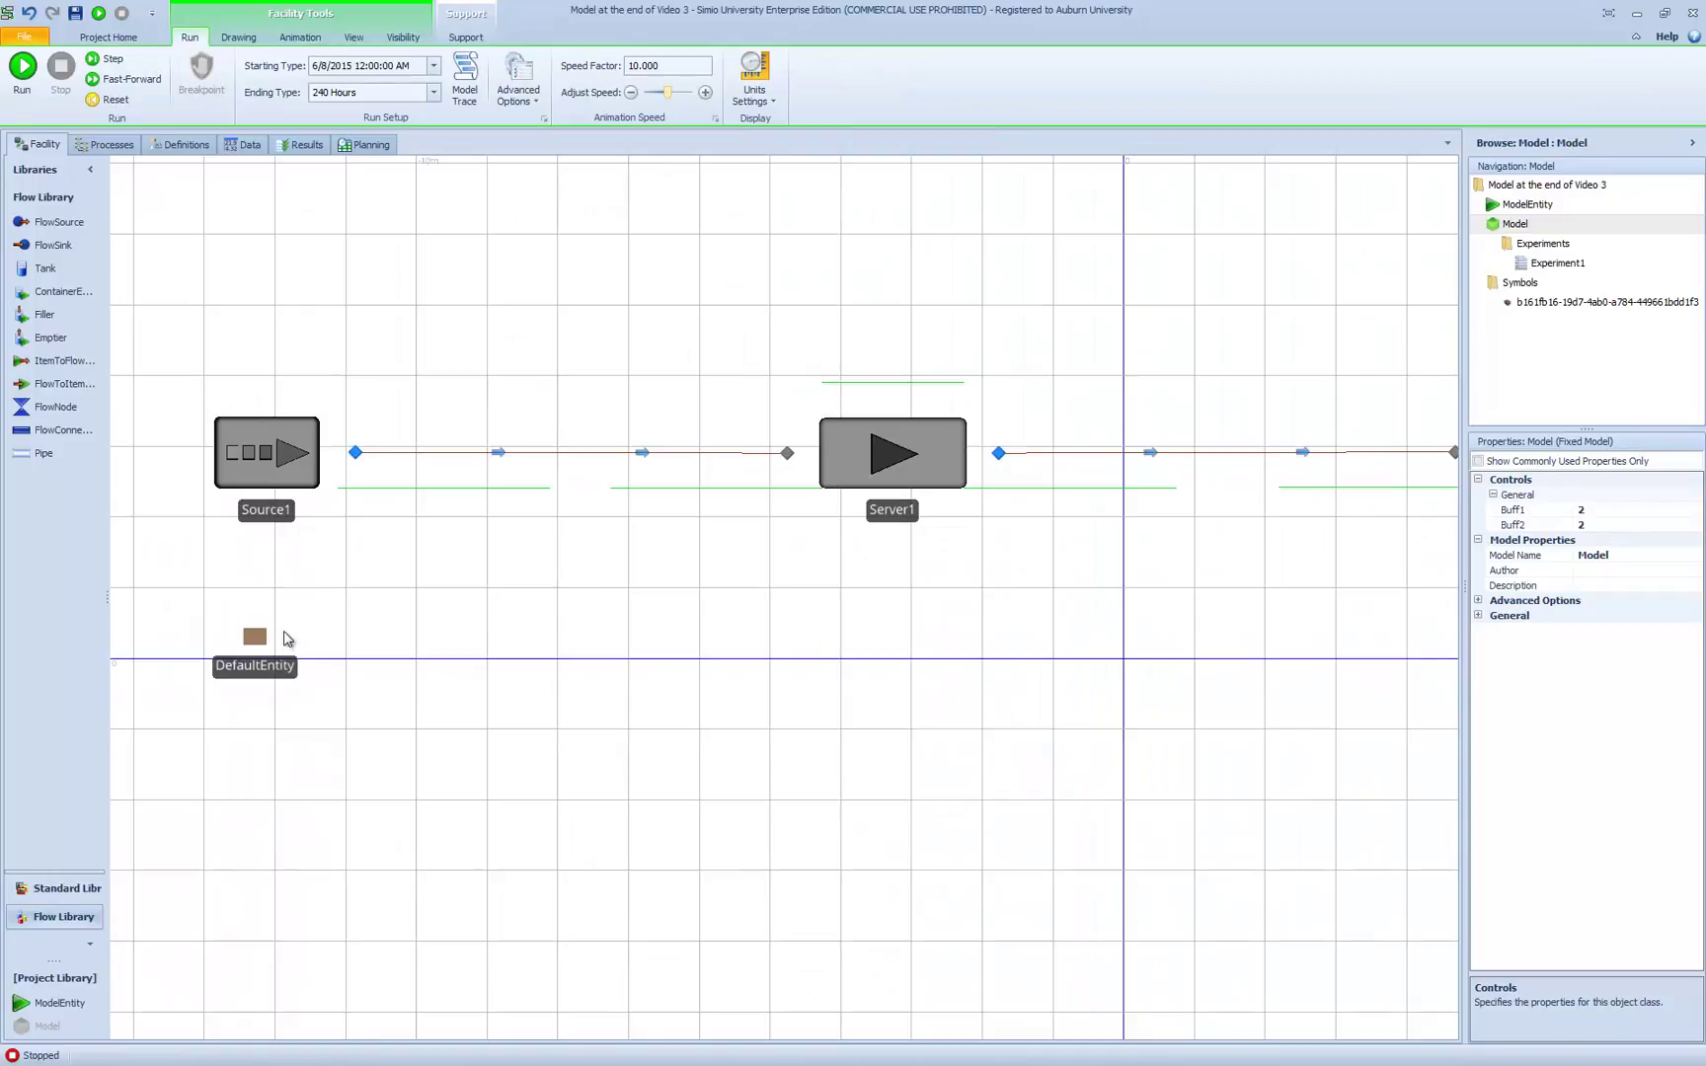
key(3)
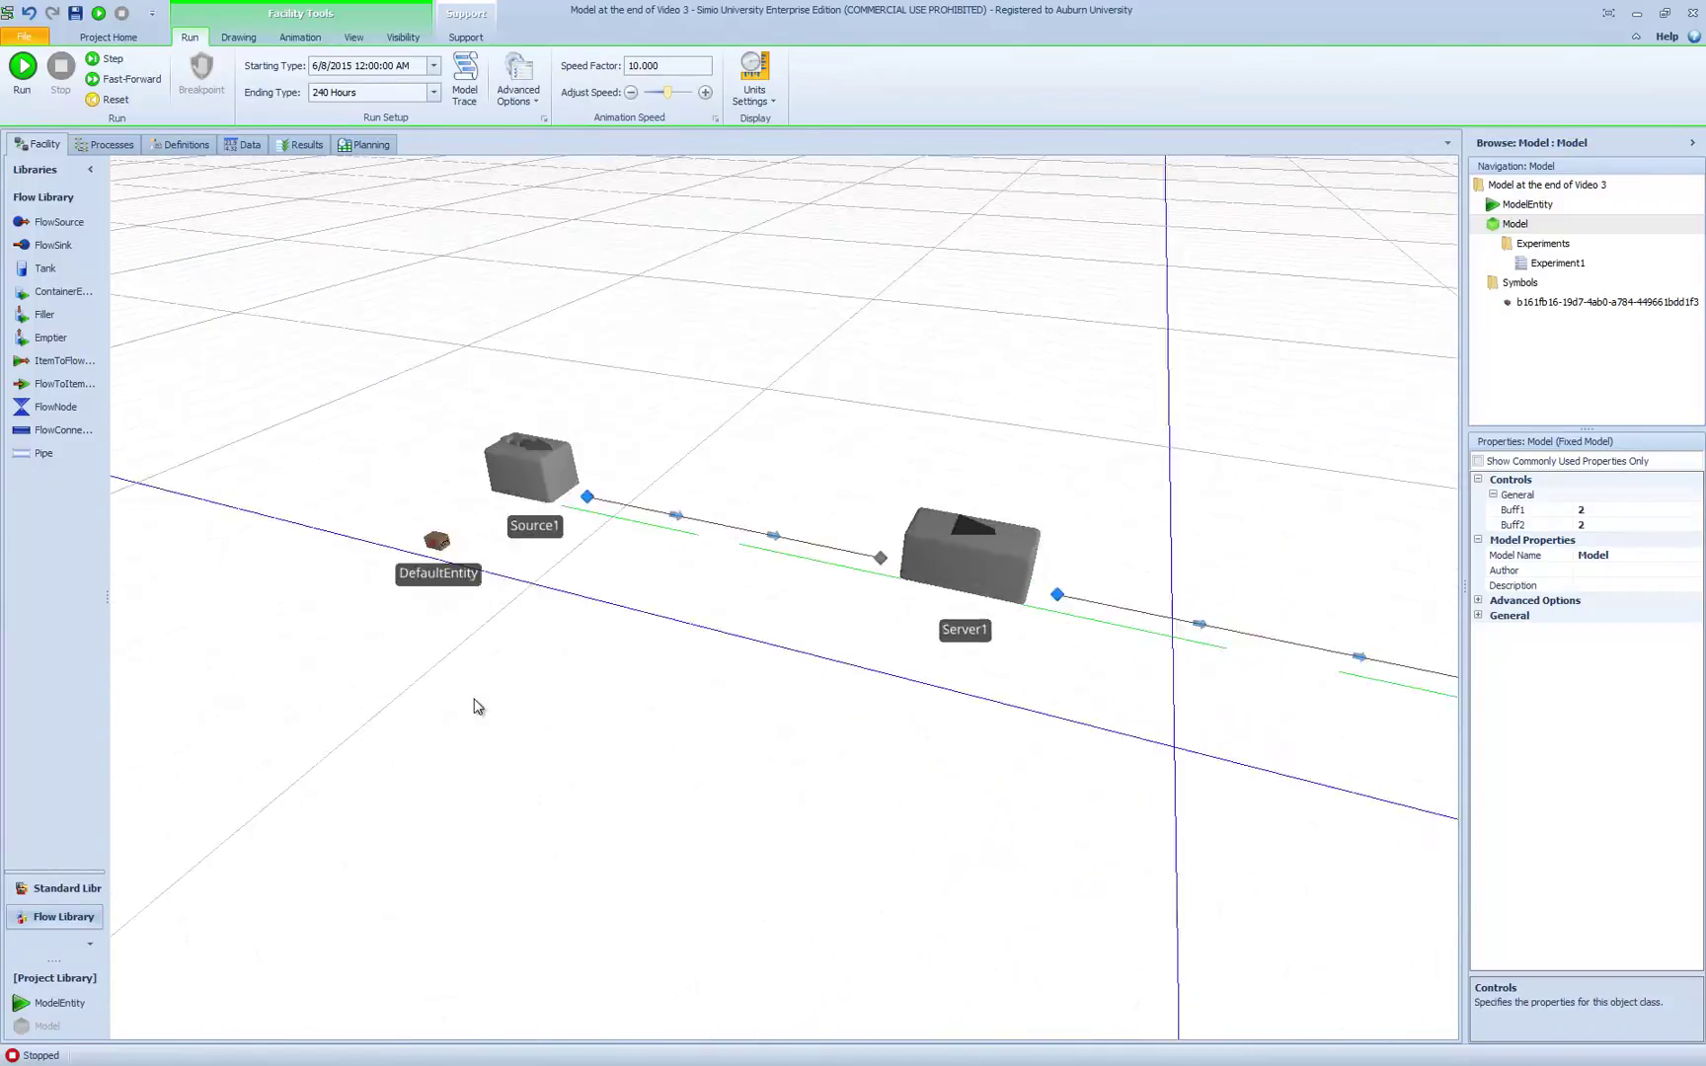
scroll(468, 688, down, 5)
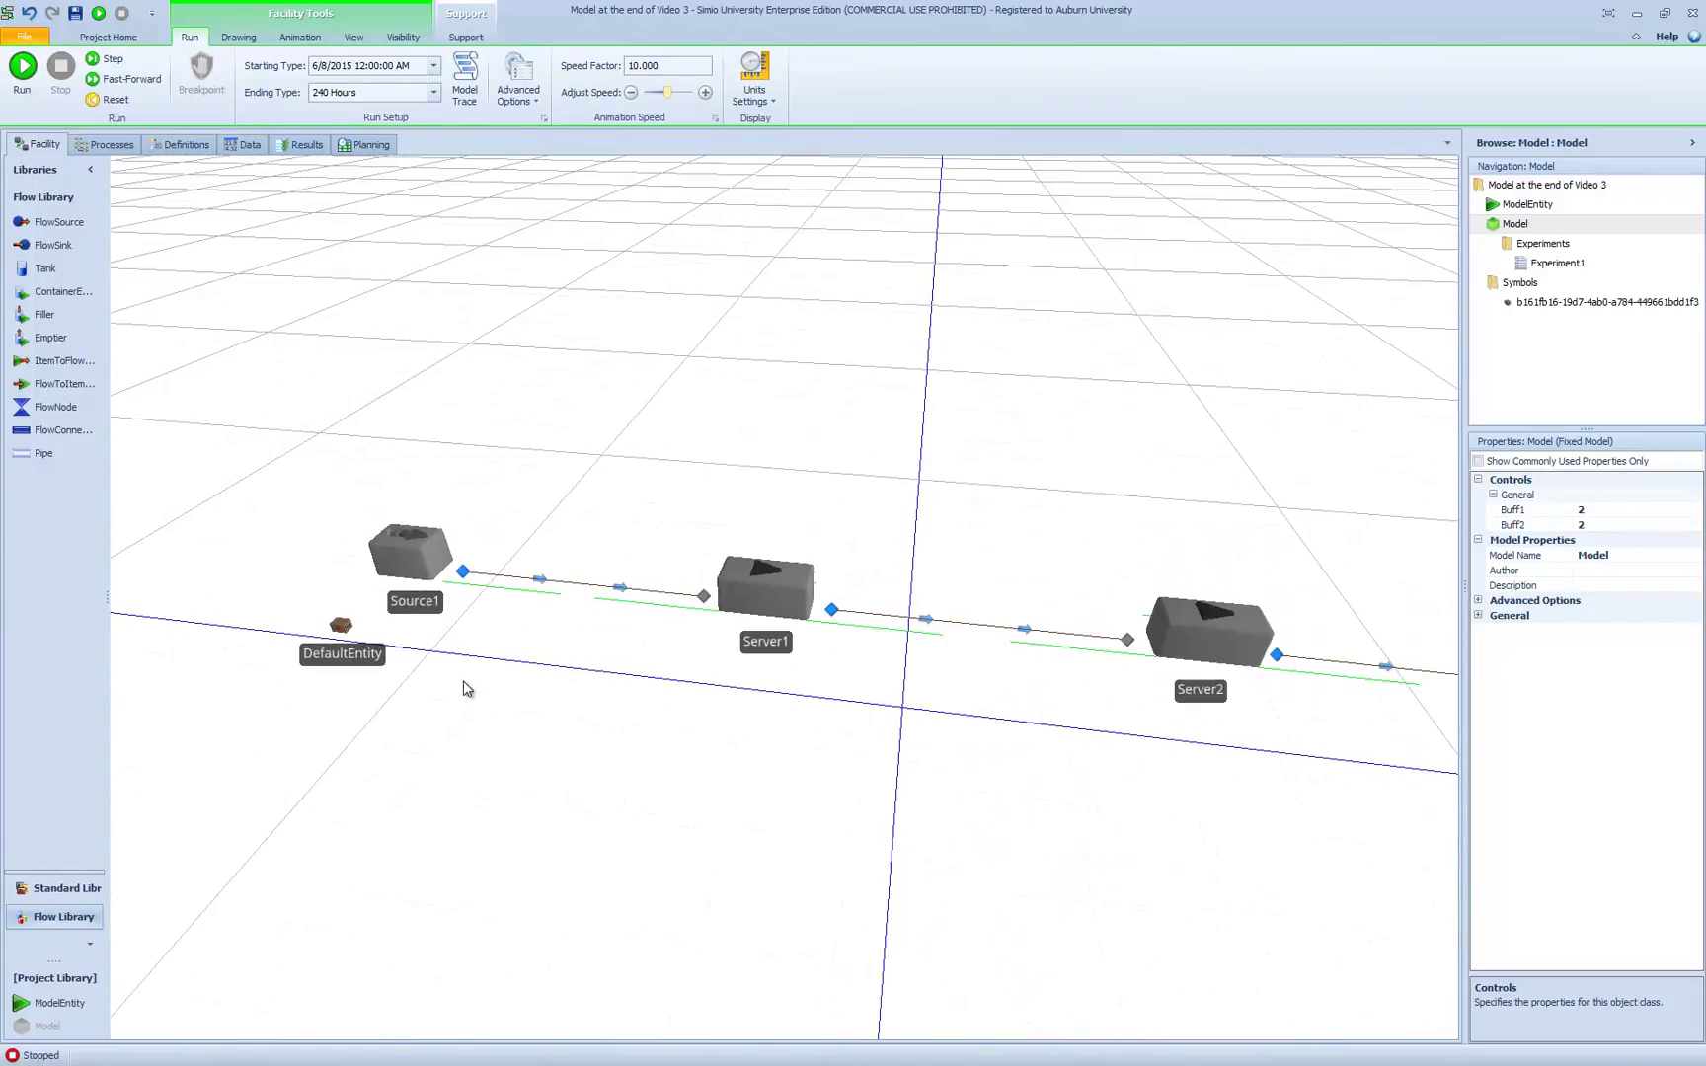
scroll(466, 688, up, 5)
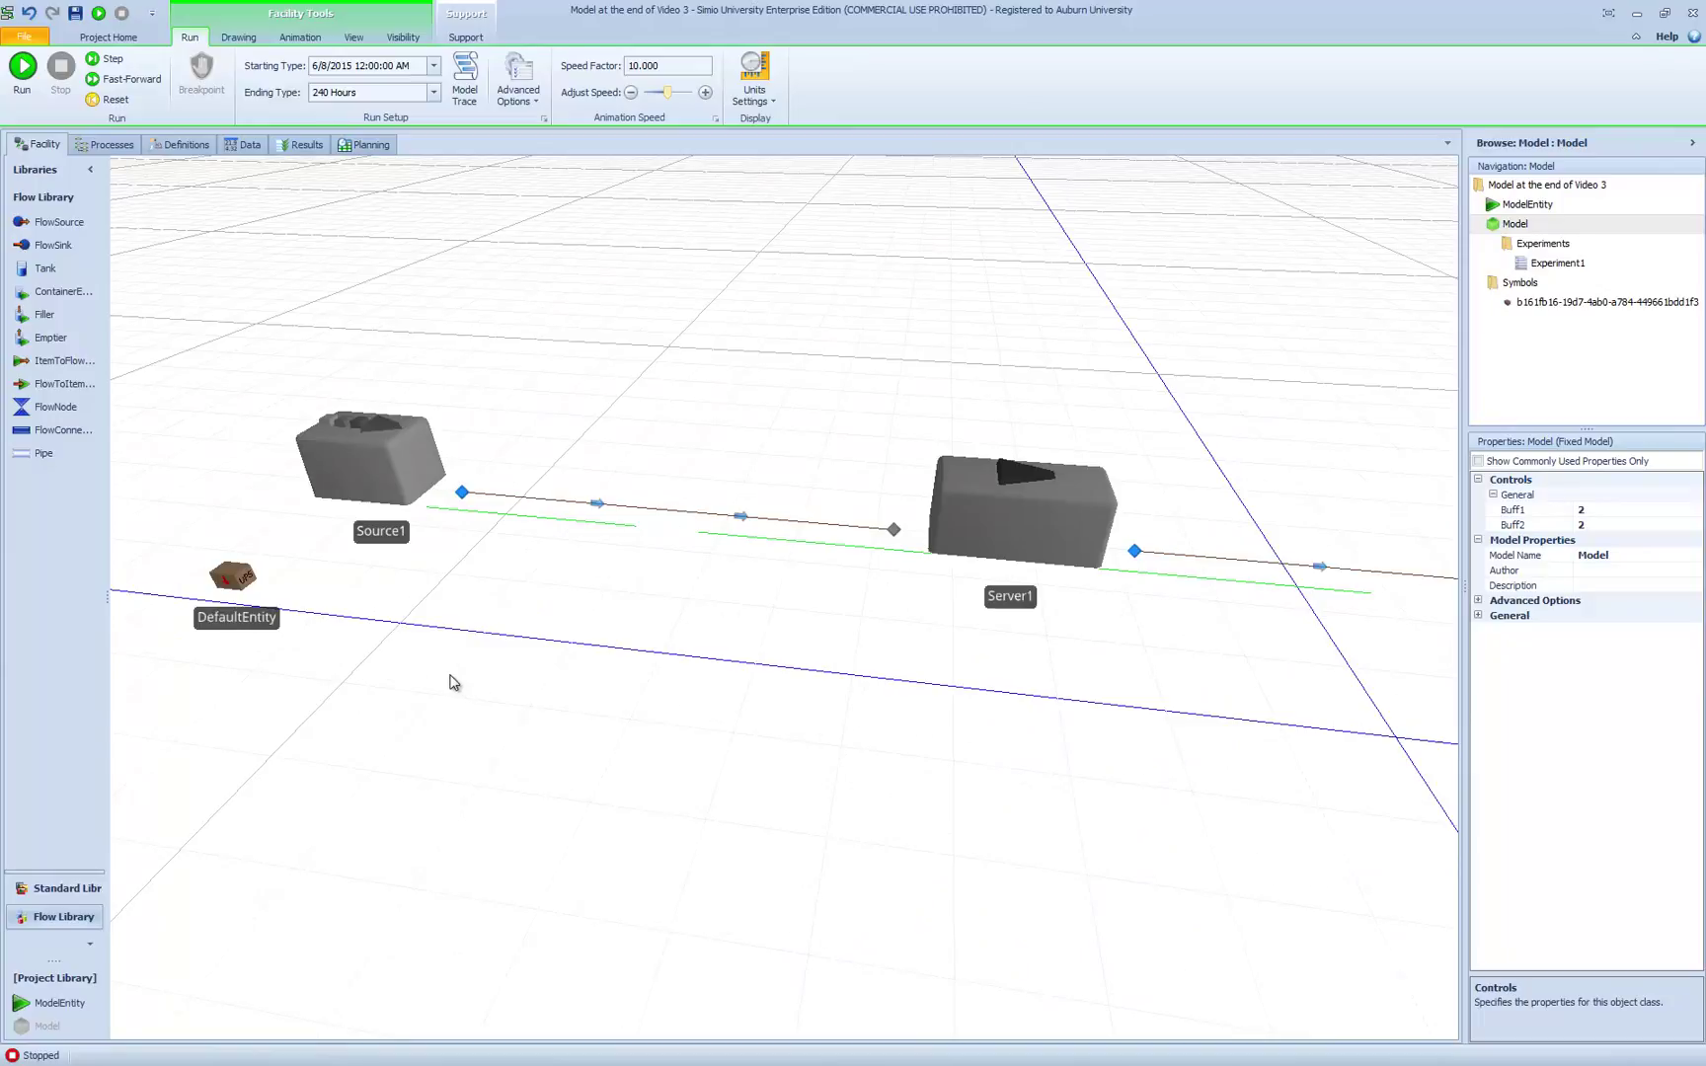
key(2)
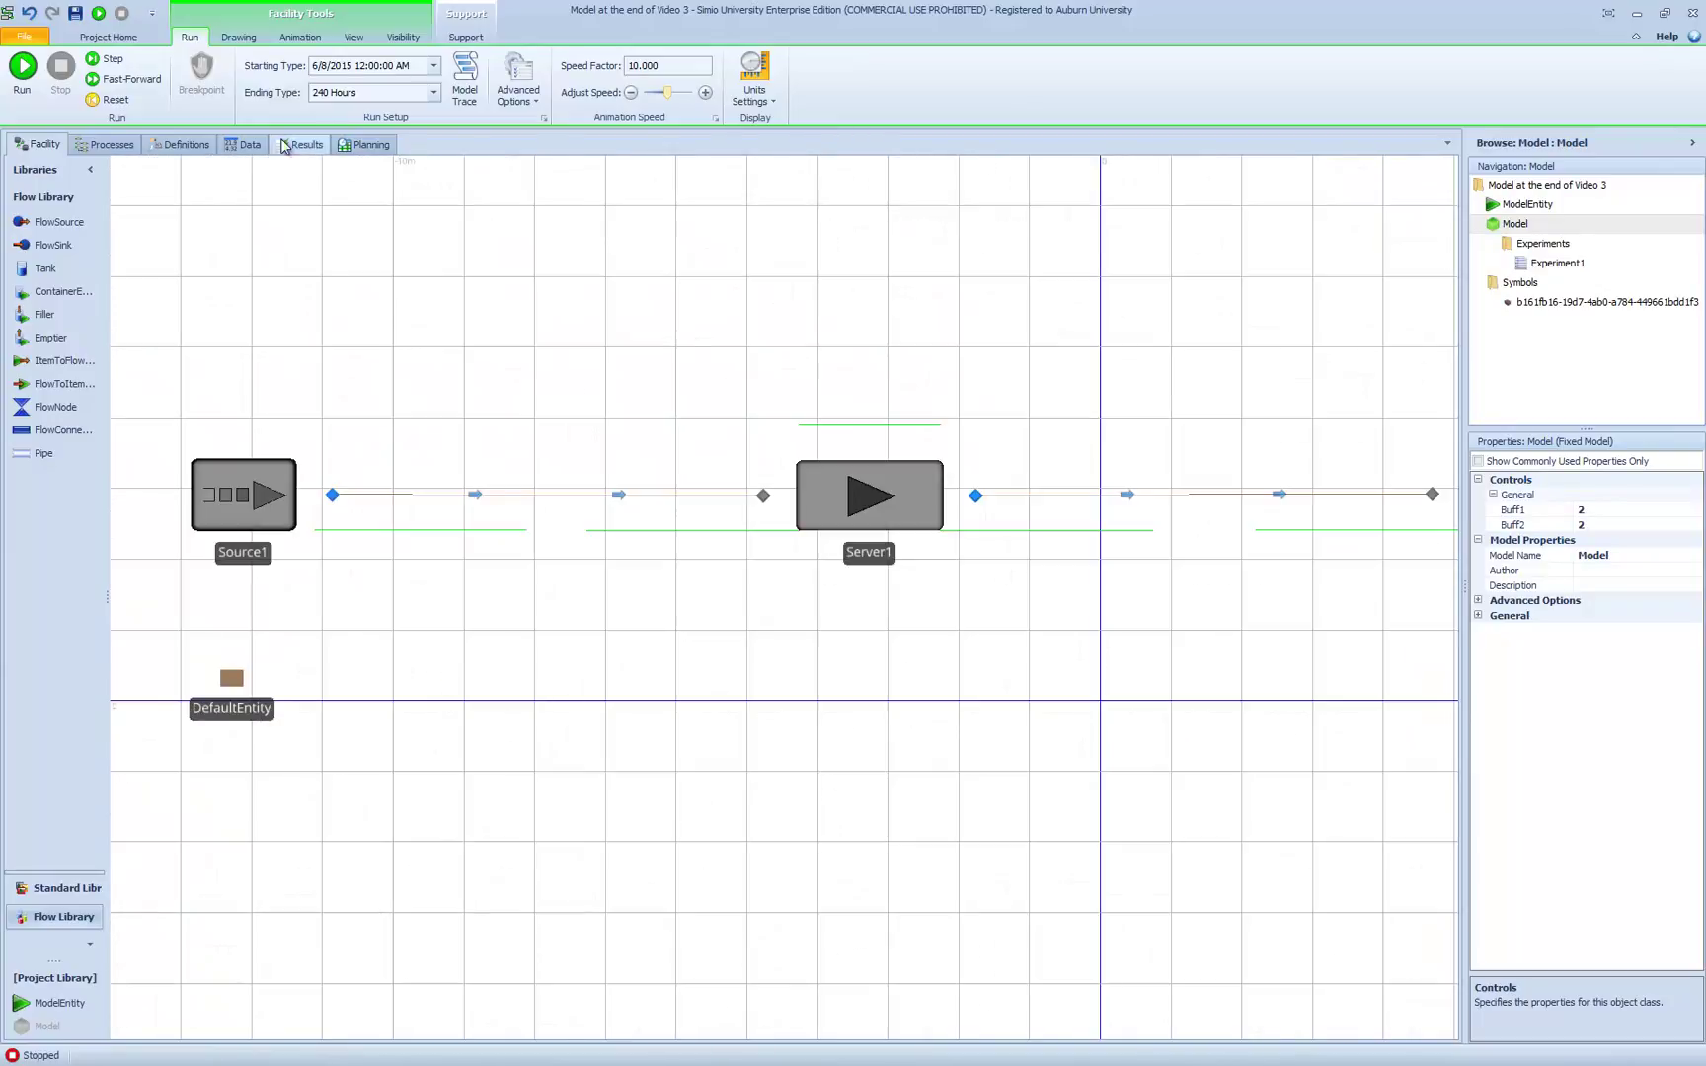
click(28, 63)
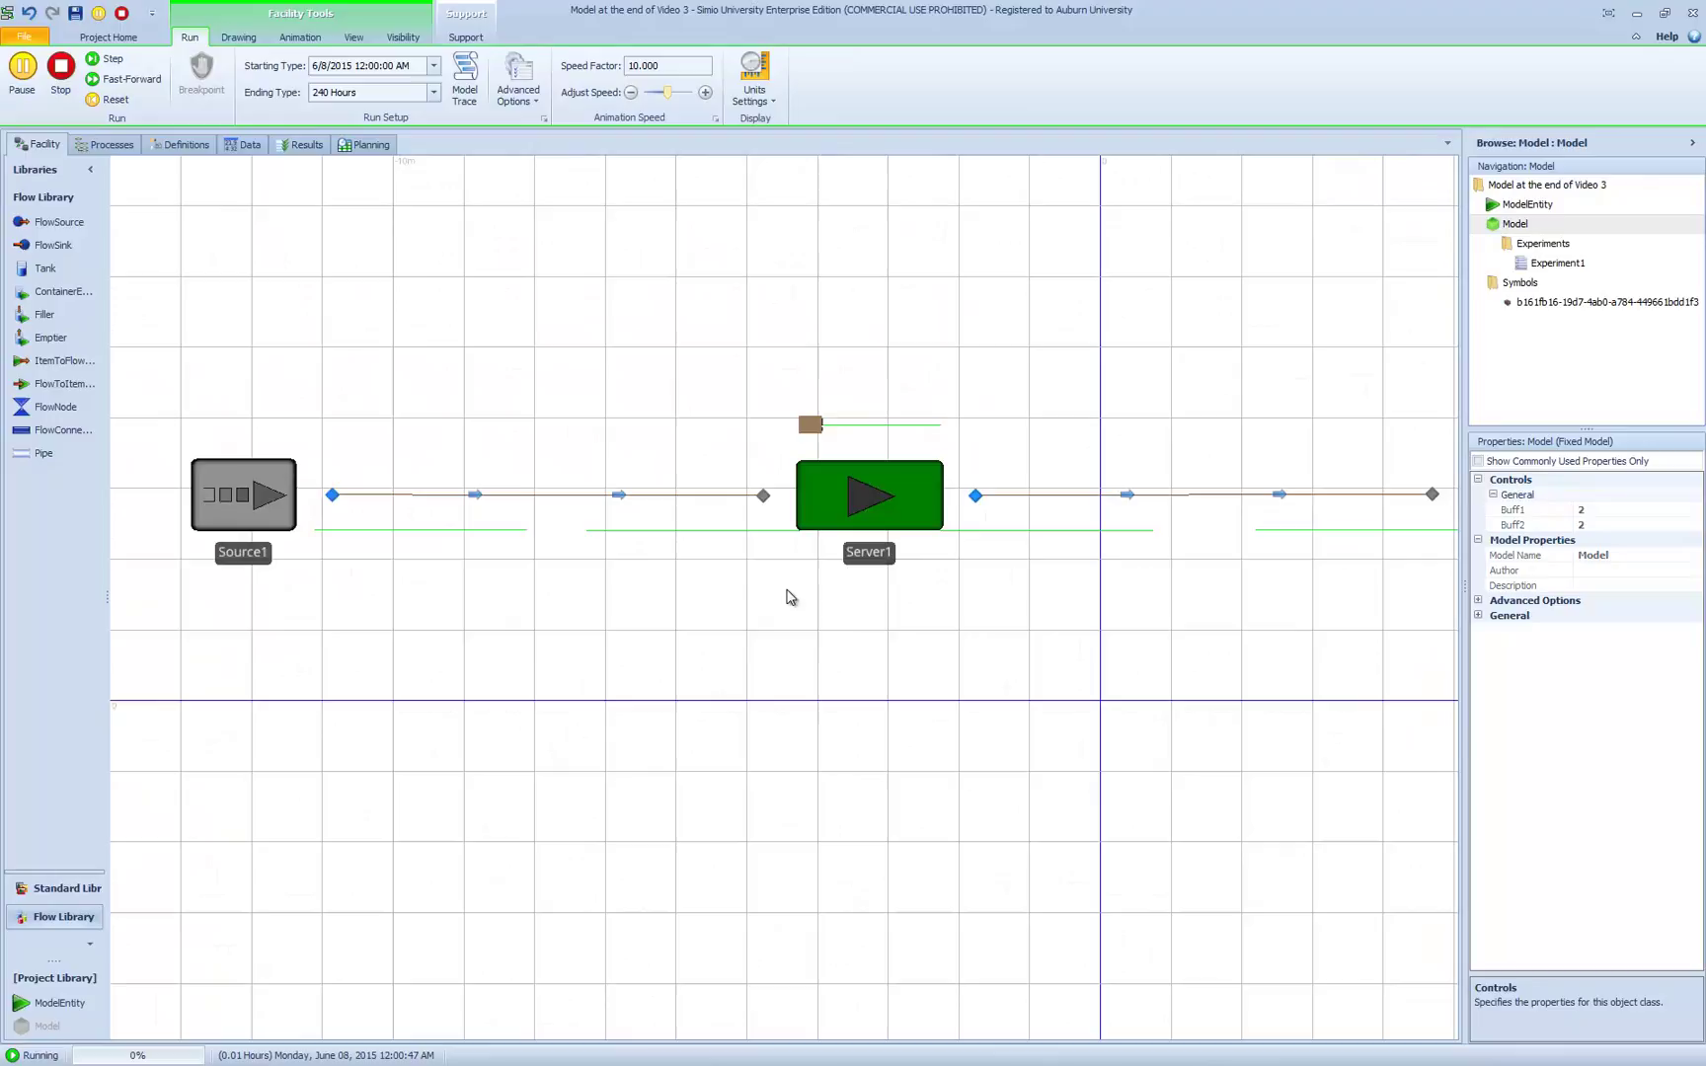
key(3)
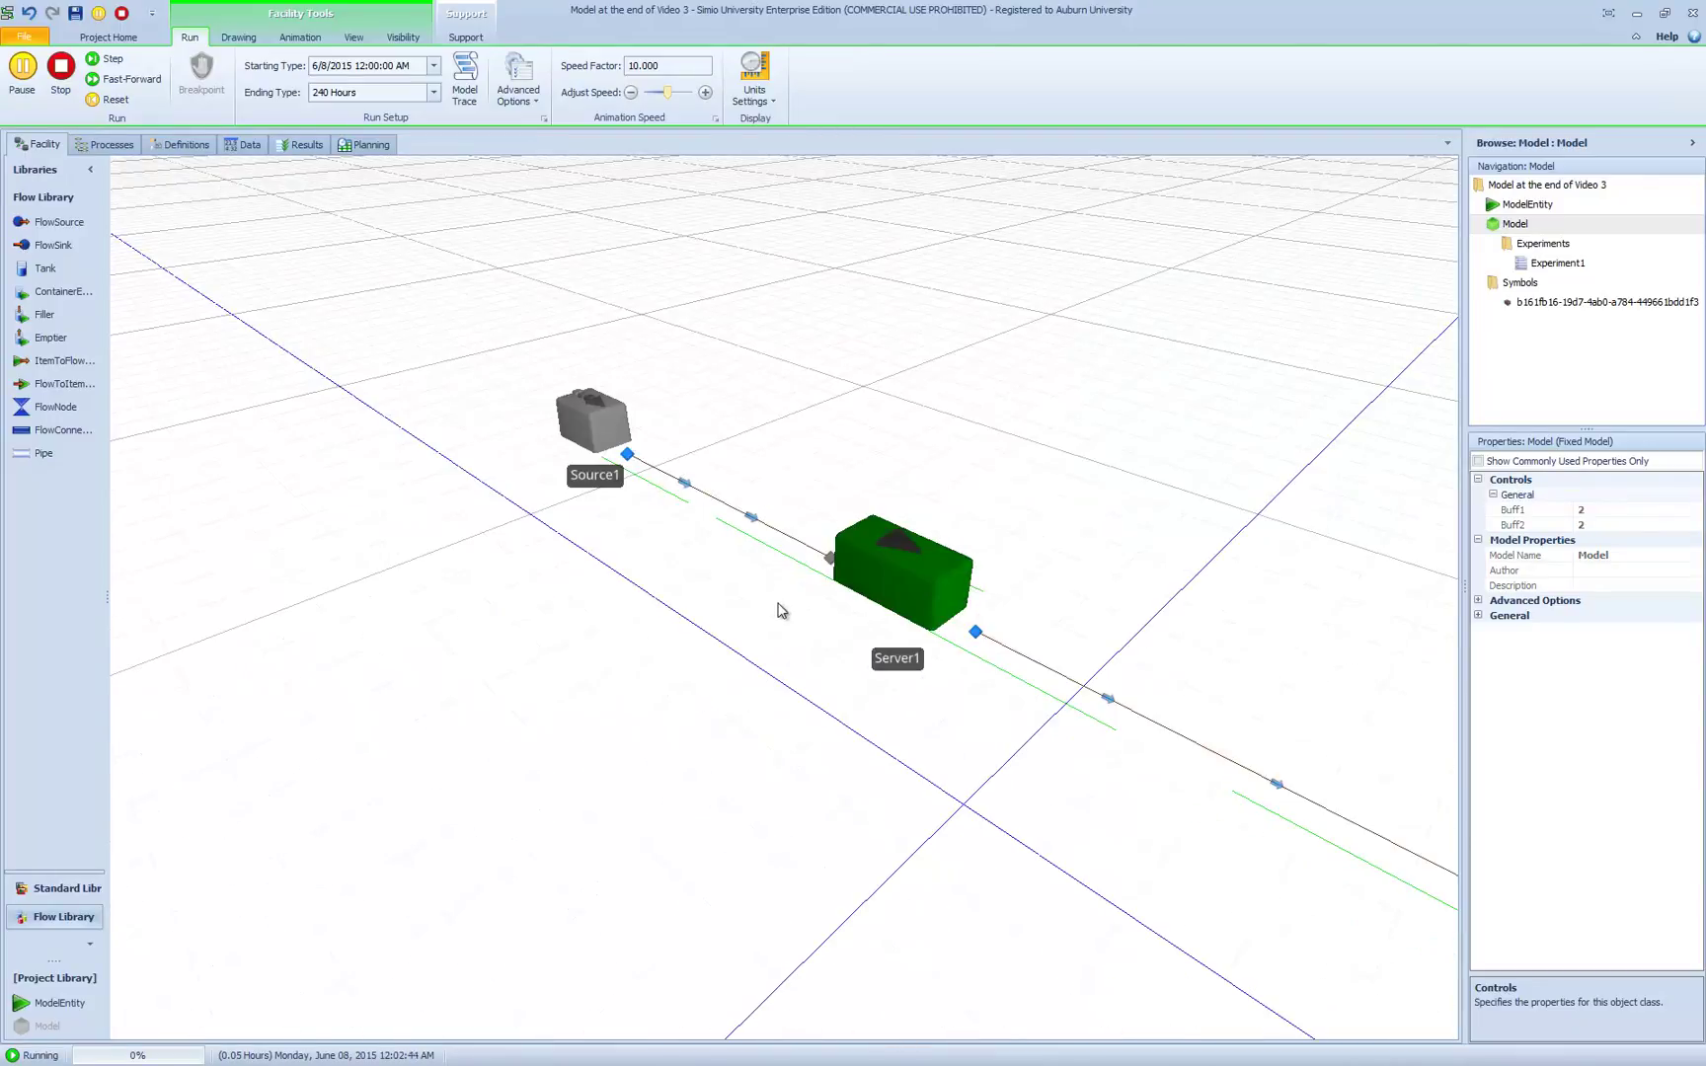
right_drag(781, 609, 711, 637)
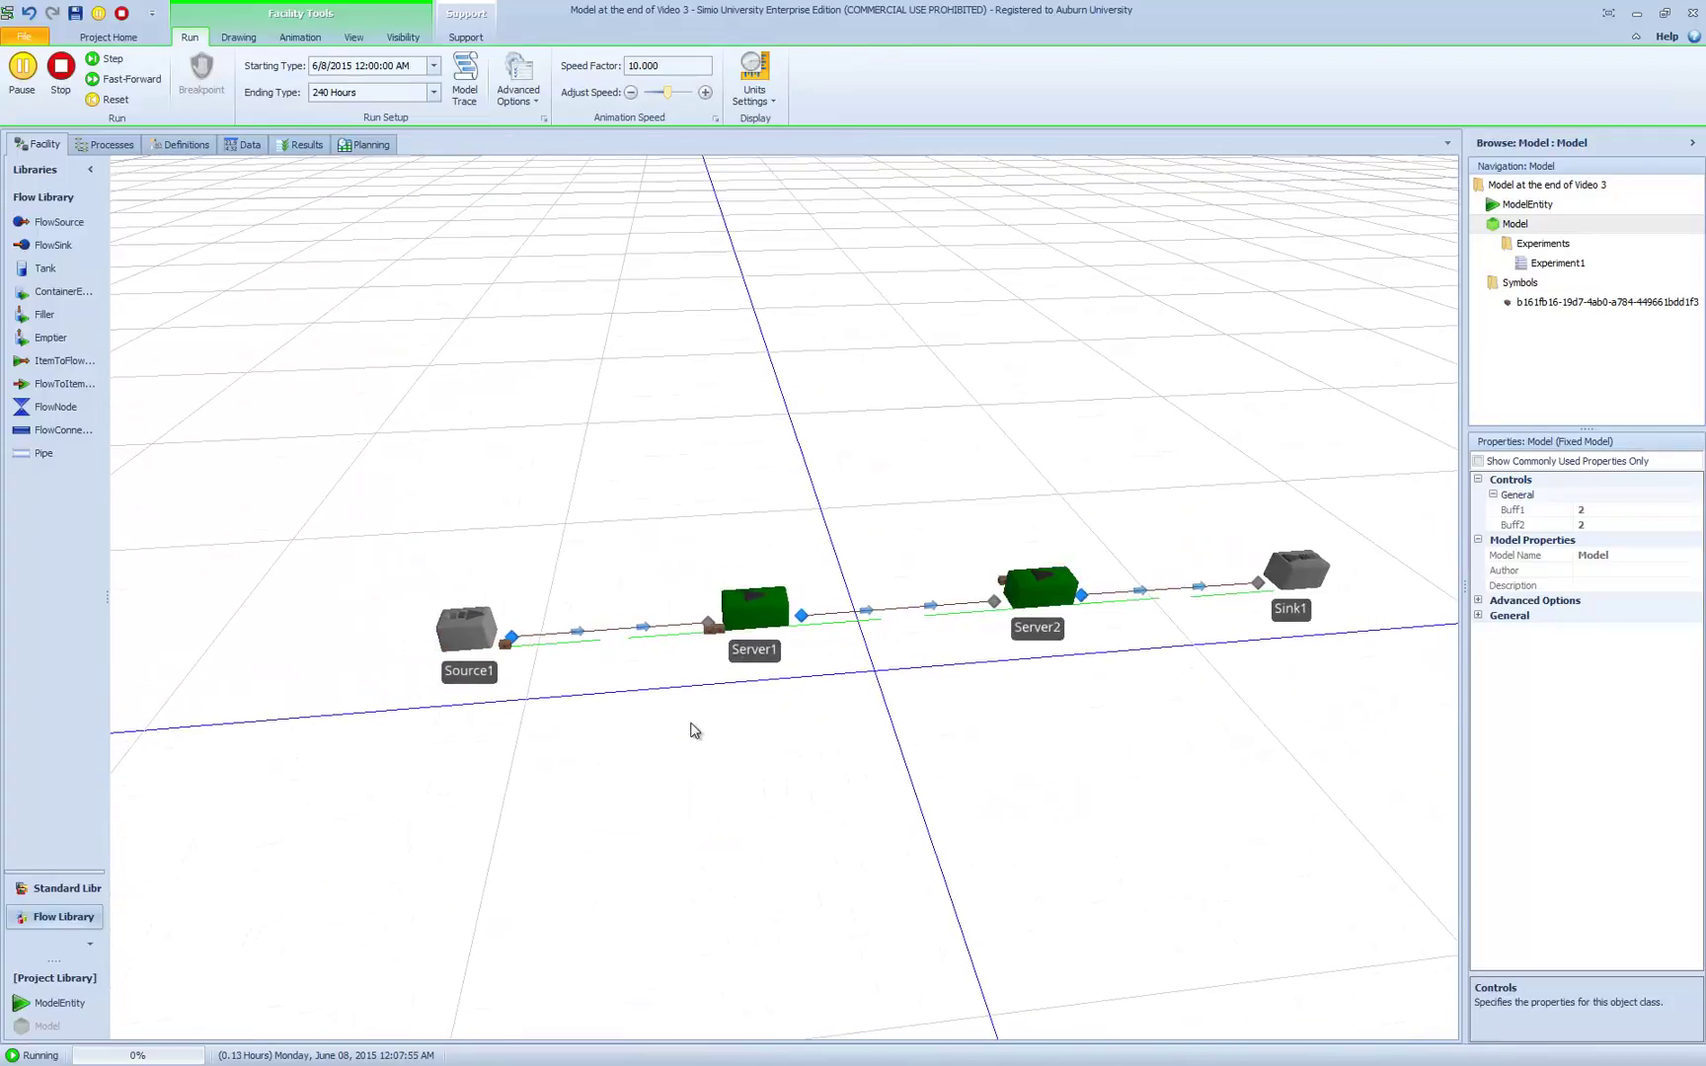
key(2)
scroll(688, 723, up, 4)
drag(640, 719, 730, 689)
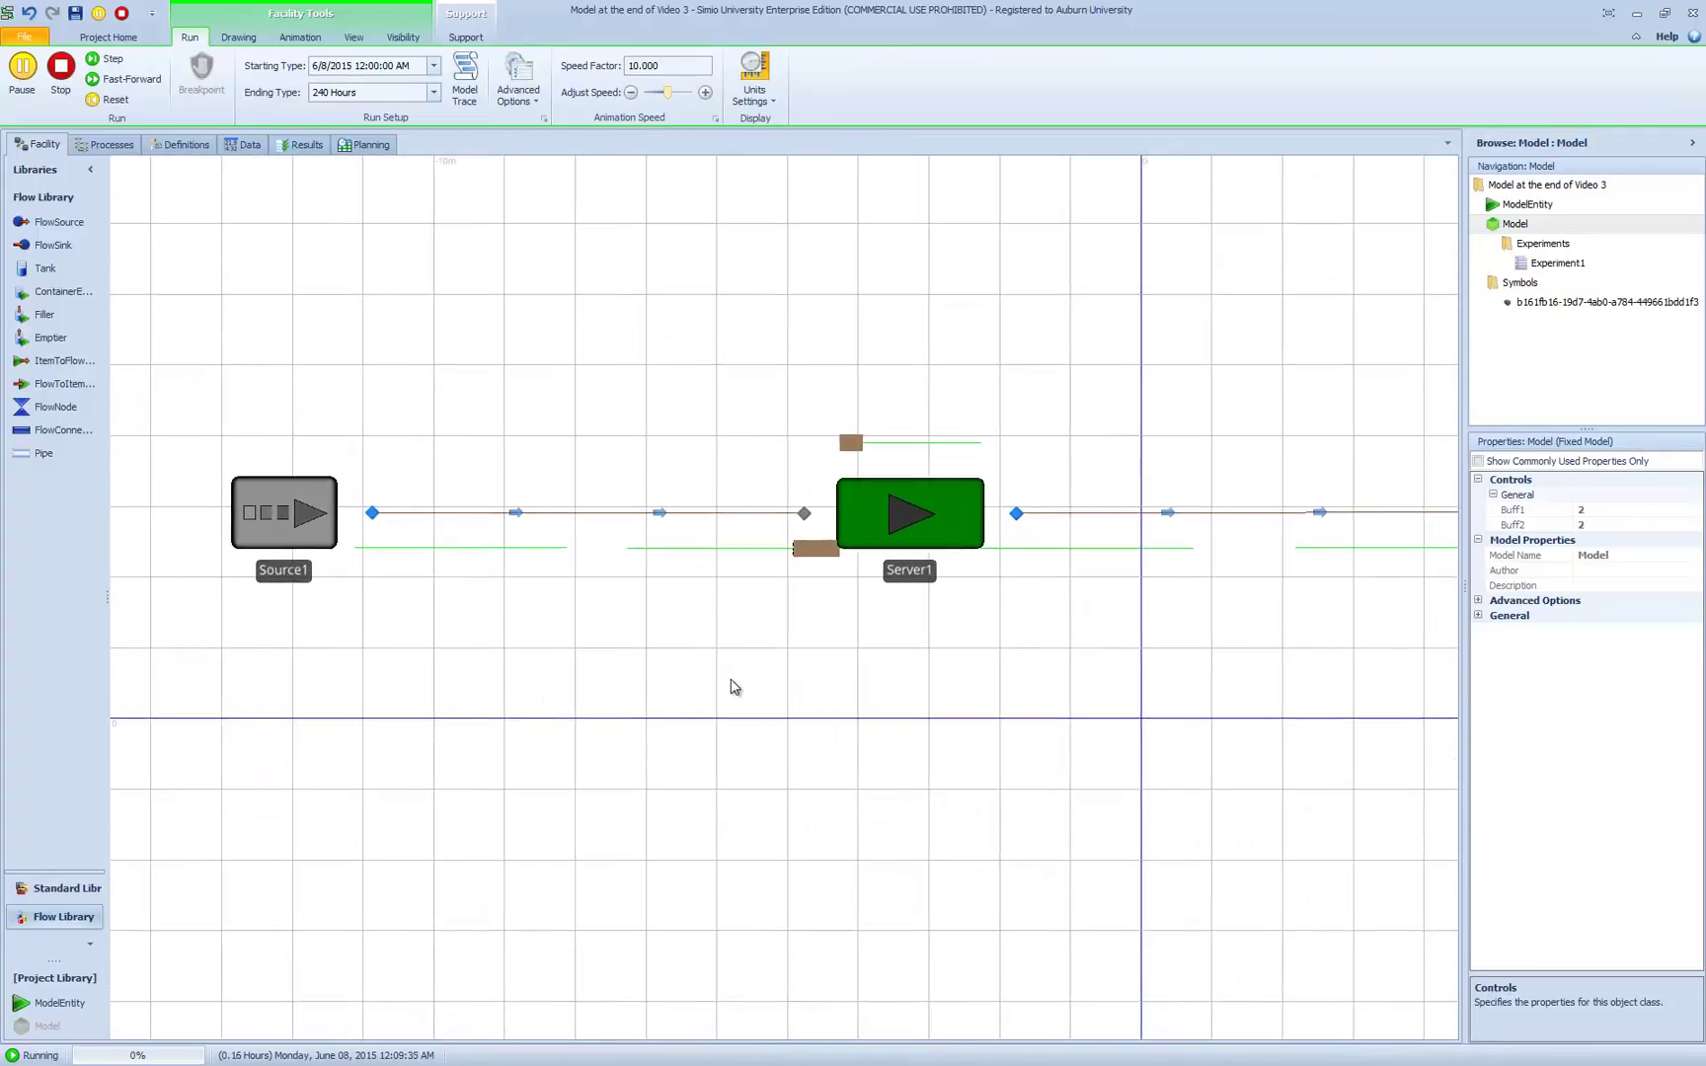
click(61, 66)
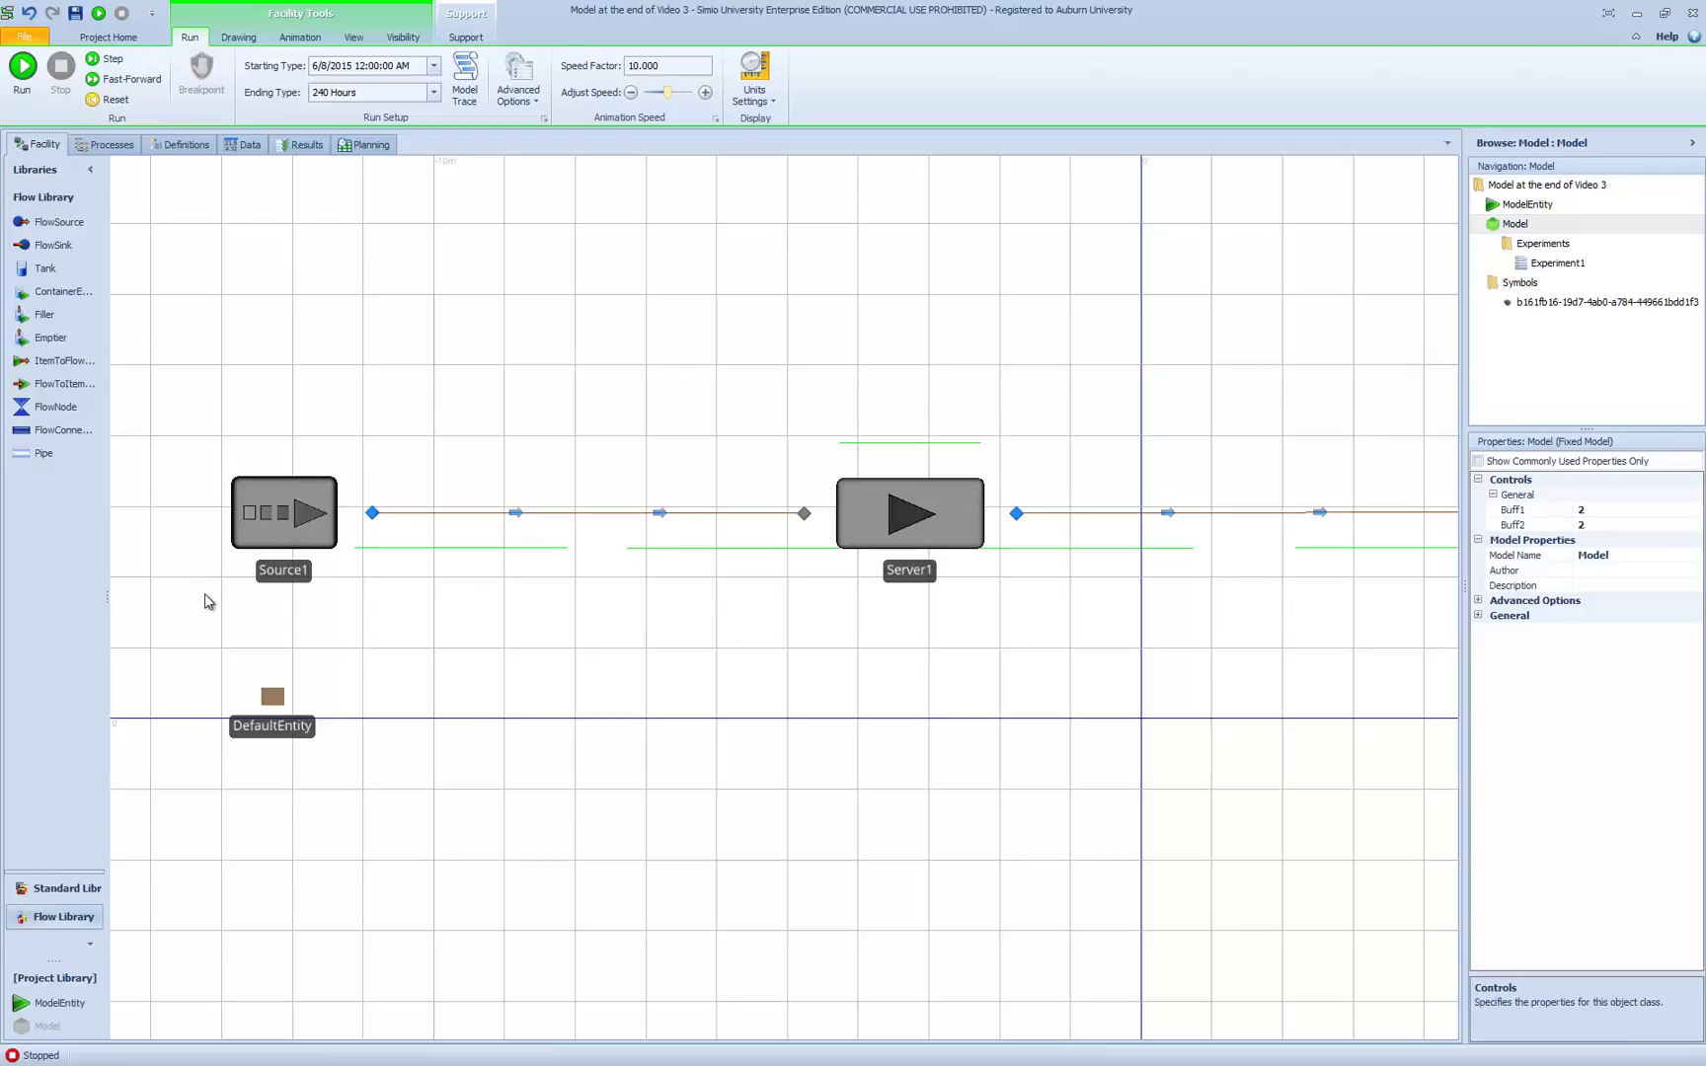
Step: Add a second symbol to DefaultEntity, make symbol 1 active, and colour it red
click(273, 728)
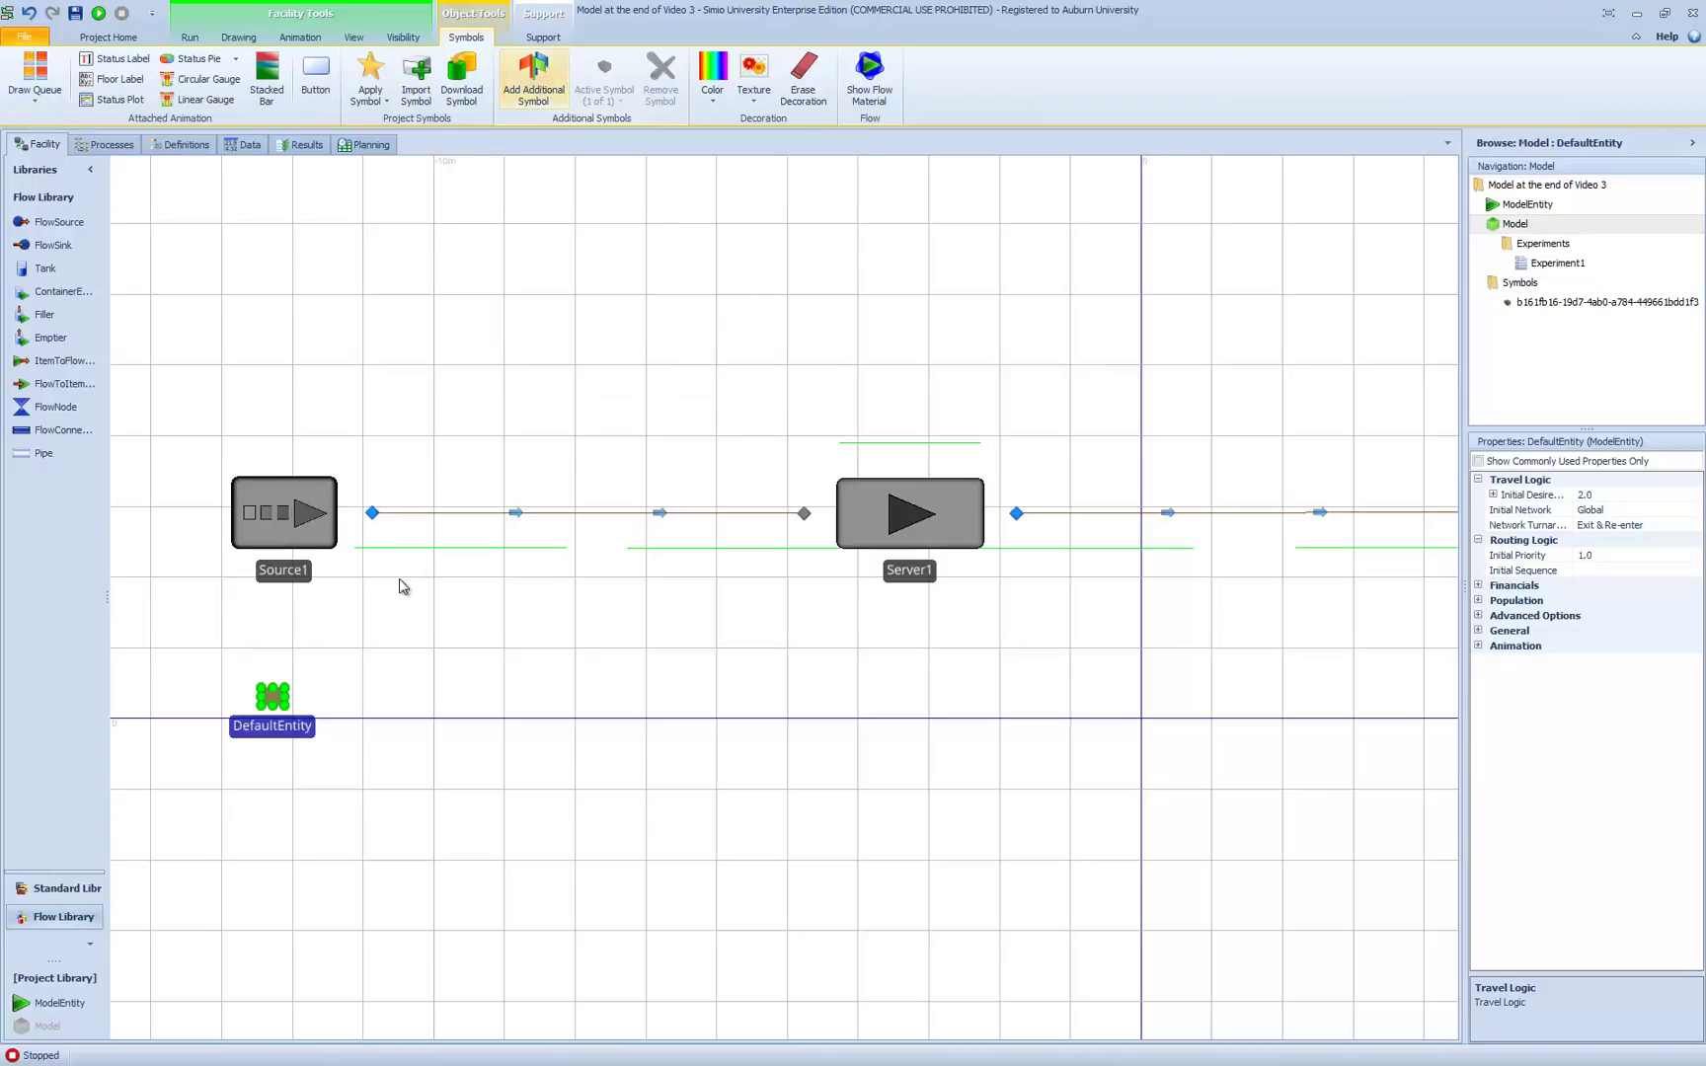
click(531, 103)
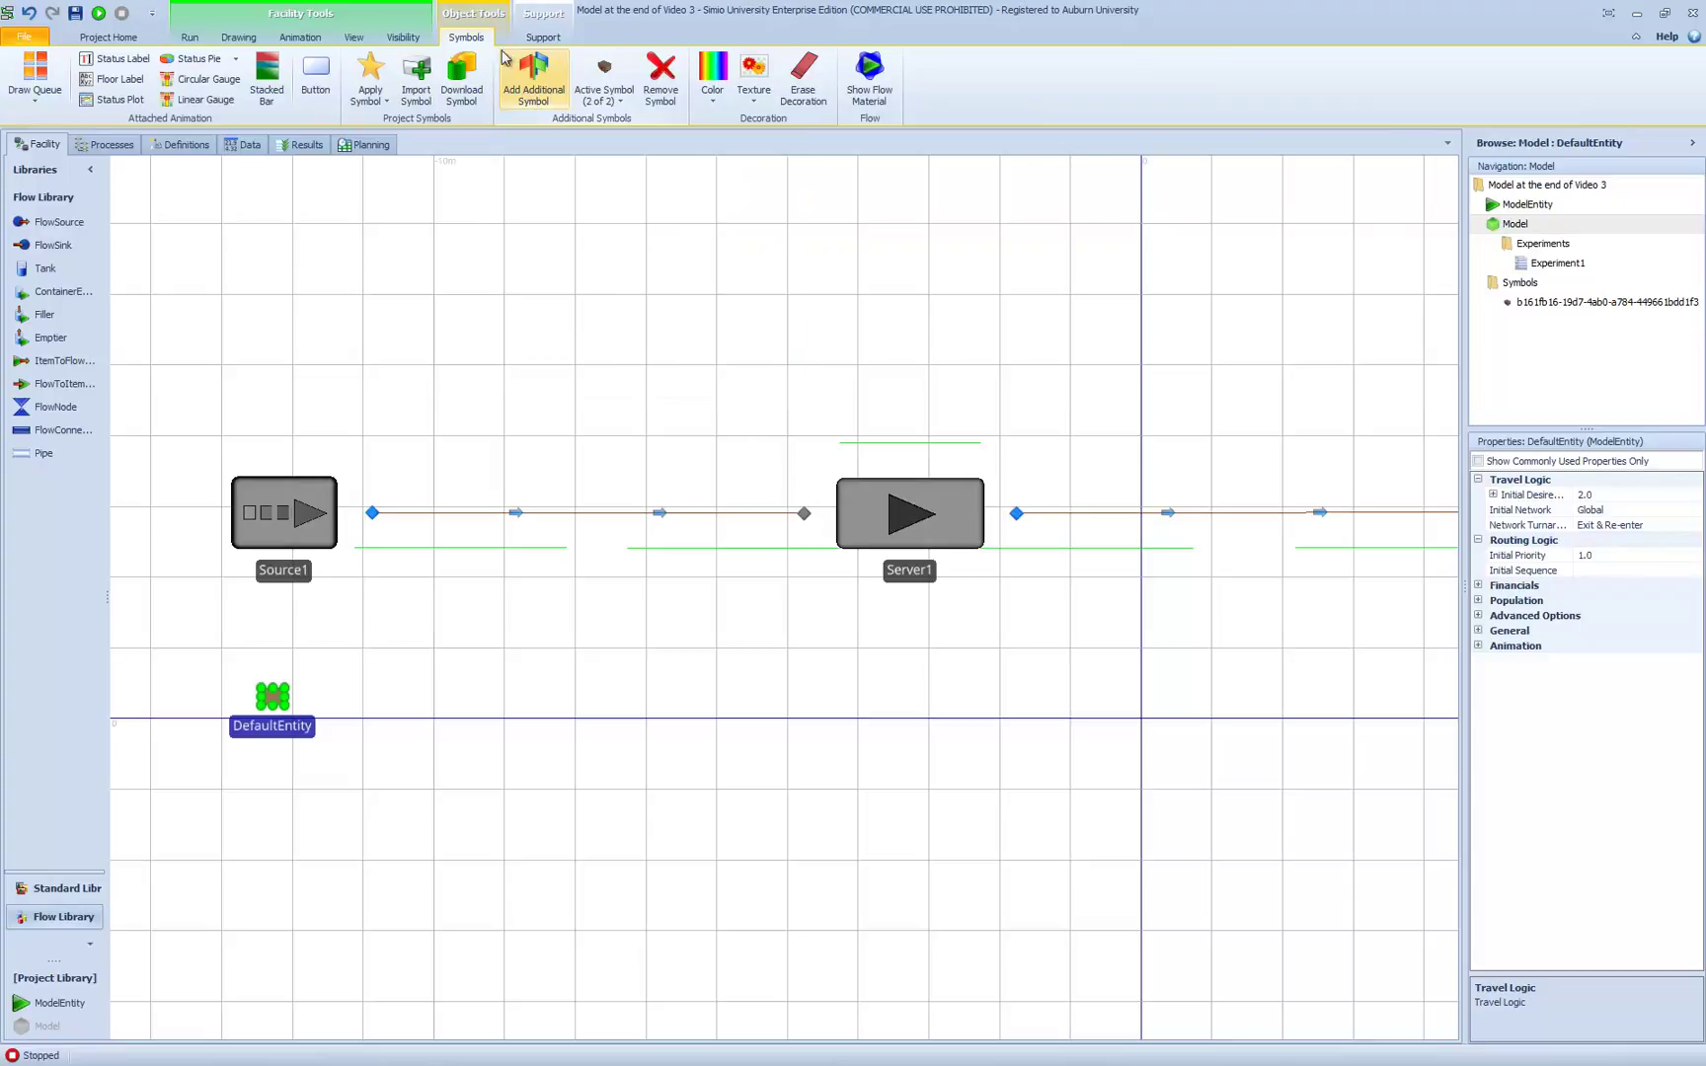
click(622, 103)
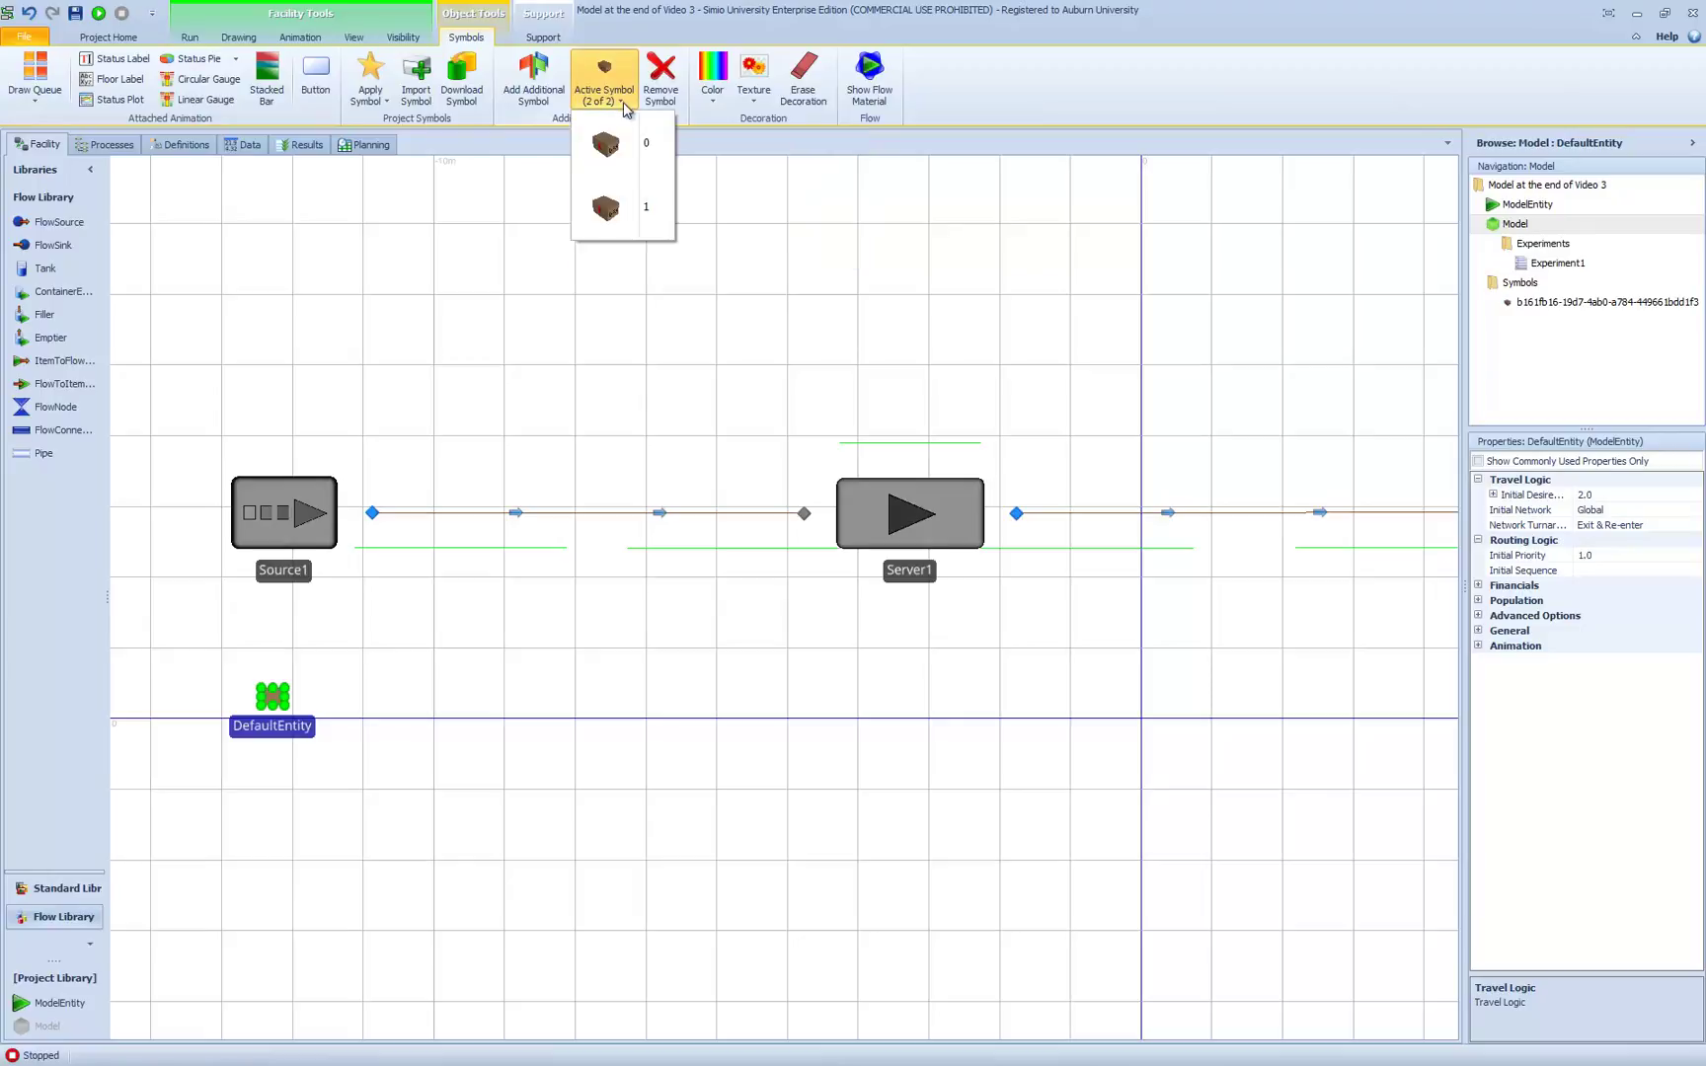
click(616, 209)
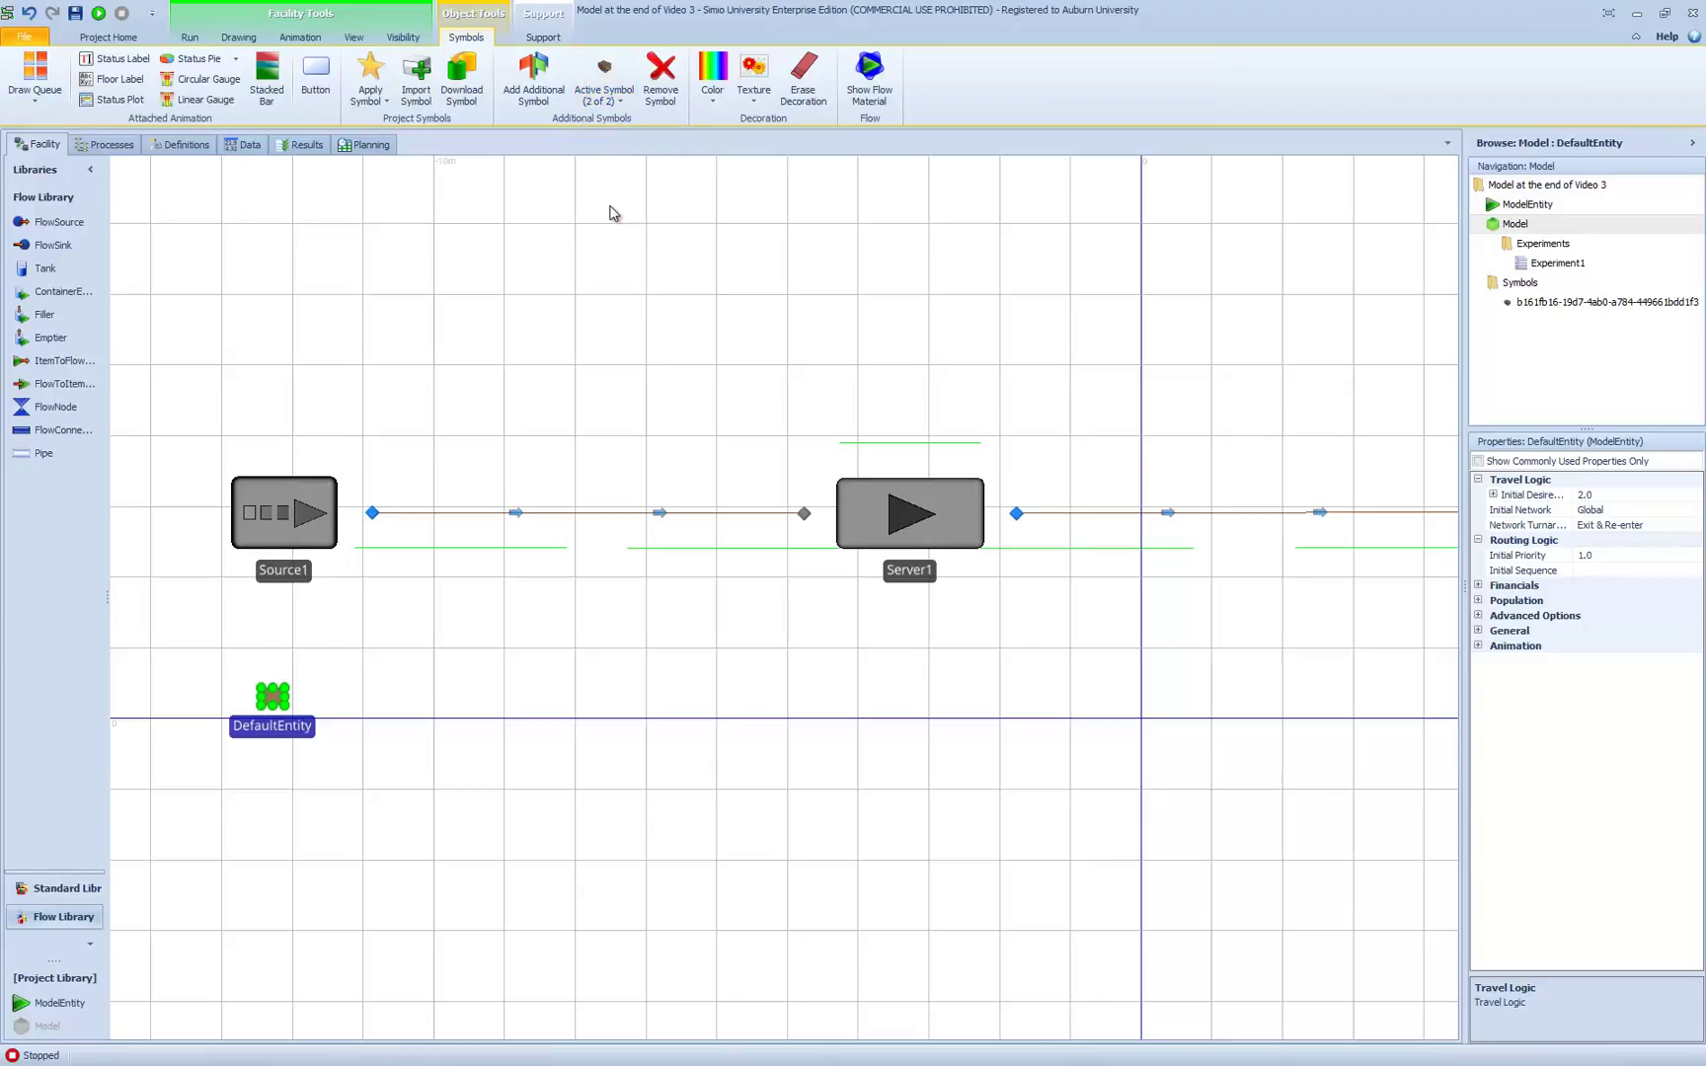
click(713, 103)
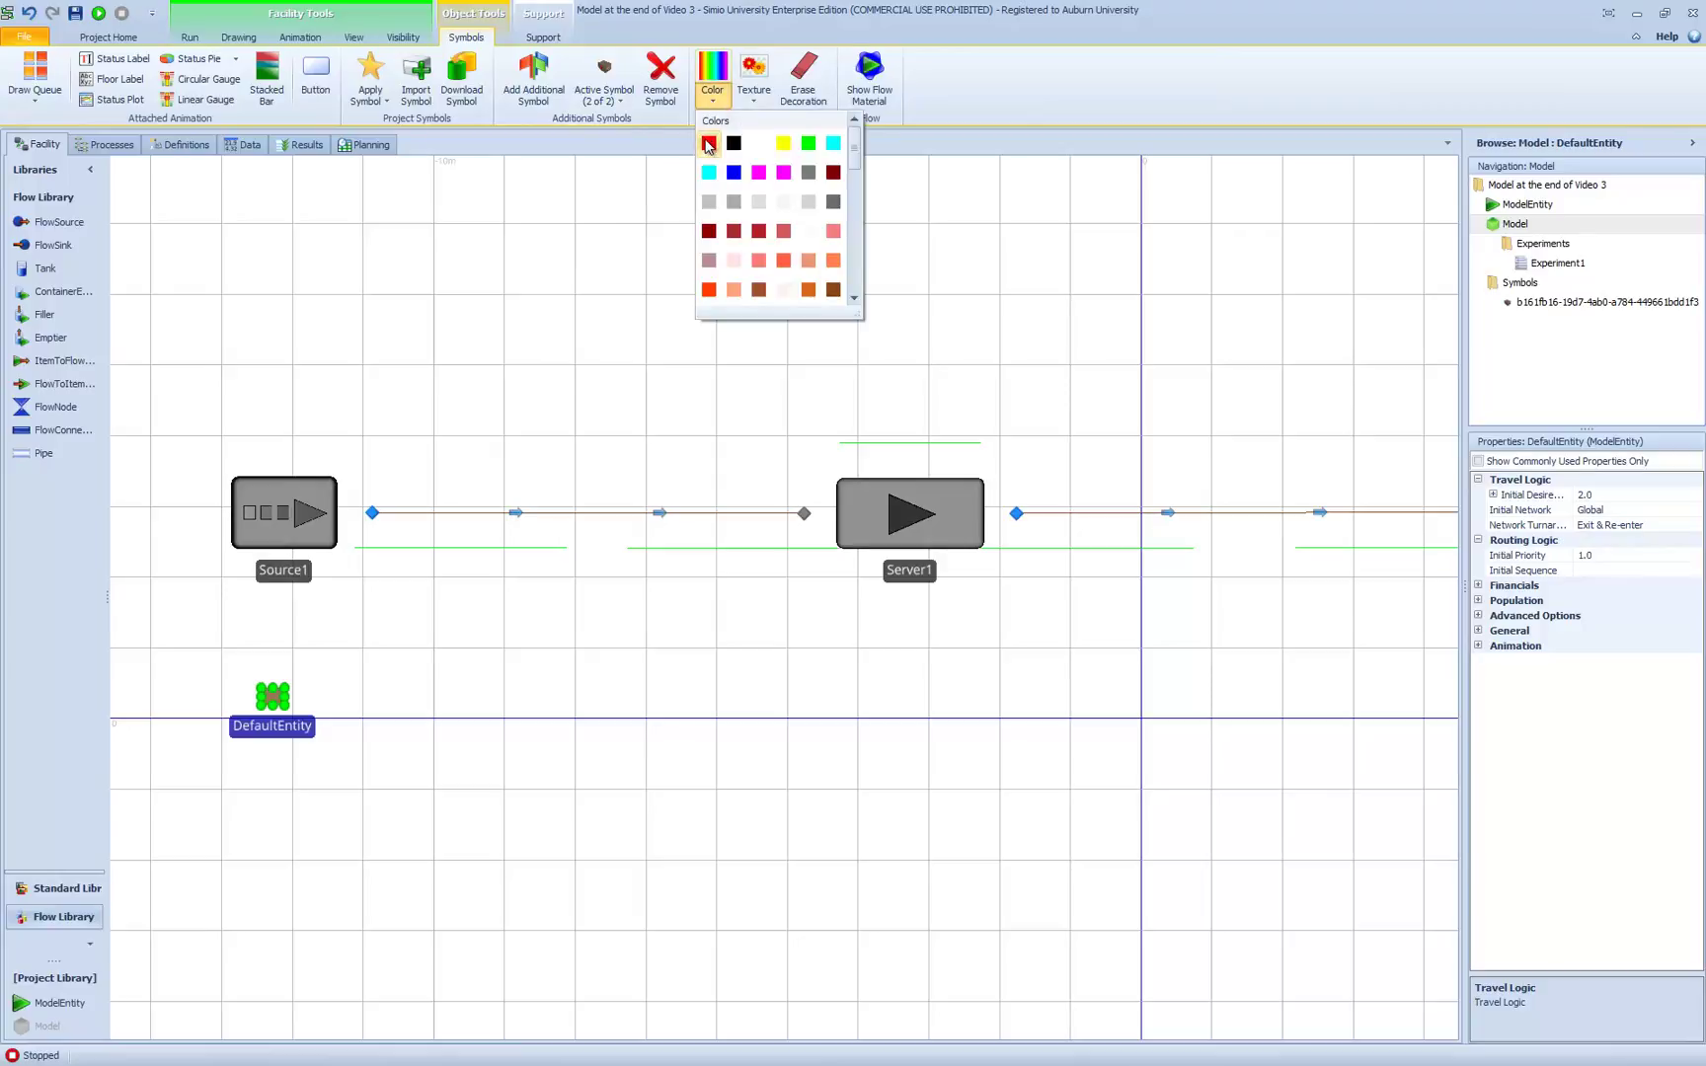
click(709, 145)
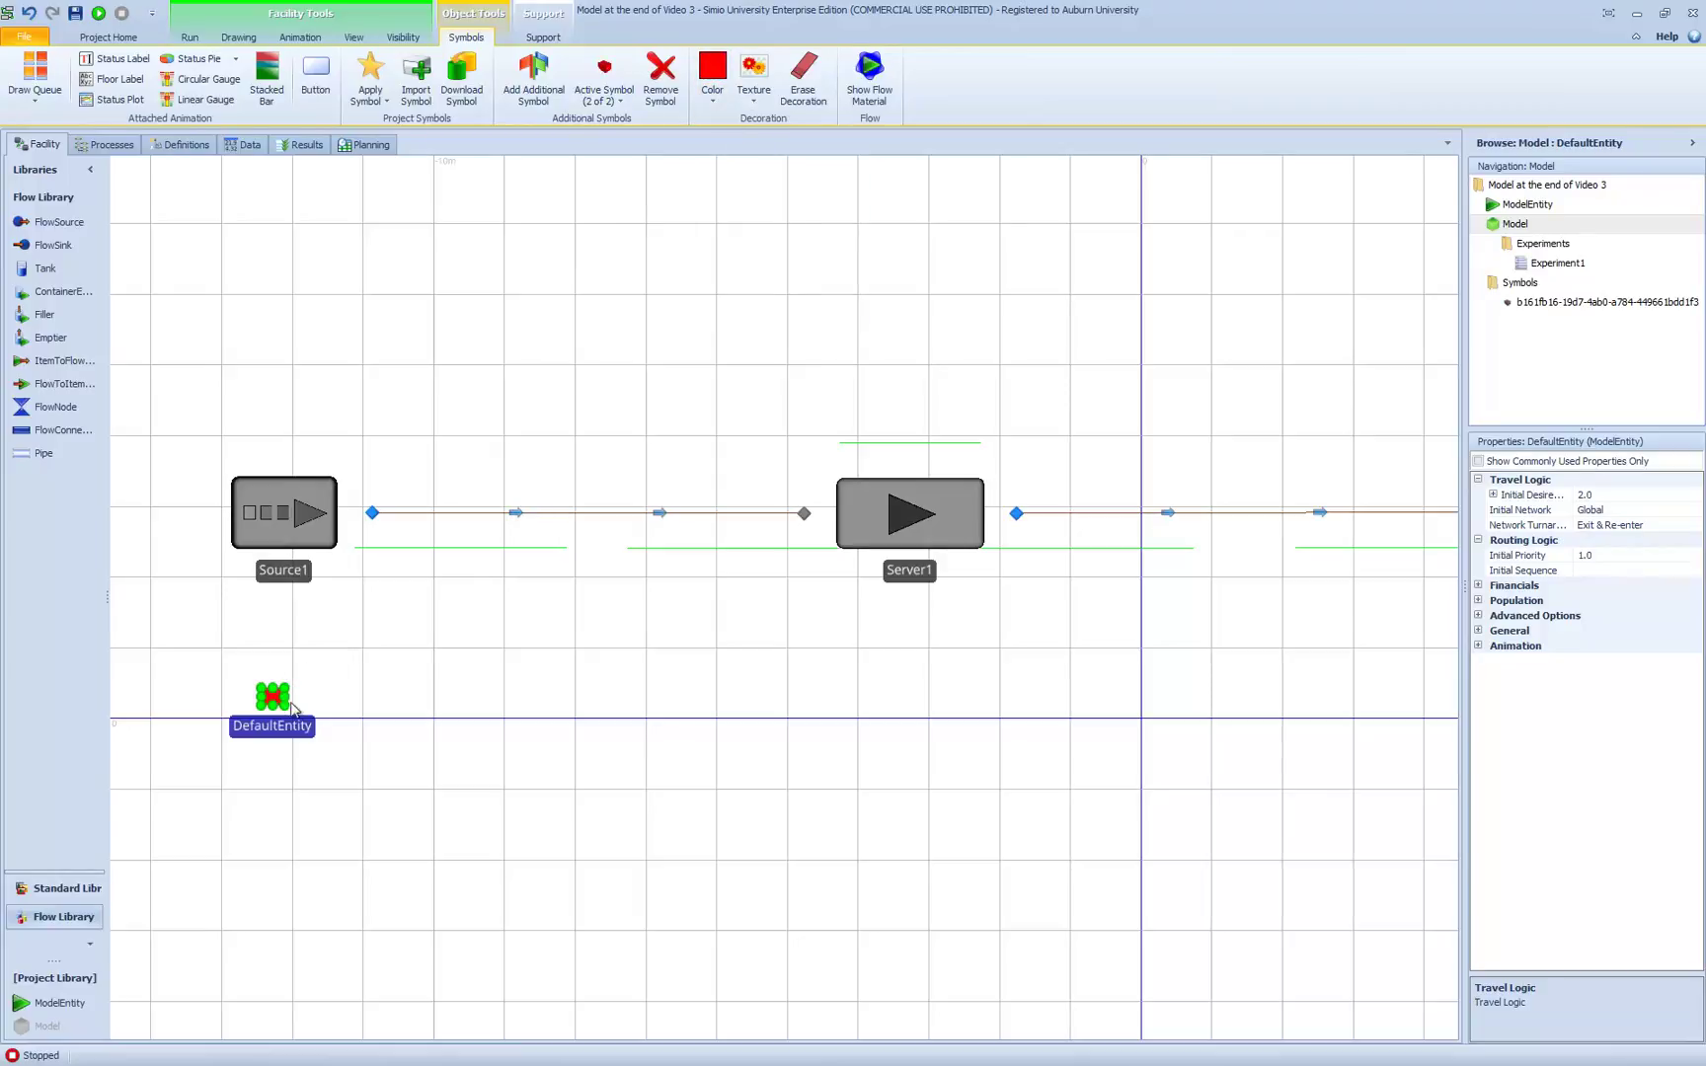
click(426, 644)
Step: Toggle DefaultEntity between brown symbol 0 and red symbol 1, leaving symbol 1 active
click(286, 732)
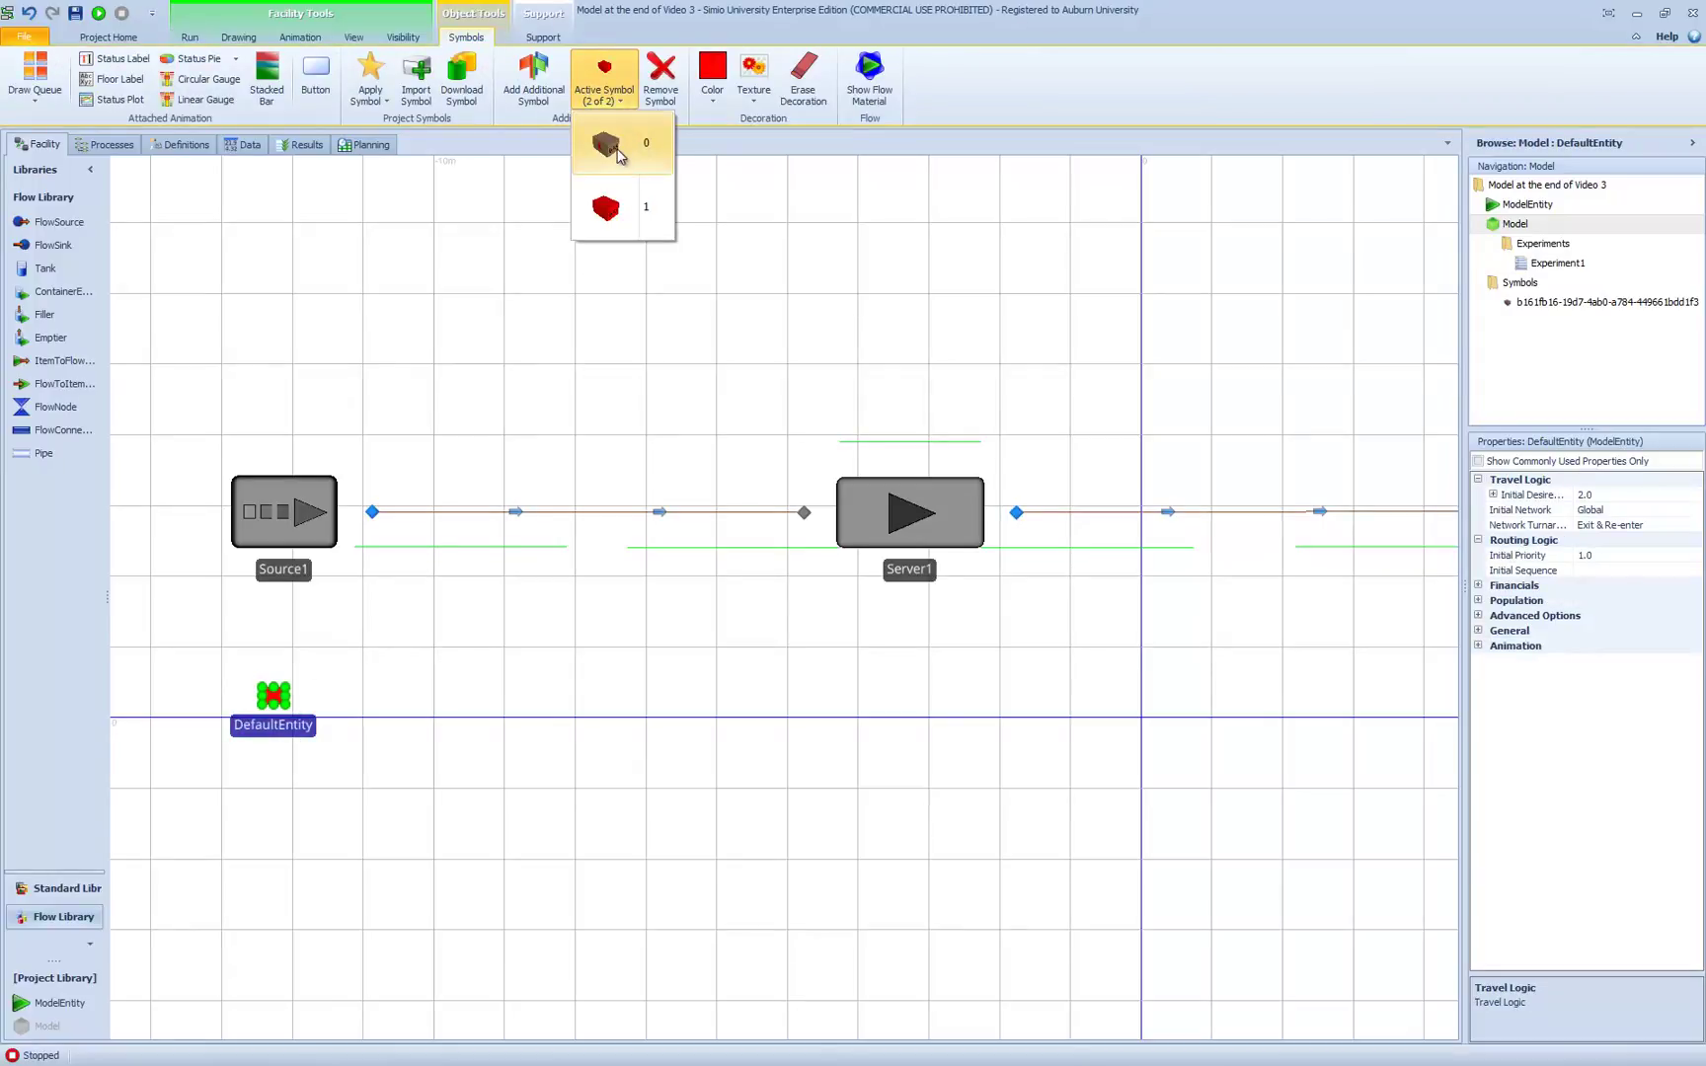
click(618, 149)
click(603, 79)
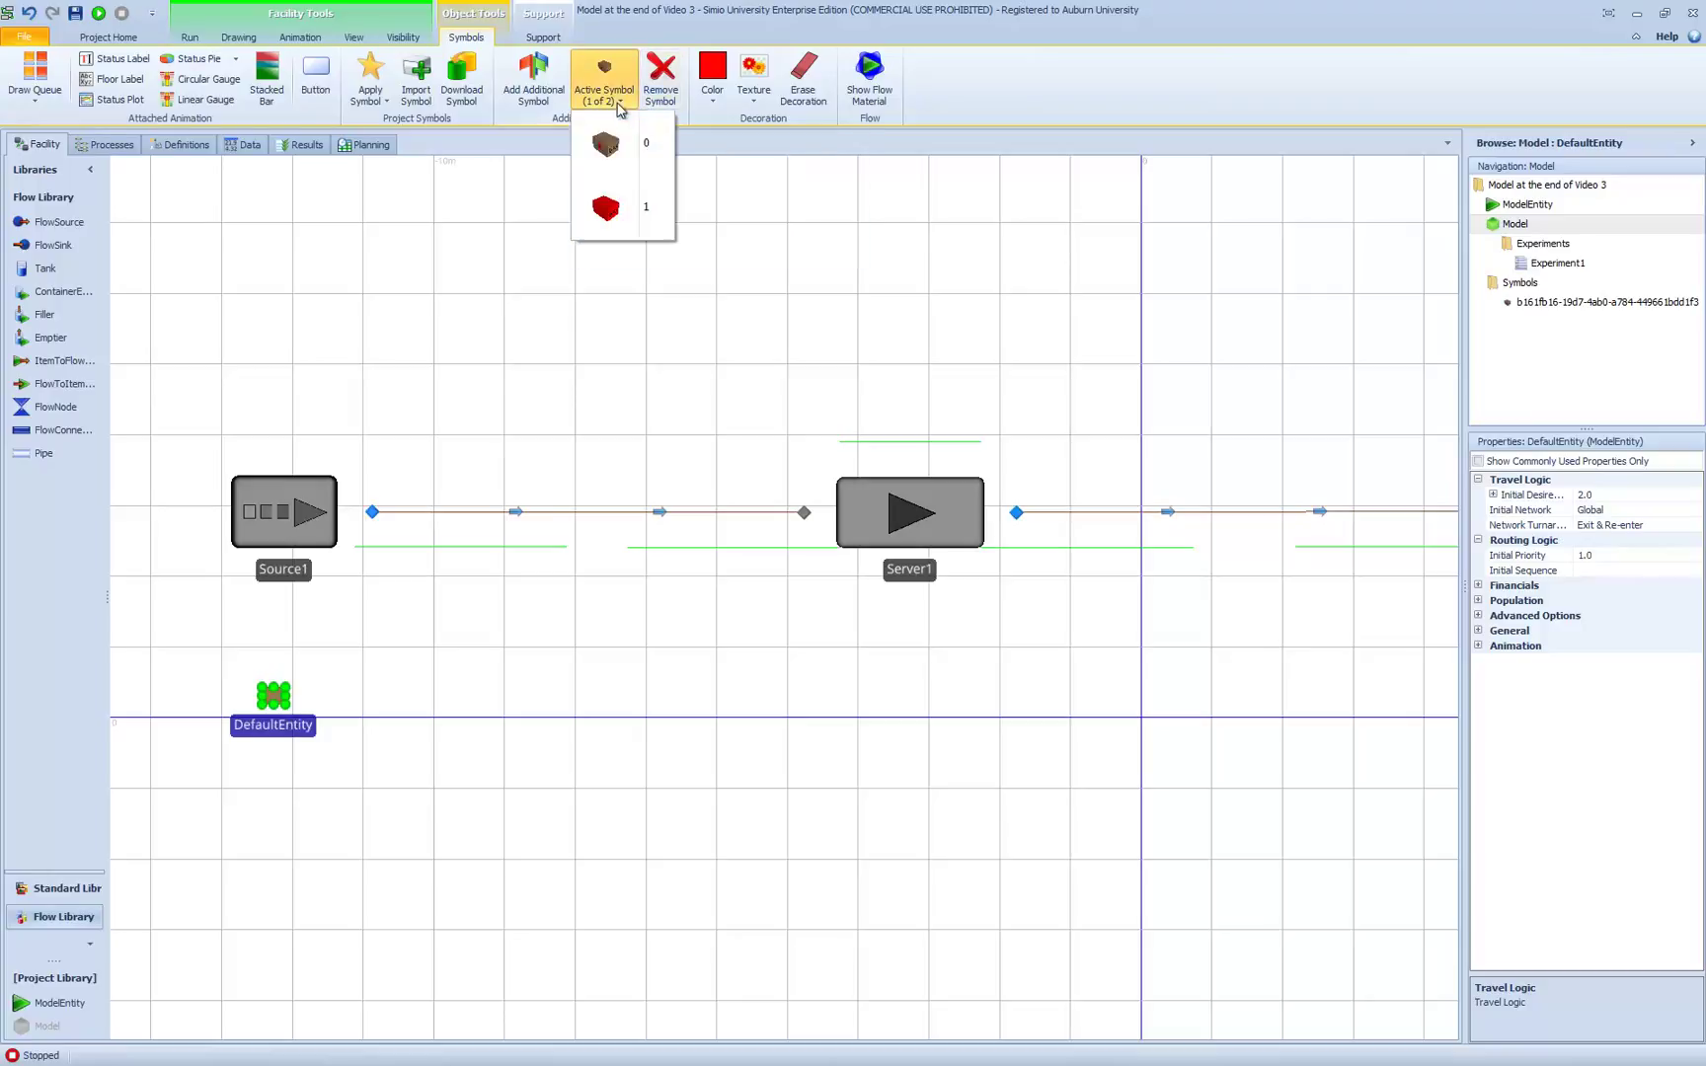
click(622, 229)
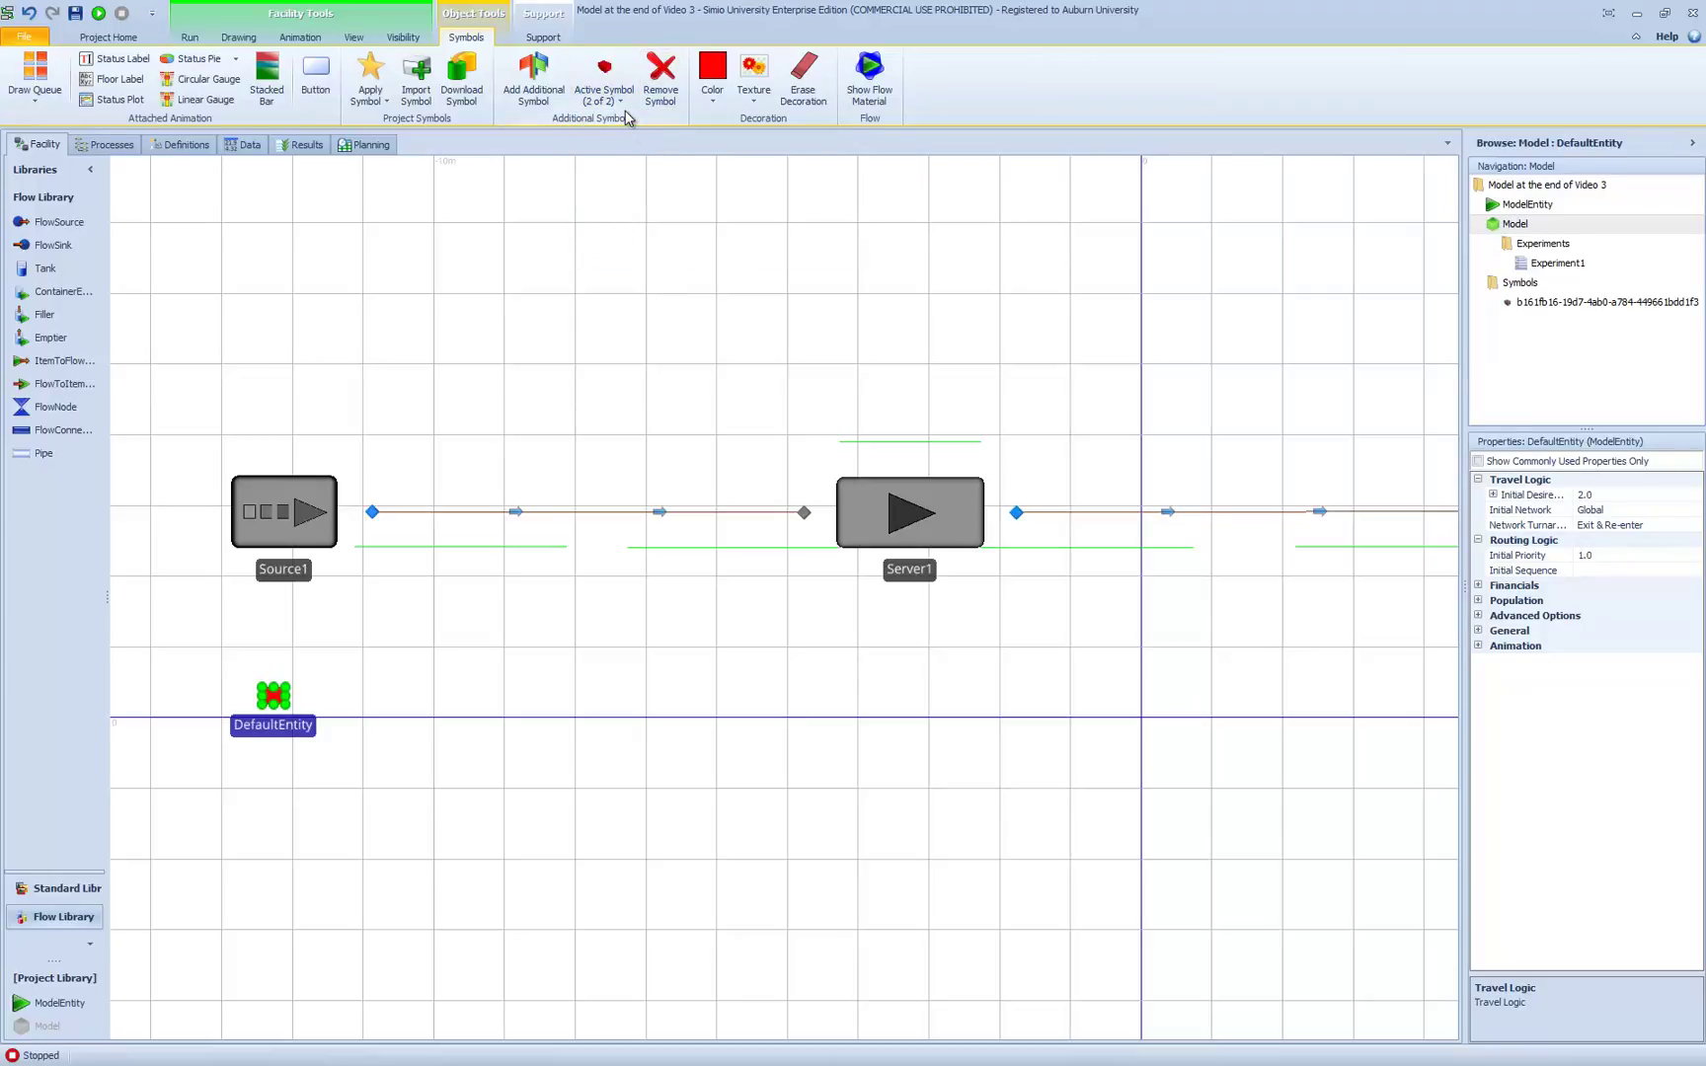
click(602, 184)
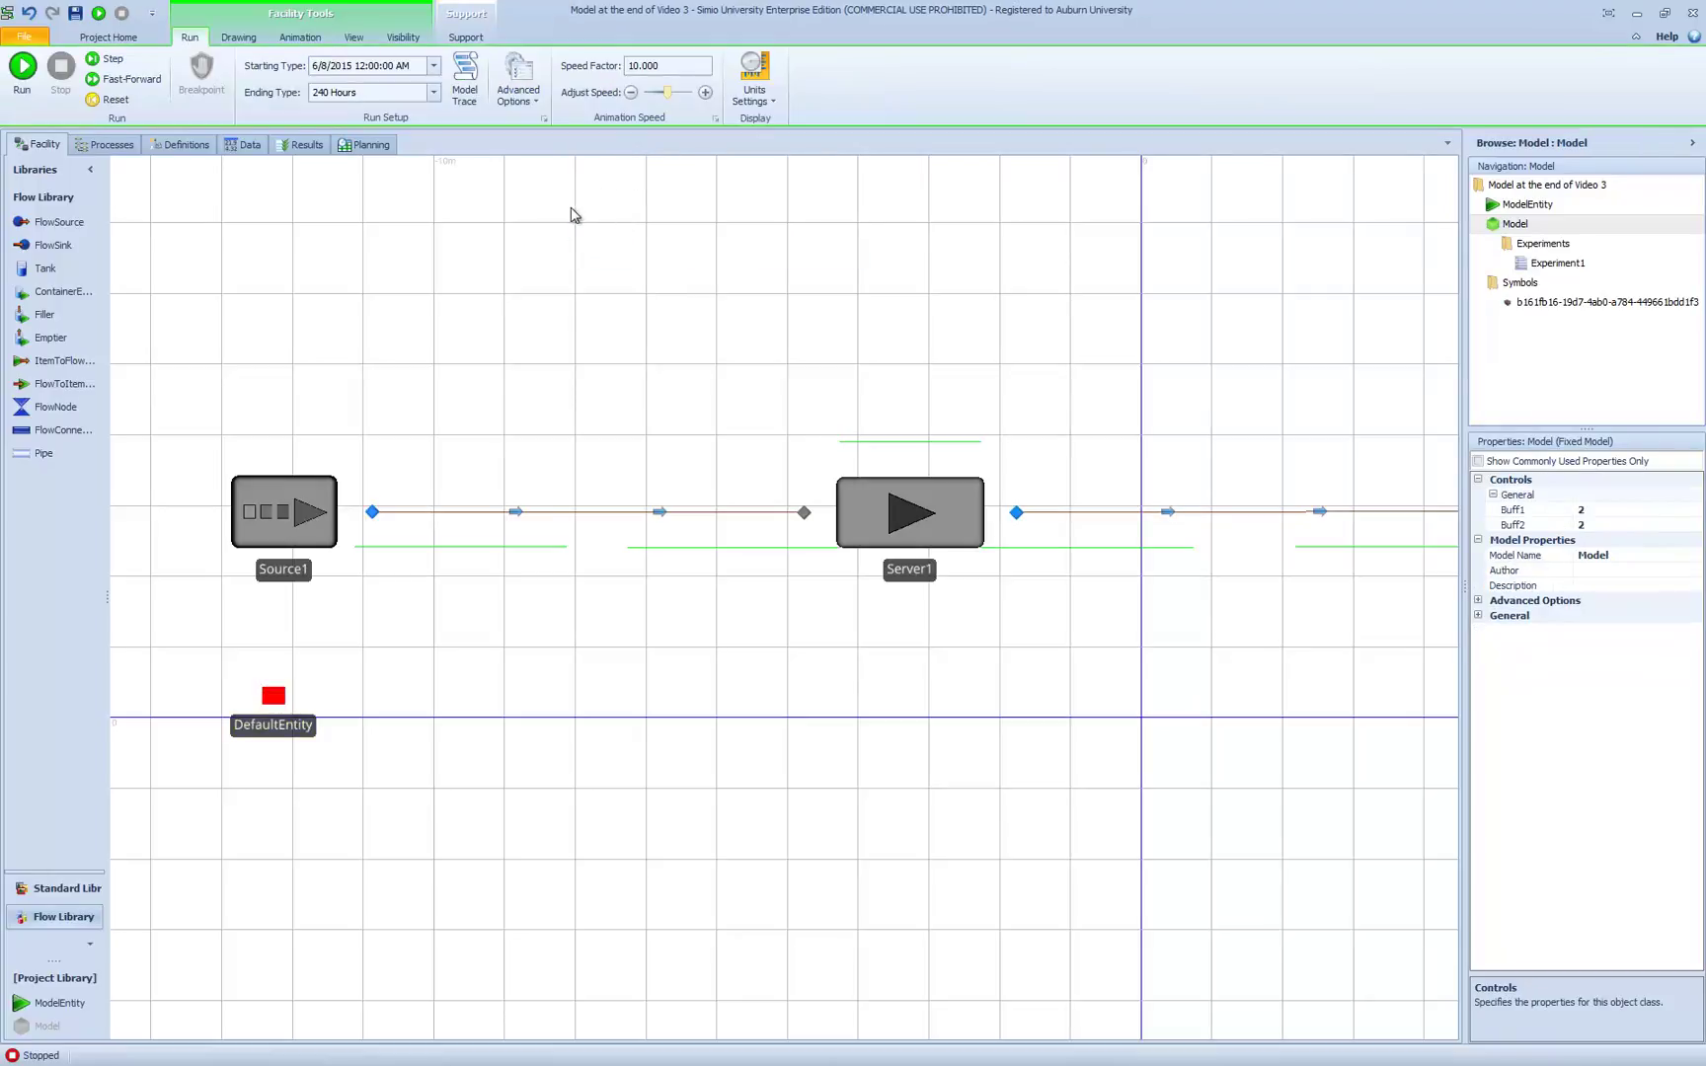
click(23, 69)
scroll(819, 780, down, 2)
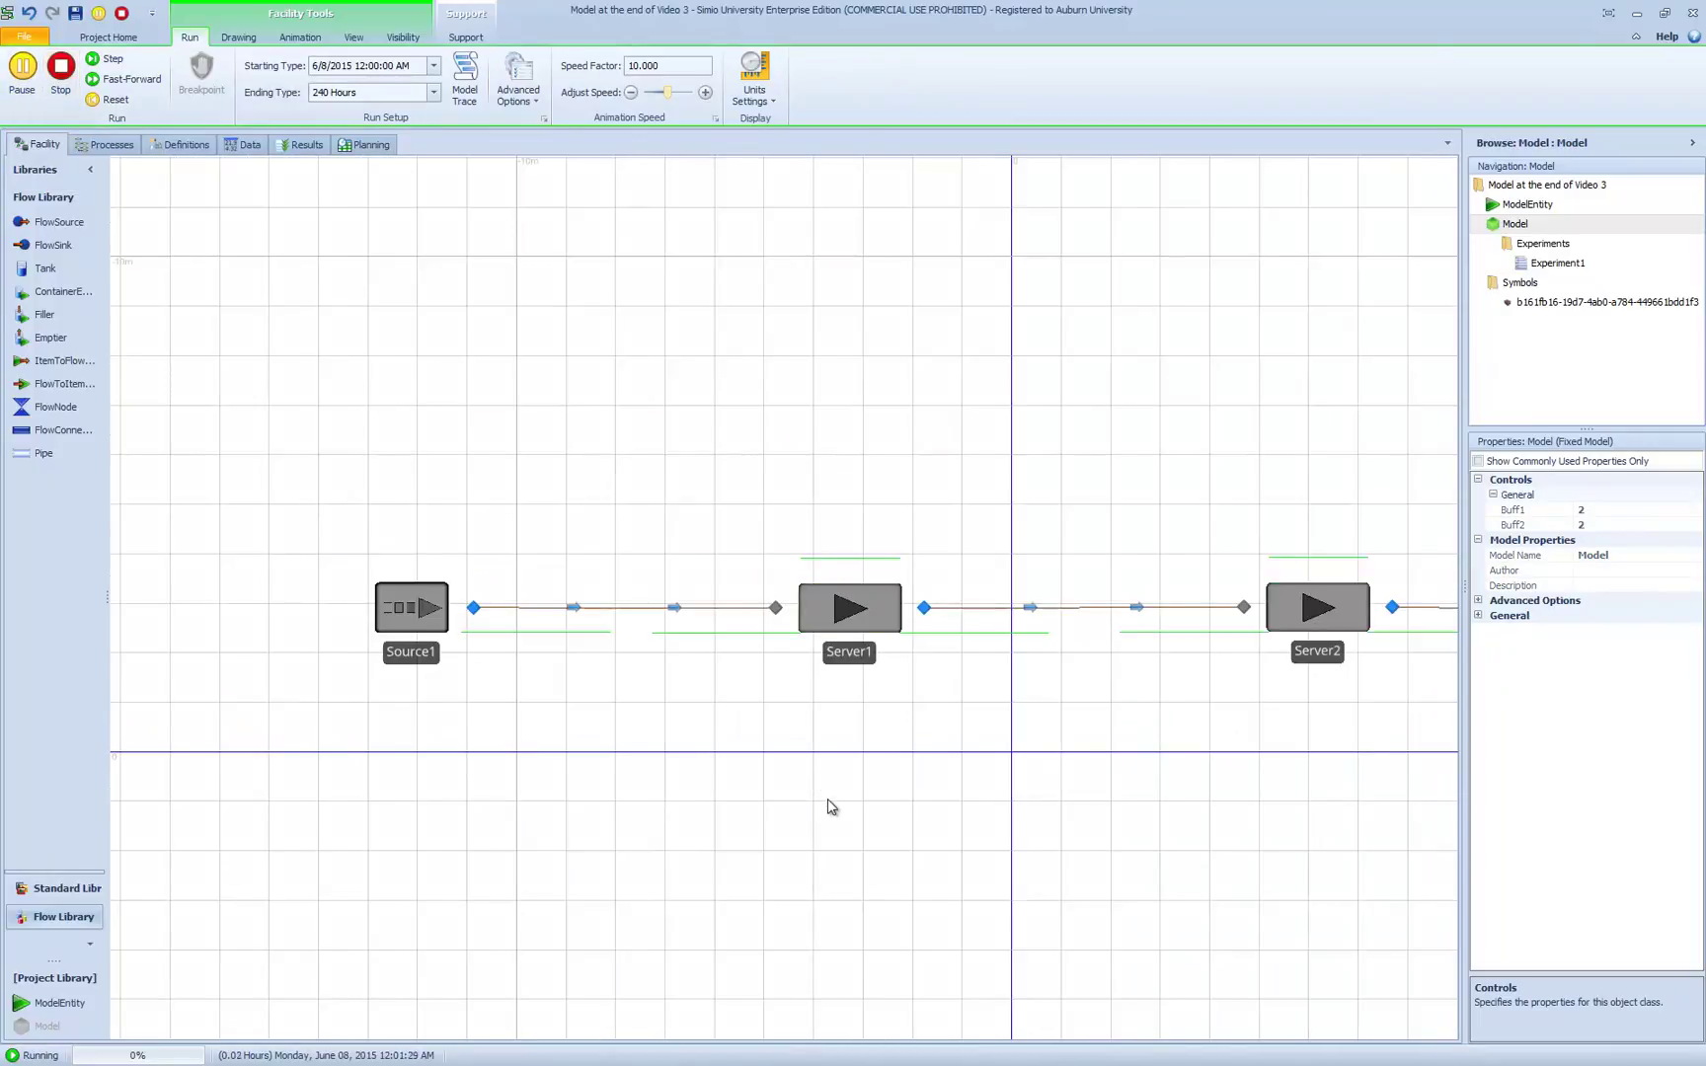
drag(830, 806, 730, 762)
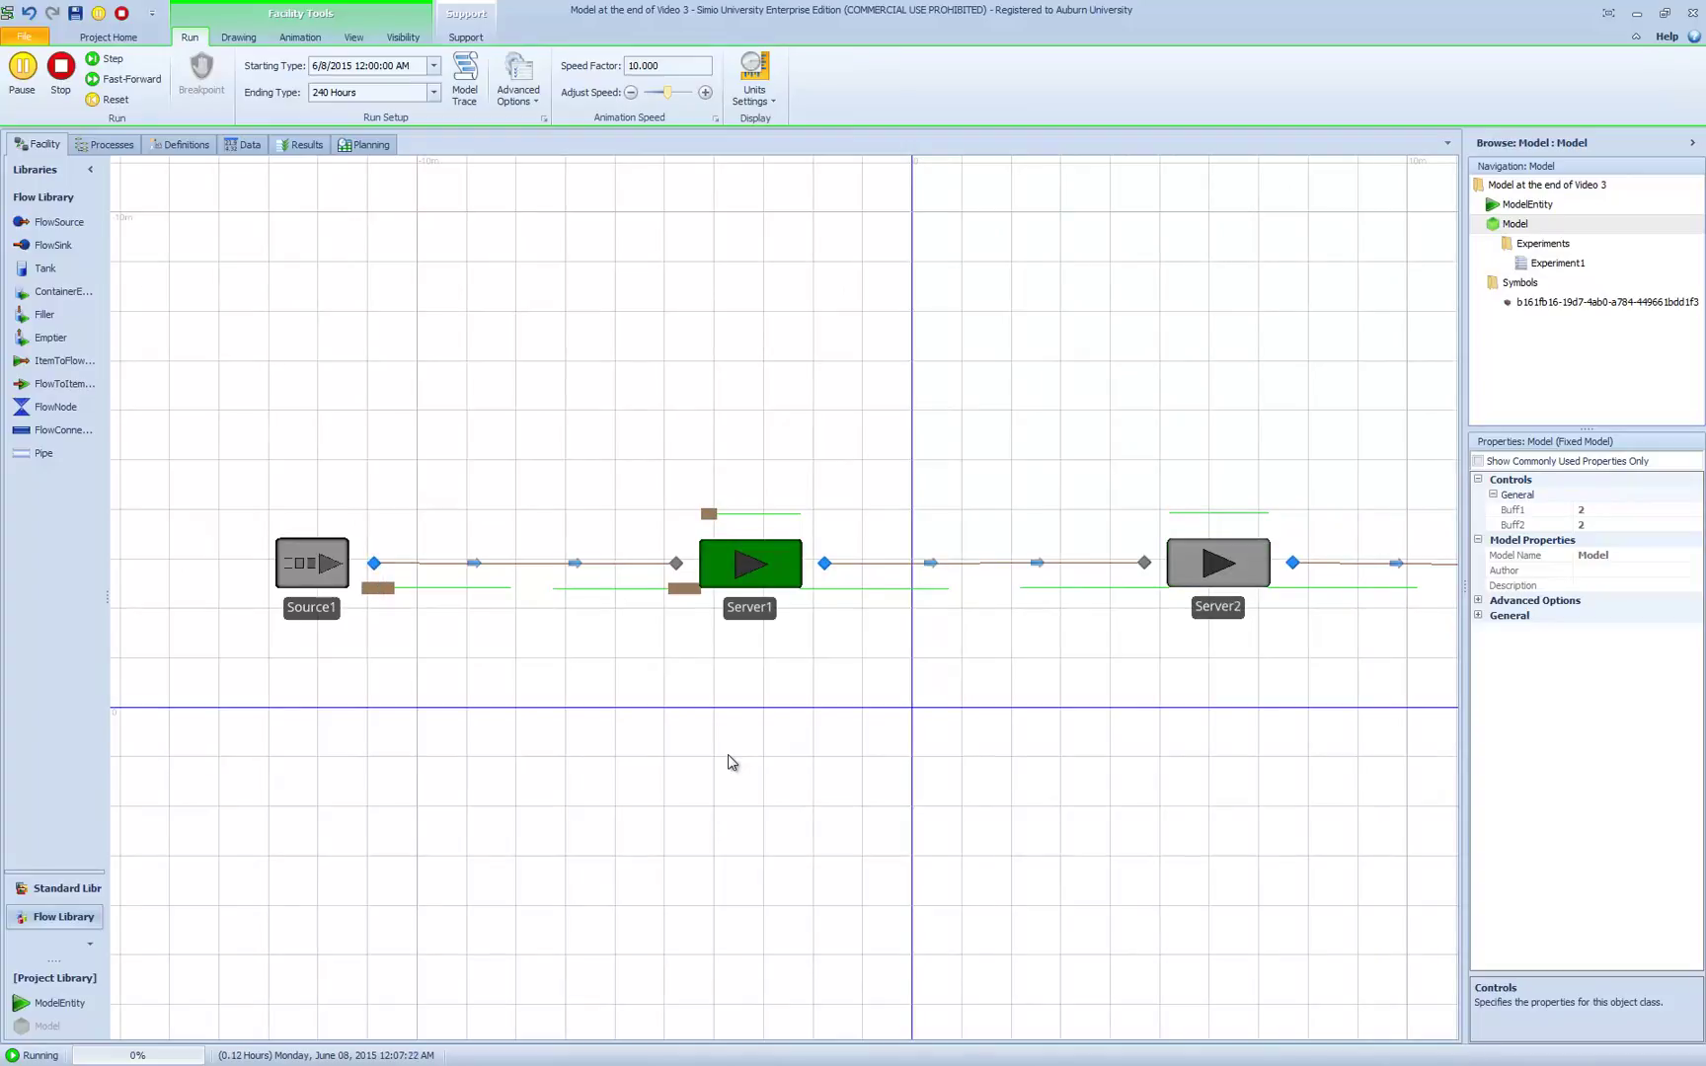
click(60, 66)
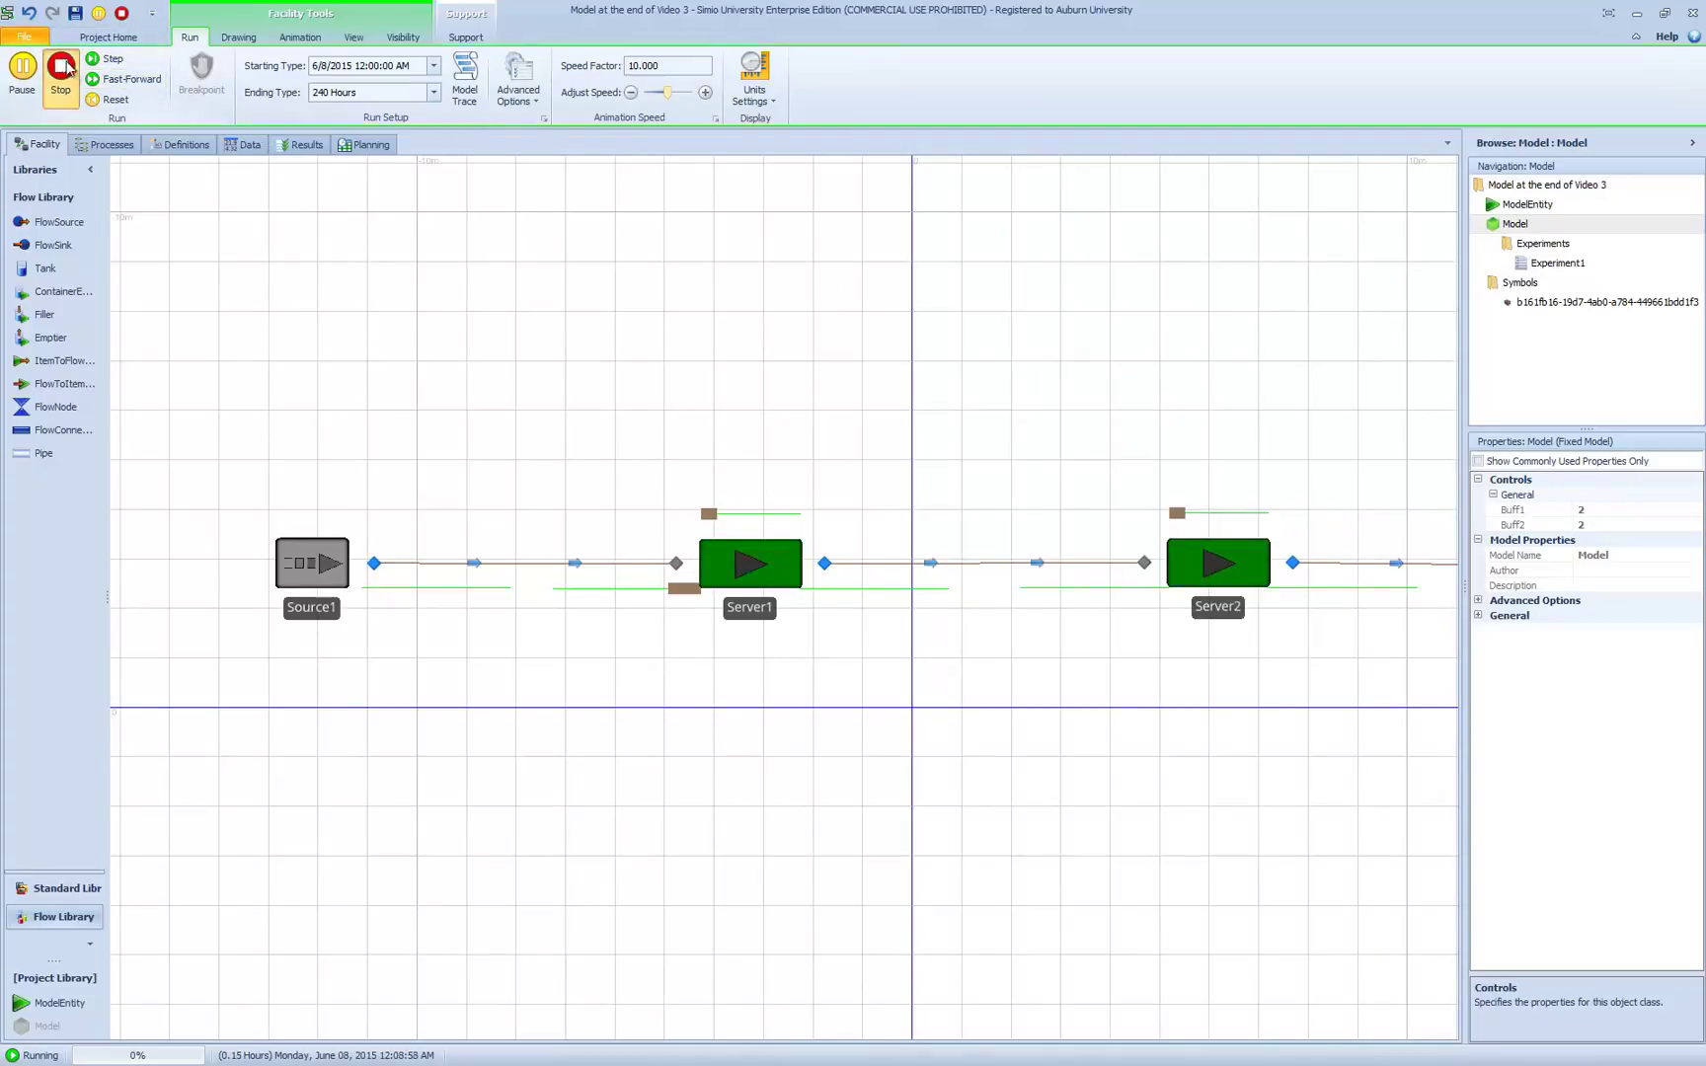
Step: Select Server1 and expand its State Assignments to the Before Exiting property
click(308, 703)
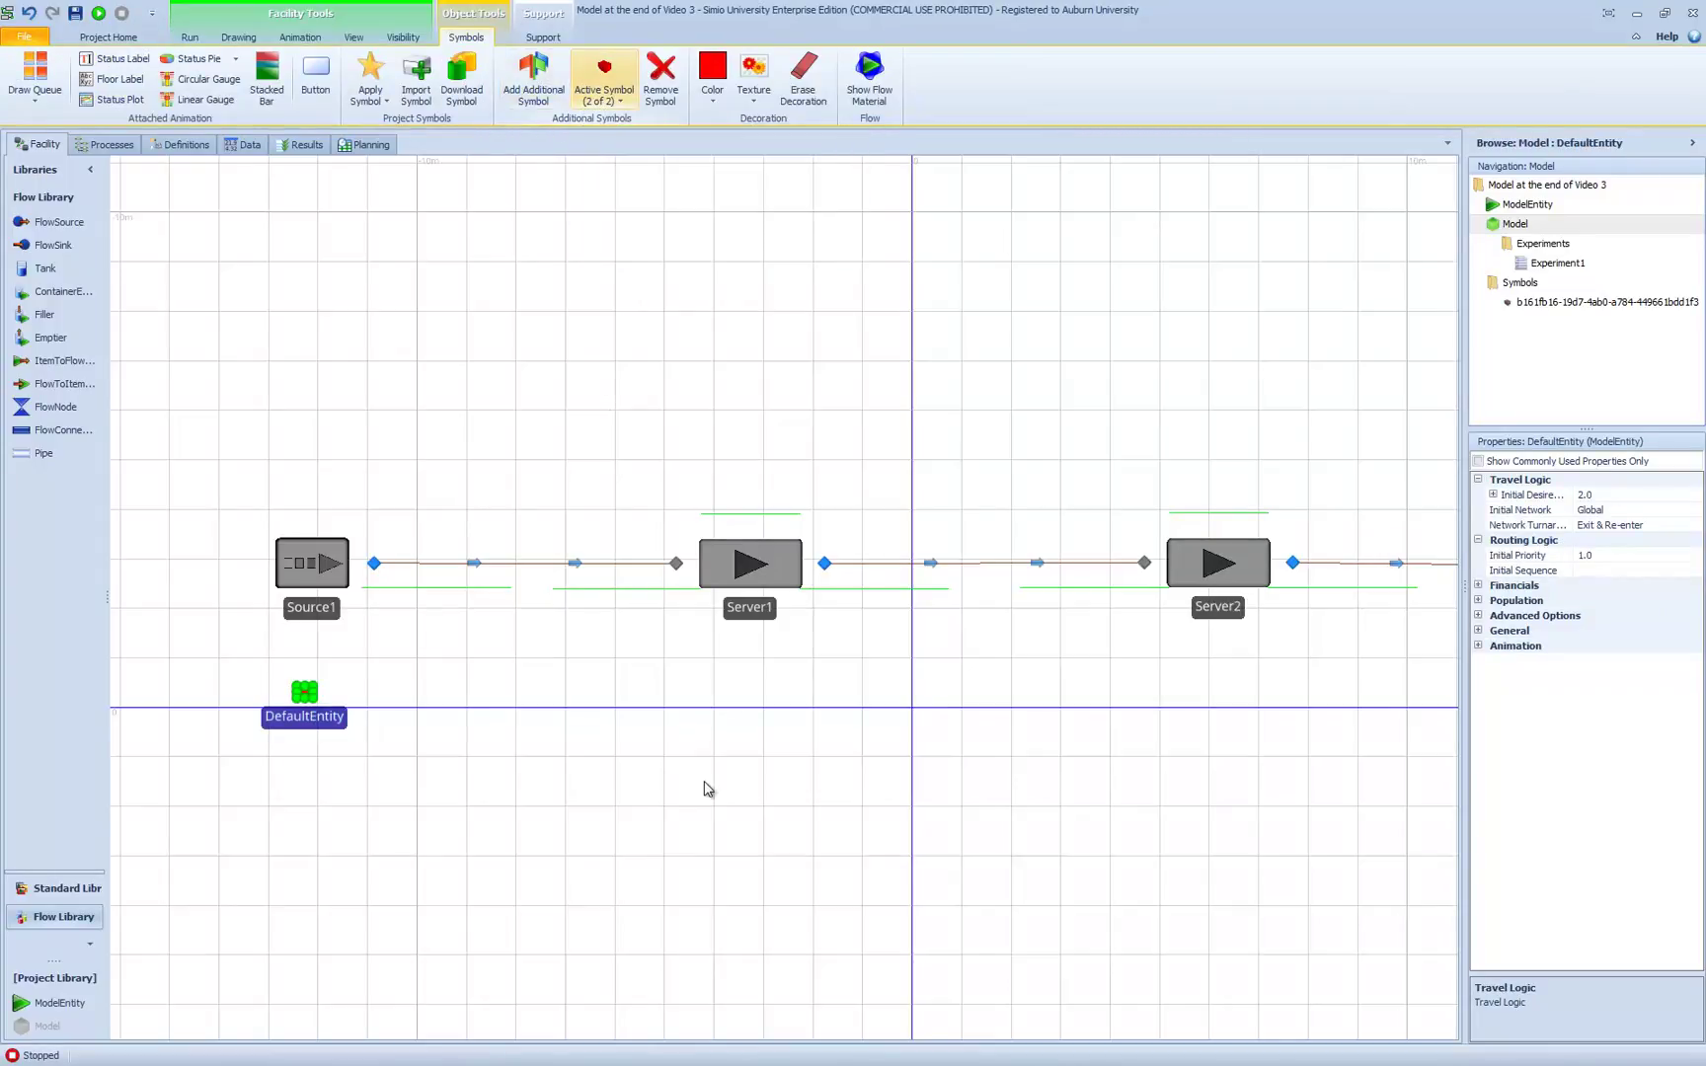
click(750, 610)
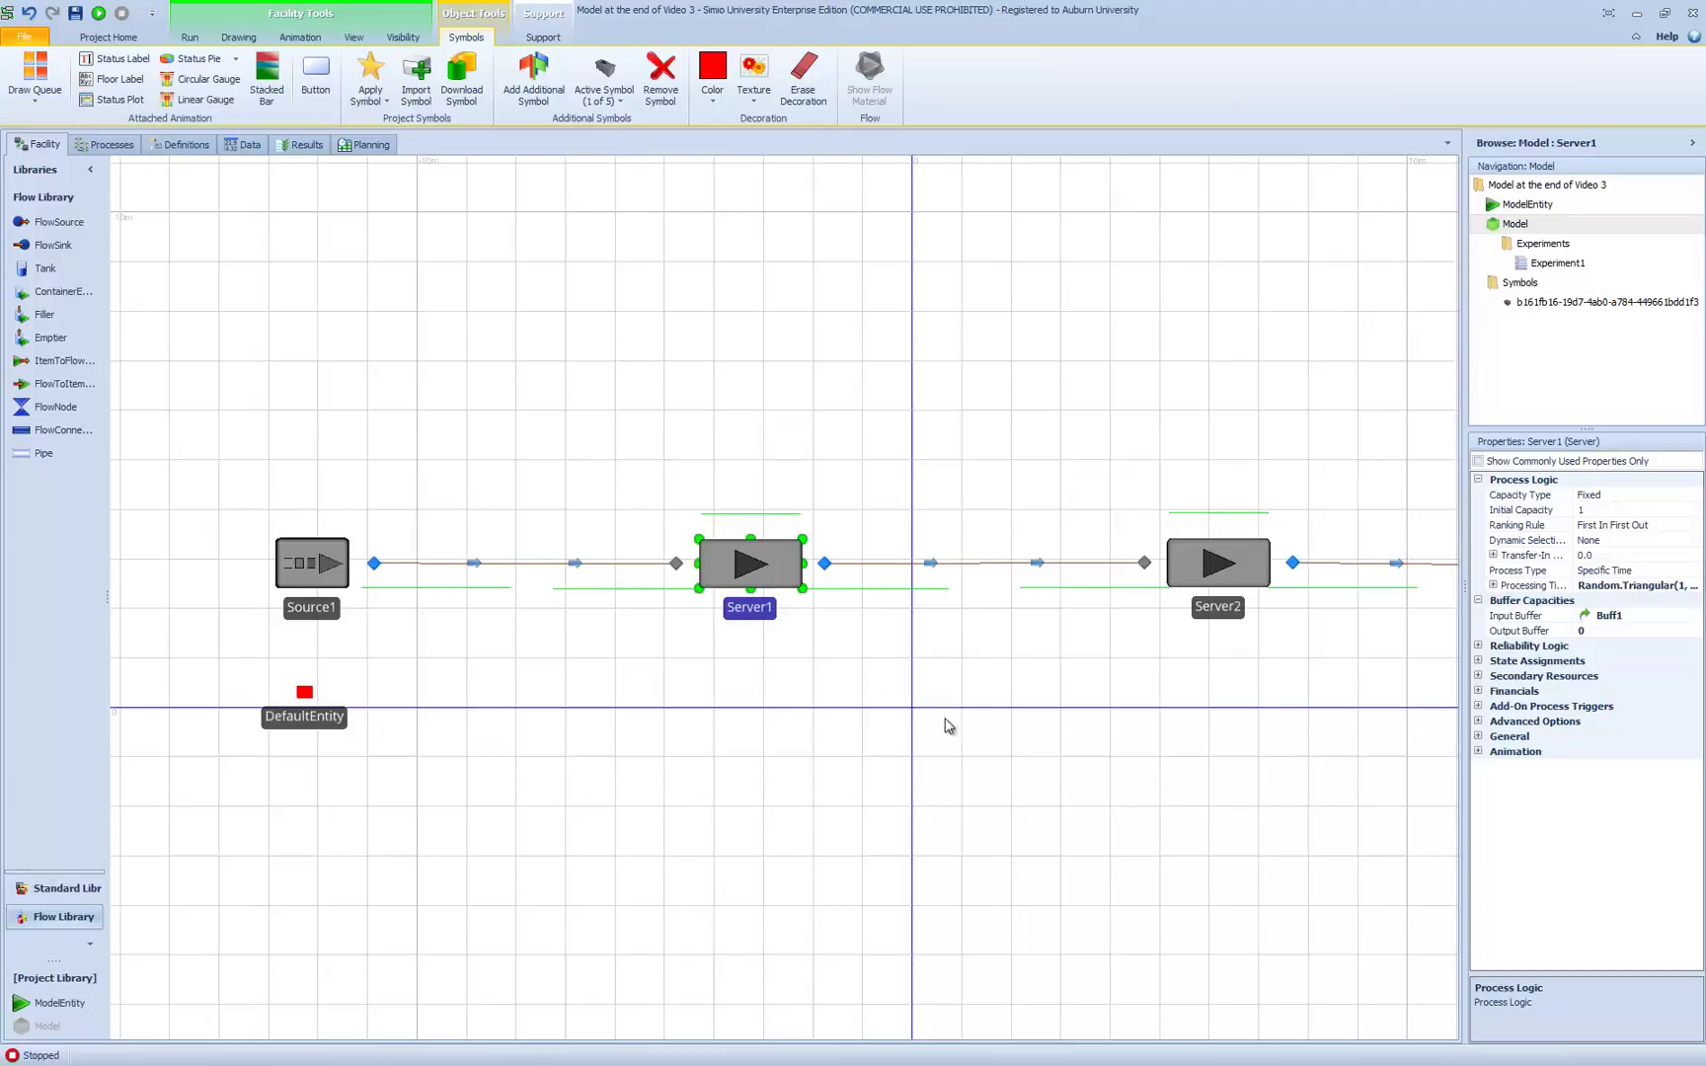
drag(1465, 576, 1410, 582)
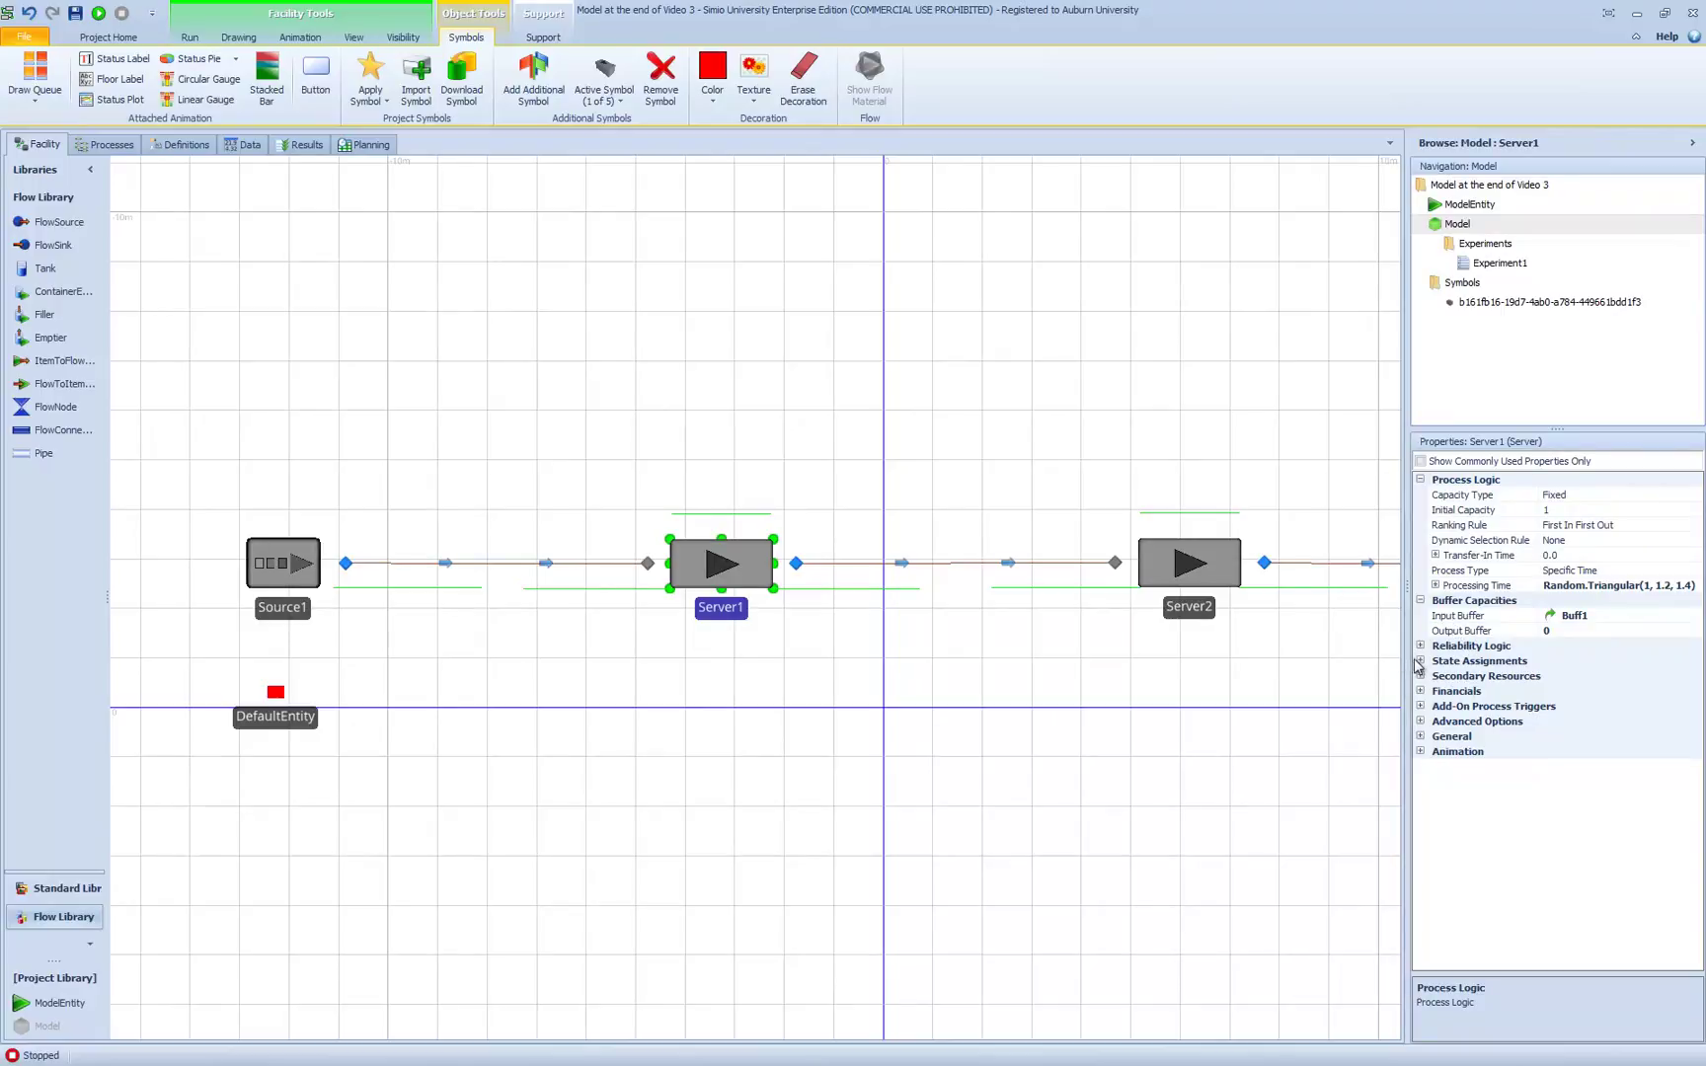
click(1421, 662)
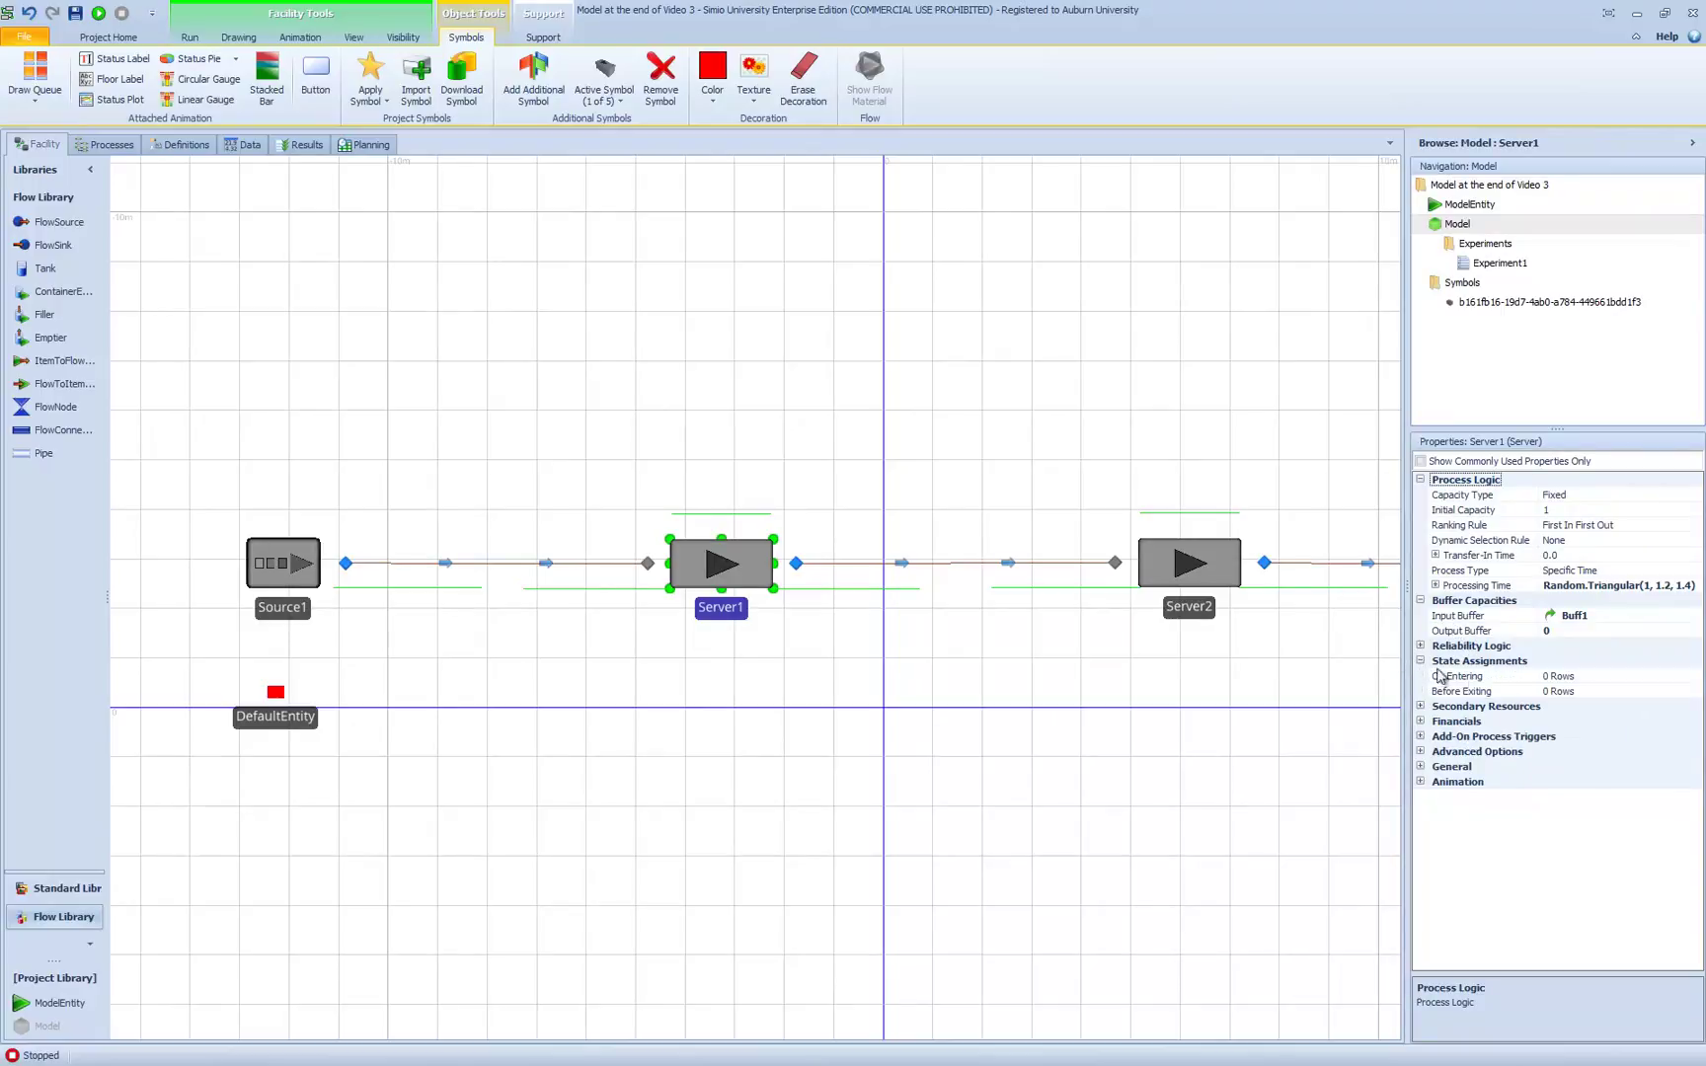
click(1495, 693)
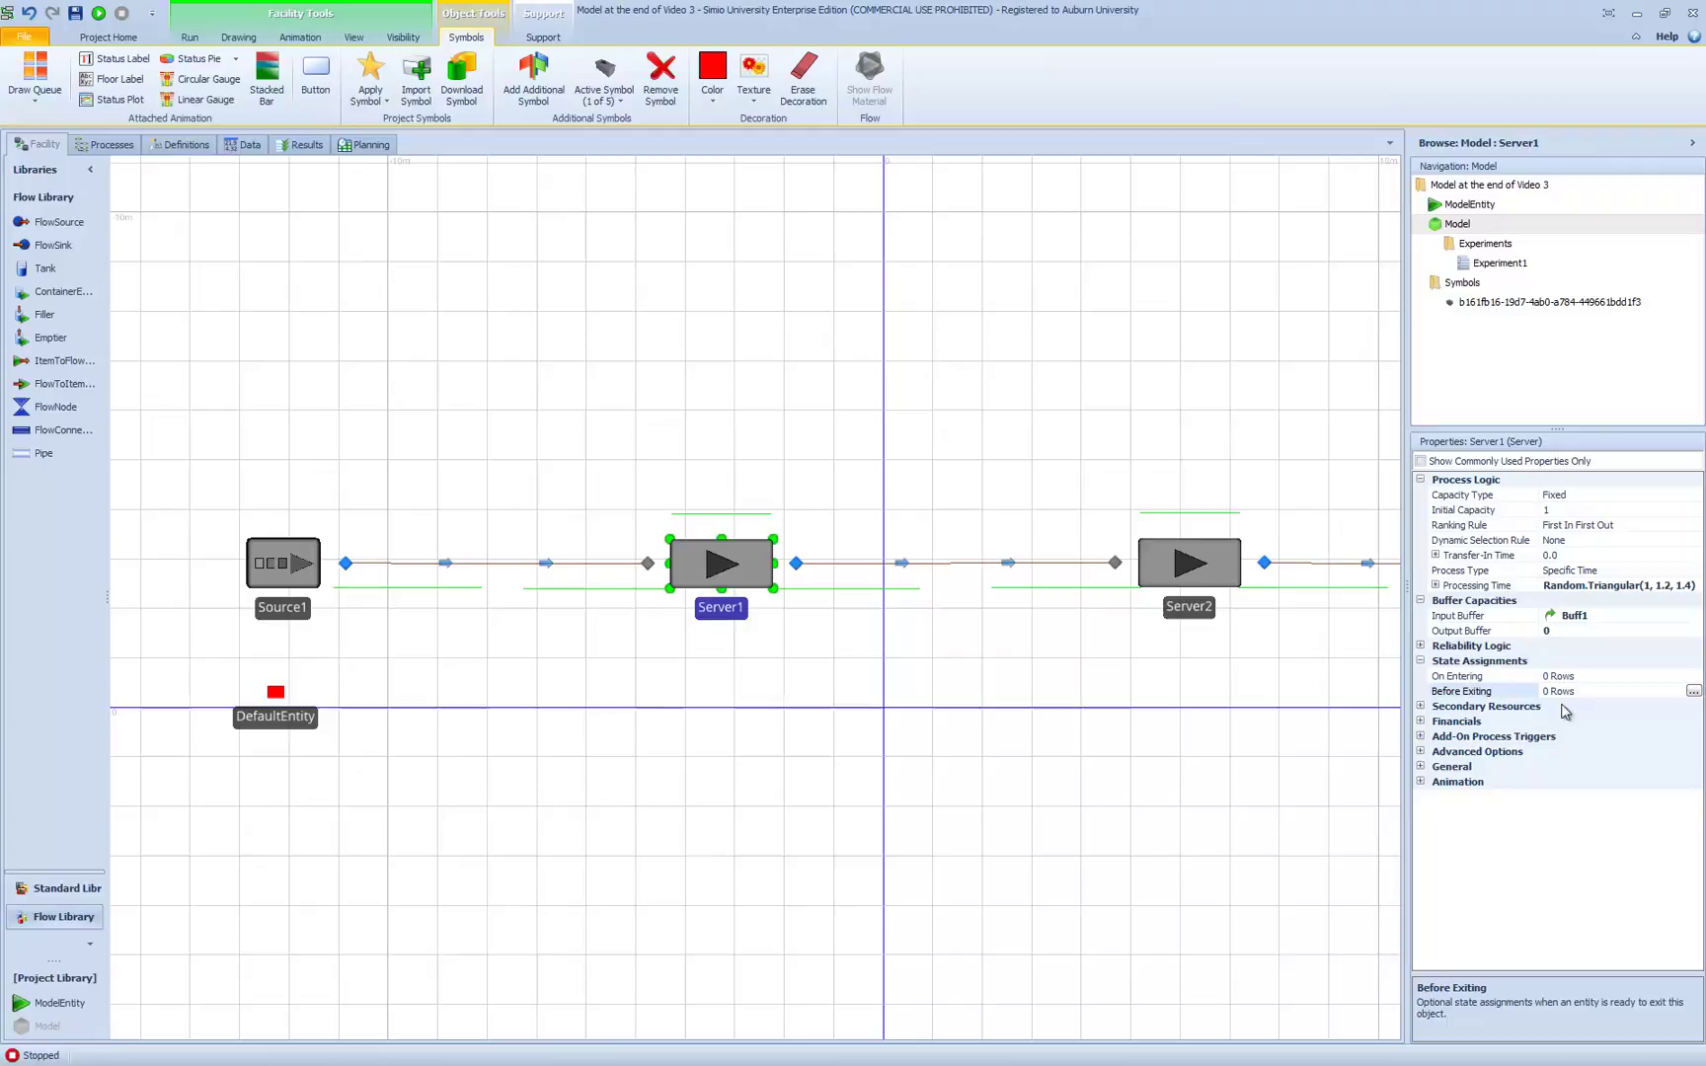
Step: Add a Before Exiting assignment setting ModelEntity.Picture to 1
click(1694, 693)
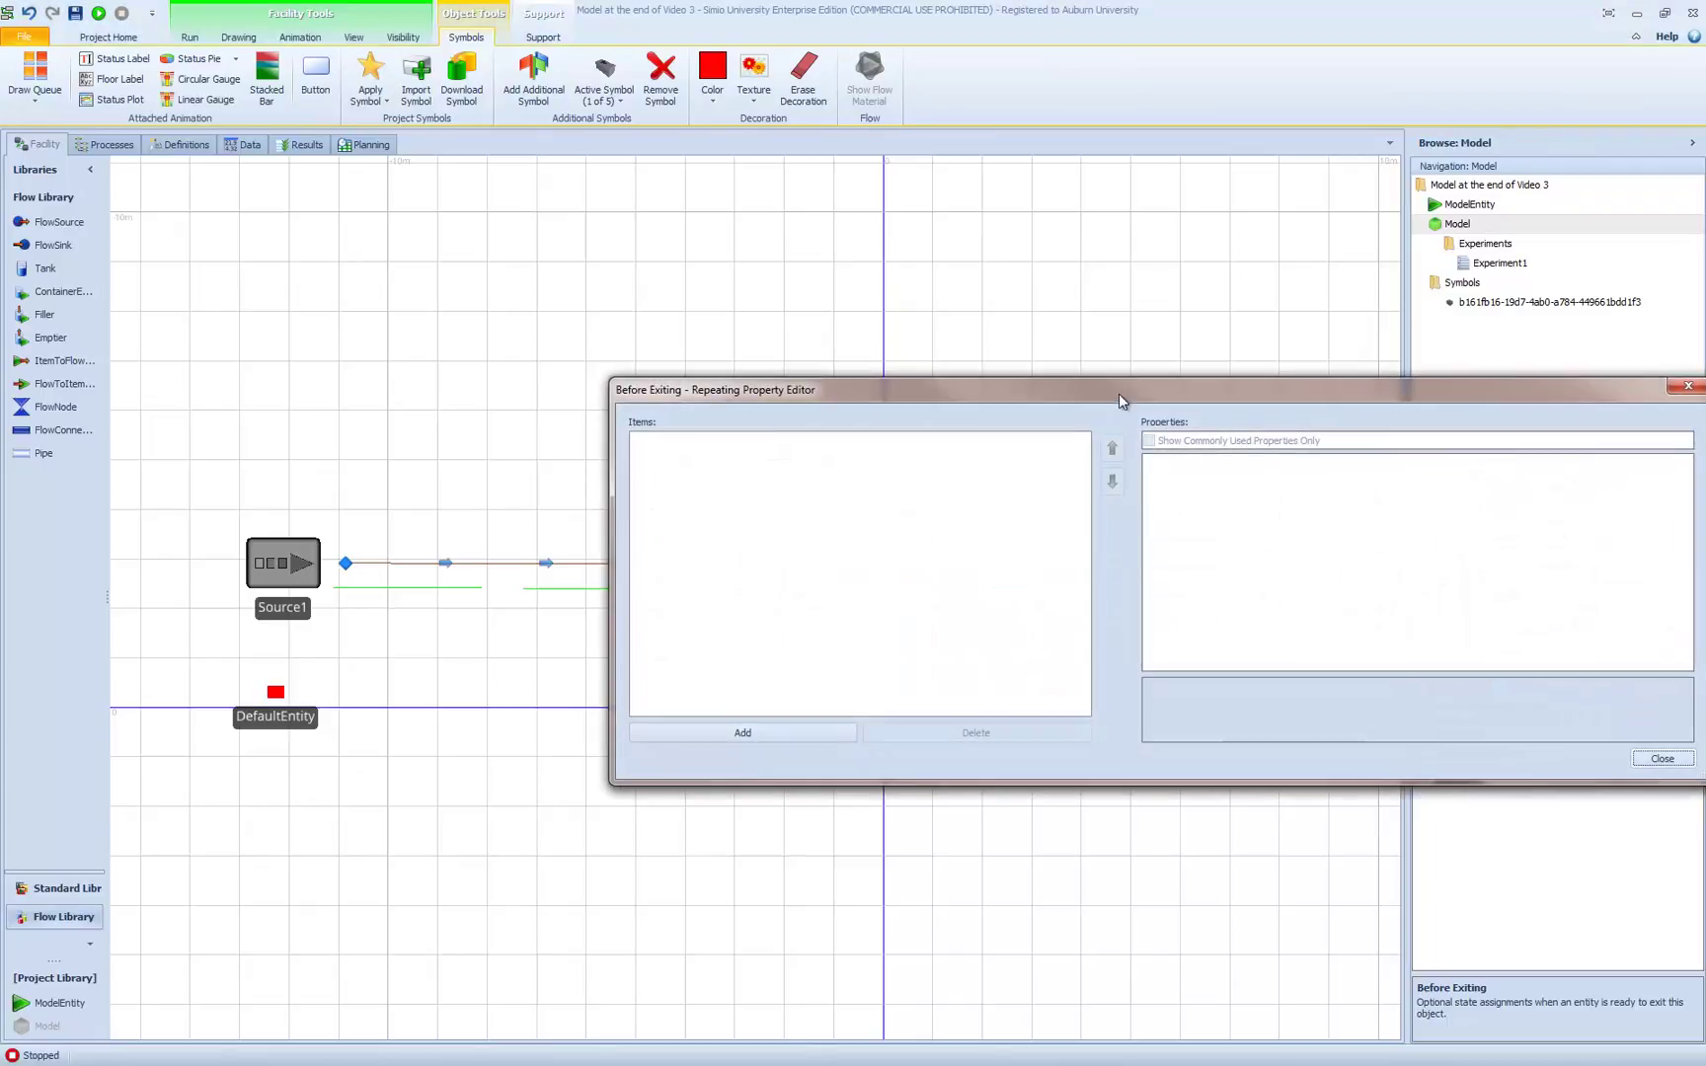
drag(1119, 391, 738, 394)
click(400, 738)
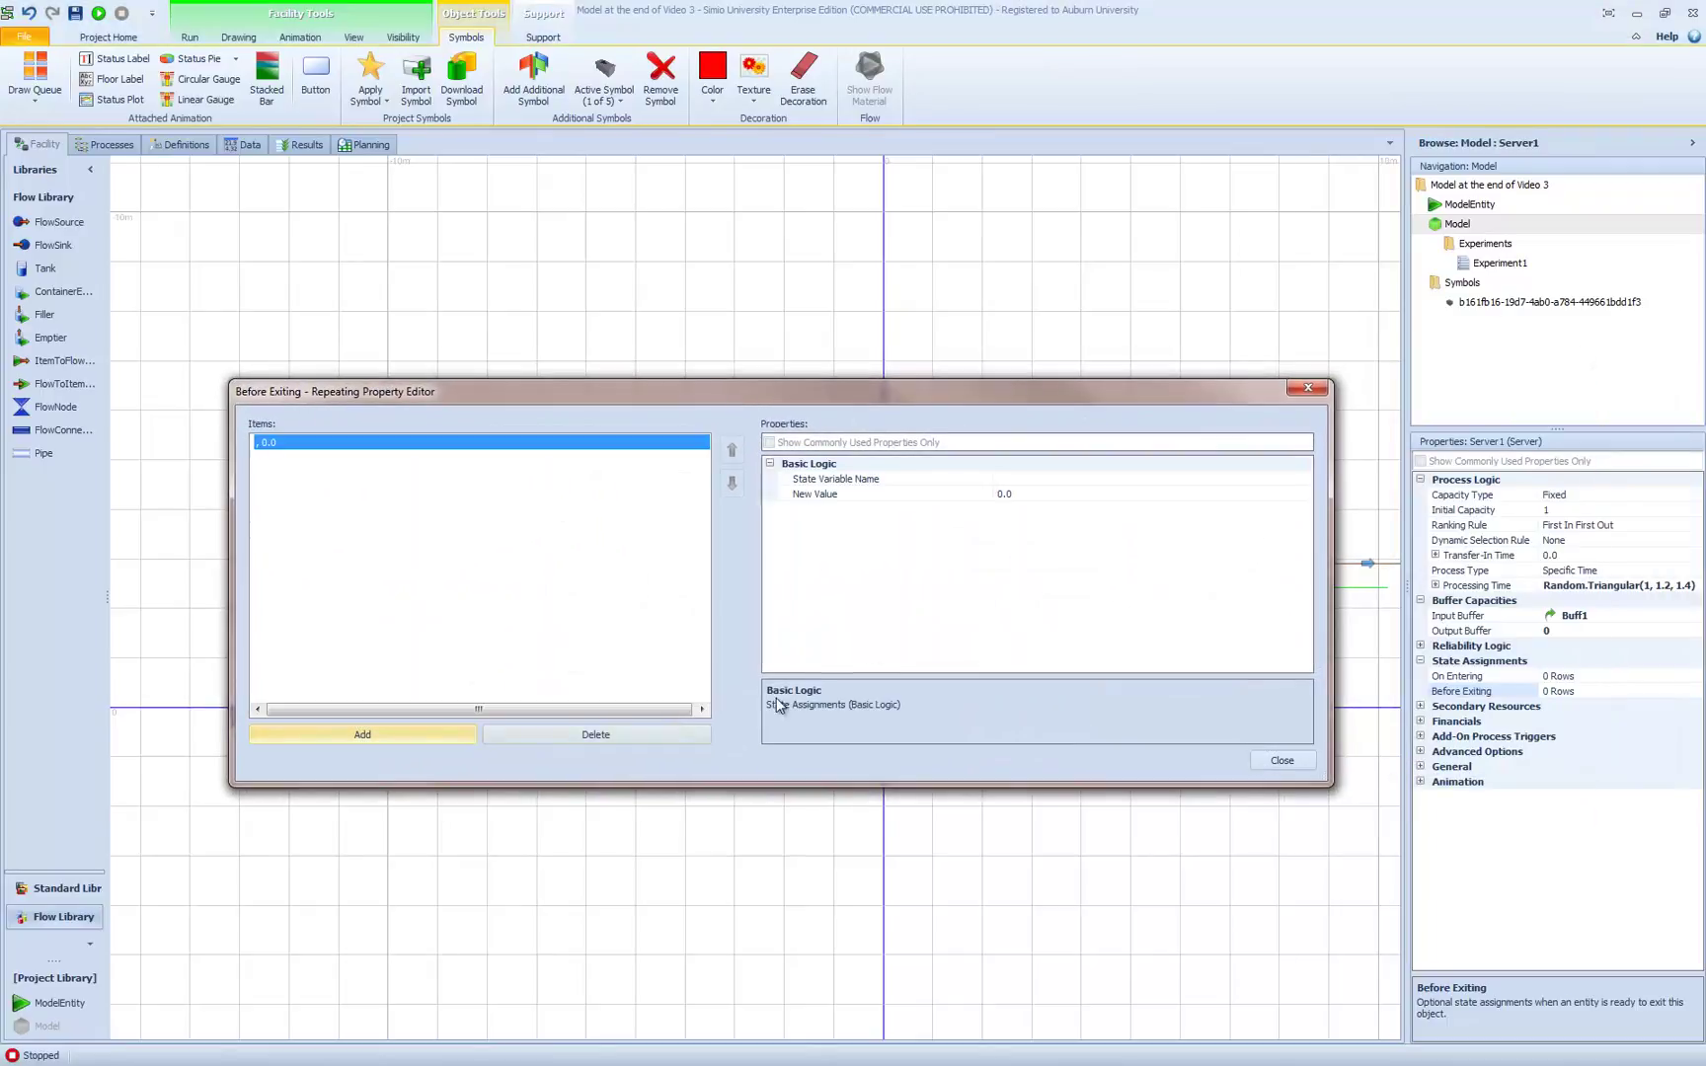
click(1025, 479)
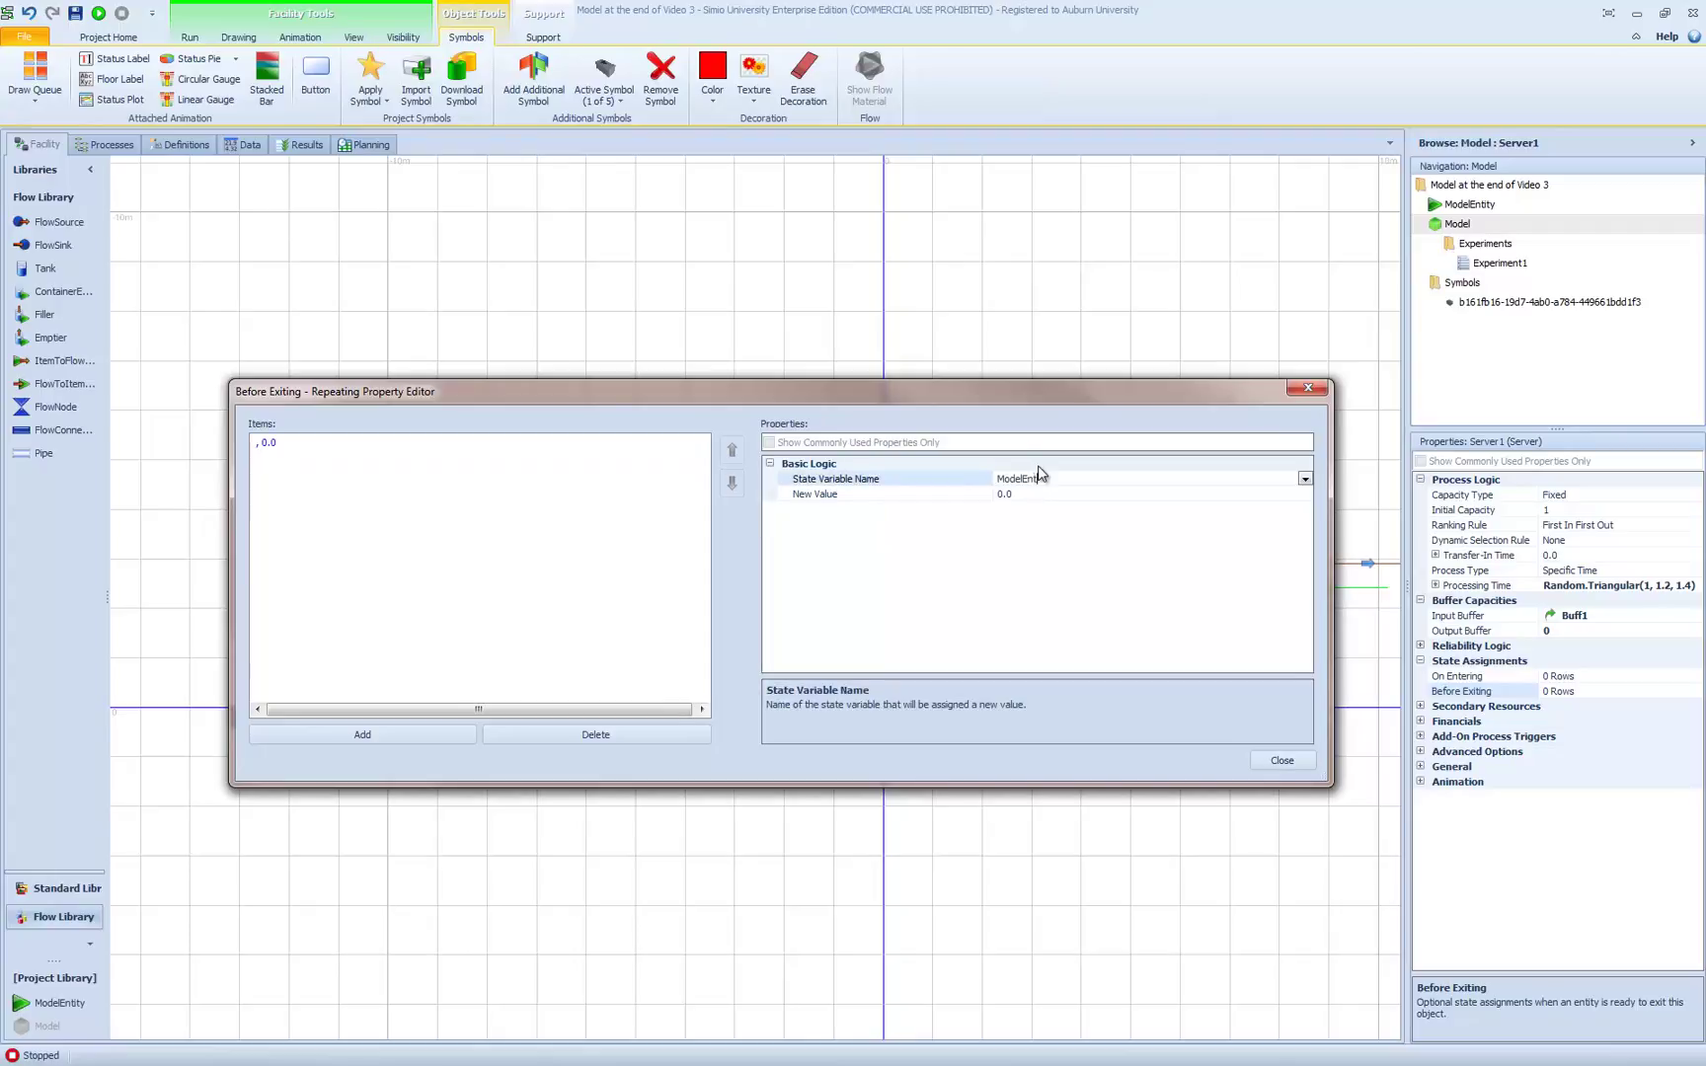
text(ModelEntity.Picture)
key(Return)
click(1007, 493)
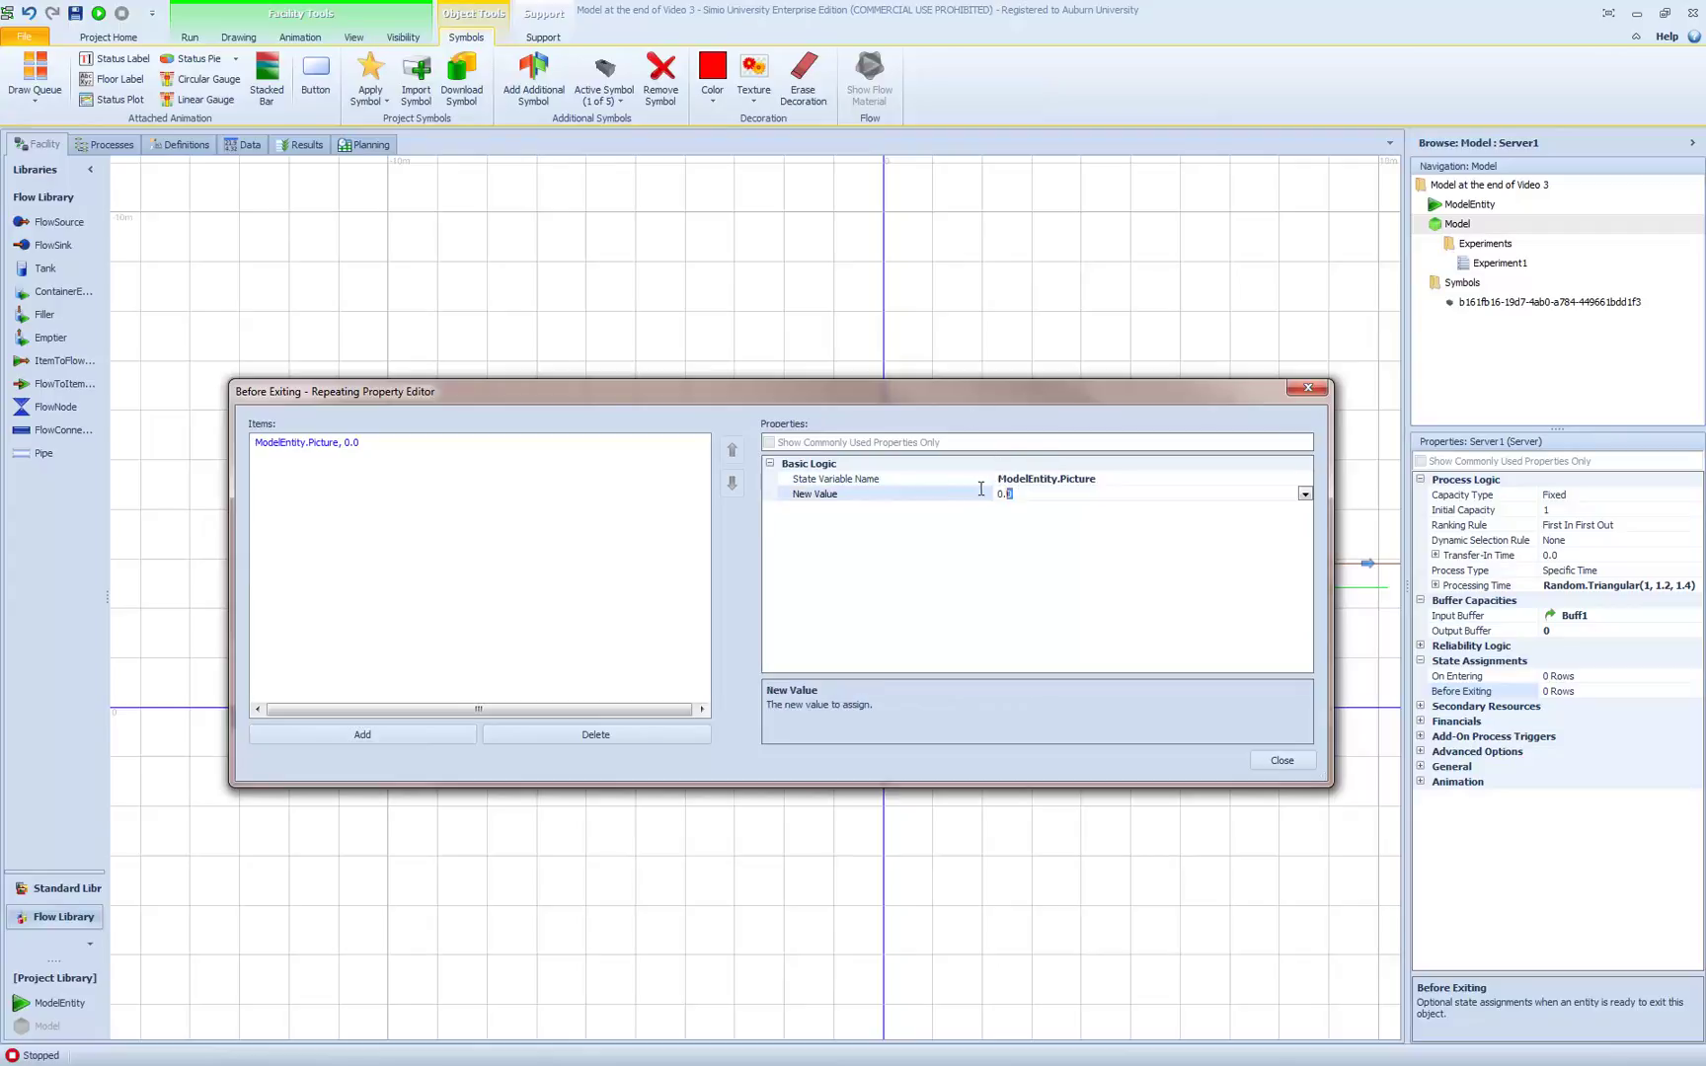
text(1)
key(Return)
Step: Close the assignment editor, run the model briefly, stop it, and select DefaultEntity
click(1279, 764)
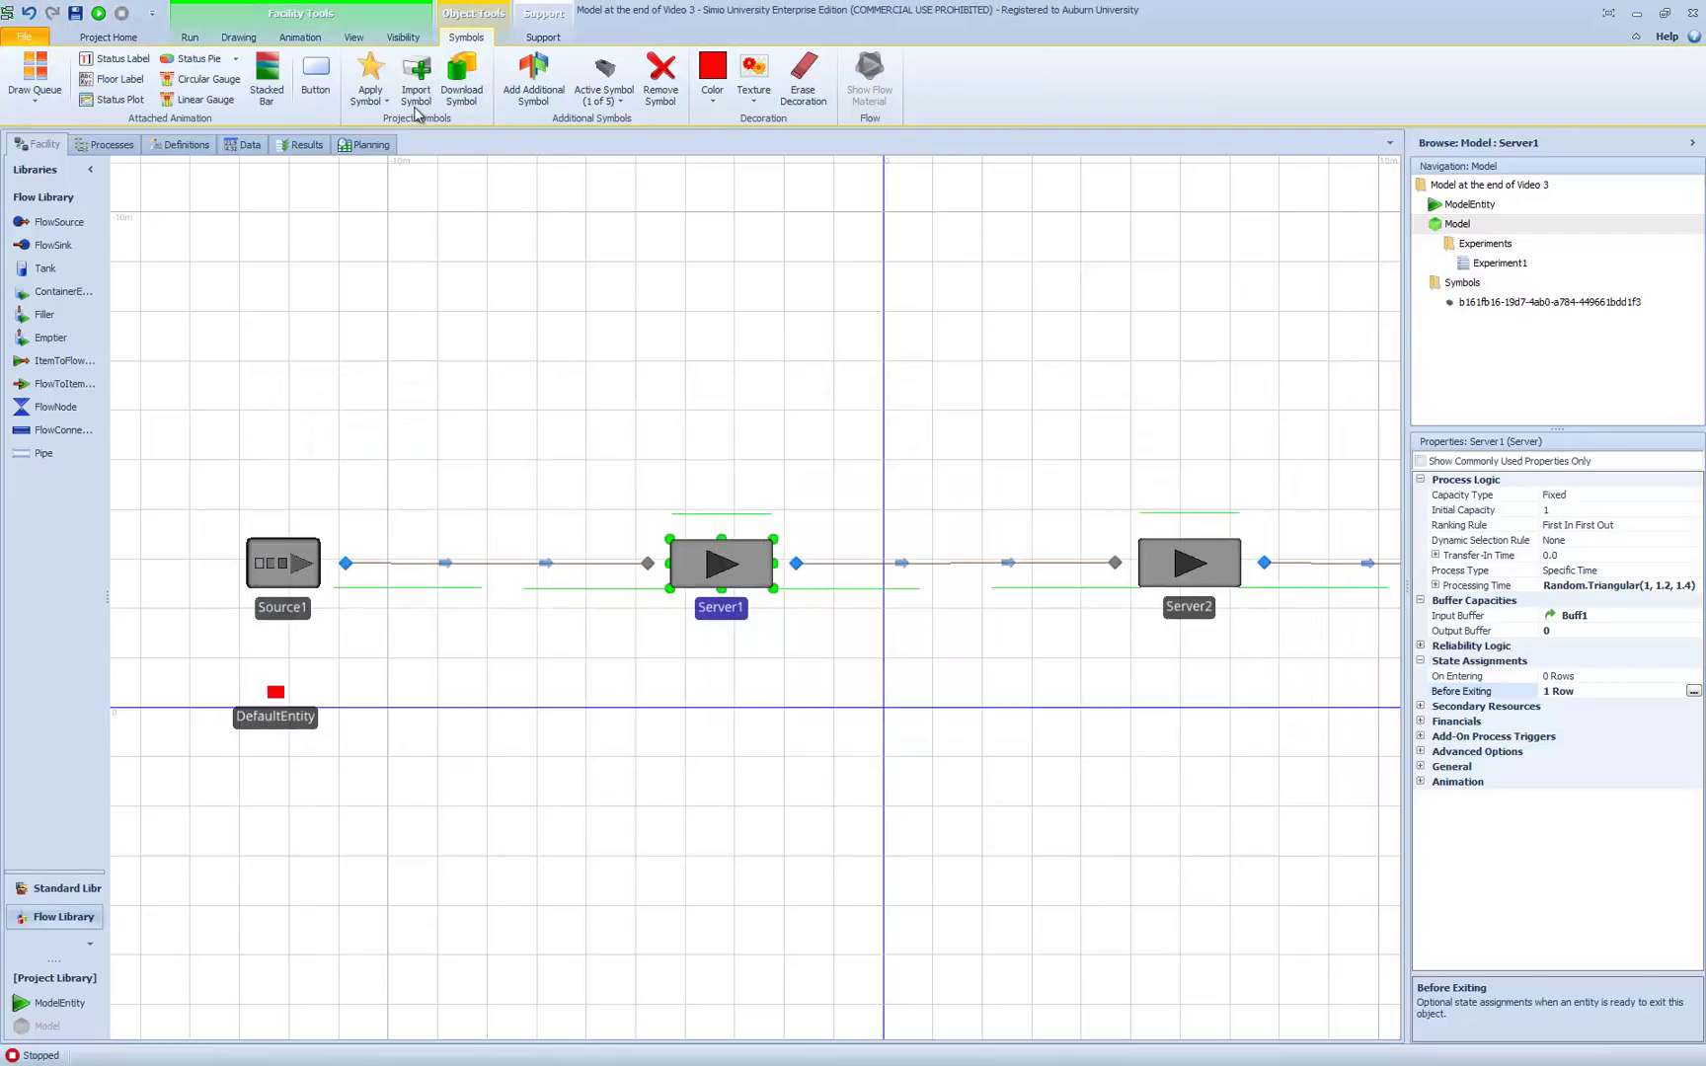
click(99, 13)
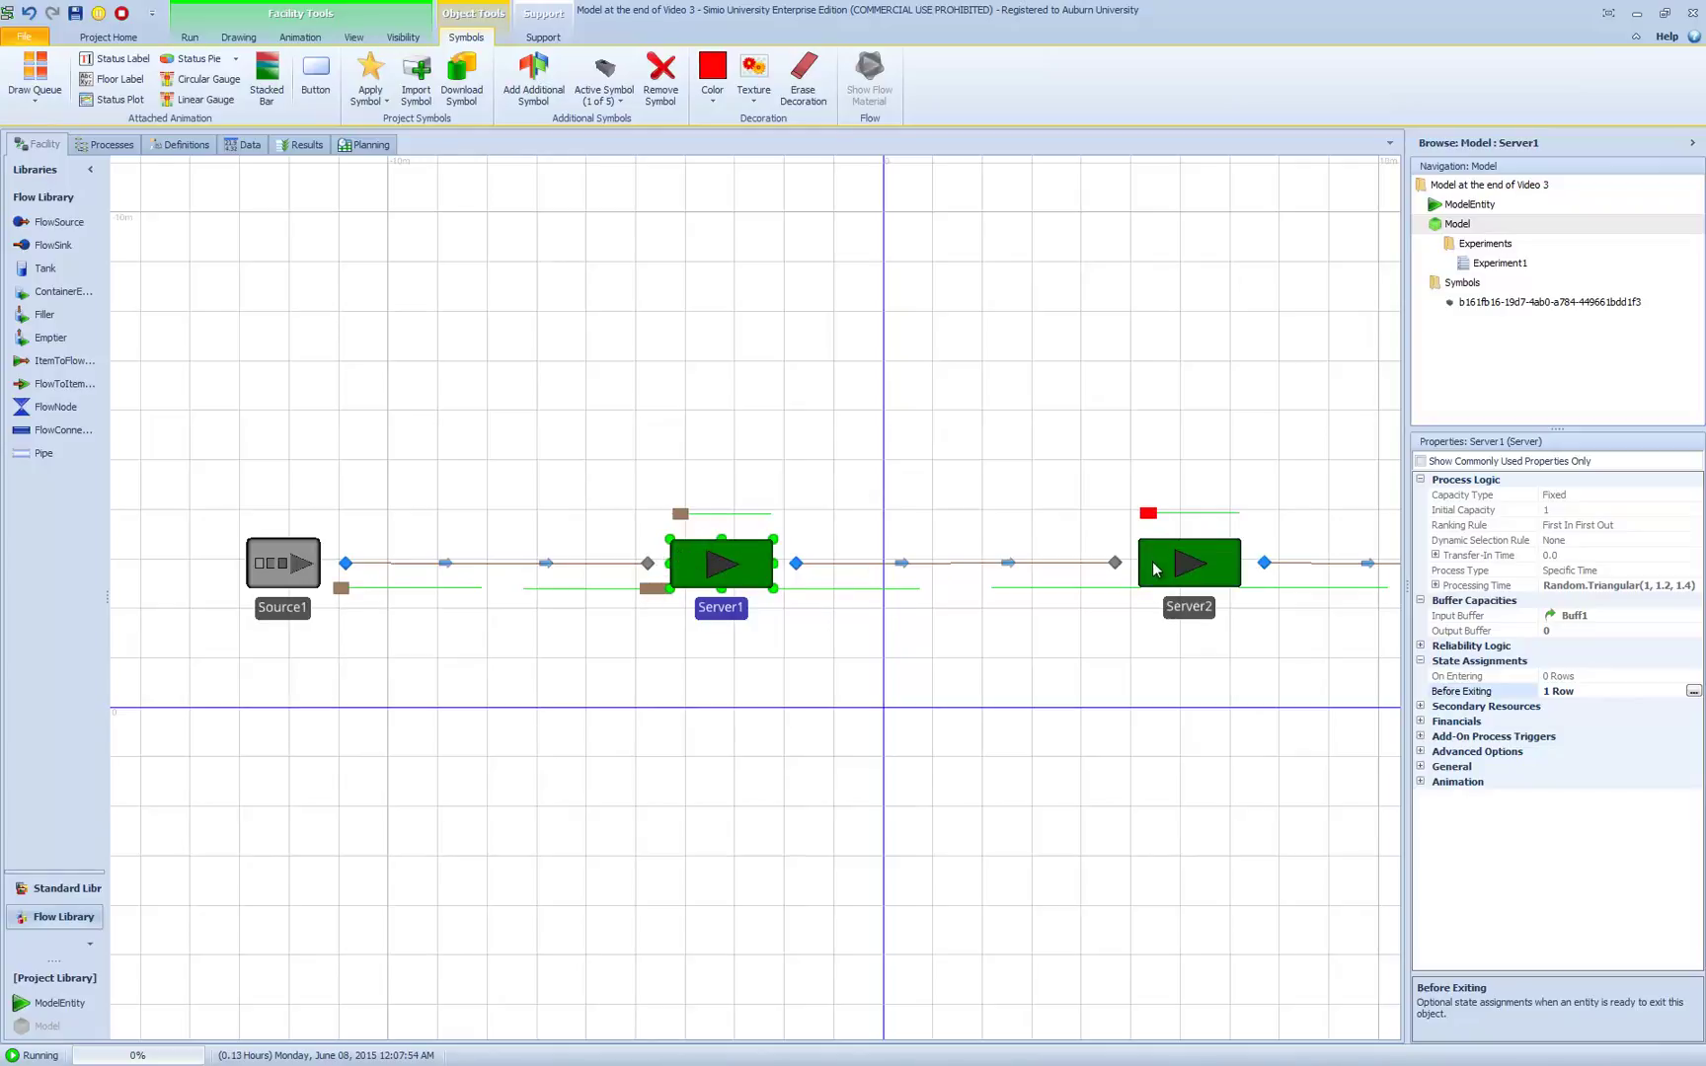
click(122, 14)
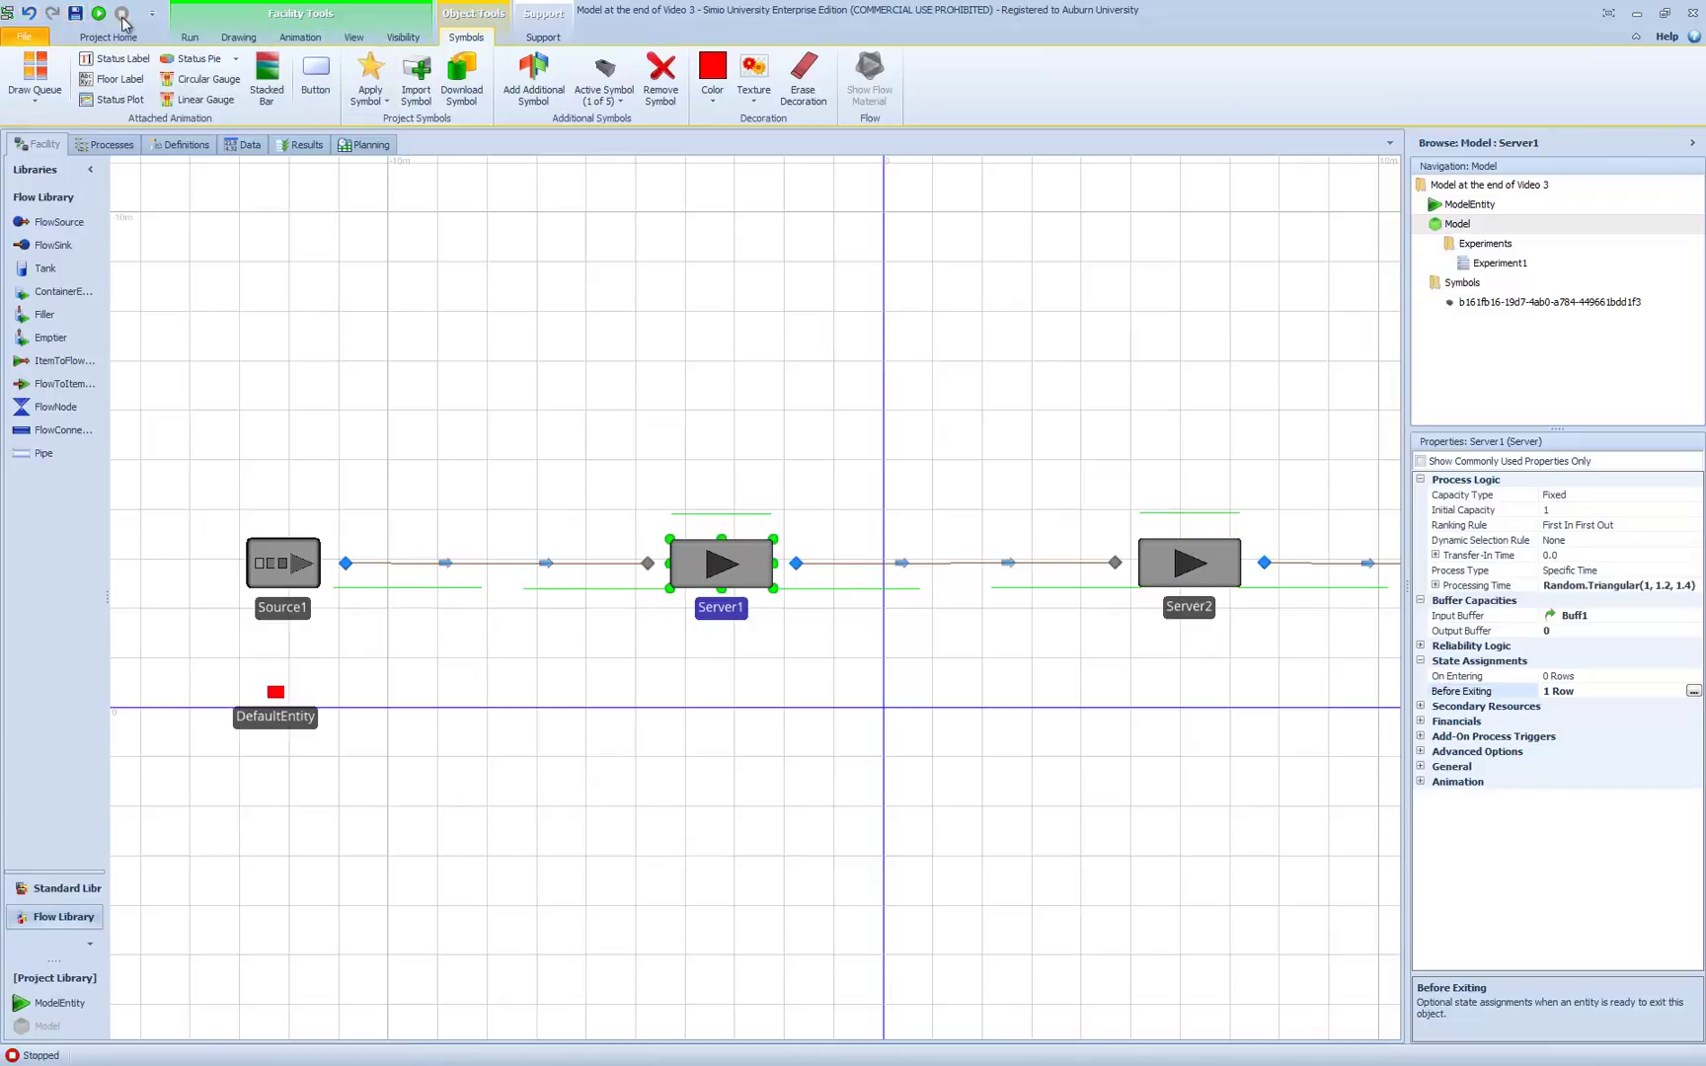
click(258, 719)
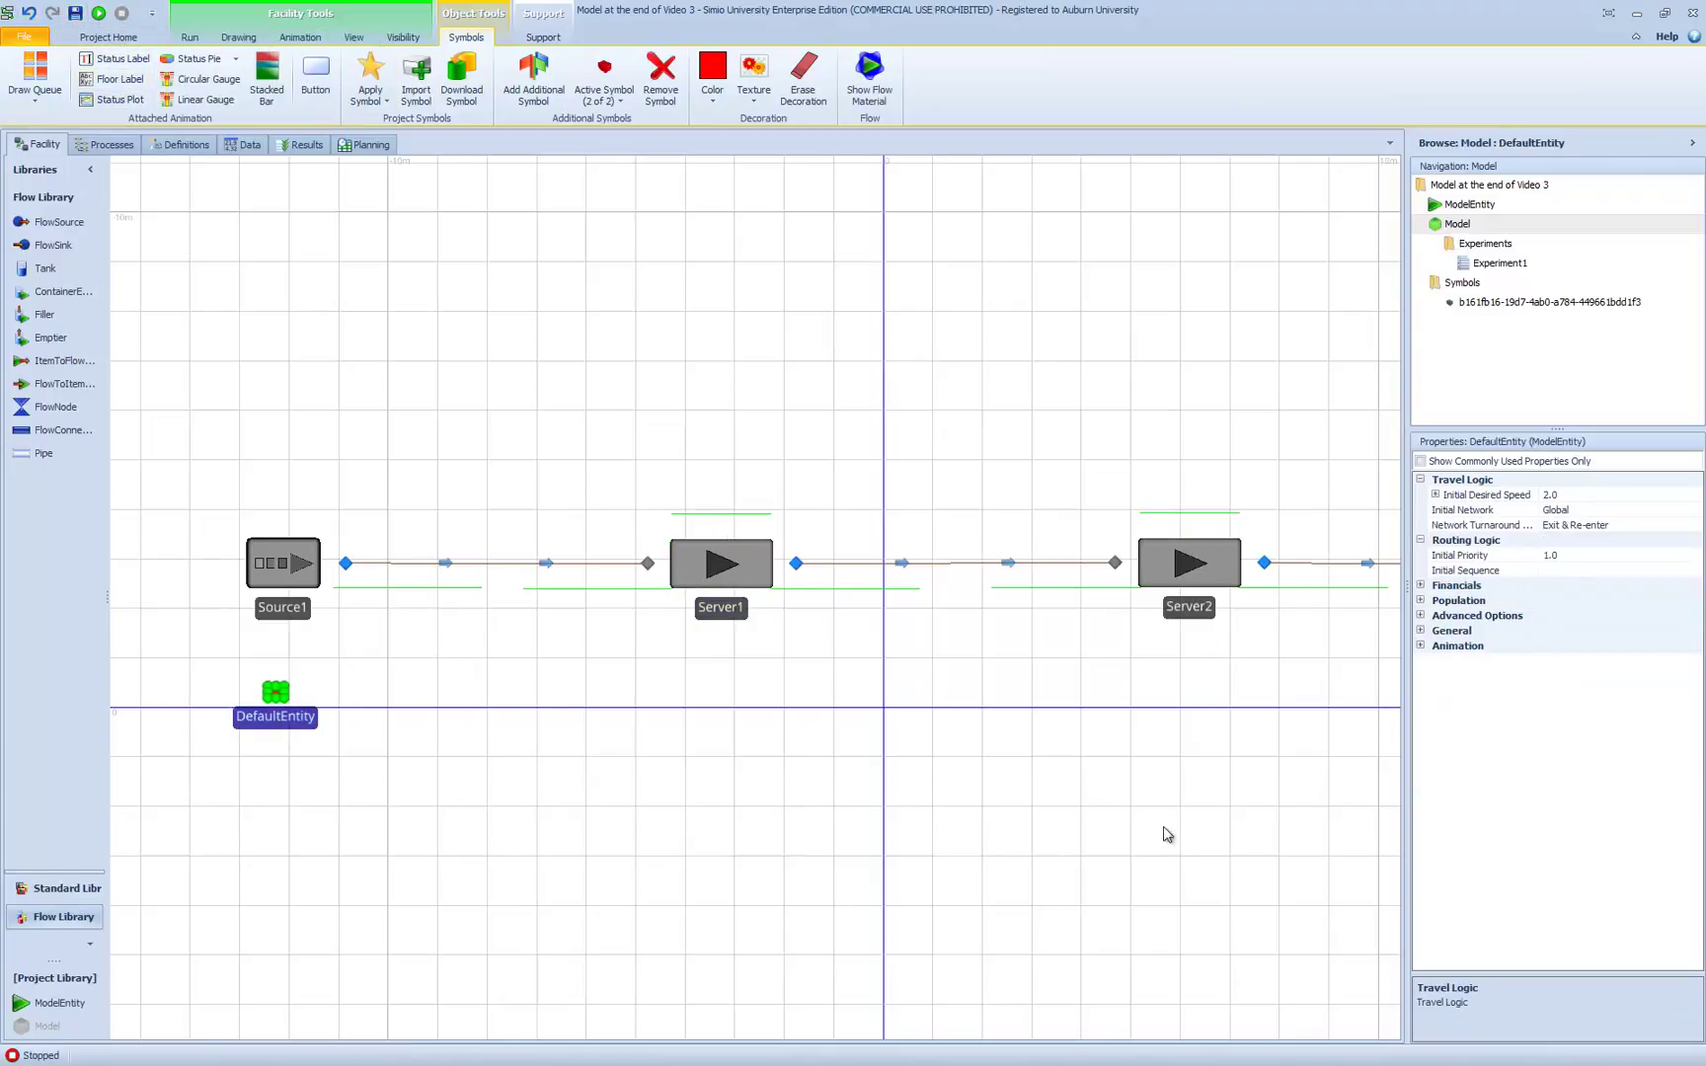
click(1421, 646)
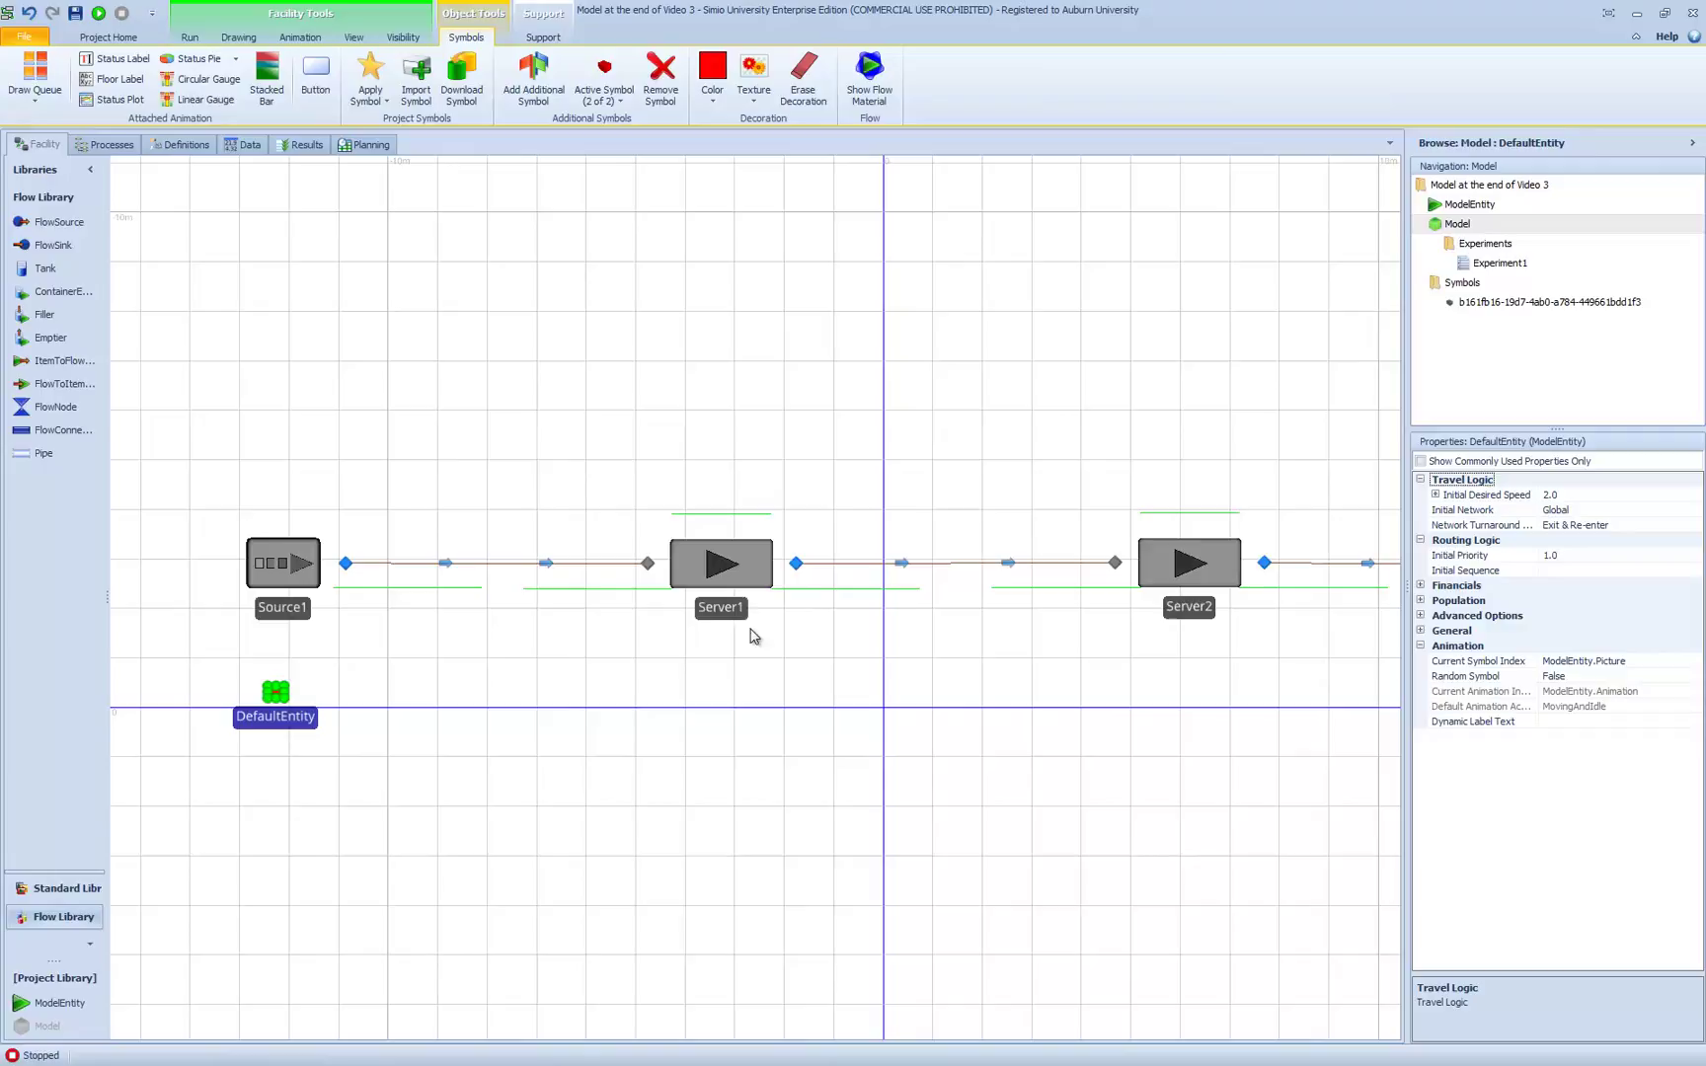
click(769, 354)
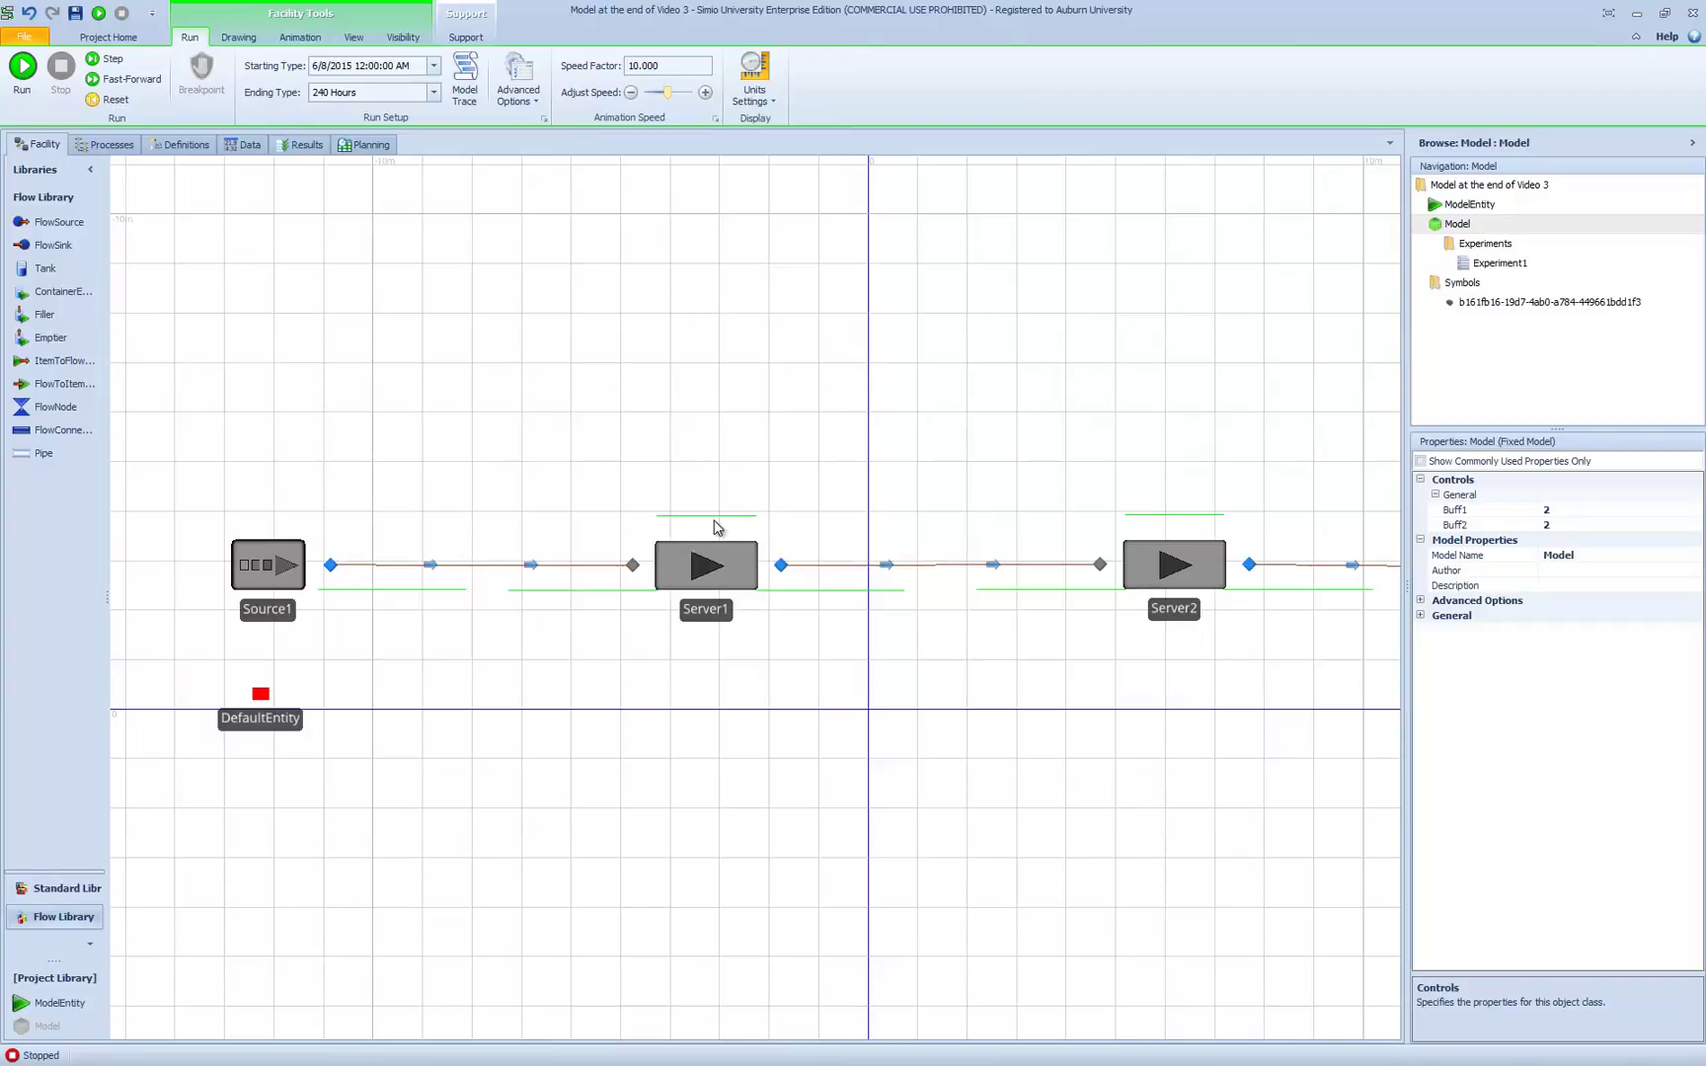
Step: Select Server1, search 3D Warehouse for 'Shrink Wr', and download the Shrink Wrapper model
drag(718, 527, 656, 568)
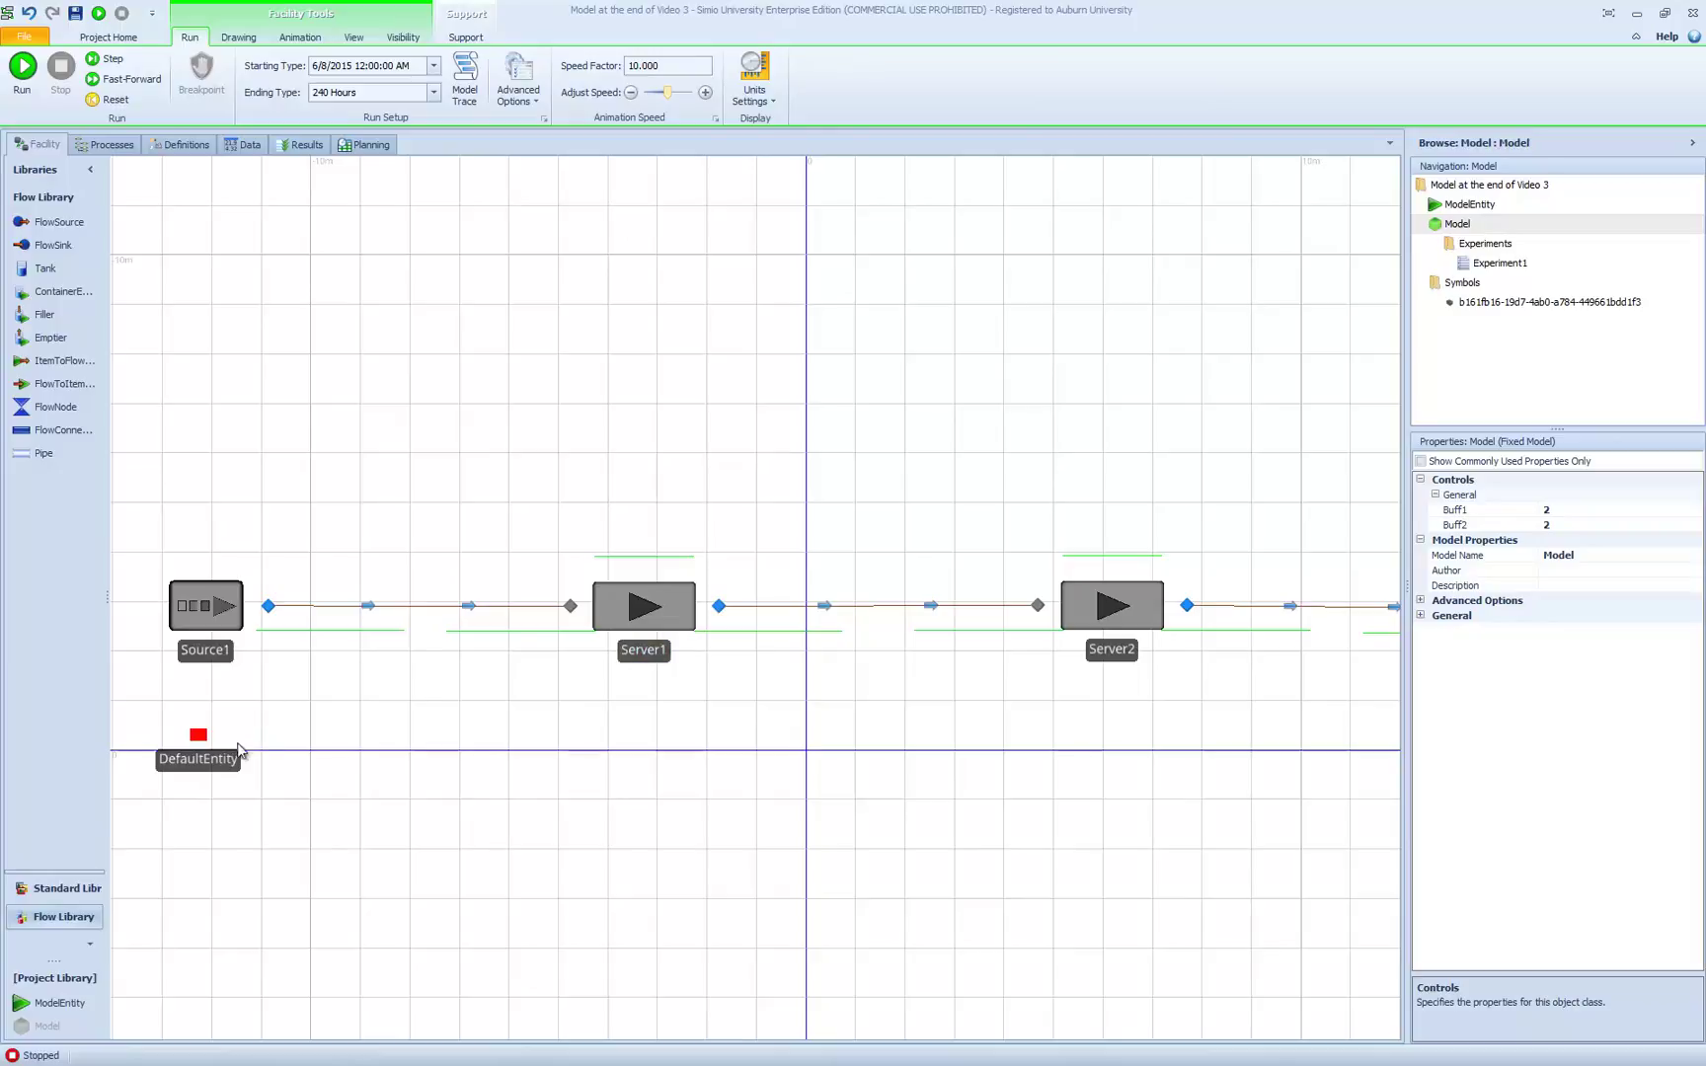
click(660, 664)
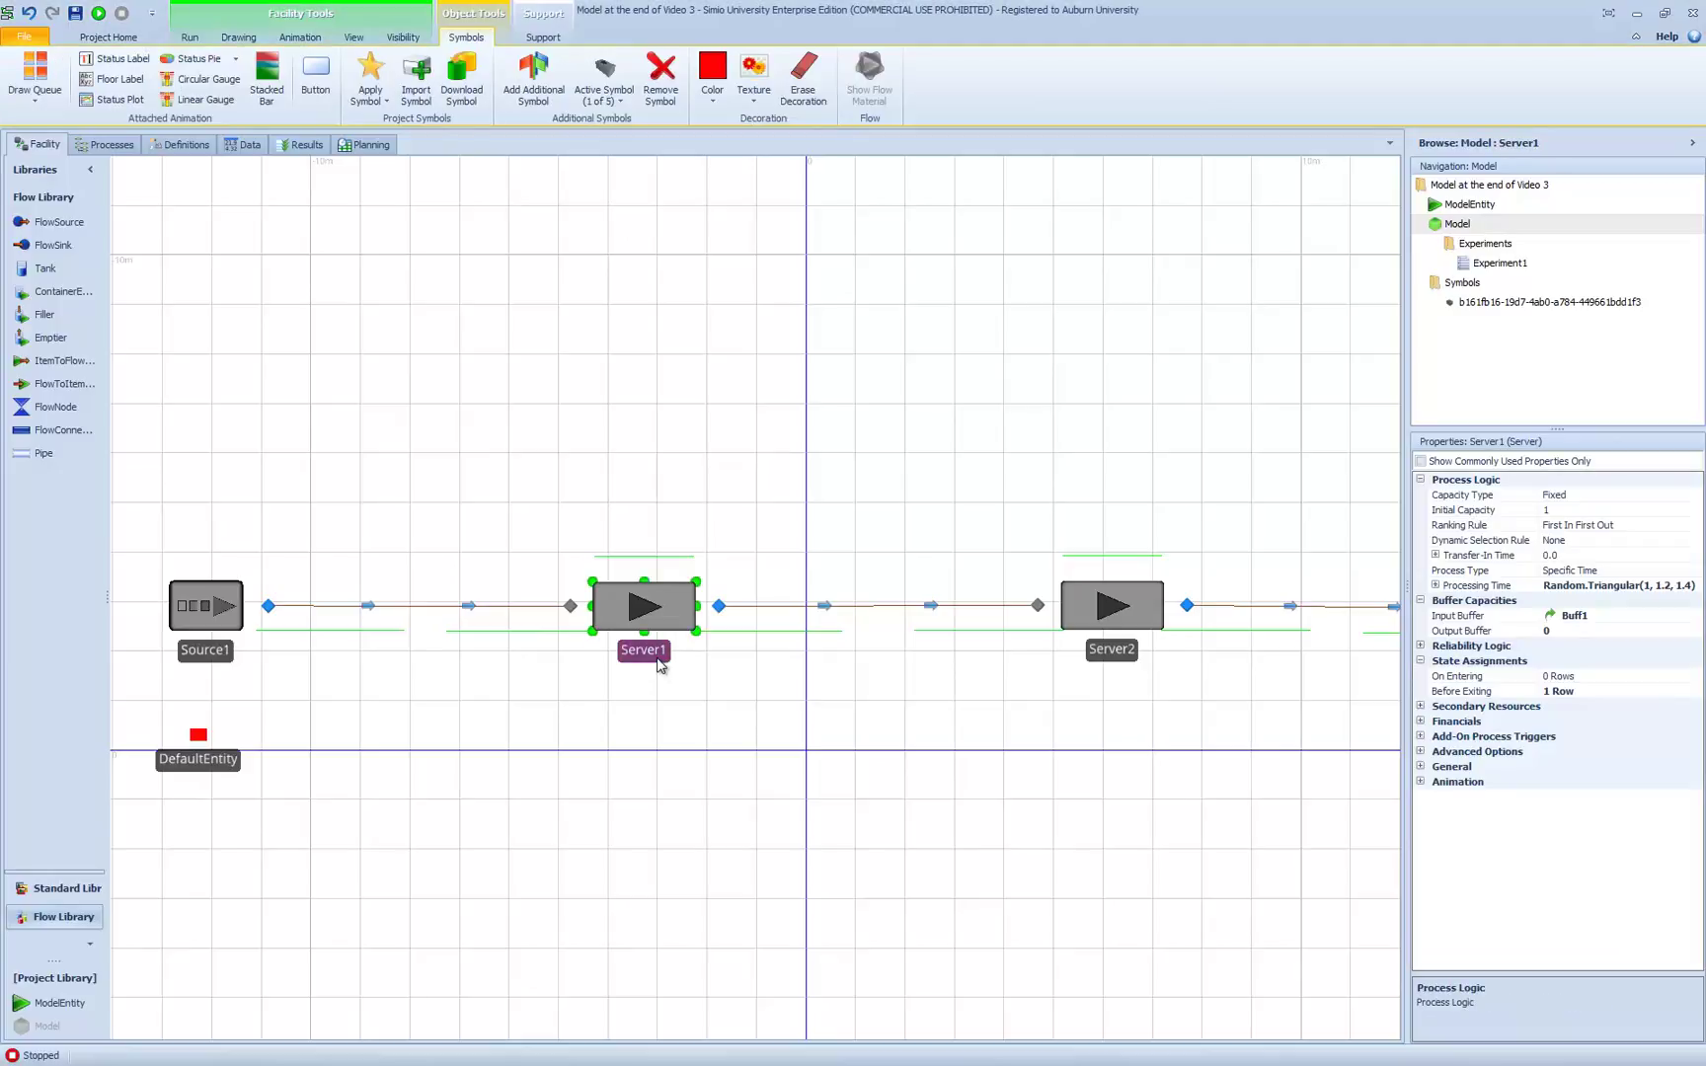
click(475, 66)
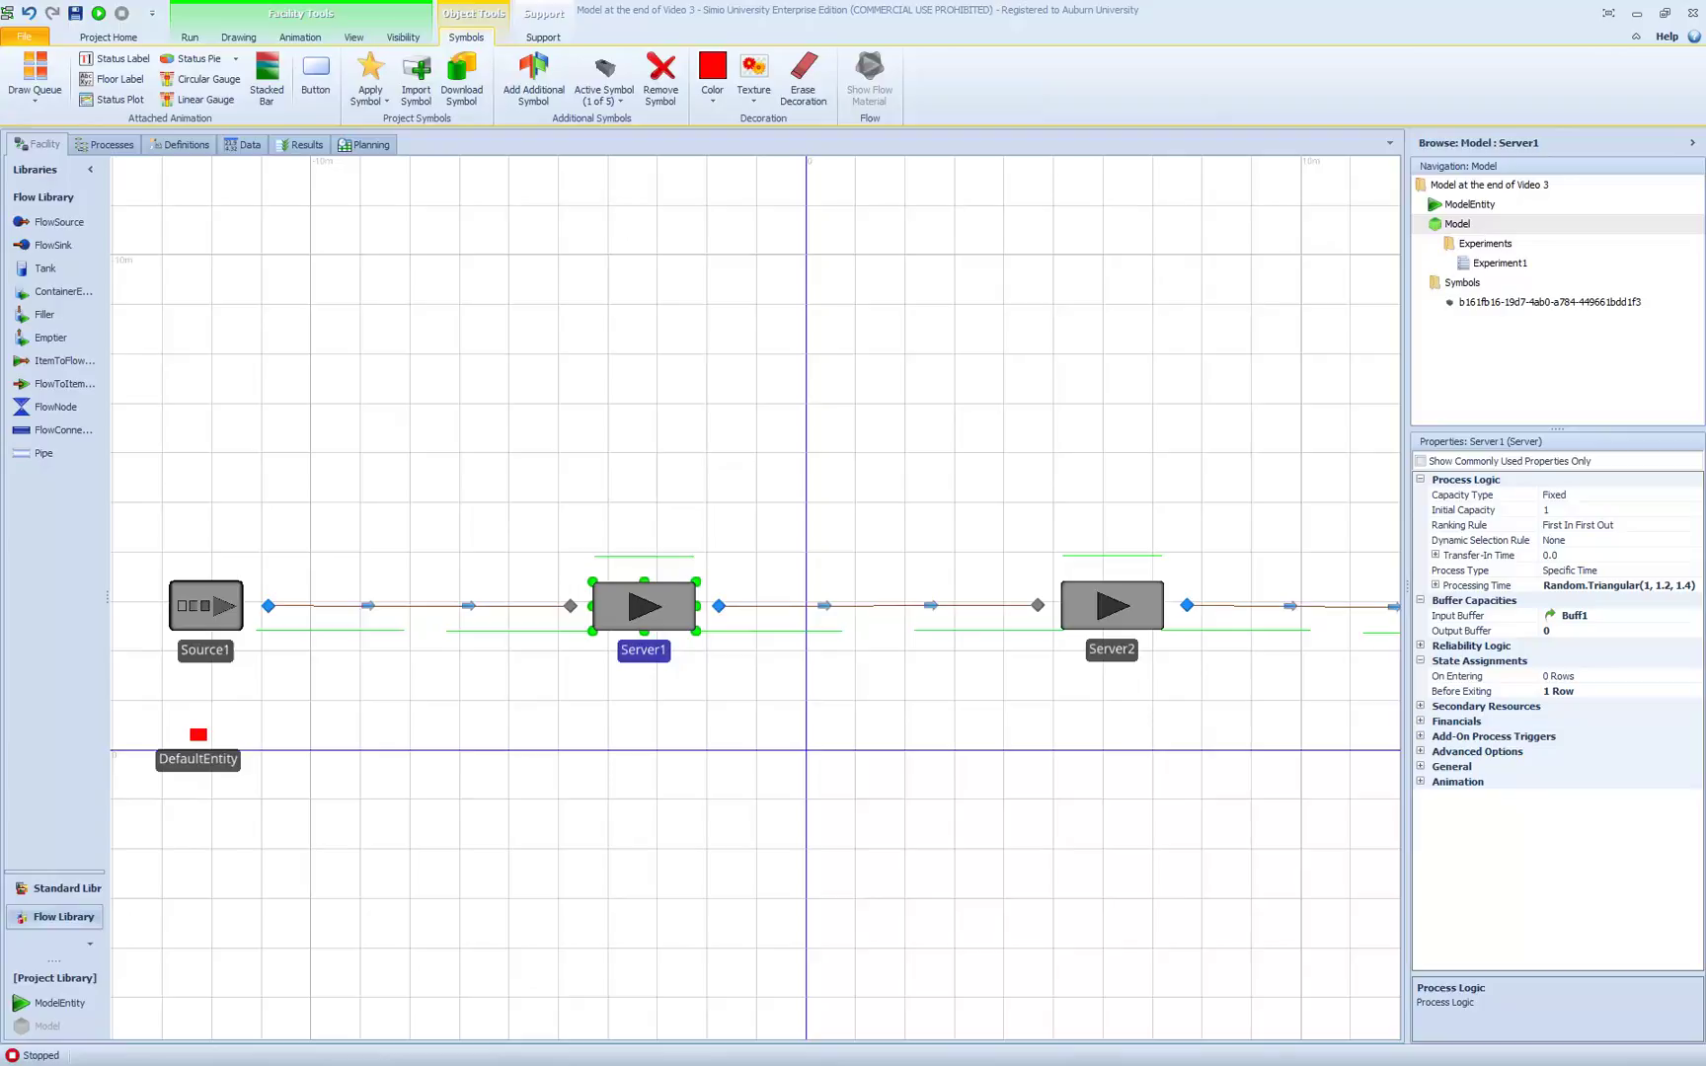
drag(1009, 490, 739, 159)
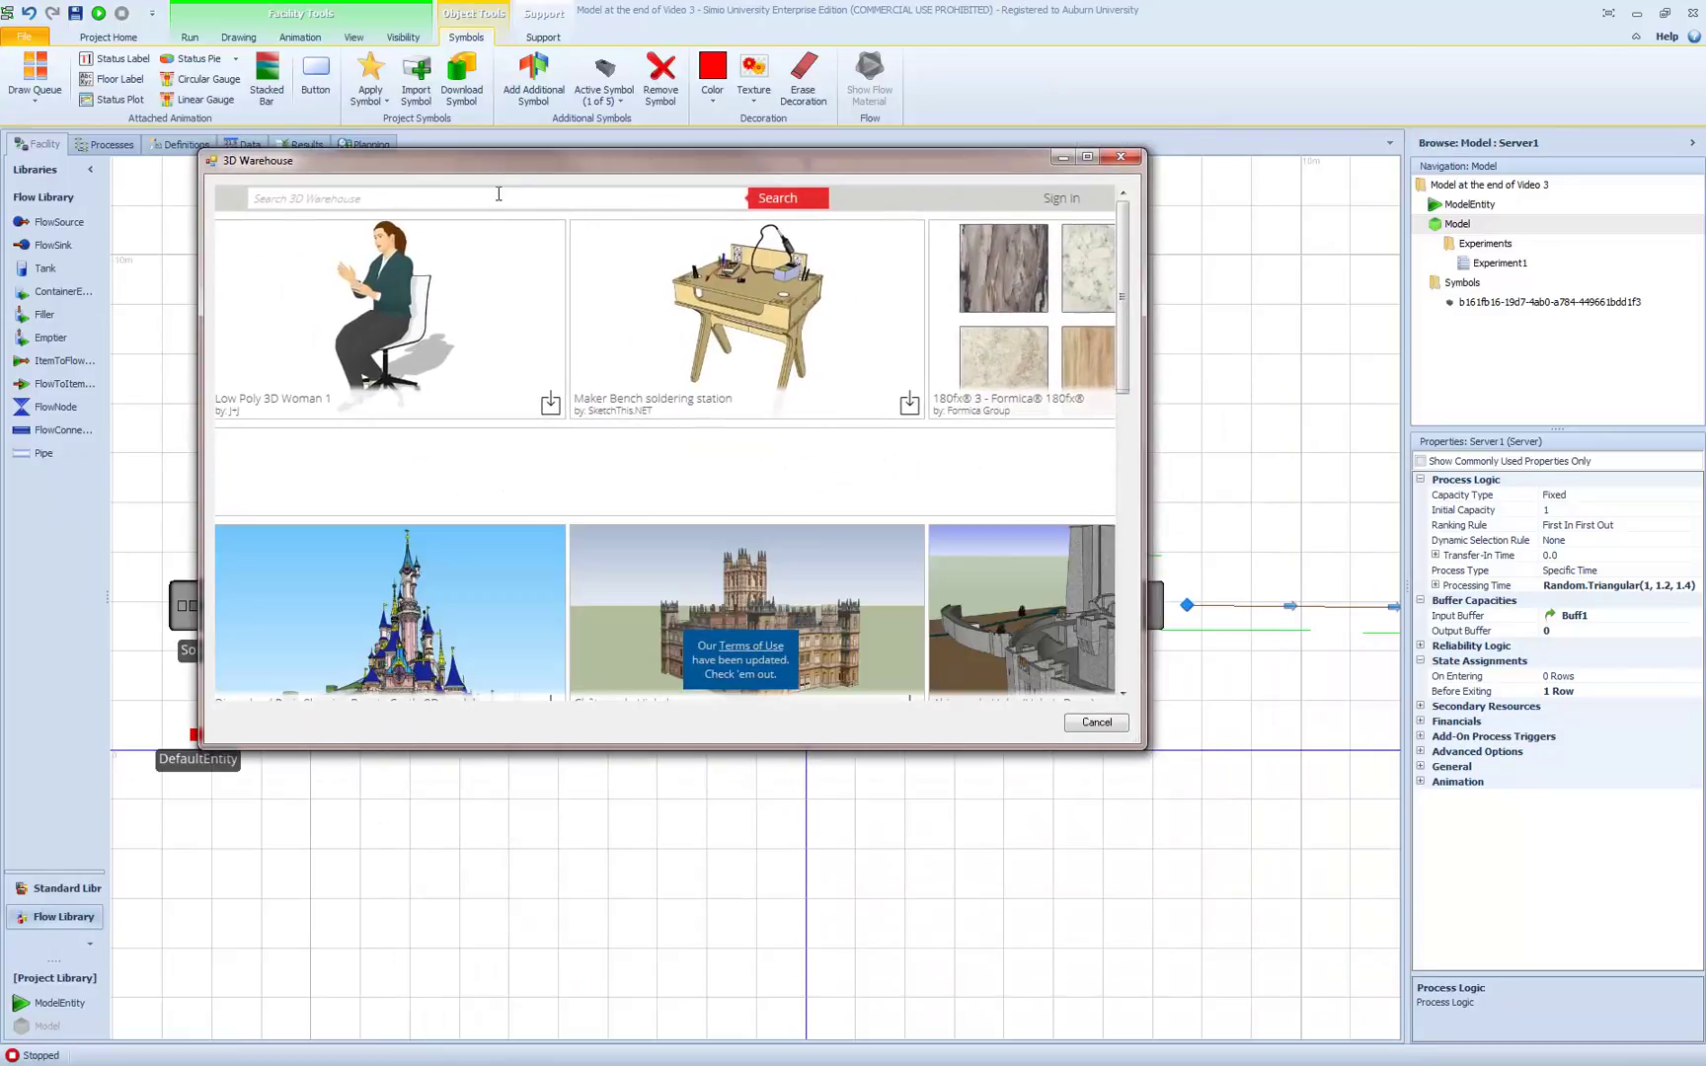
click(496, 196)
text(Shrink Wrap)
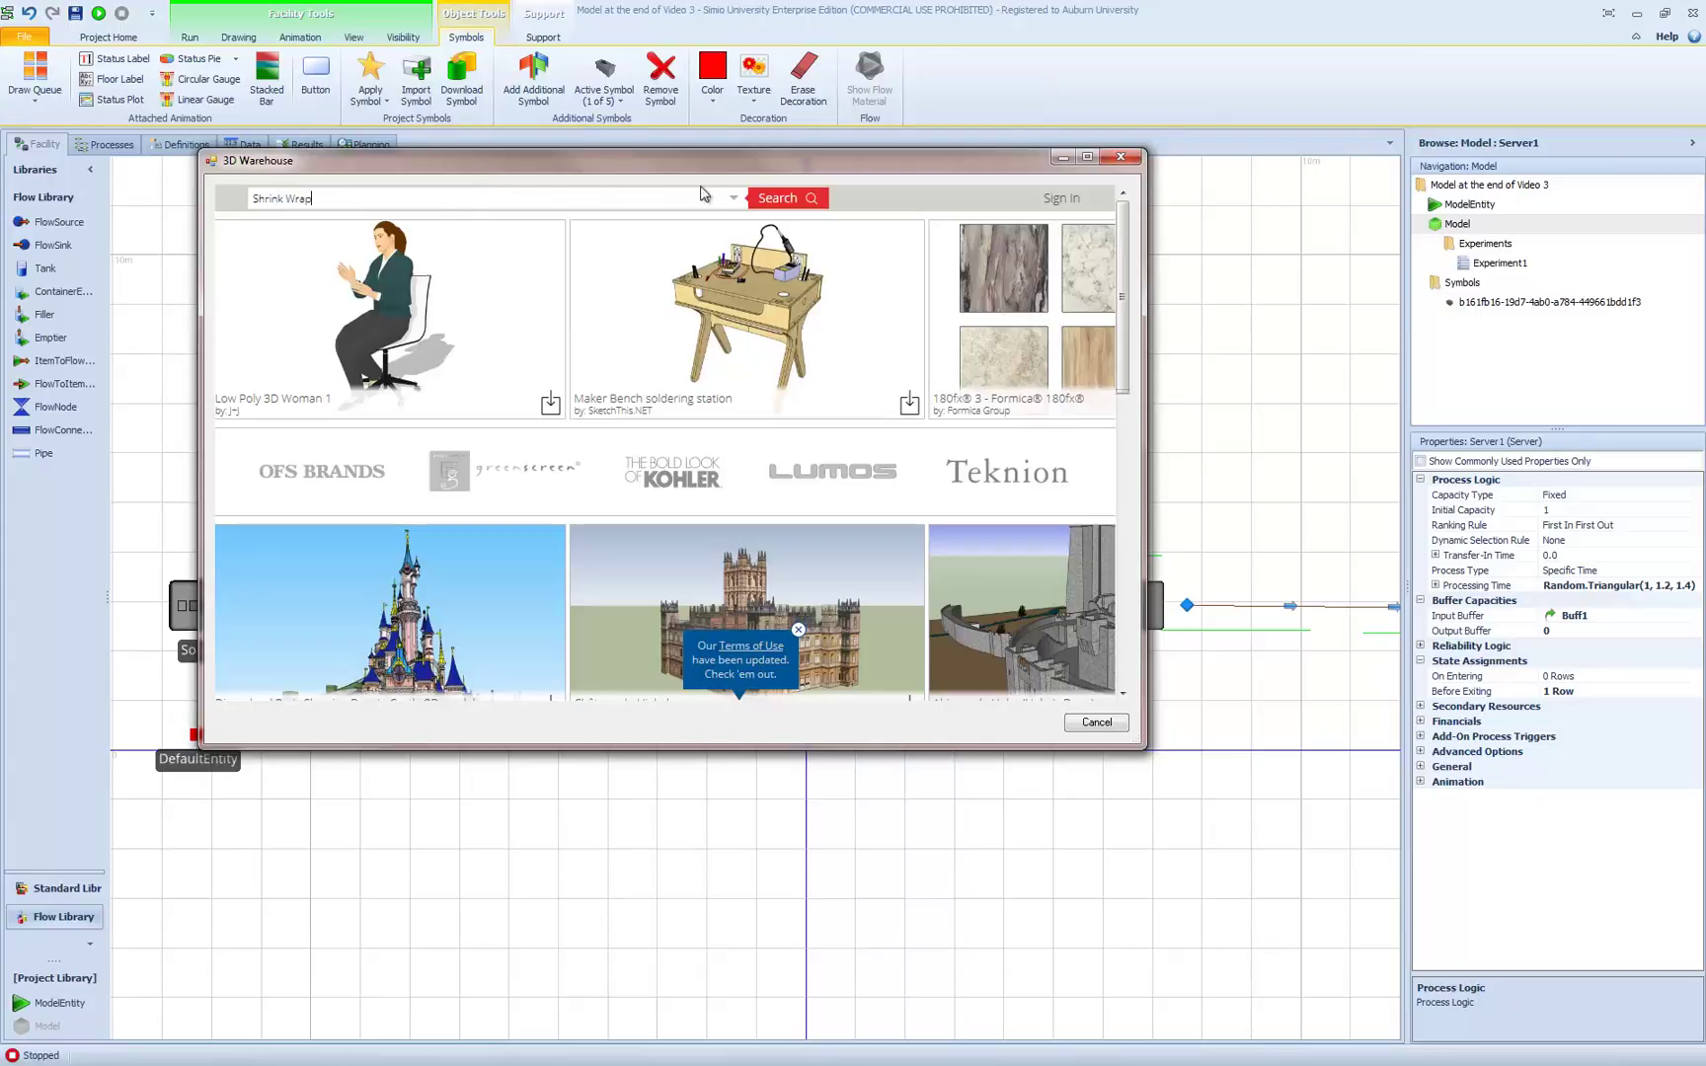
click(779, 198)
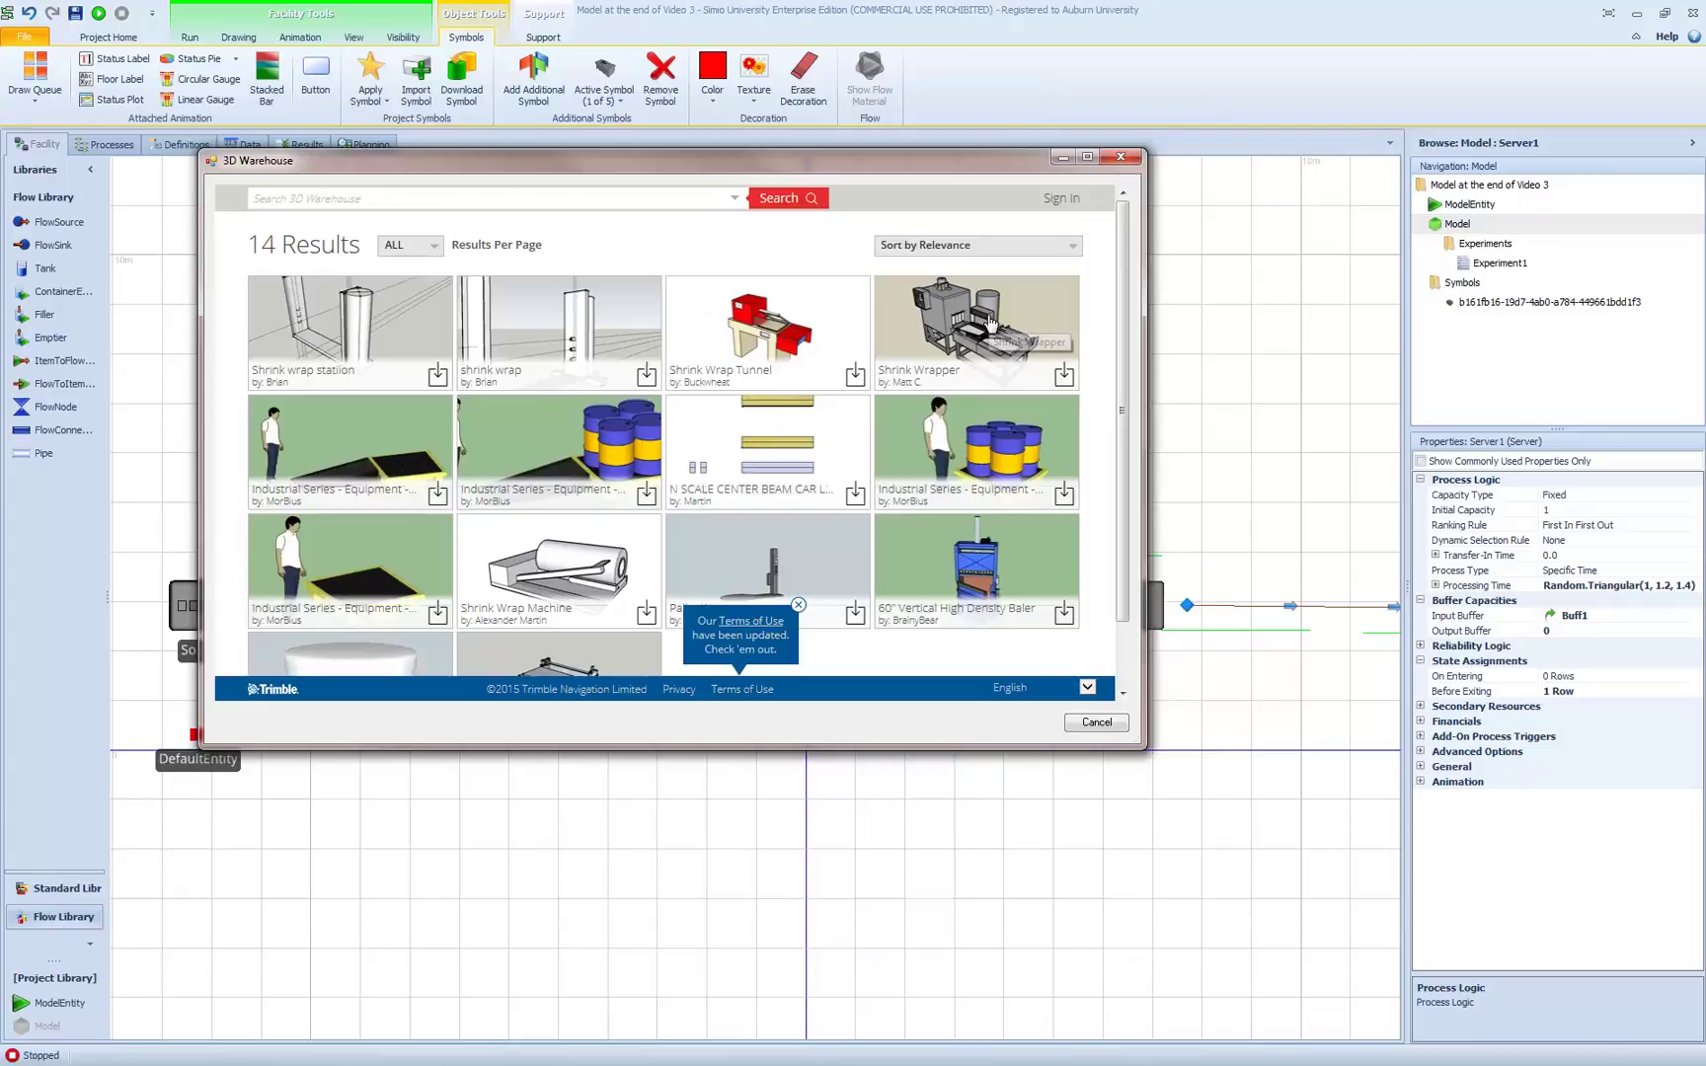
click(1023, 329)
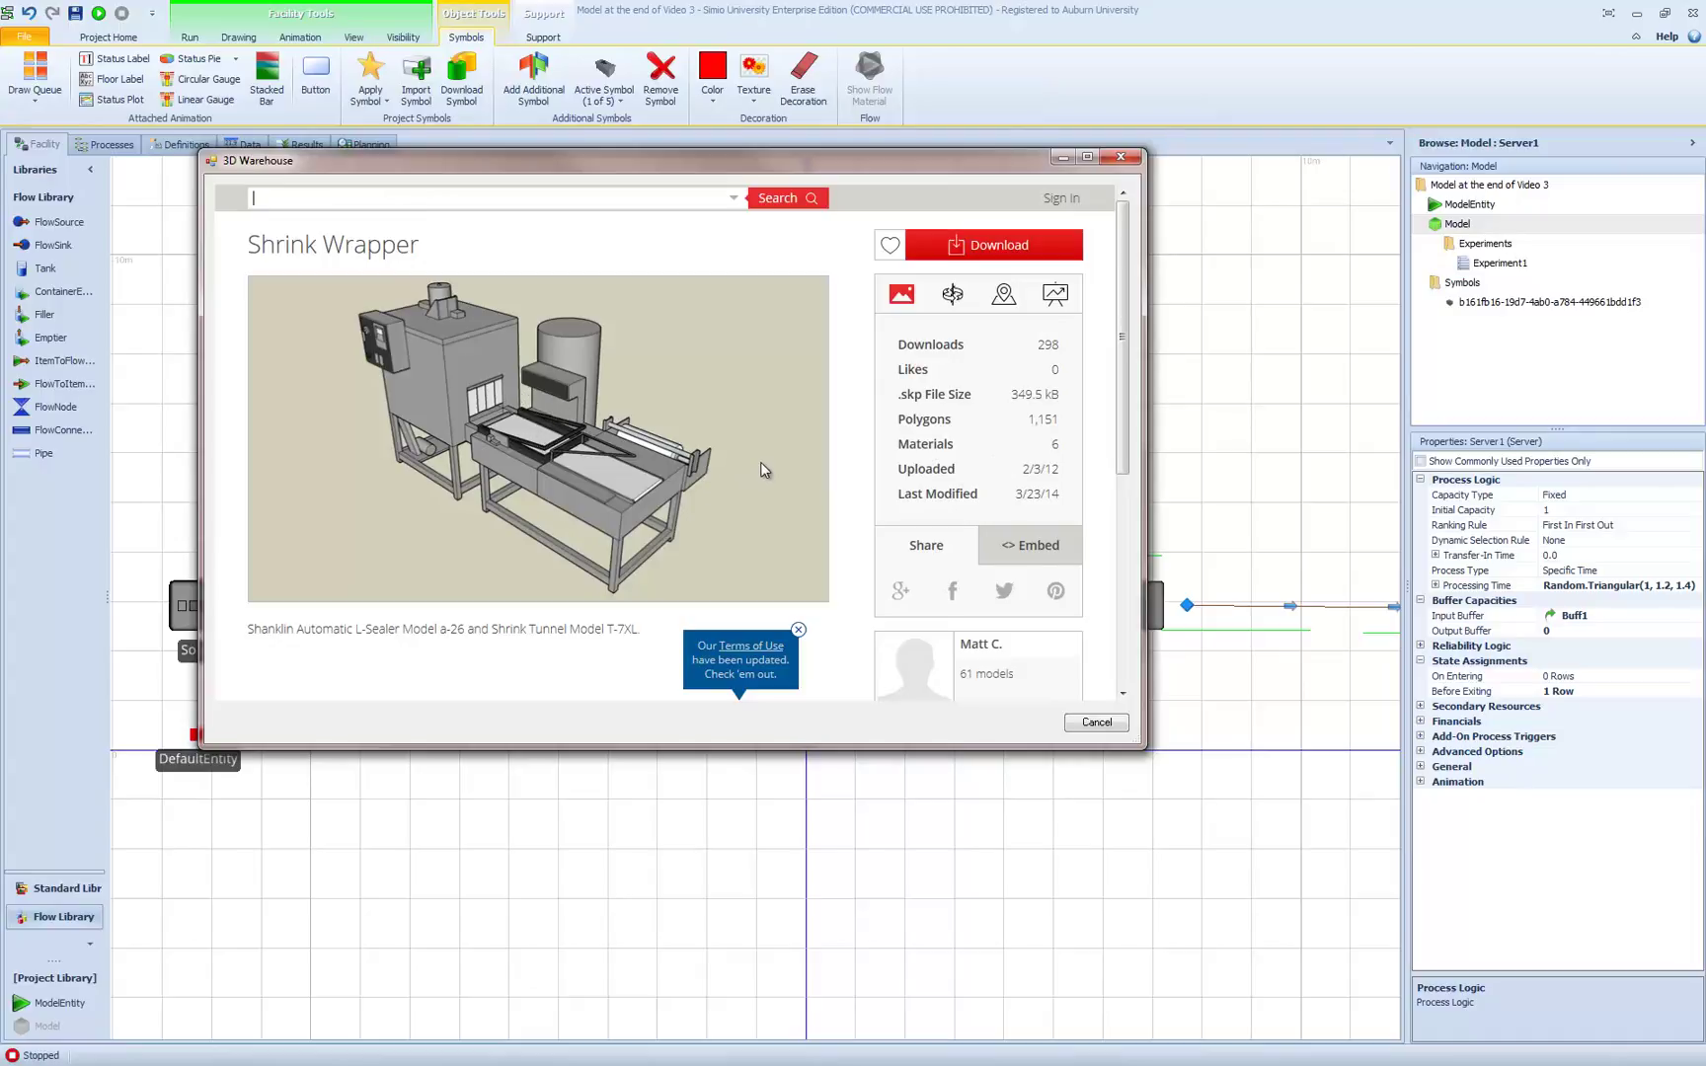
click(987, 247)
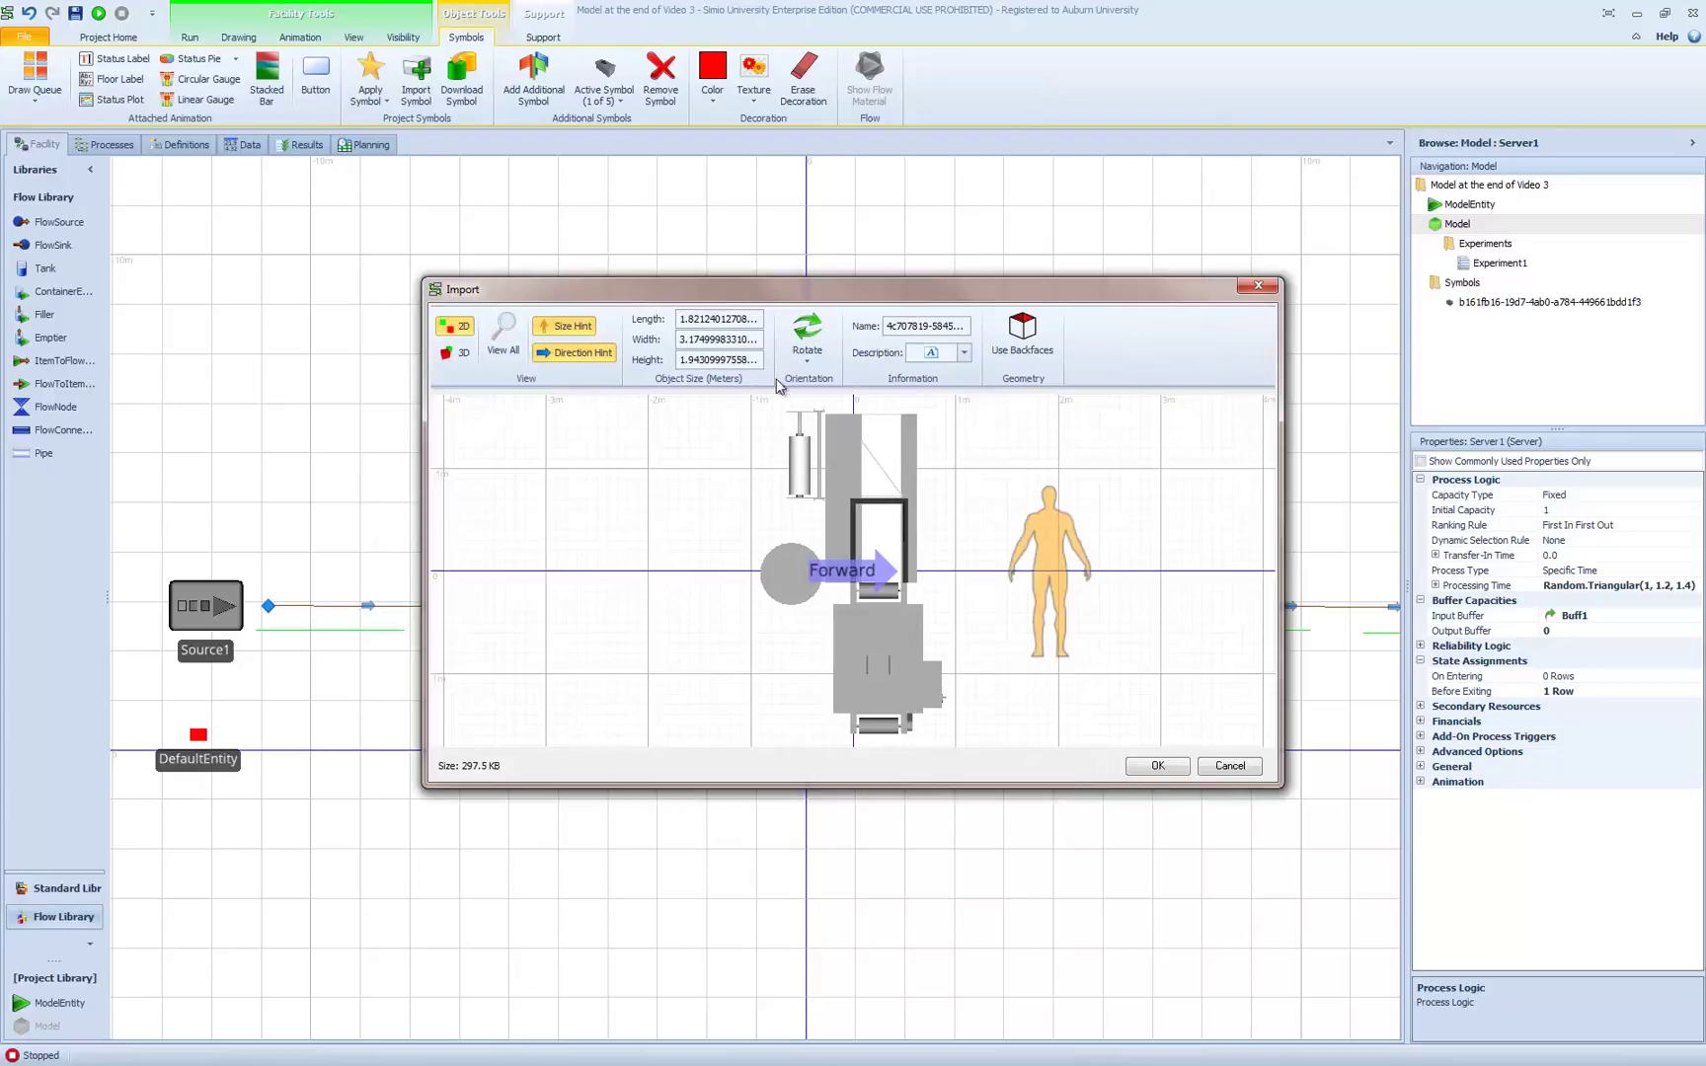
Step: Leave the rotation unchanged and set the Shrink Wrapper import length to 1 m
click(806, 356)
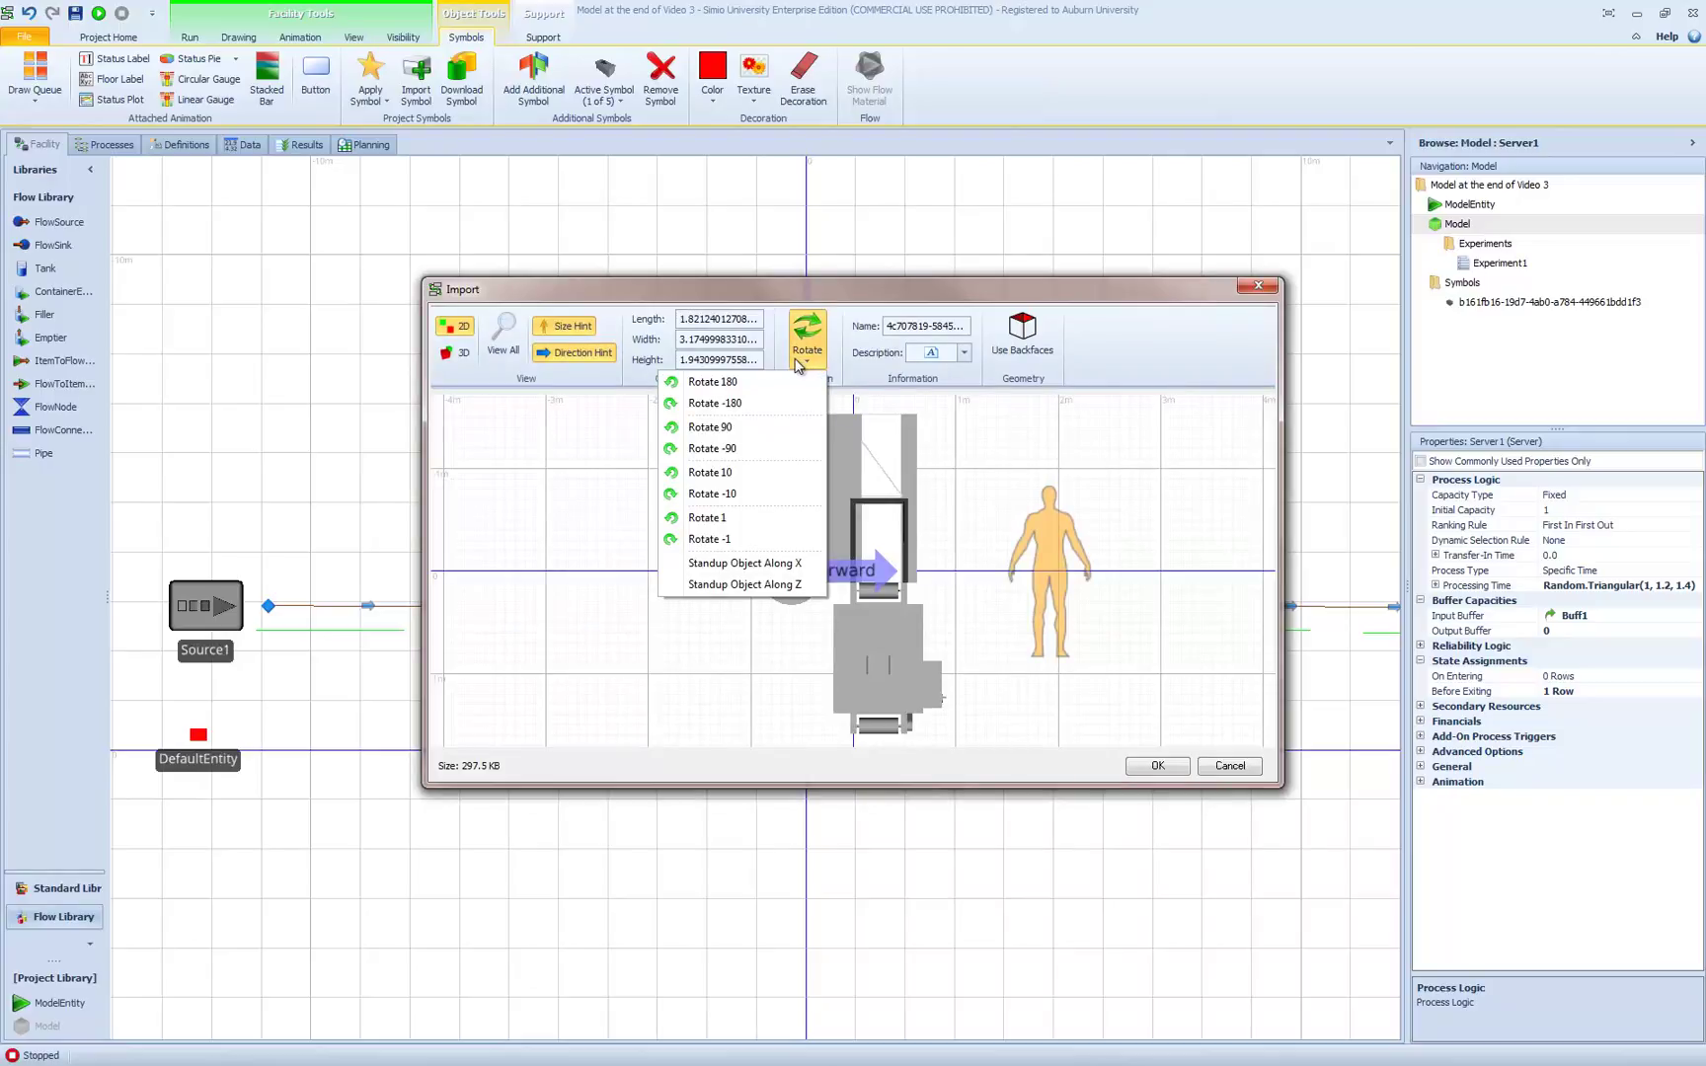
click(980, 452)
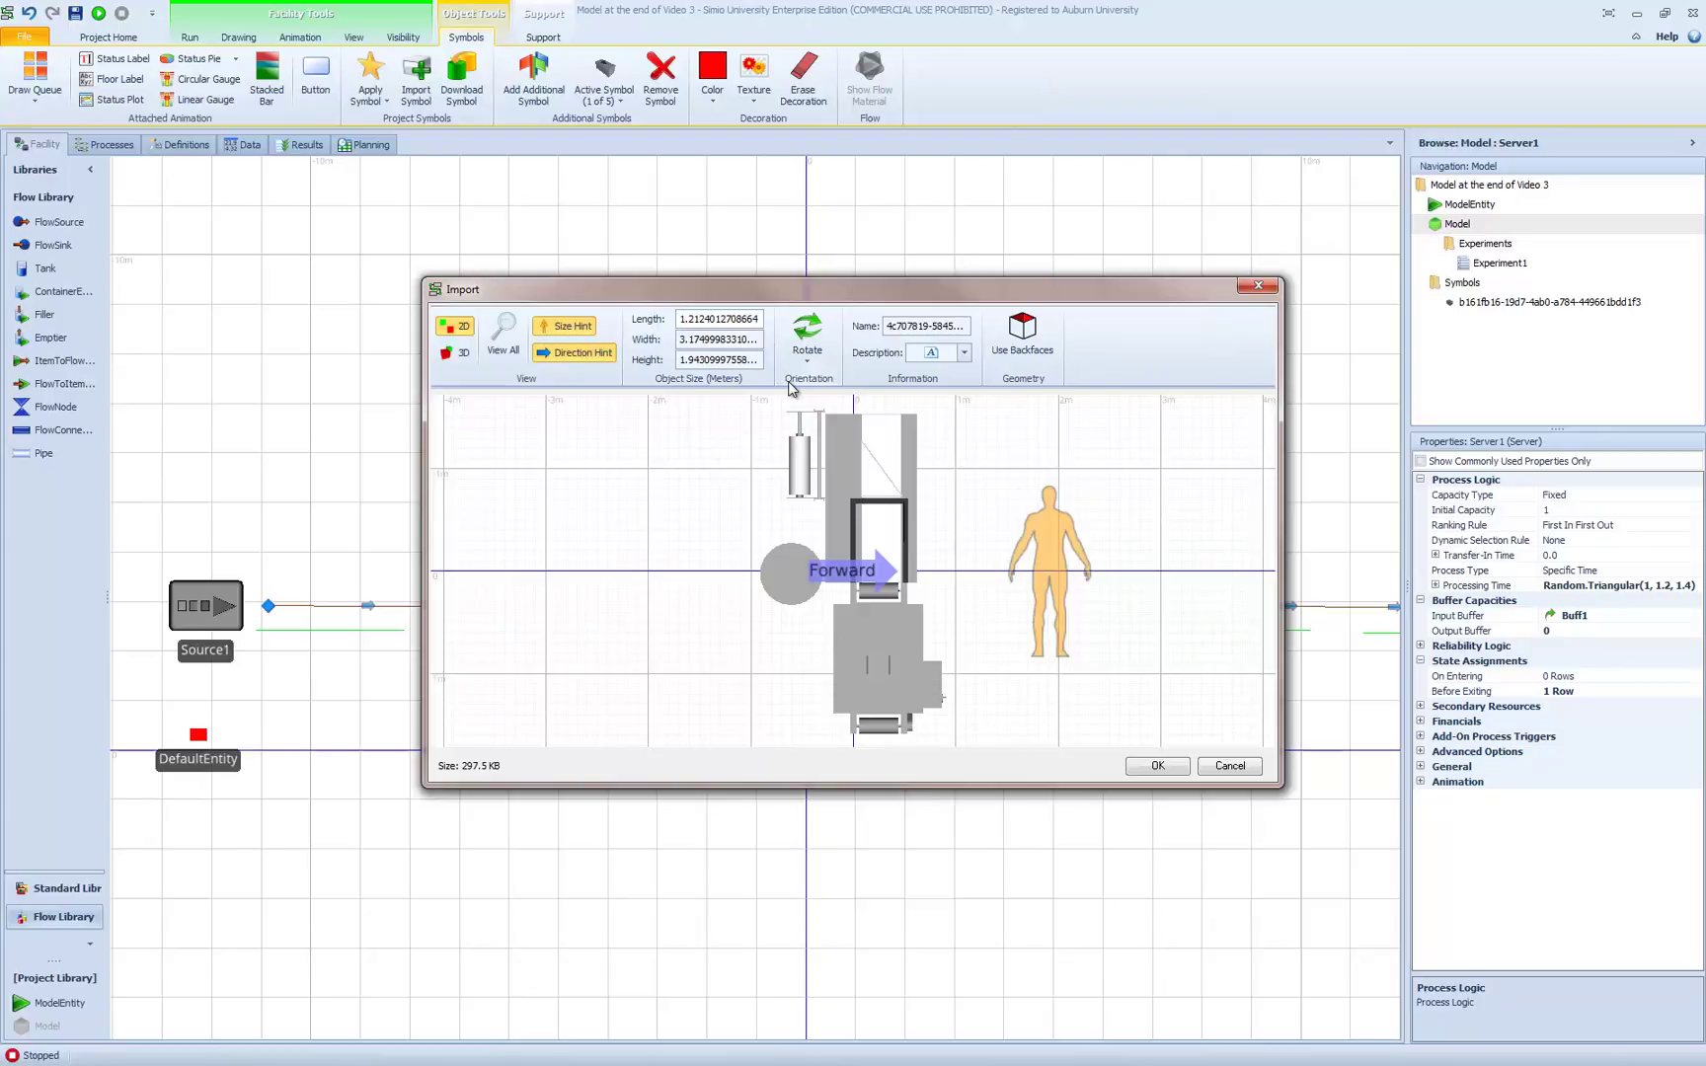
key(Delete)
key(Delete)
key(Delete)
key(Delete)
key(Delete)
key(Delete)
key(Delete)
key(Delete)
key(Tab)
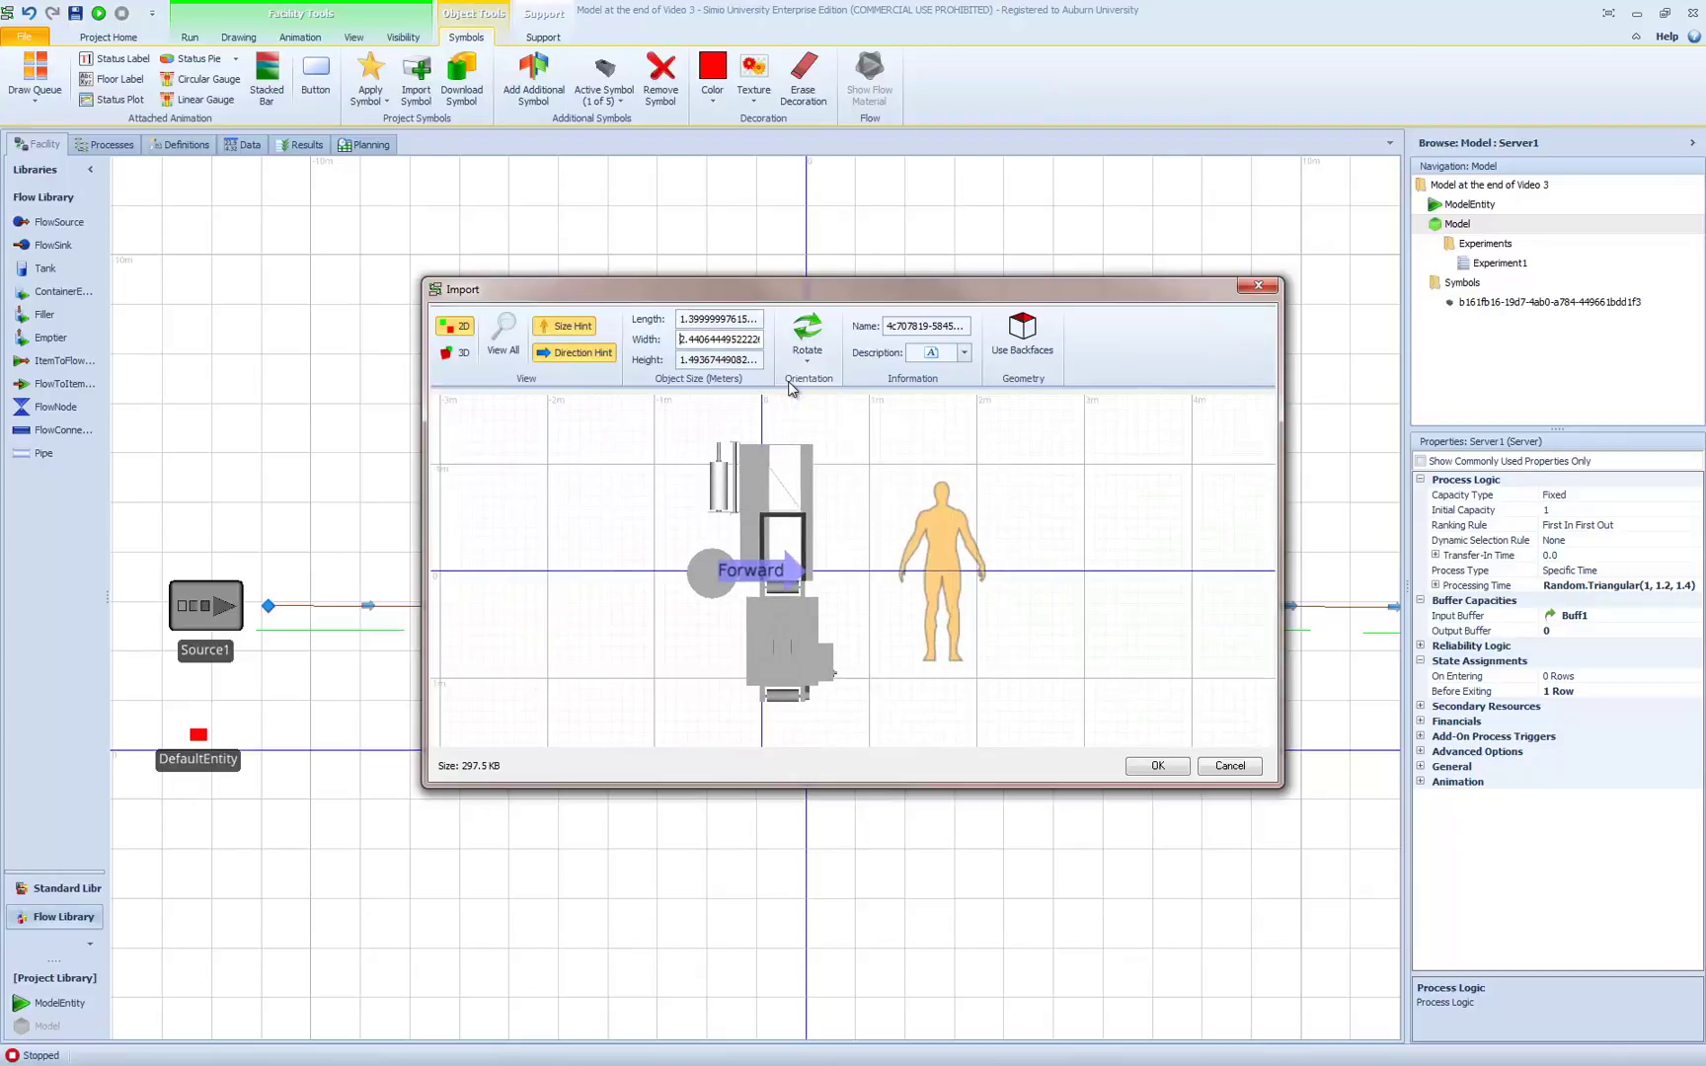
click(689, 321)
text(11.)
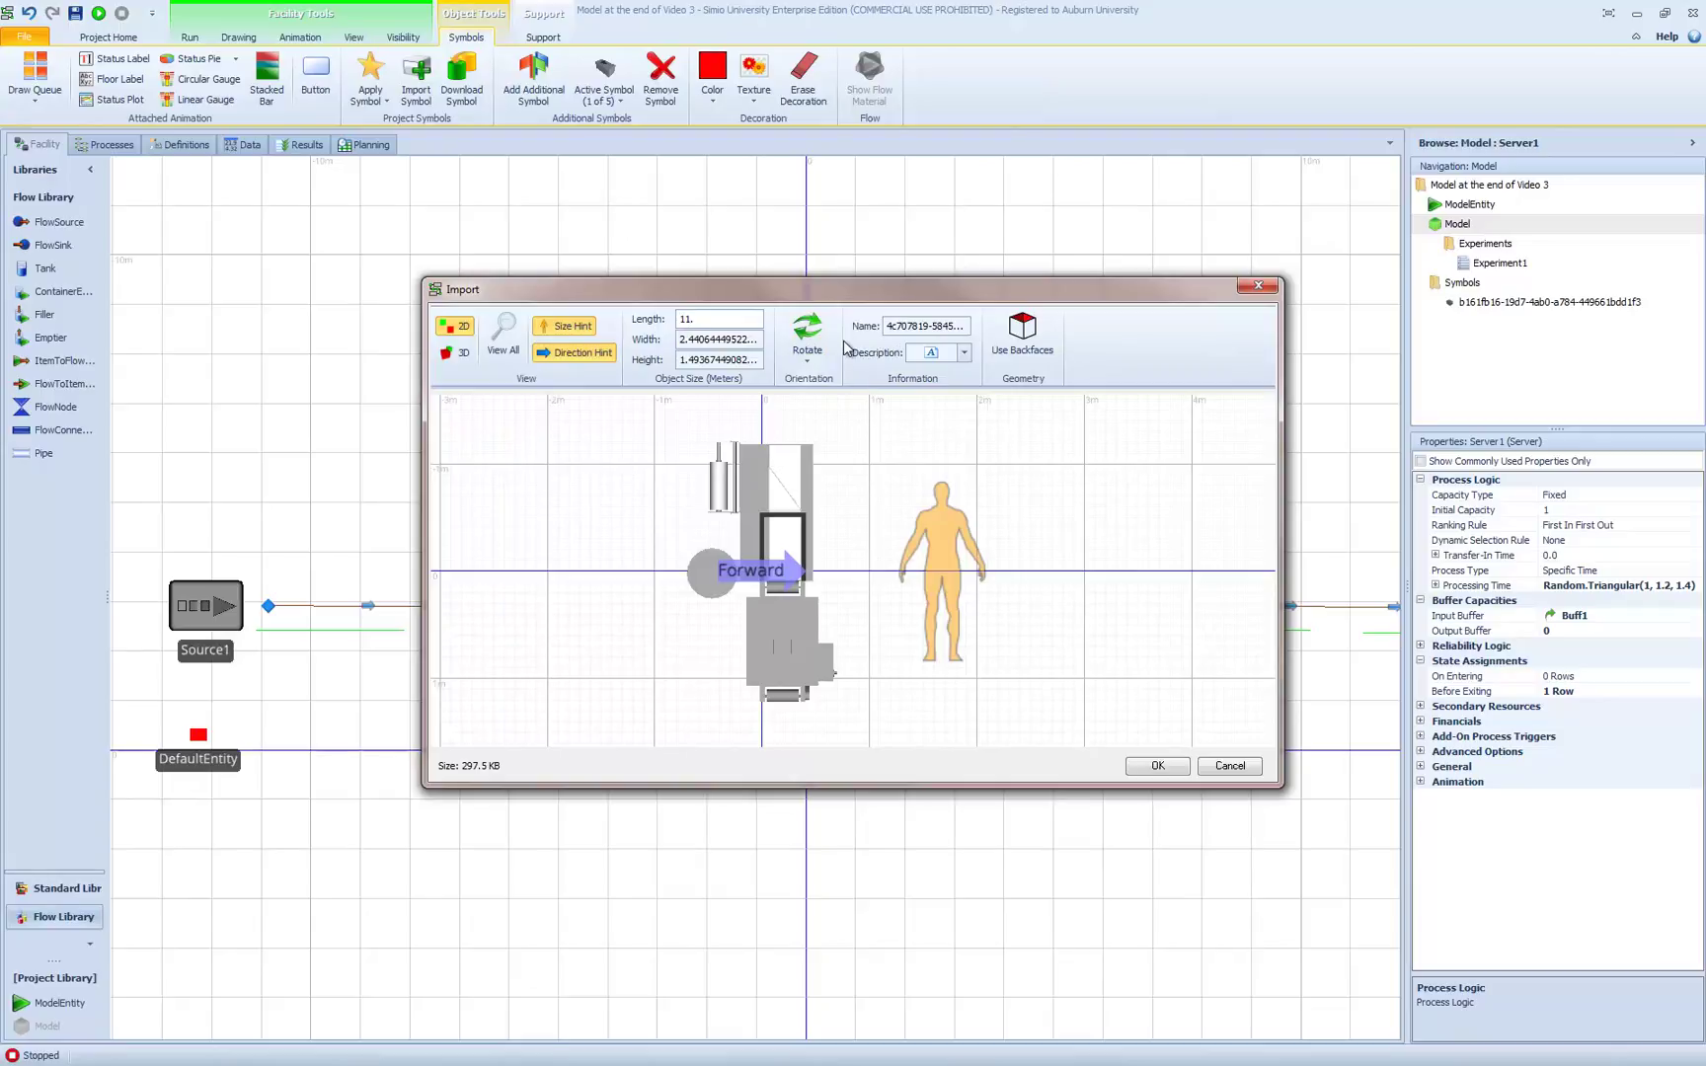
key(BackSpace)
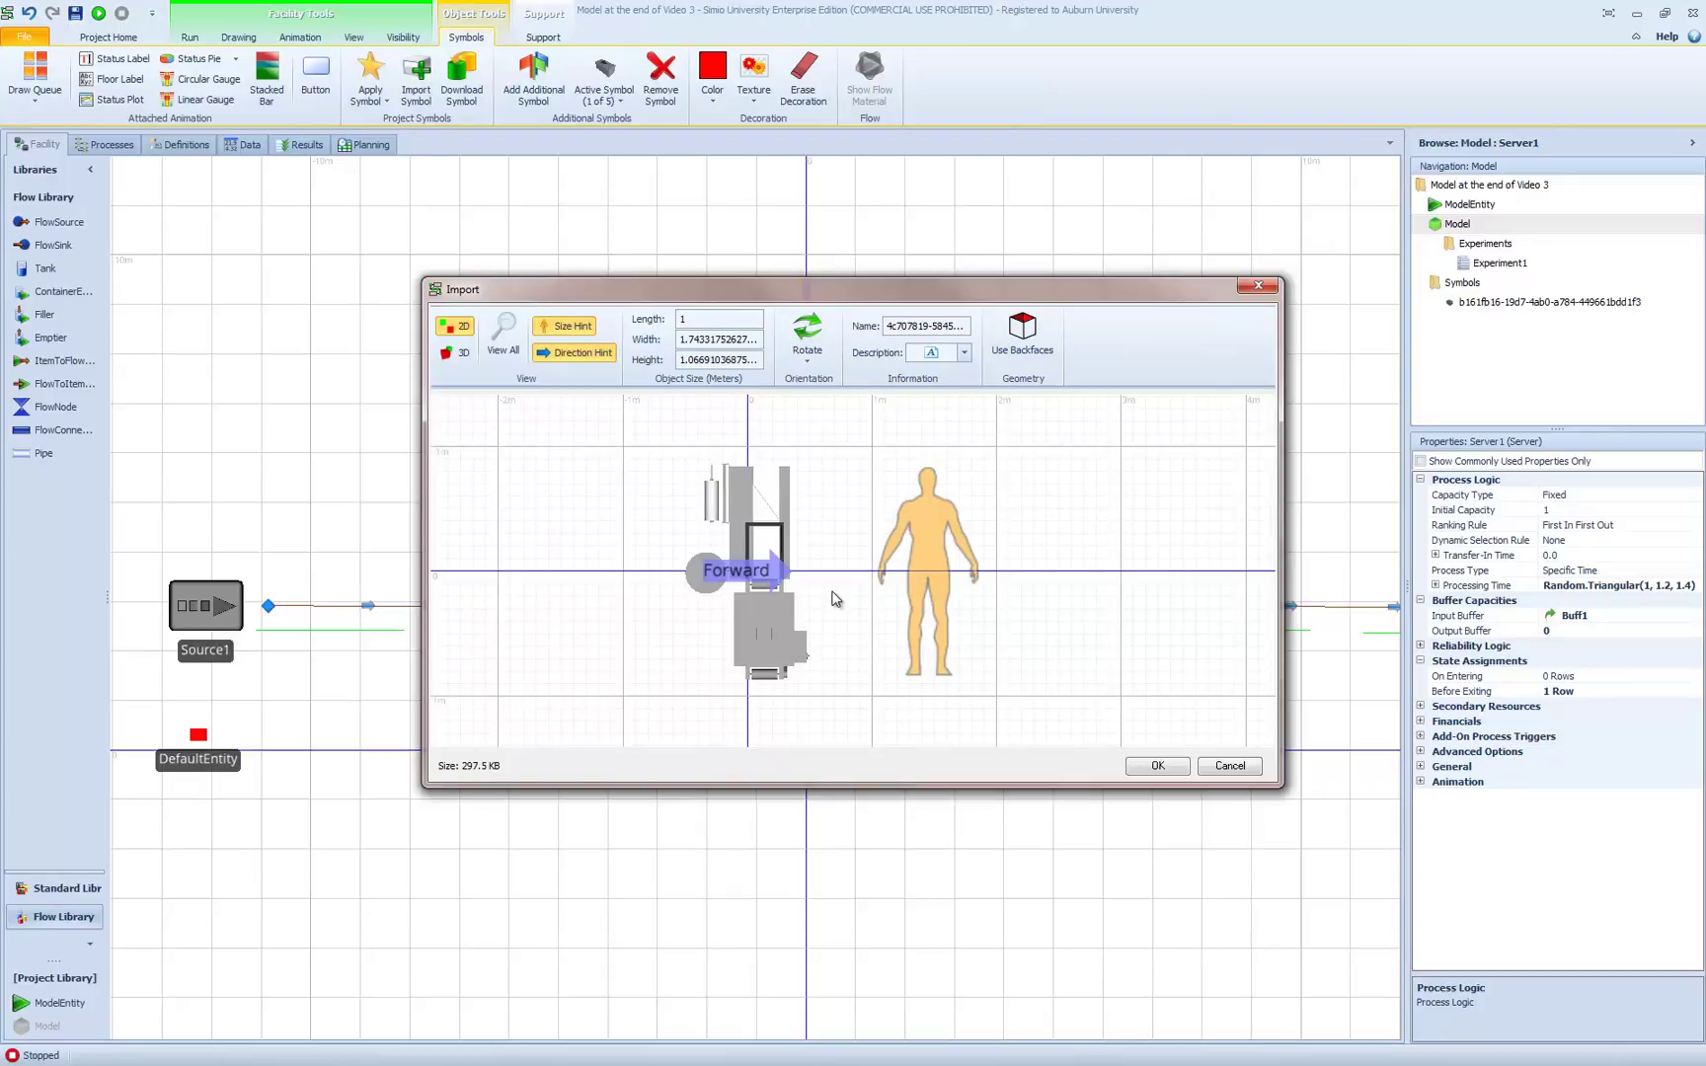
Step: Apply the Shrink Wrapper symbol to Server1 and switch to a 3D view of Source1 and Server1
click(1155, 767)
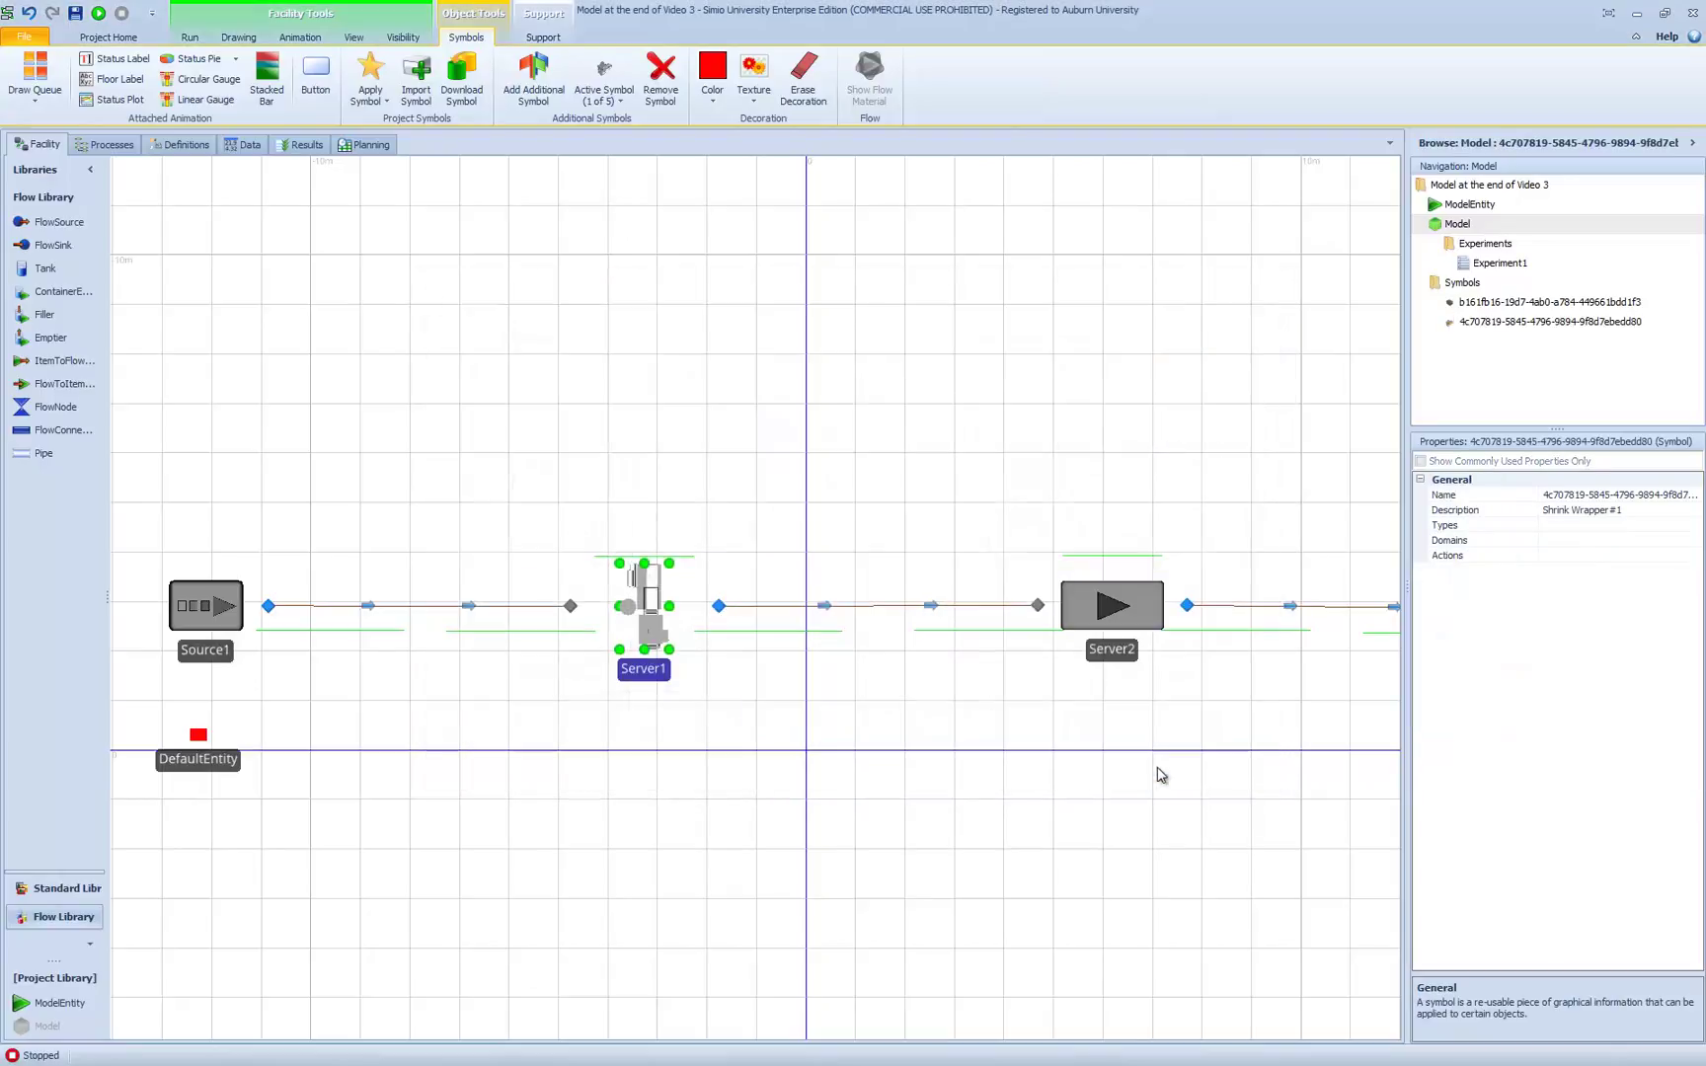
click(824, 758)
scroll(827, 759, up, 4)
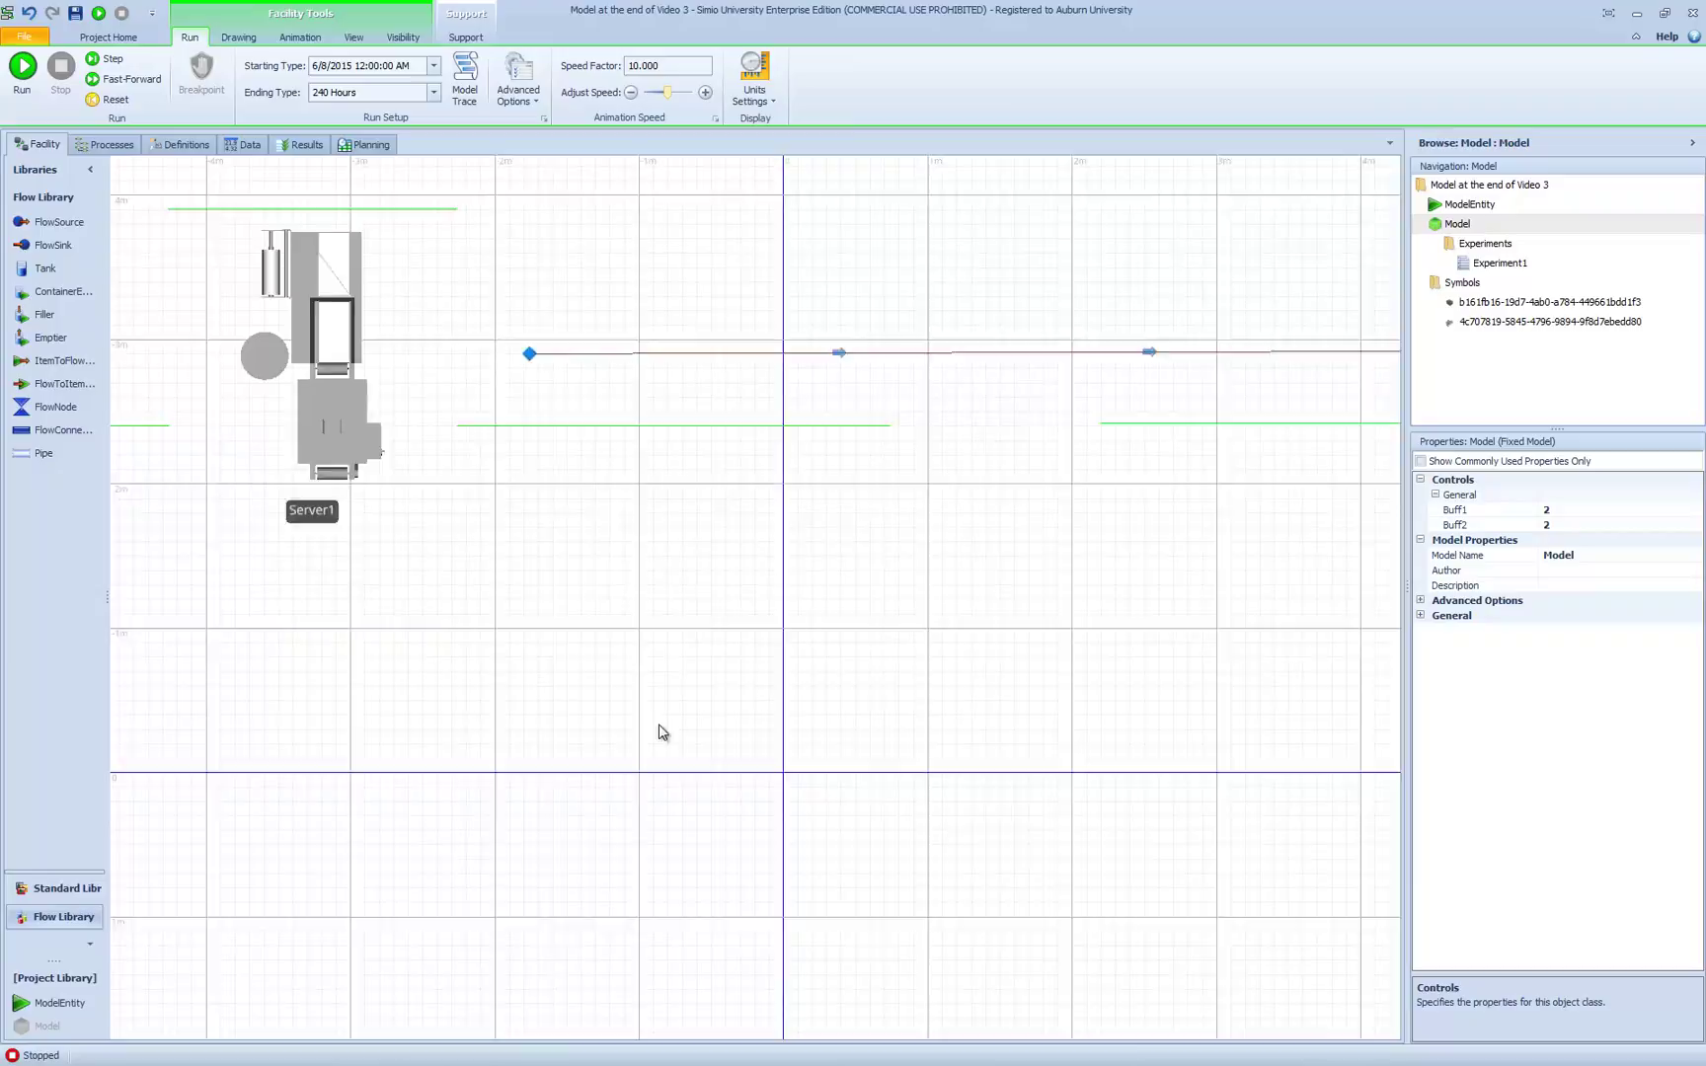
scroll(661, 732, down, 5)
click(575, 688)
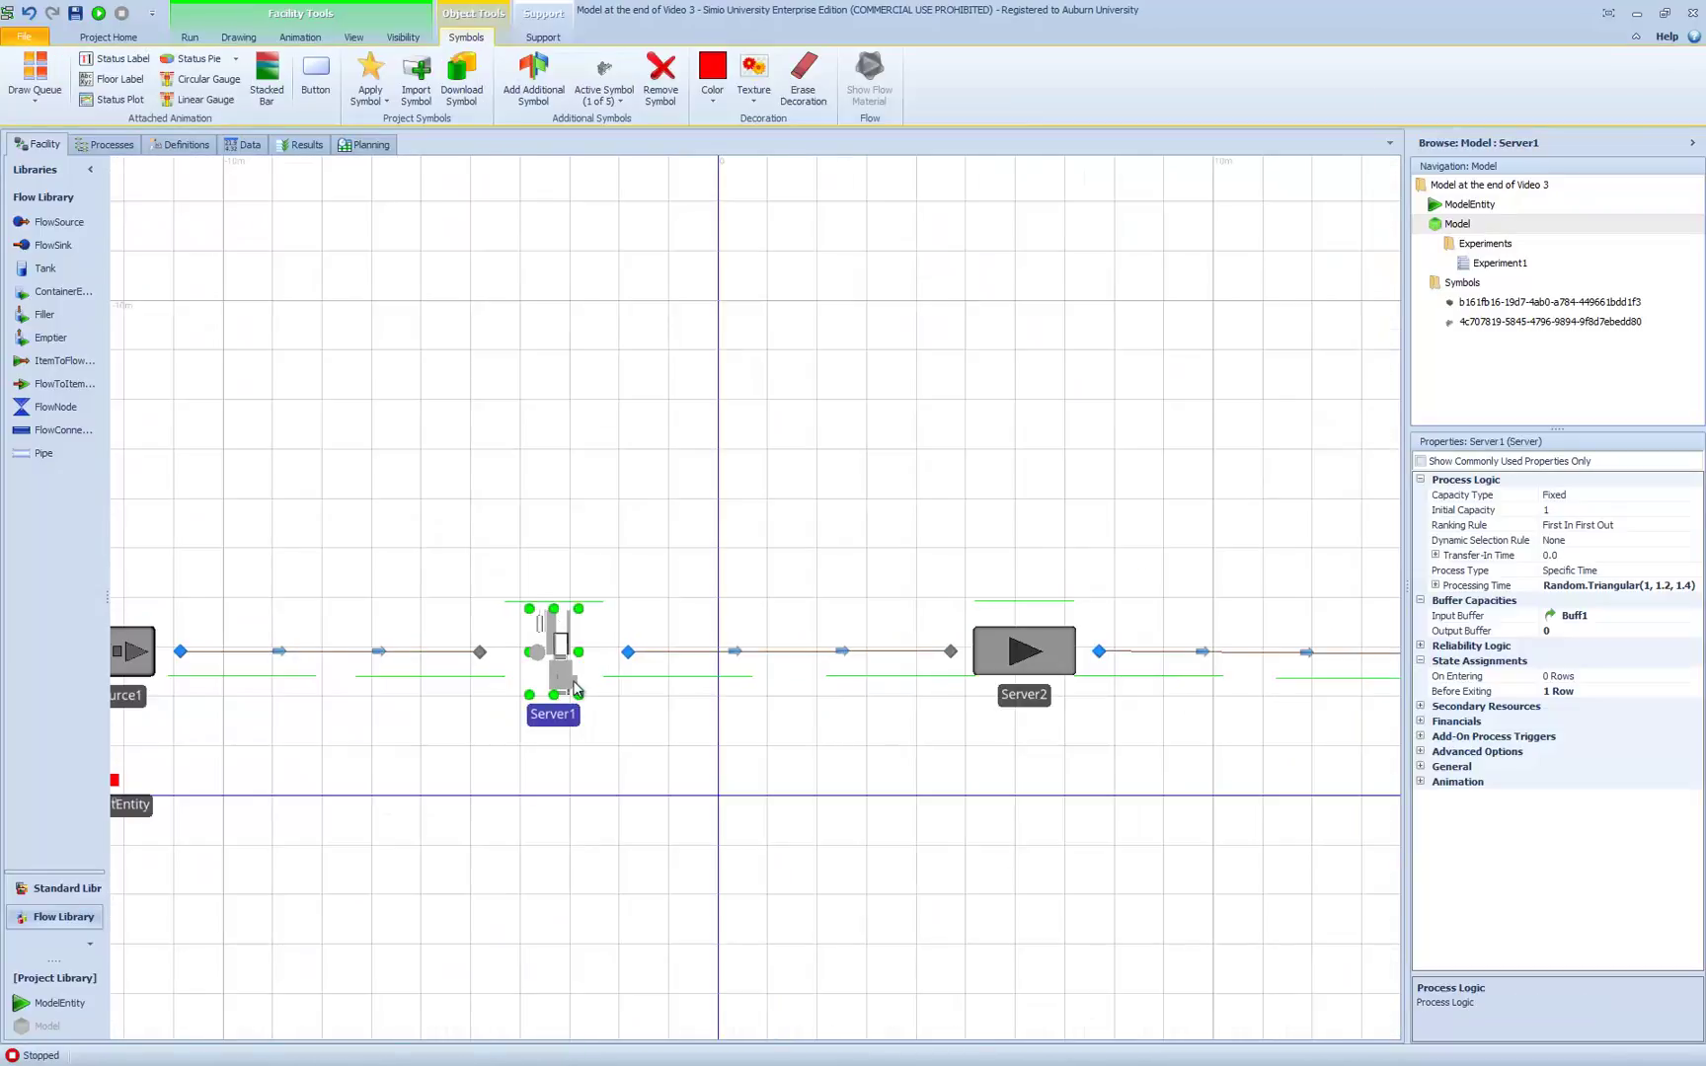
drag(575, 688, 580, 682)
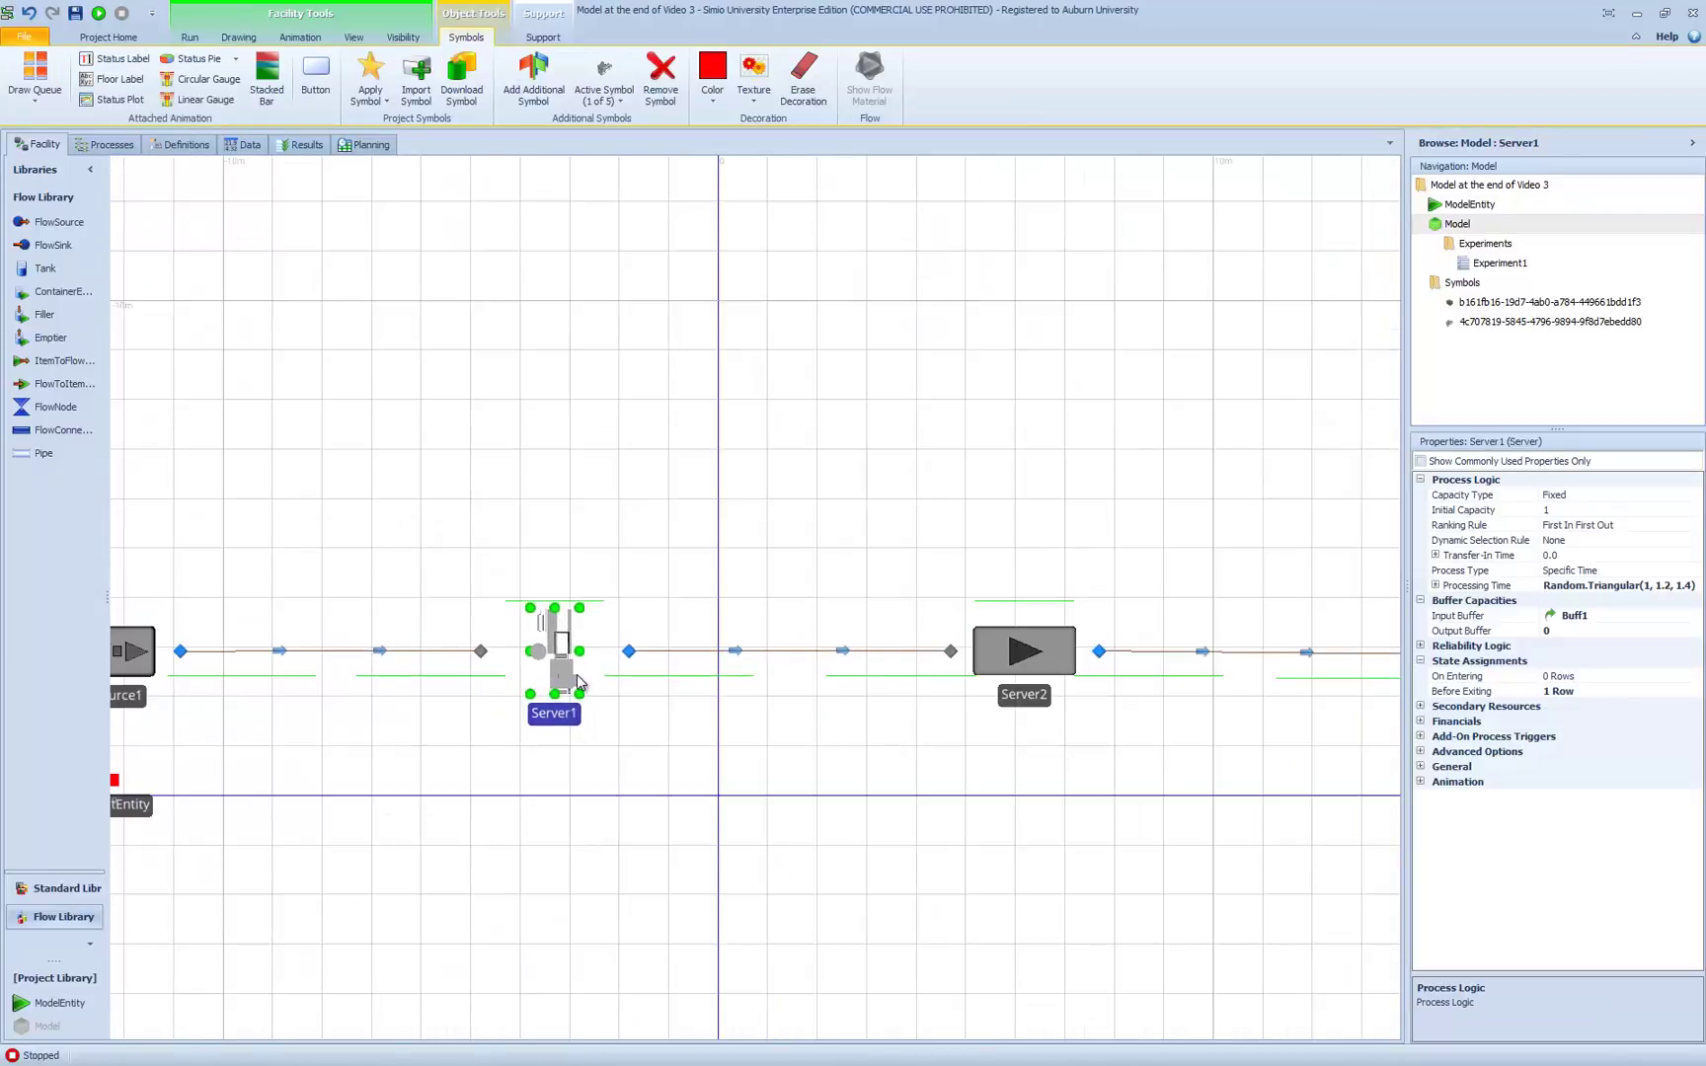
key(3)
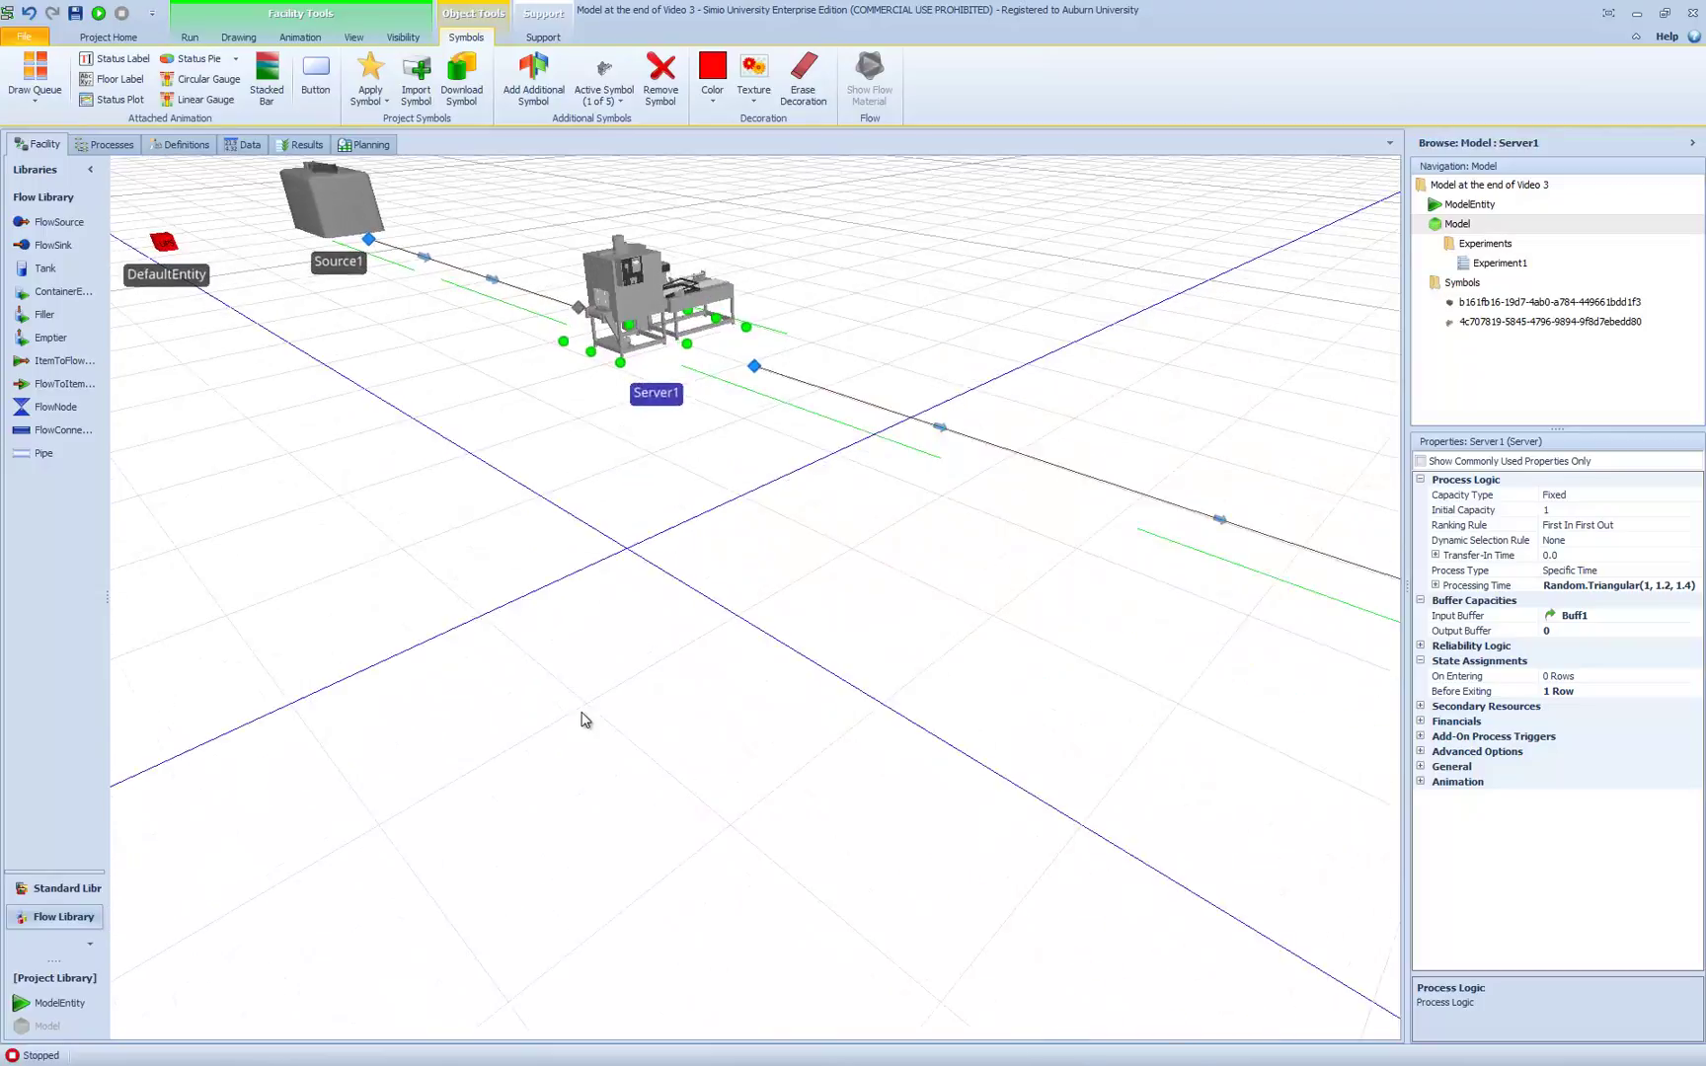
click(479, 815)
drag(479, 815, 373, 933)
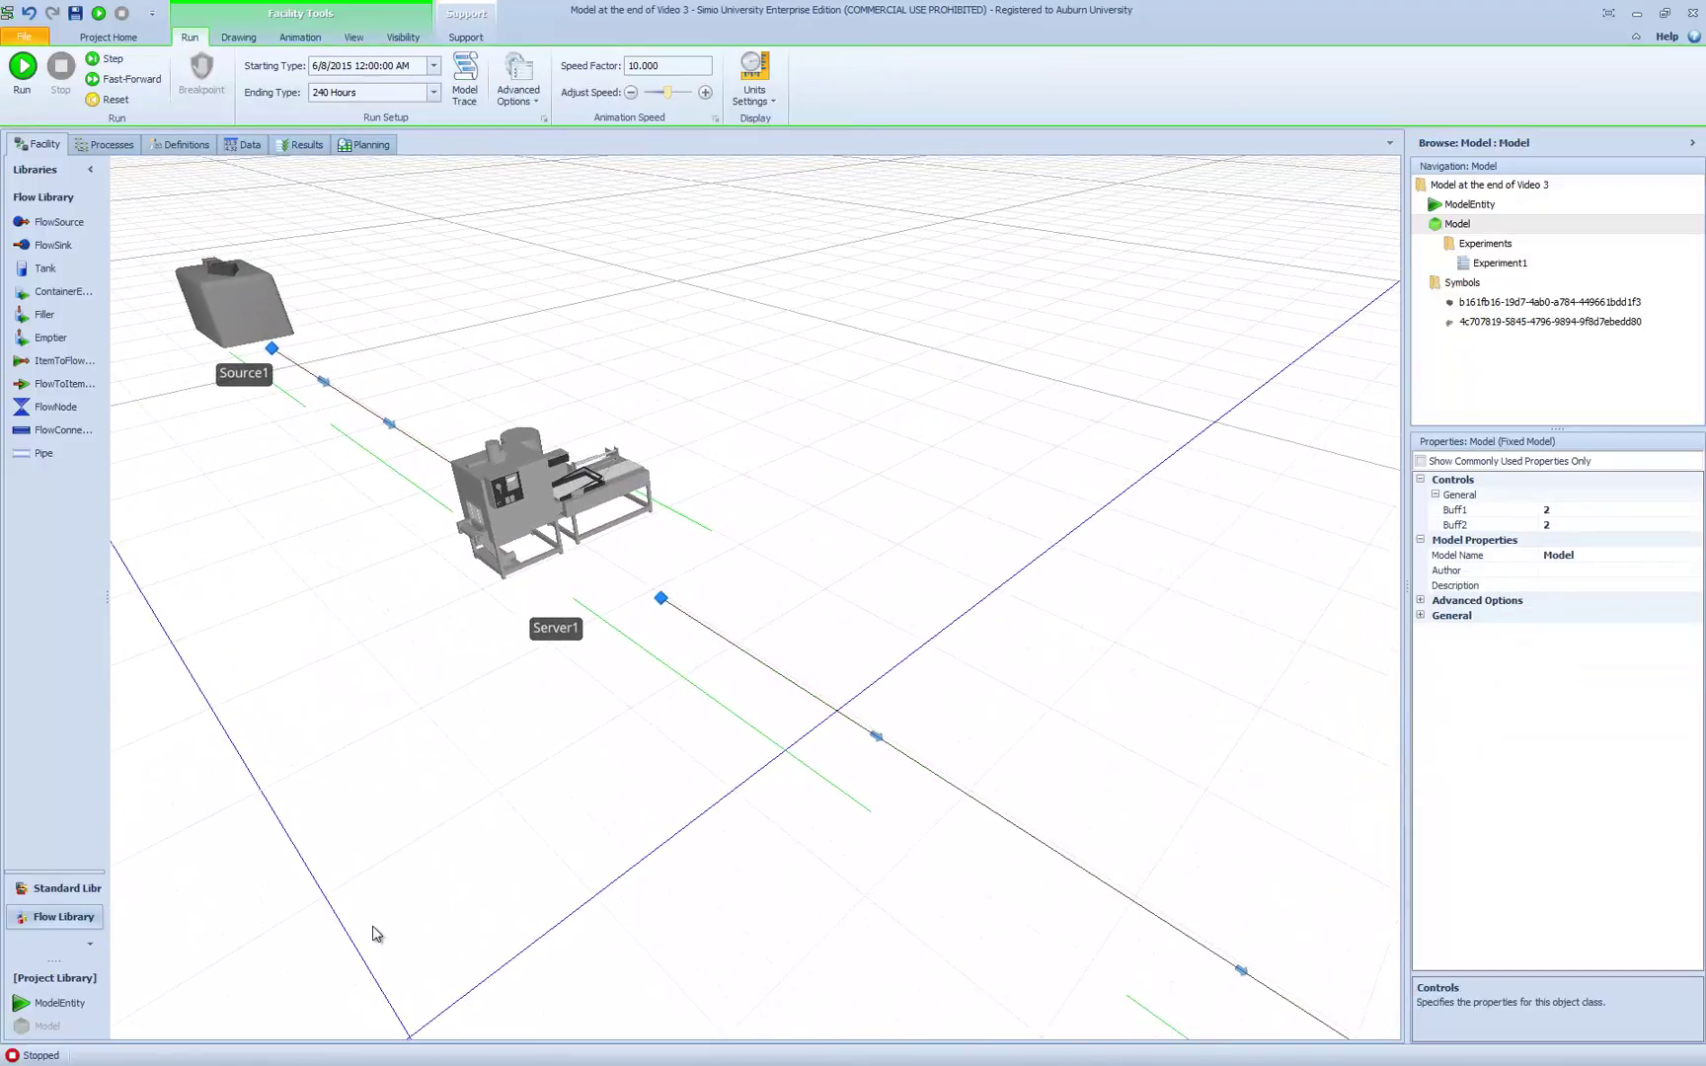
Step: Run the model and orbit and zoom the 3D view to watch boxes reach Server1
click(22, 66)
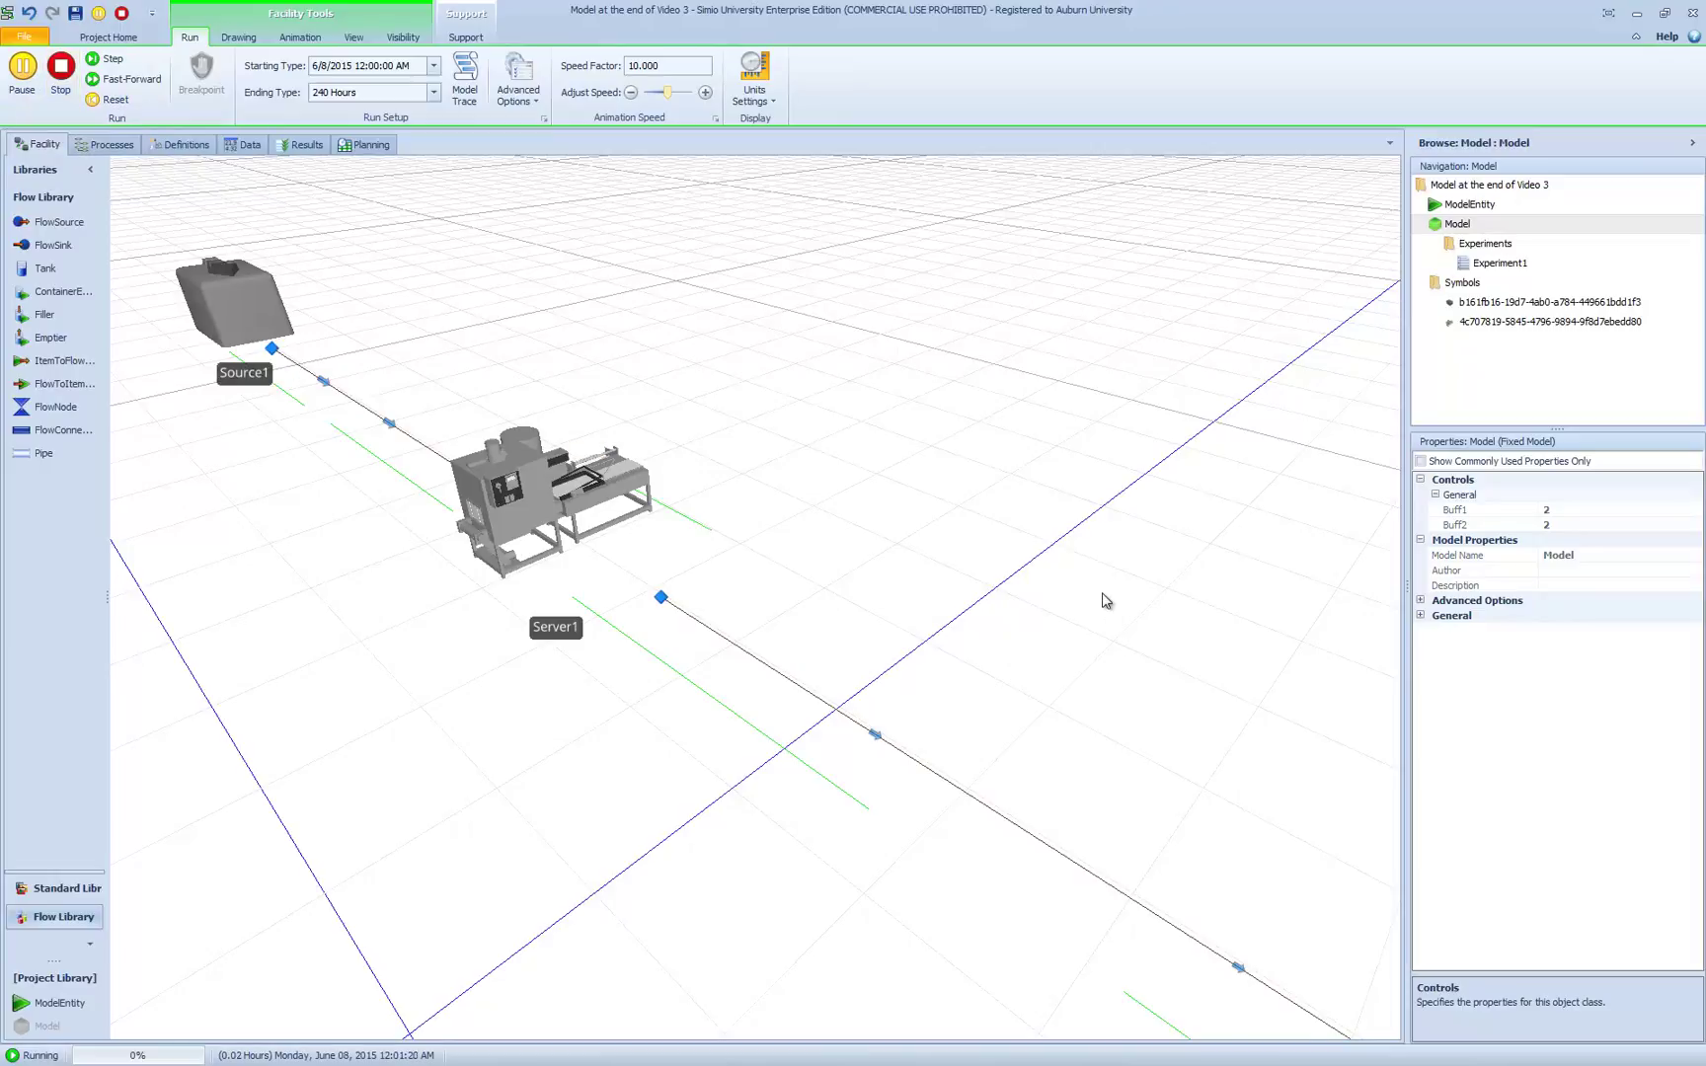
right_drag(1105, 600, 749, 605)
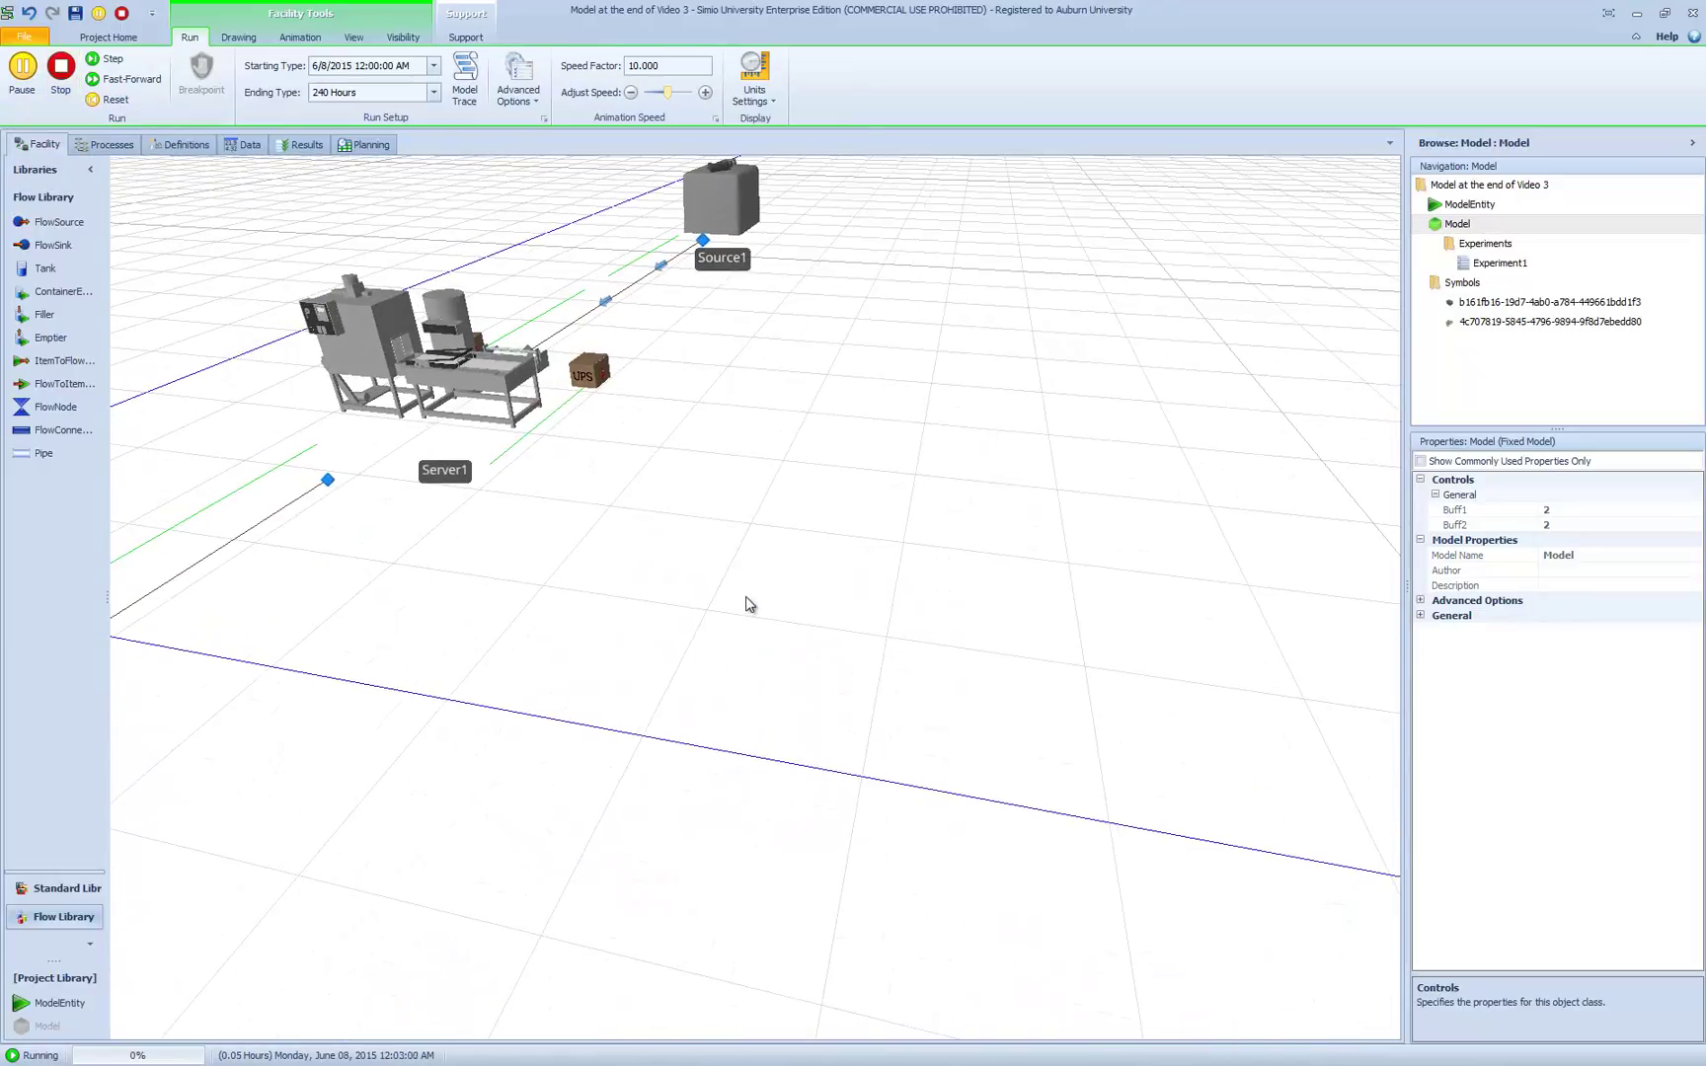
scroll(658, 601, up, 2)
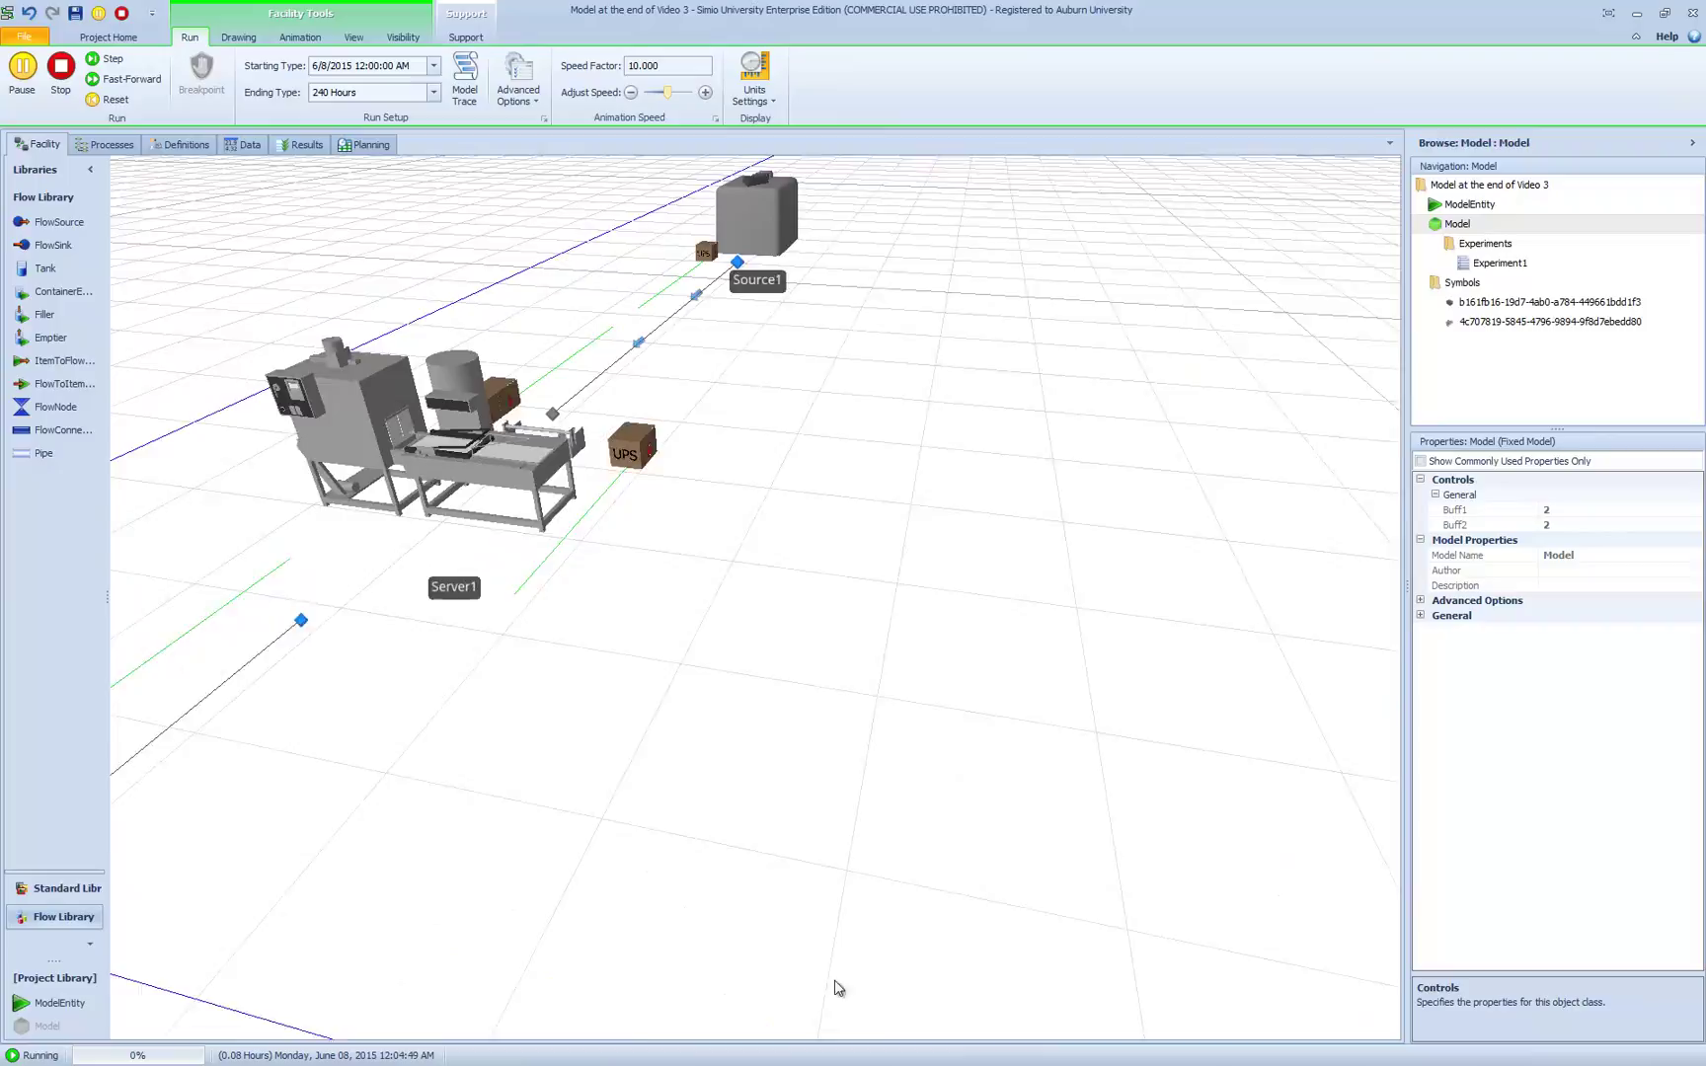
right_drag(834, 987, 861, 823)
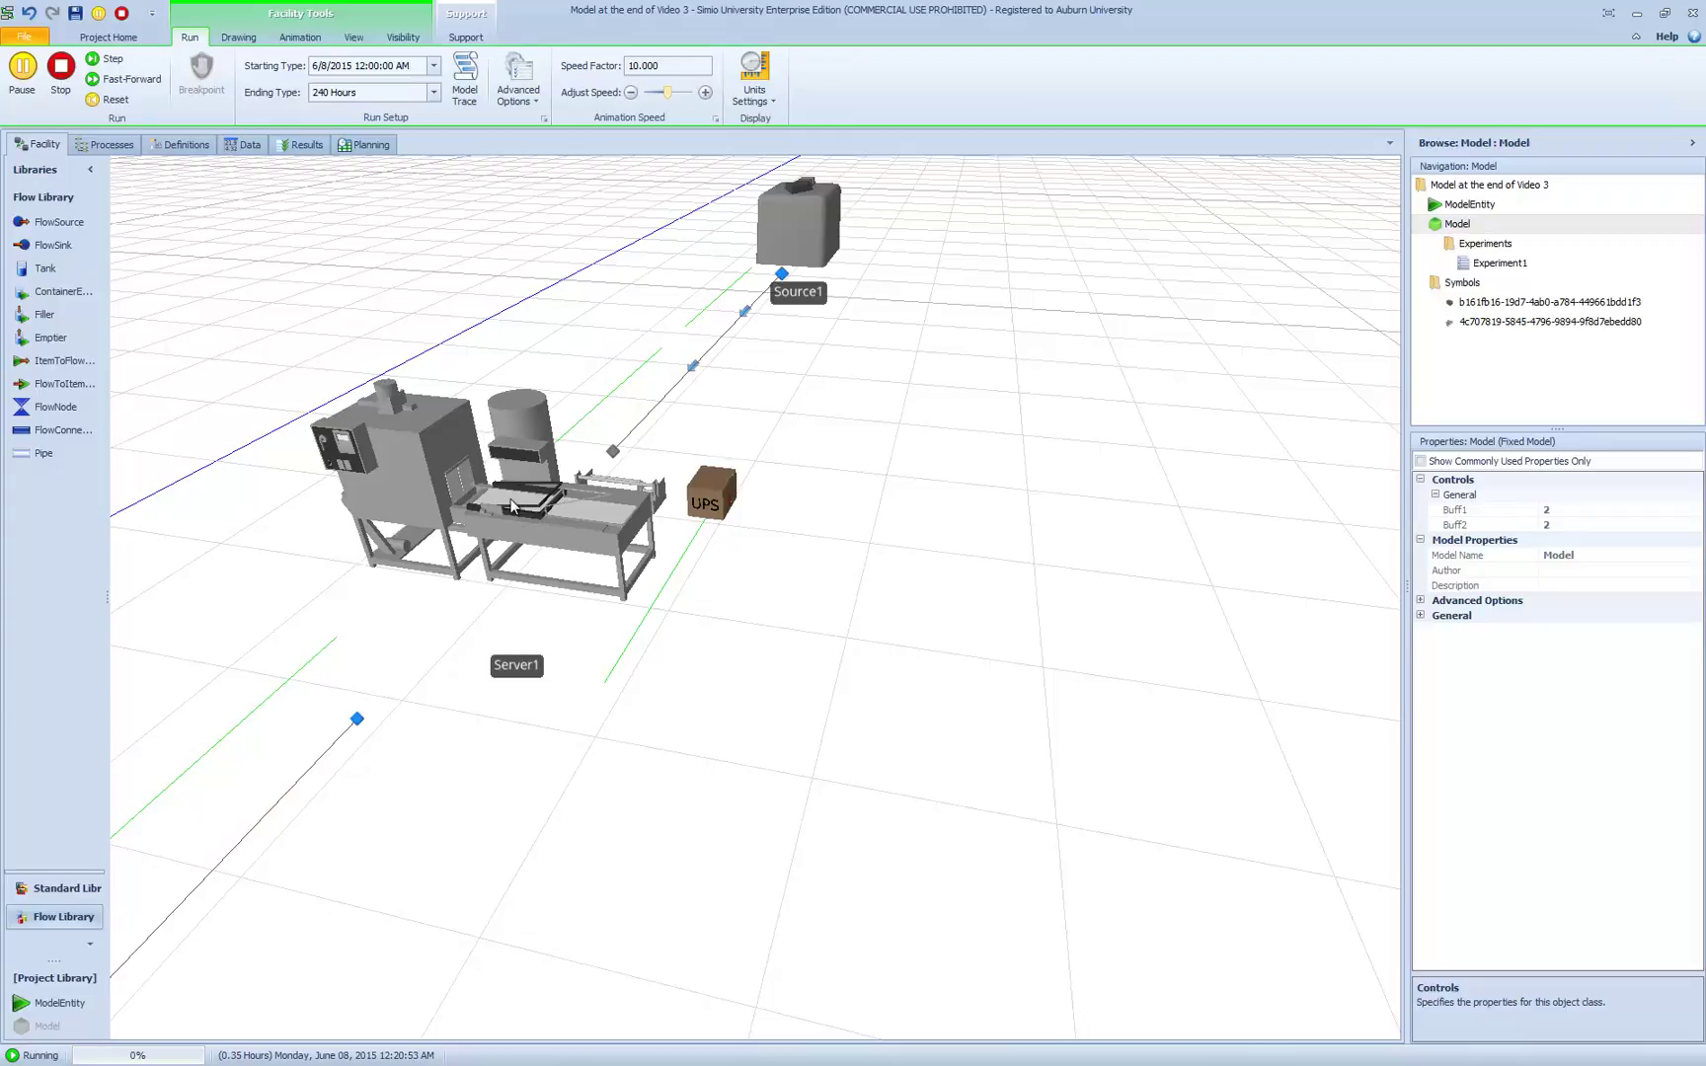
Step: Stop the run and move Server1's Processing.Contents queue line onto the Shrink Wrapper's table
click(60, 66)
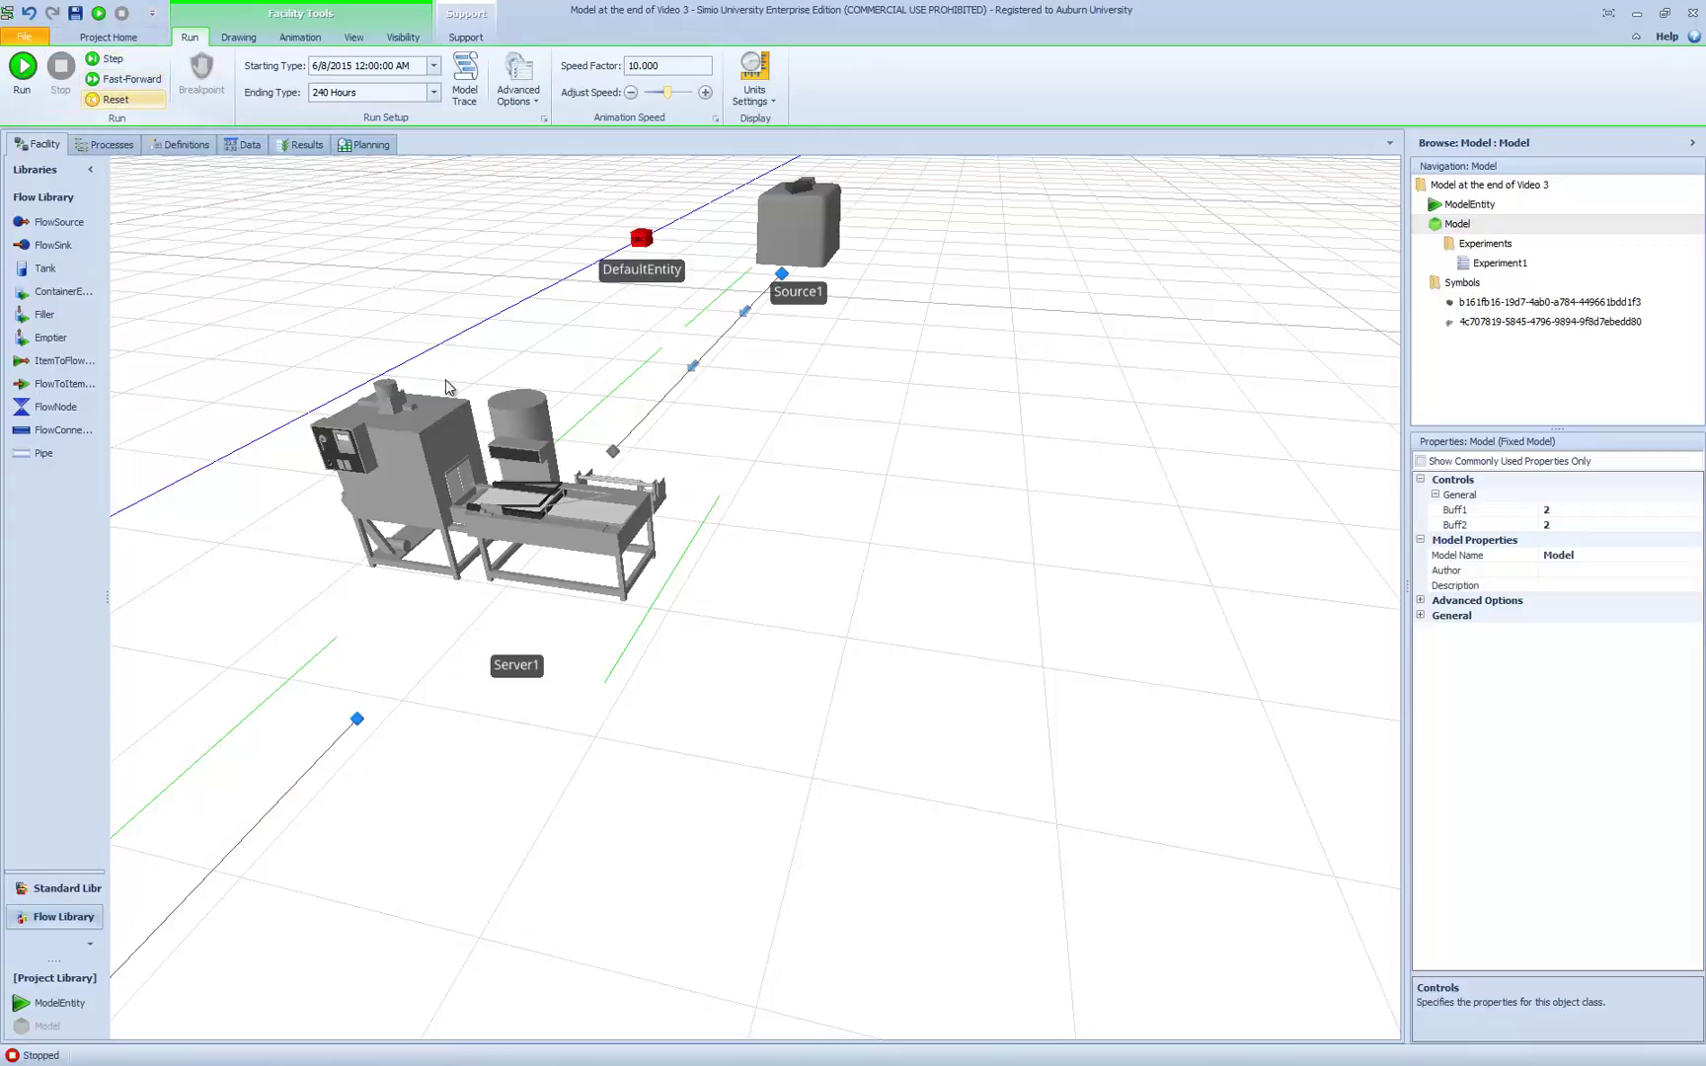
key(2)
drag(785, 636, 719, 502)
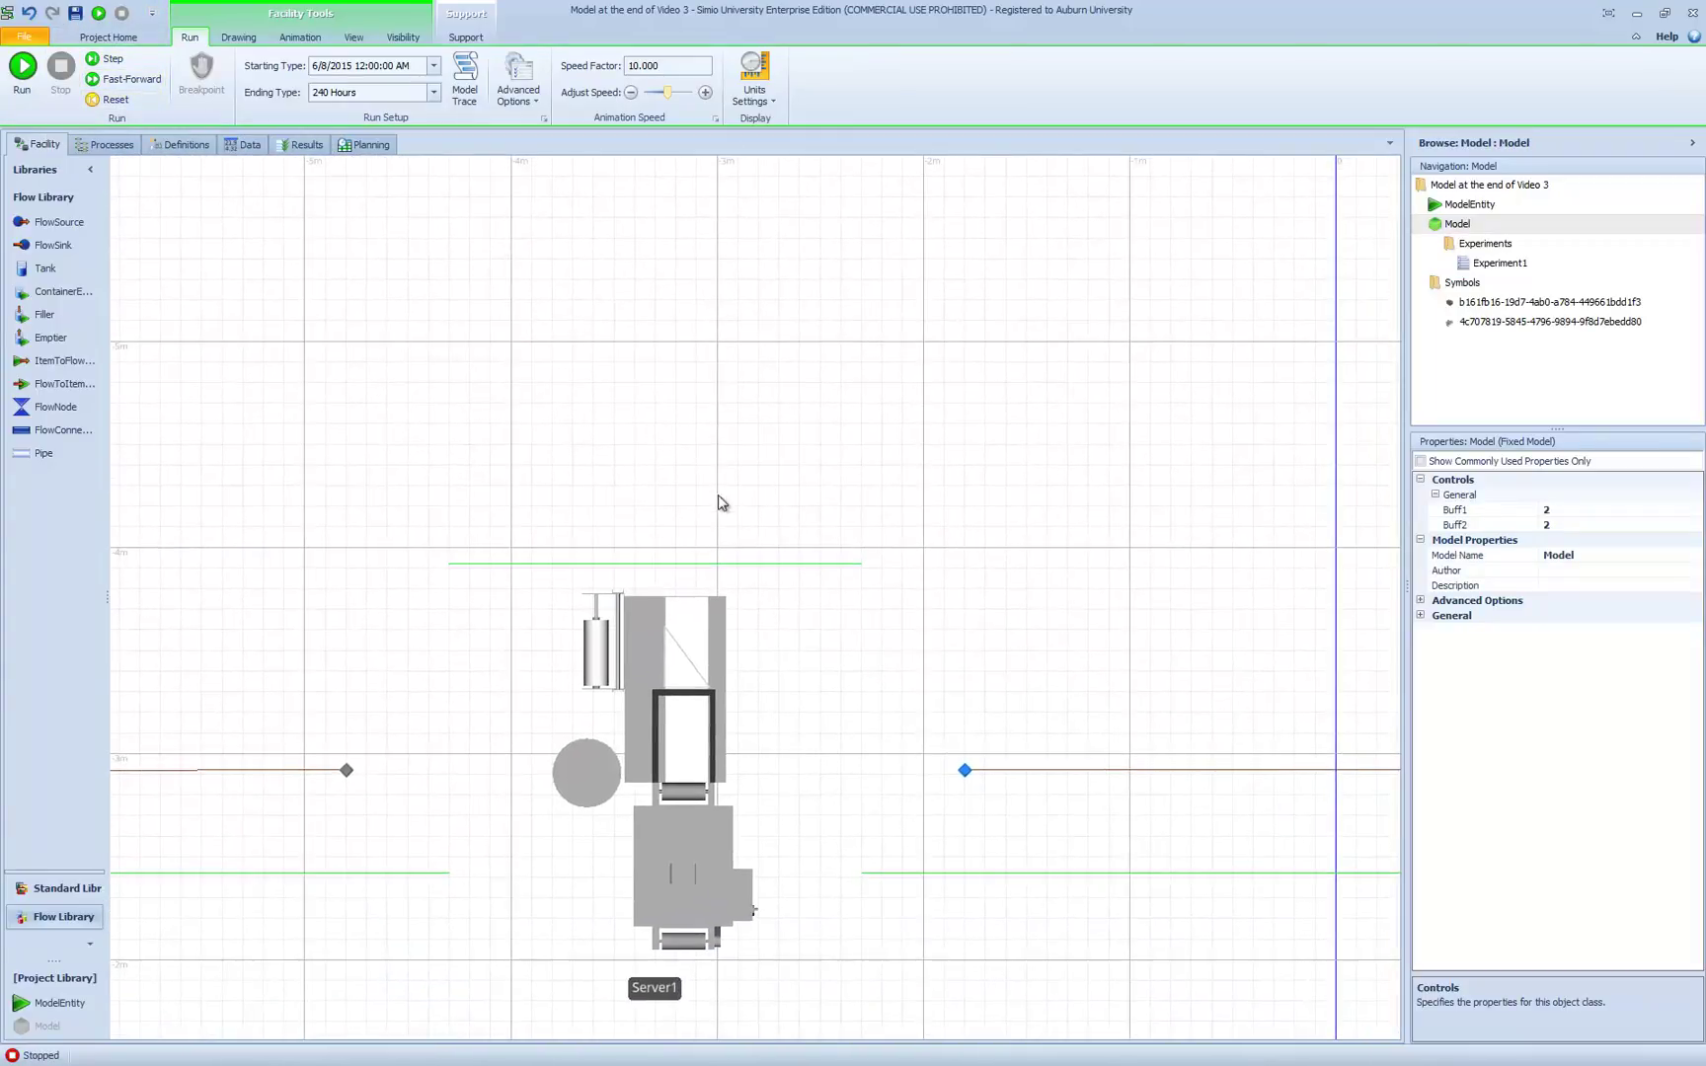
drag(746, 569, 971, 743)
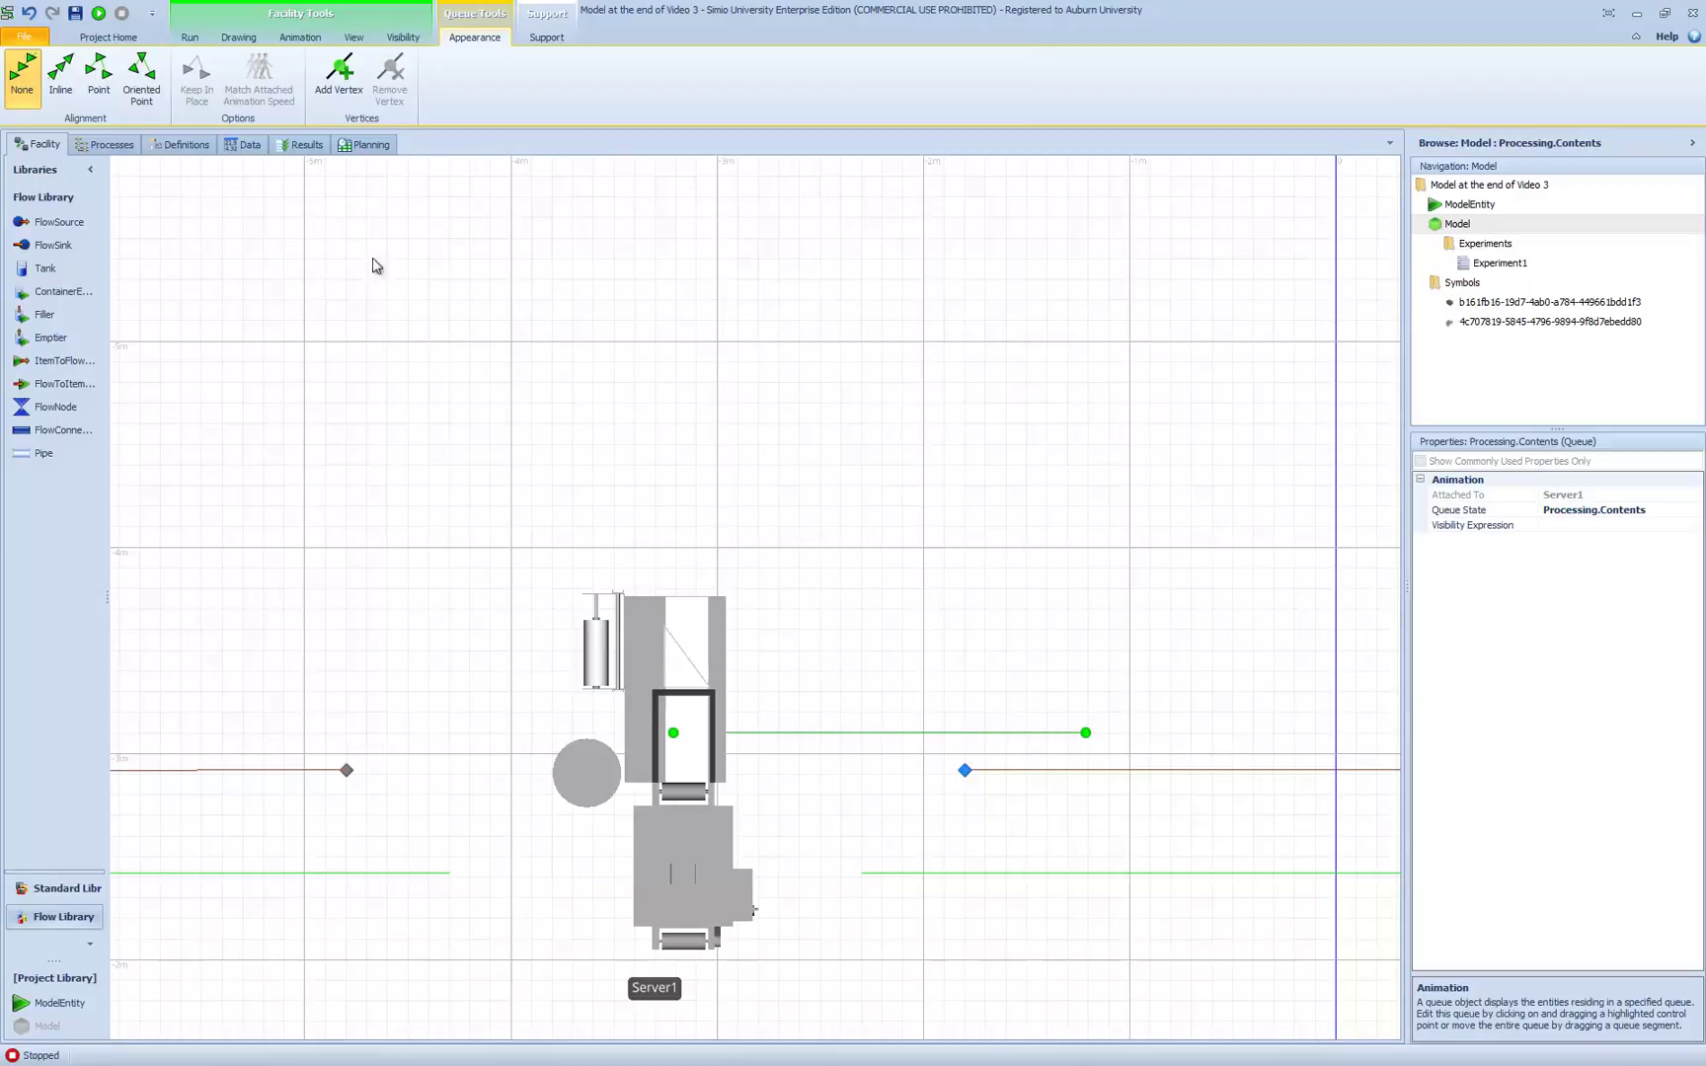
click(98, 13)
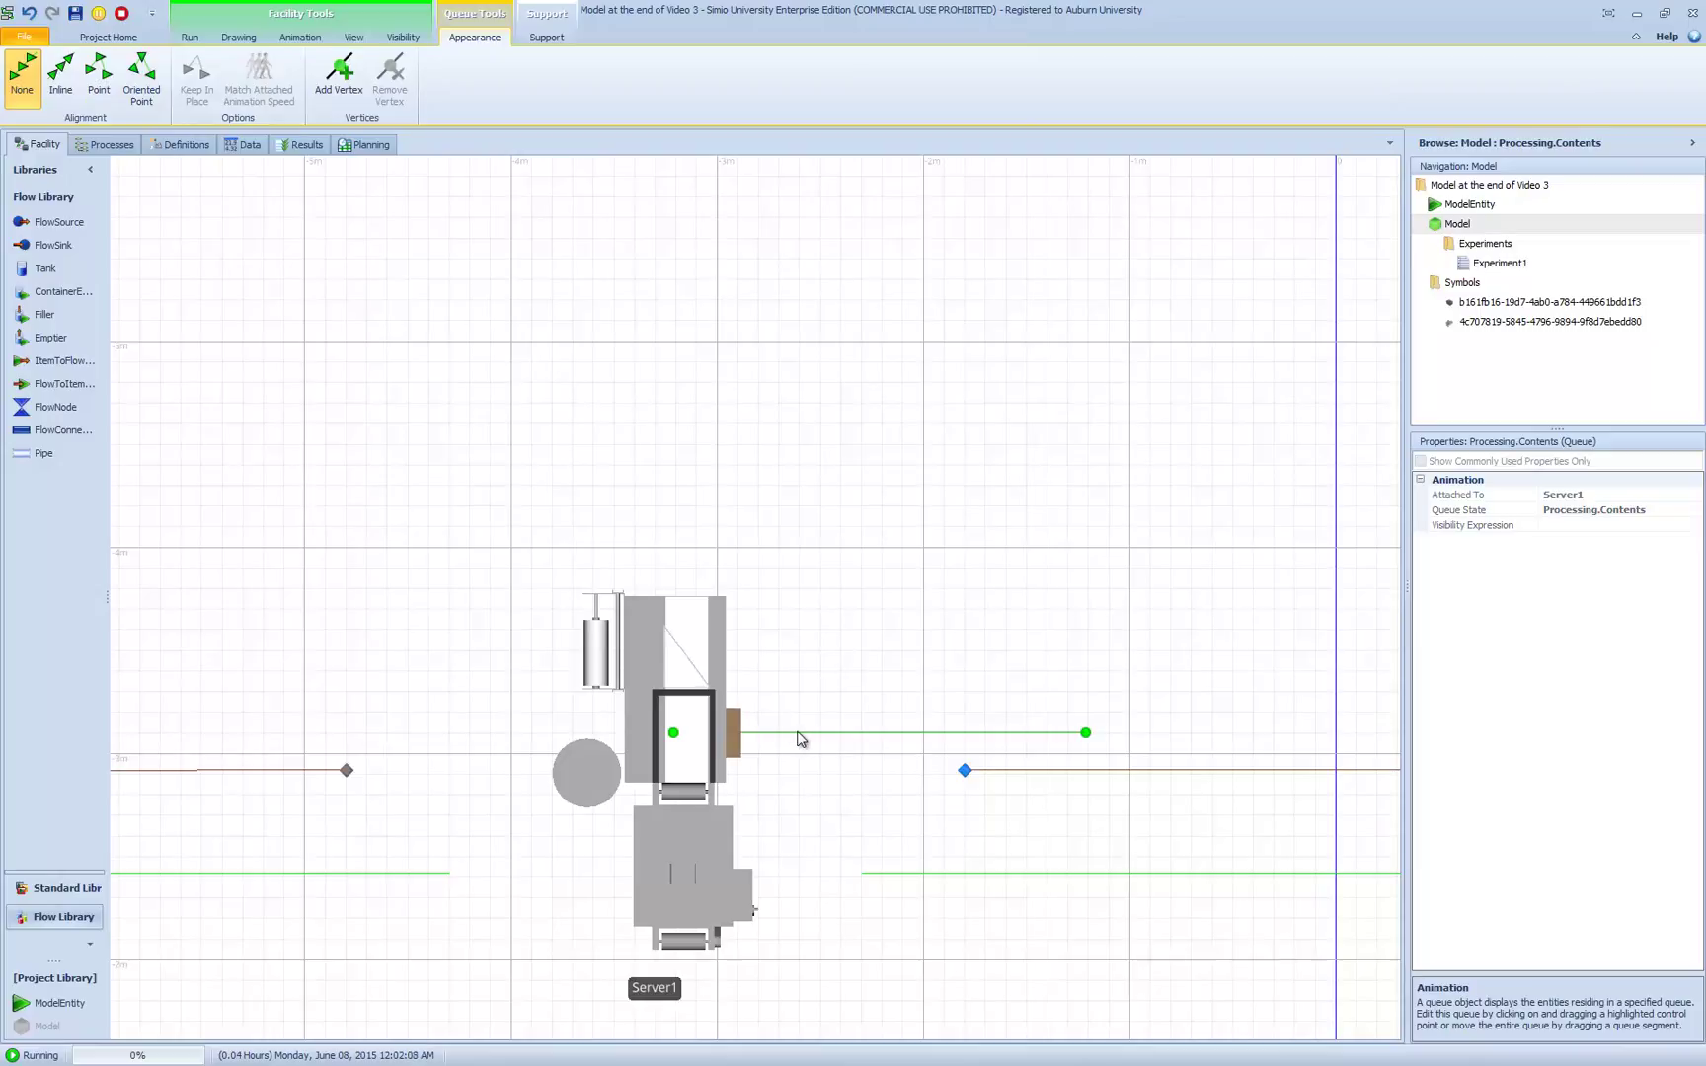
drag(795, 733, 762, 736)
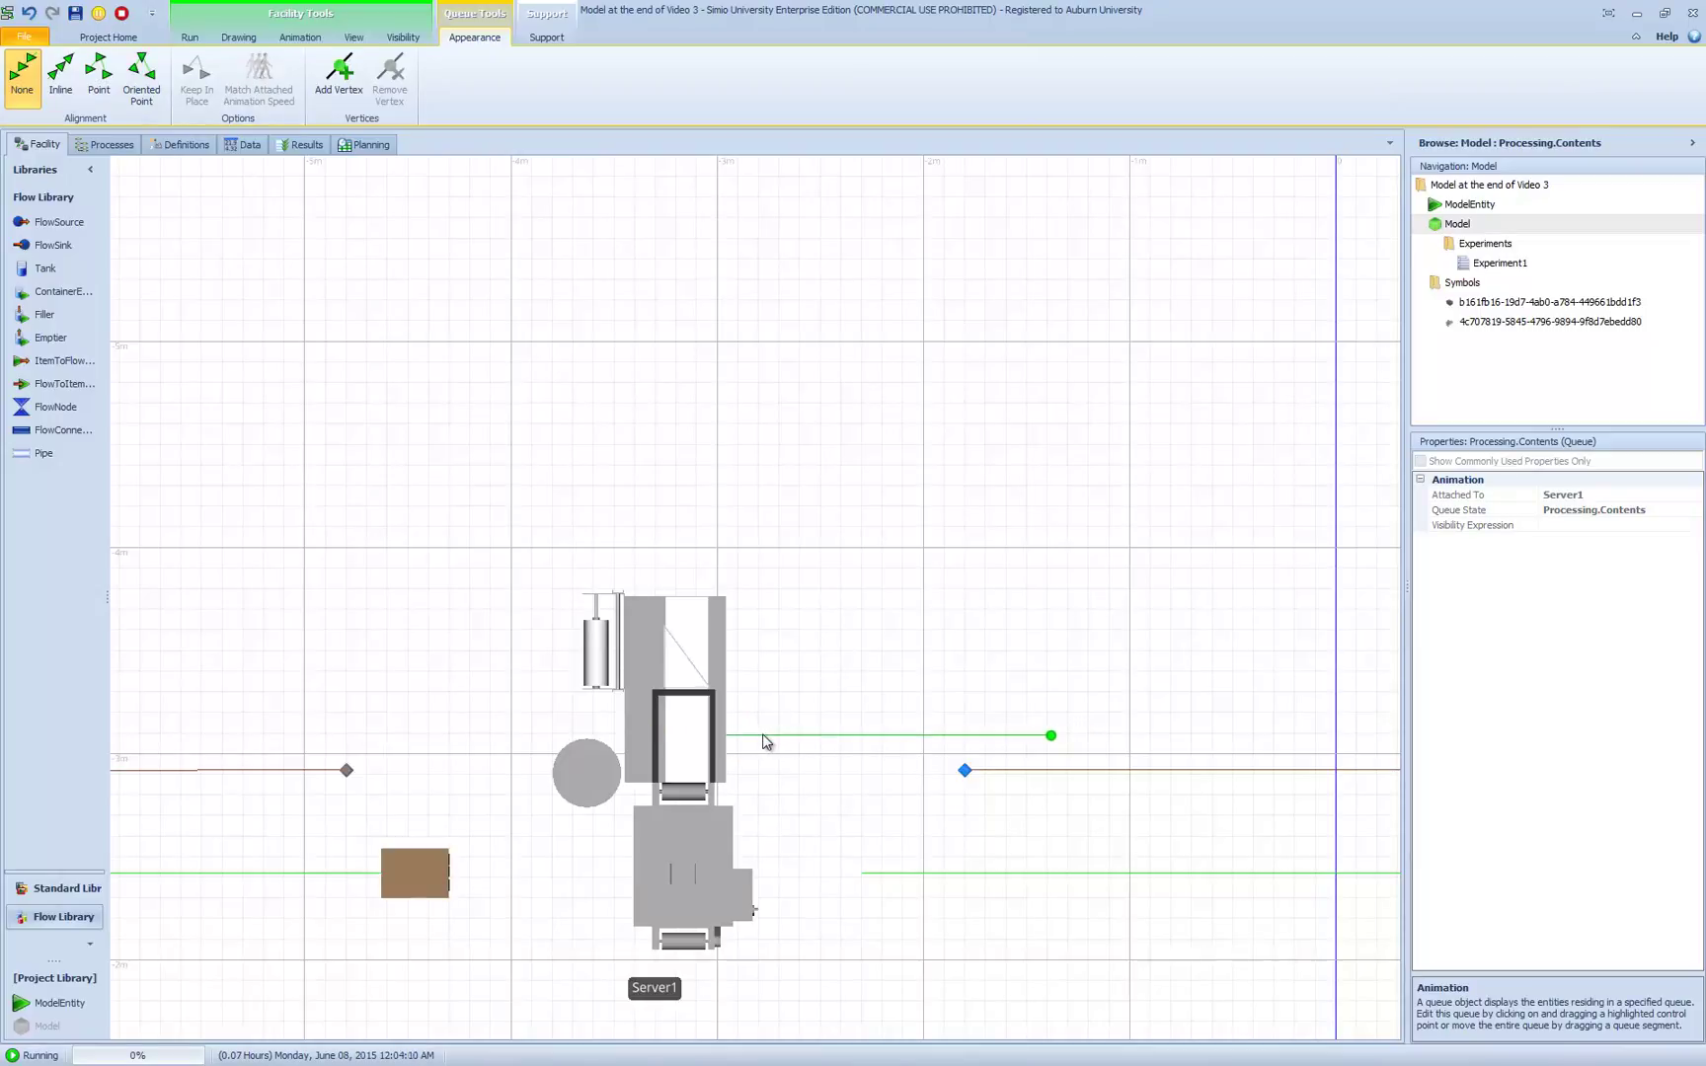
key(3)
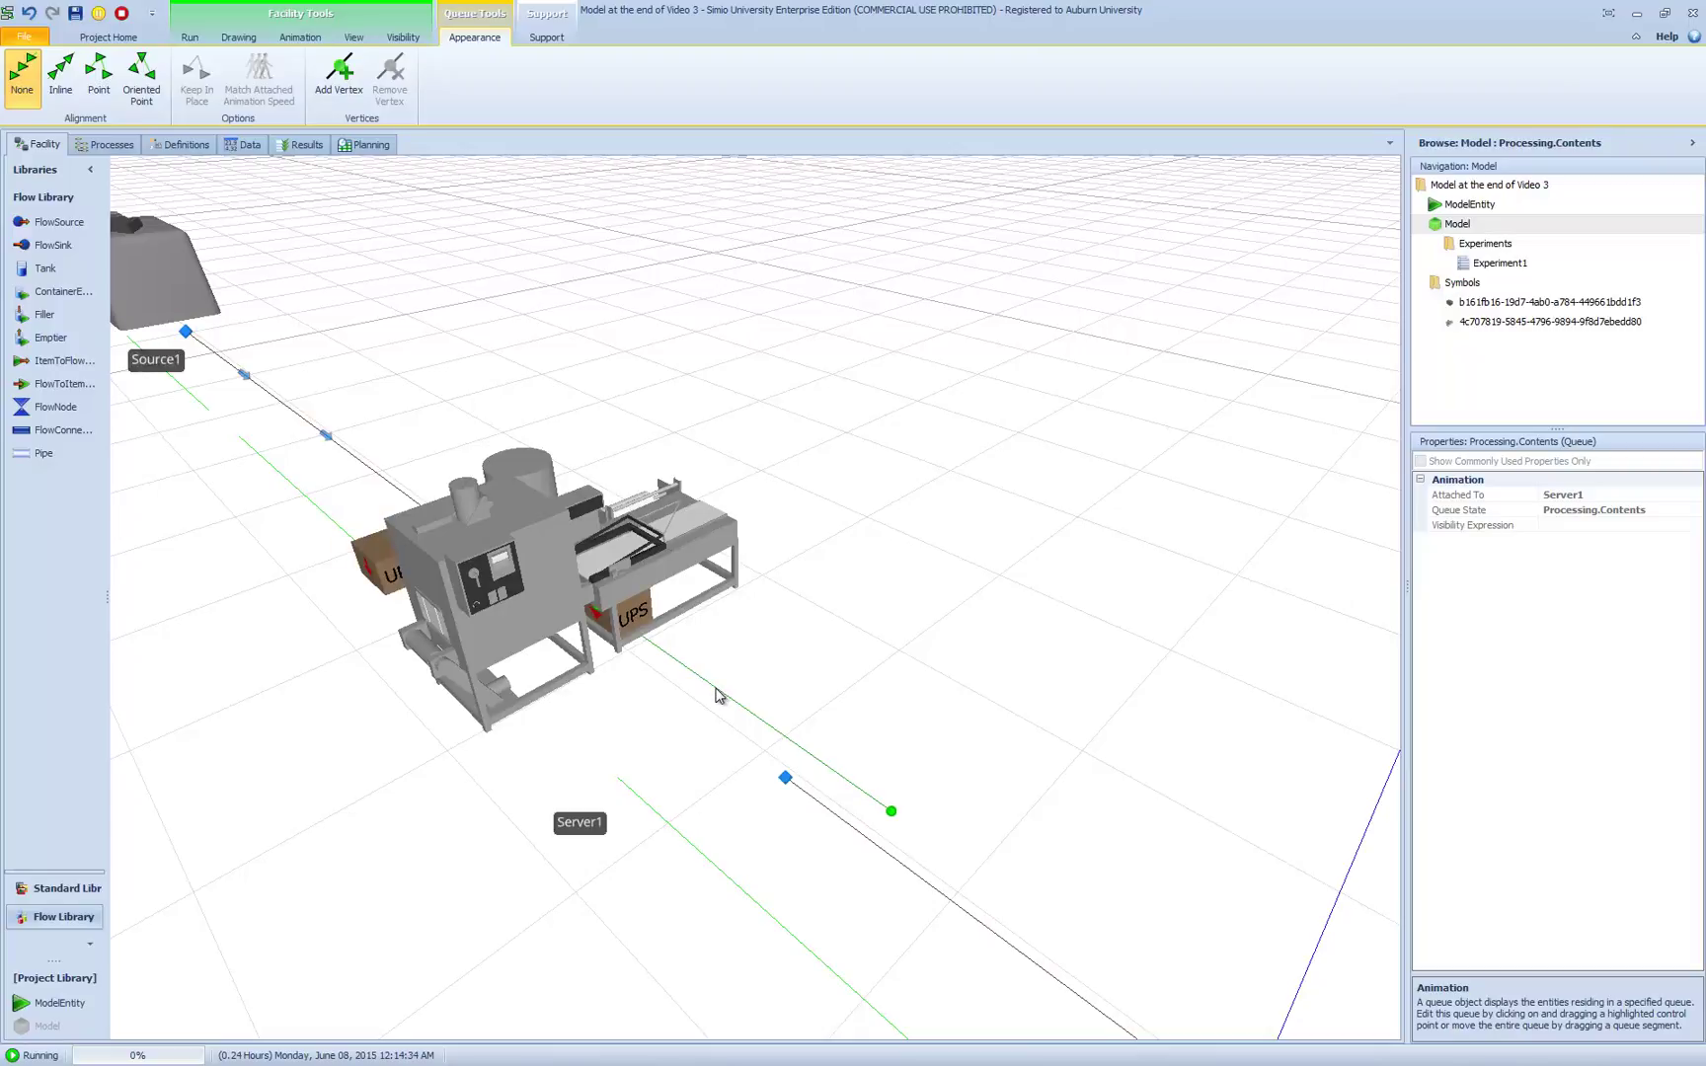
drag(716, 694, 697, 615)
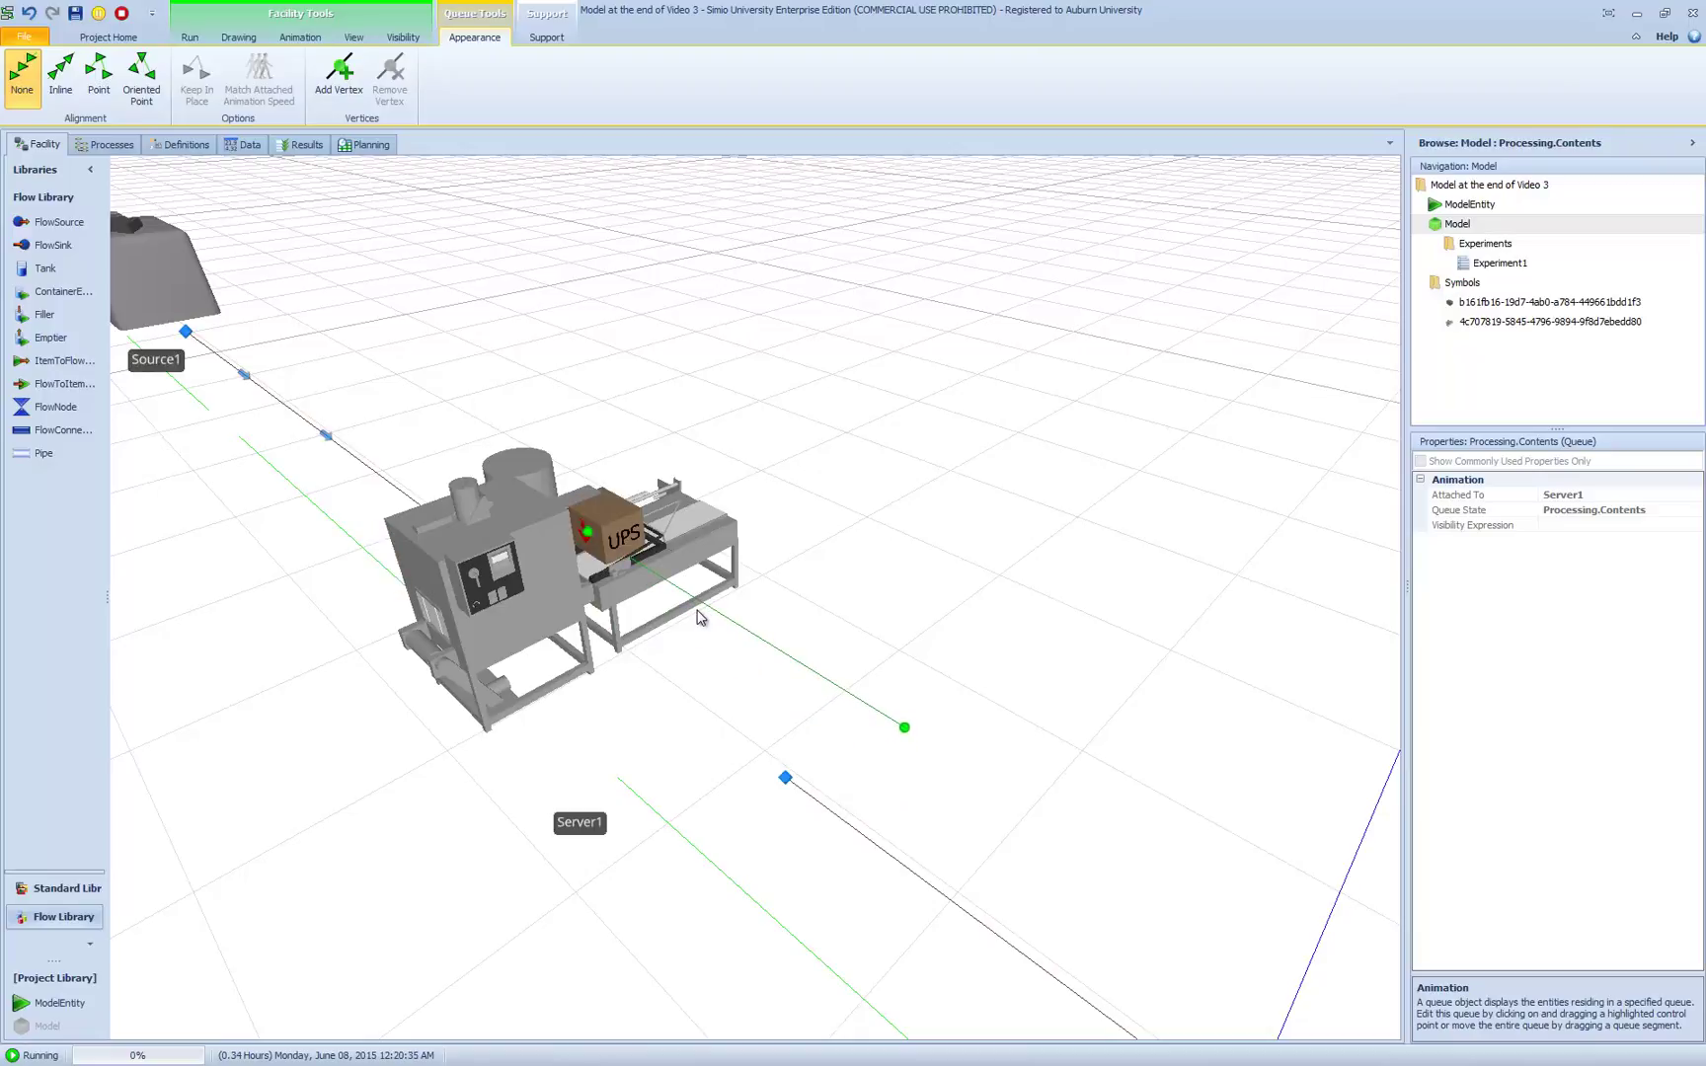
click(640, 679)
right_drag(595, 795, 697, 761)
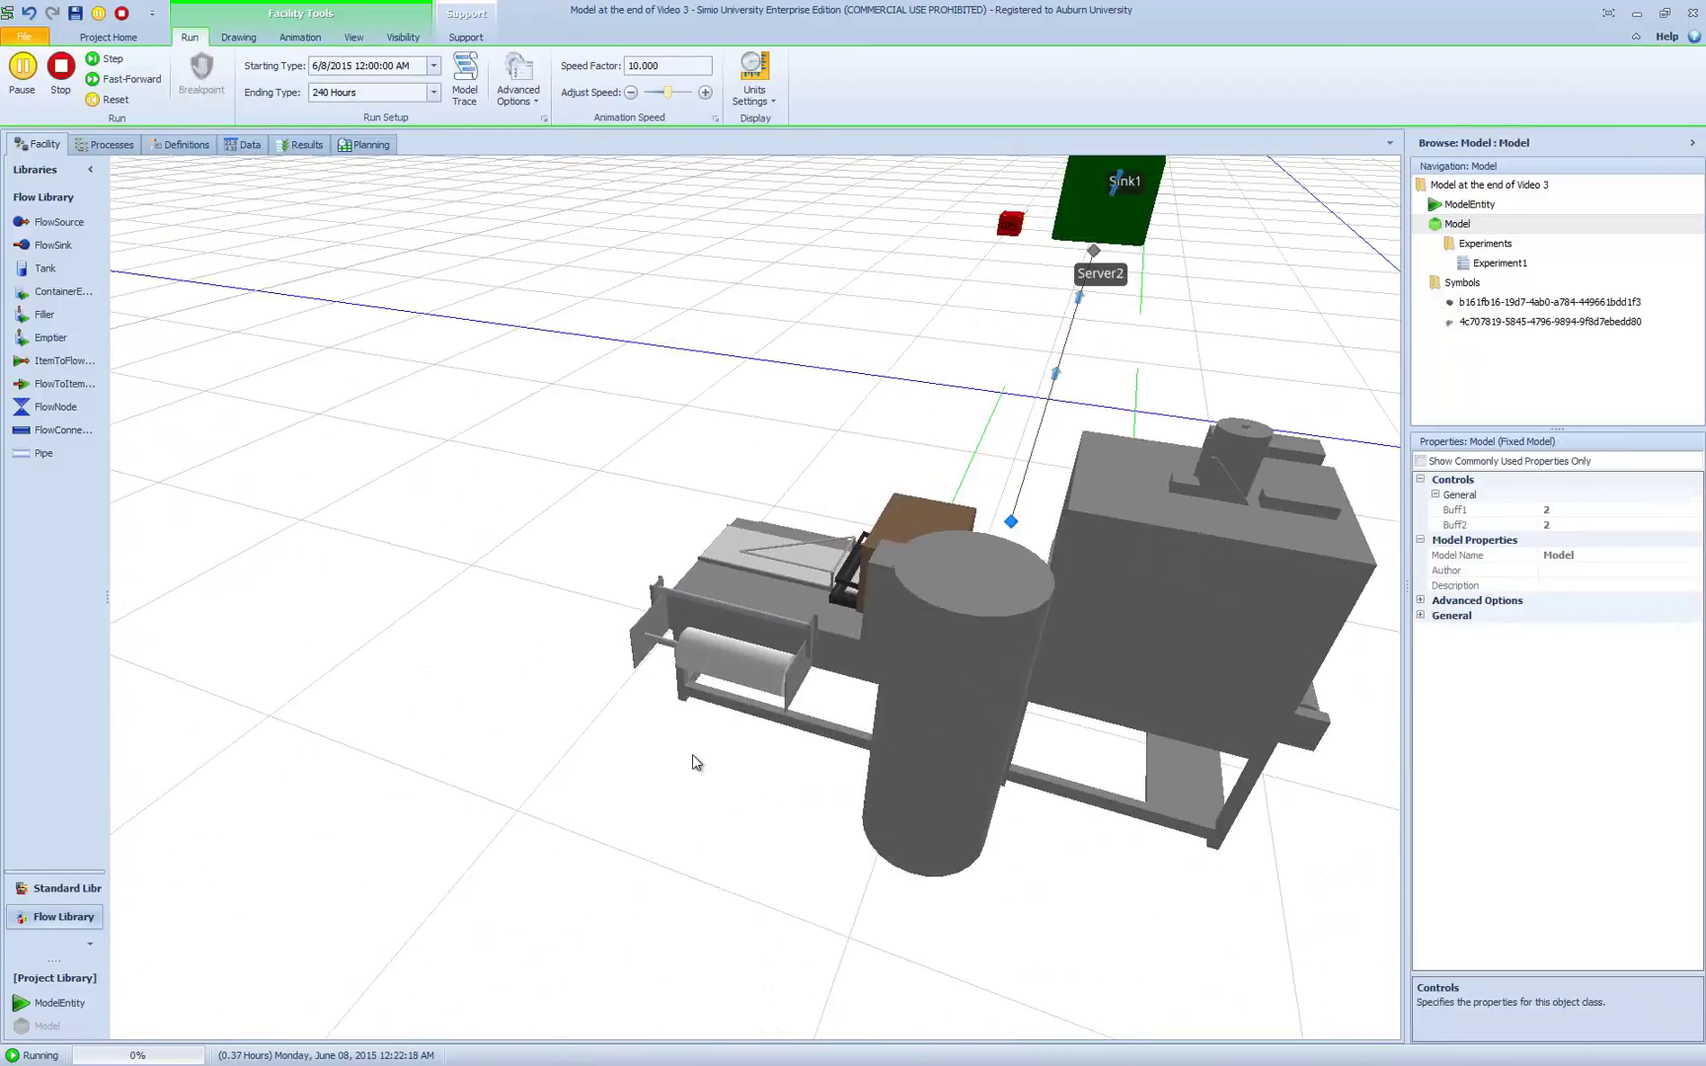
scroll(724, 743, up, 4)
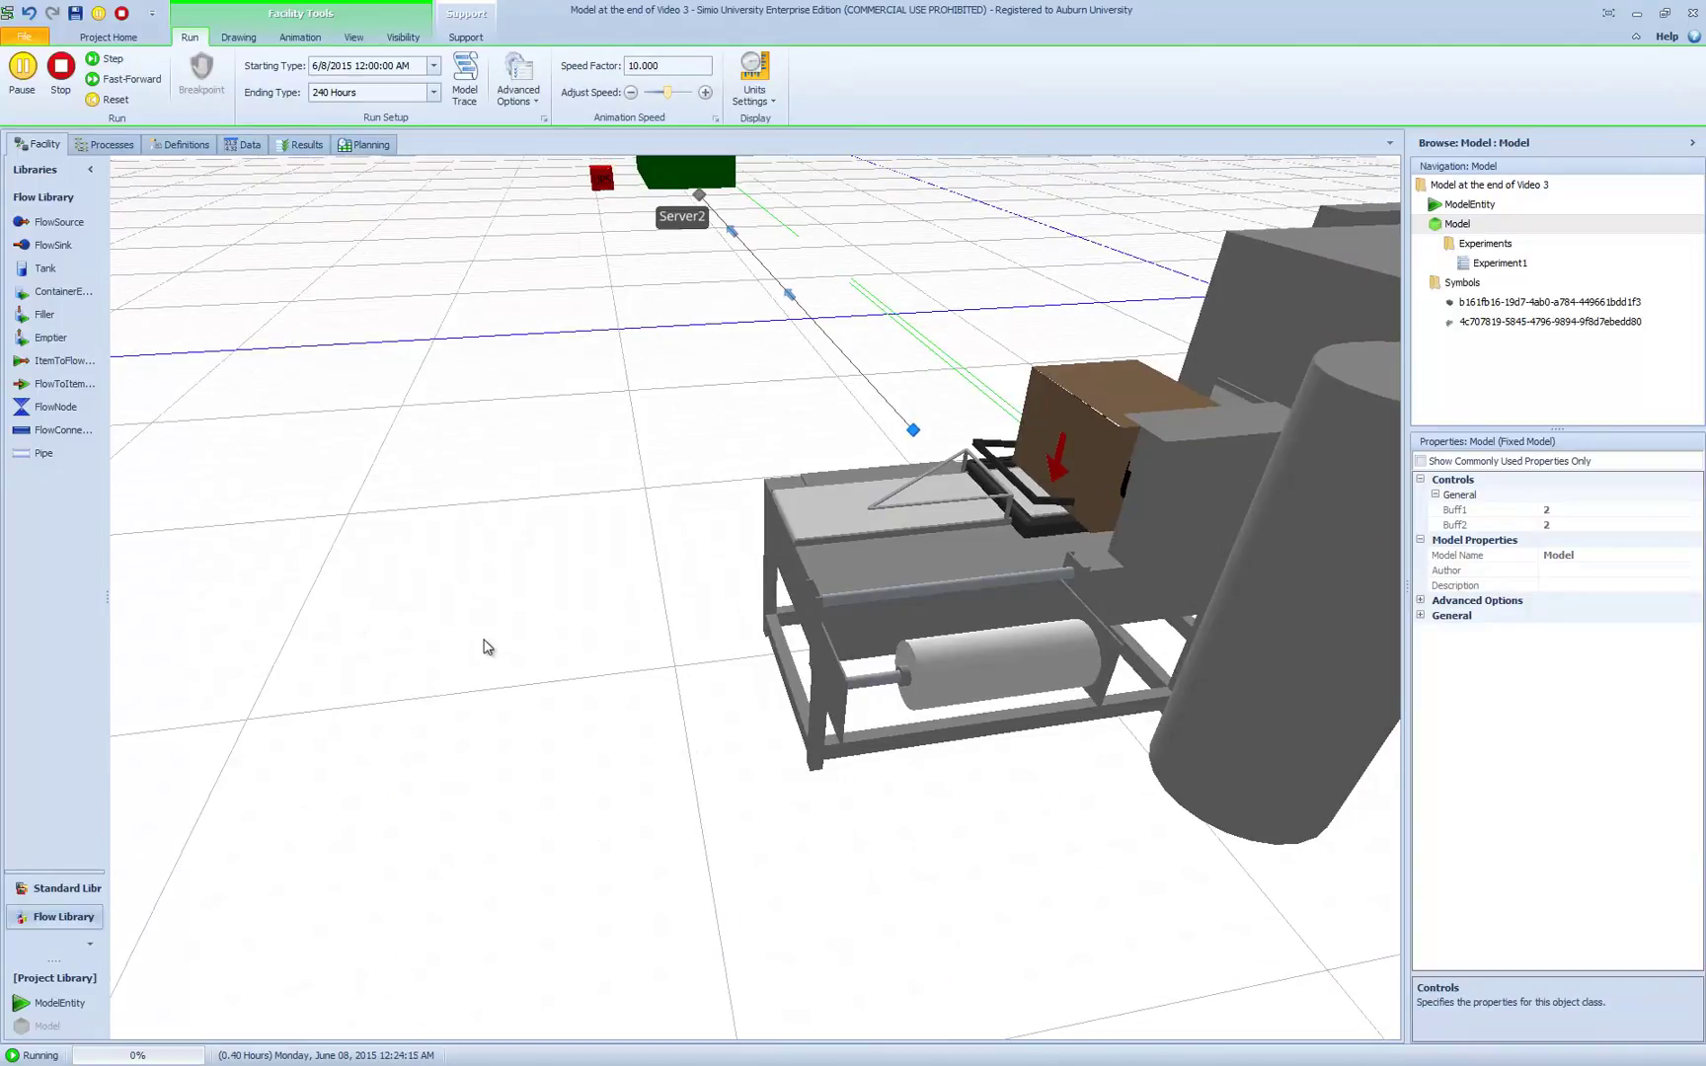
right_drag(487, 643, 563, 743)
scroll(564, 742, down, 4)
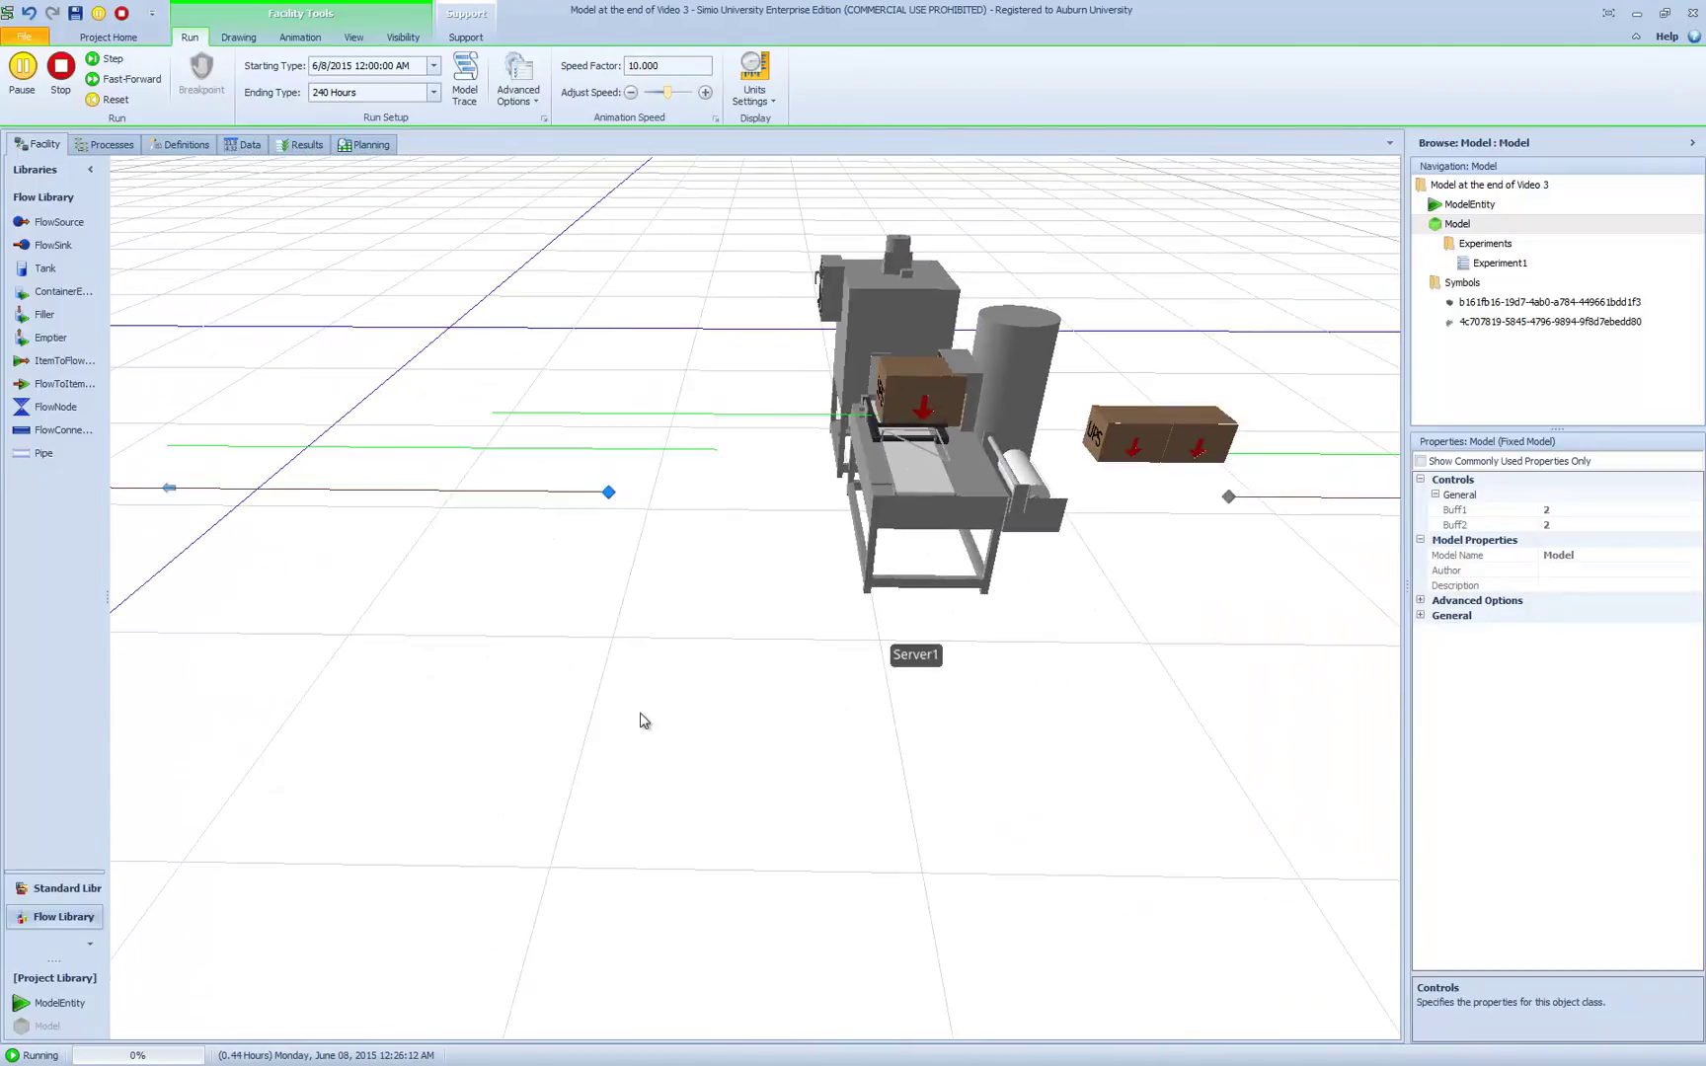
right_drag(688, 737, 552, 654)
scroll(549, 657, down, 3)
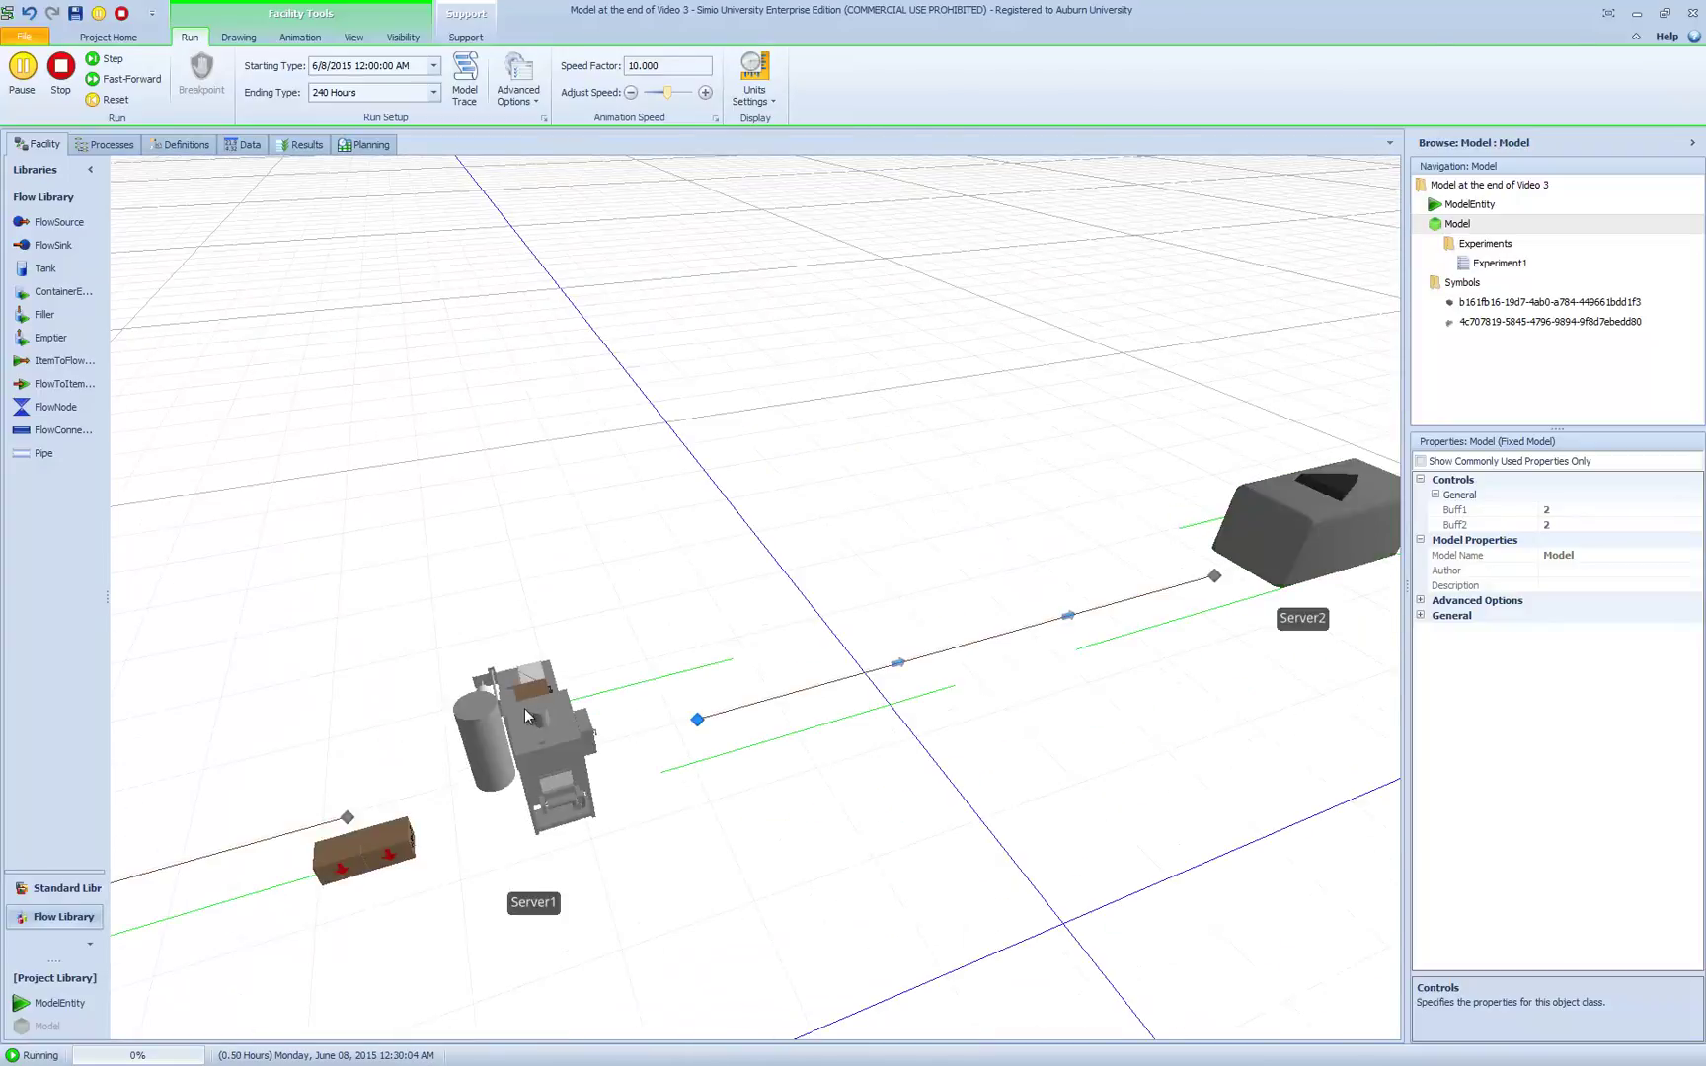
key(2)
scroll(745, 713, up, 2)
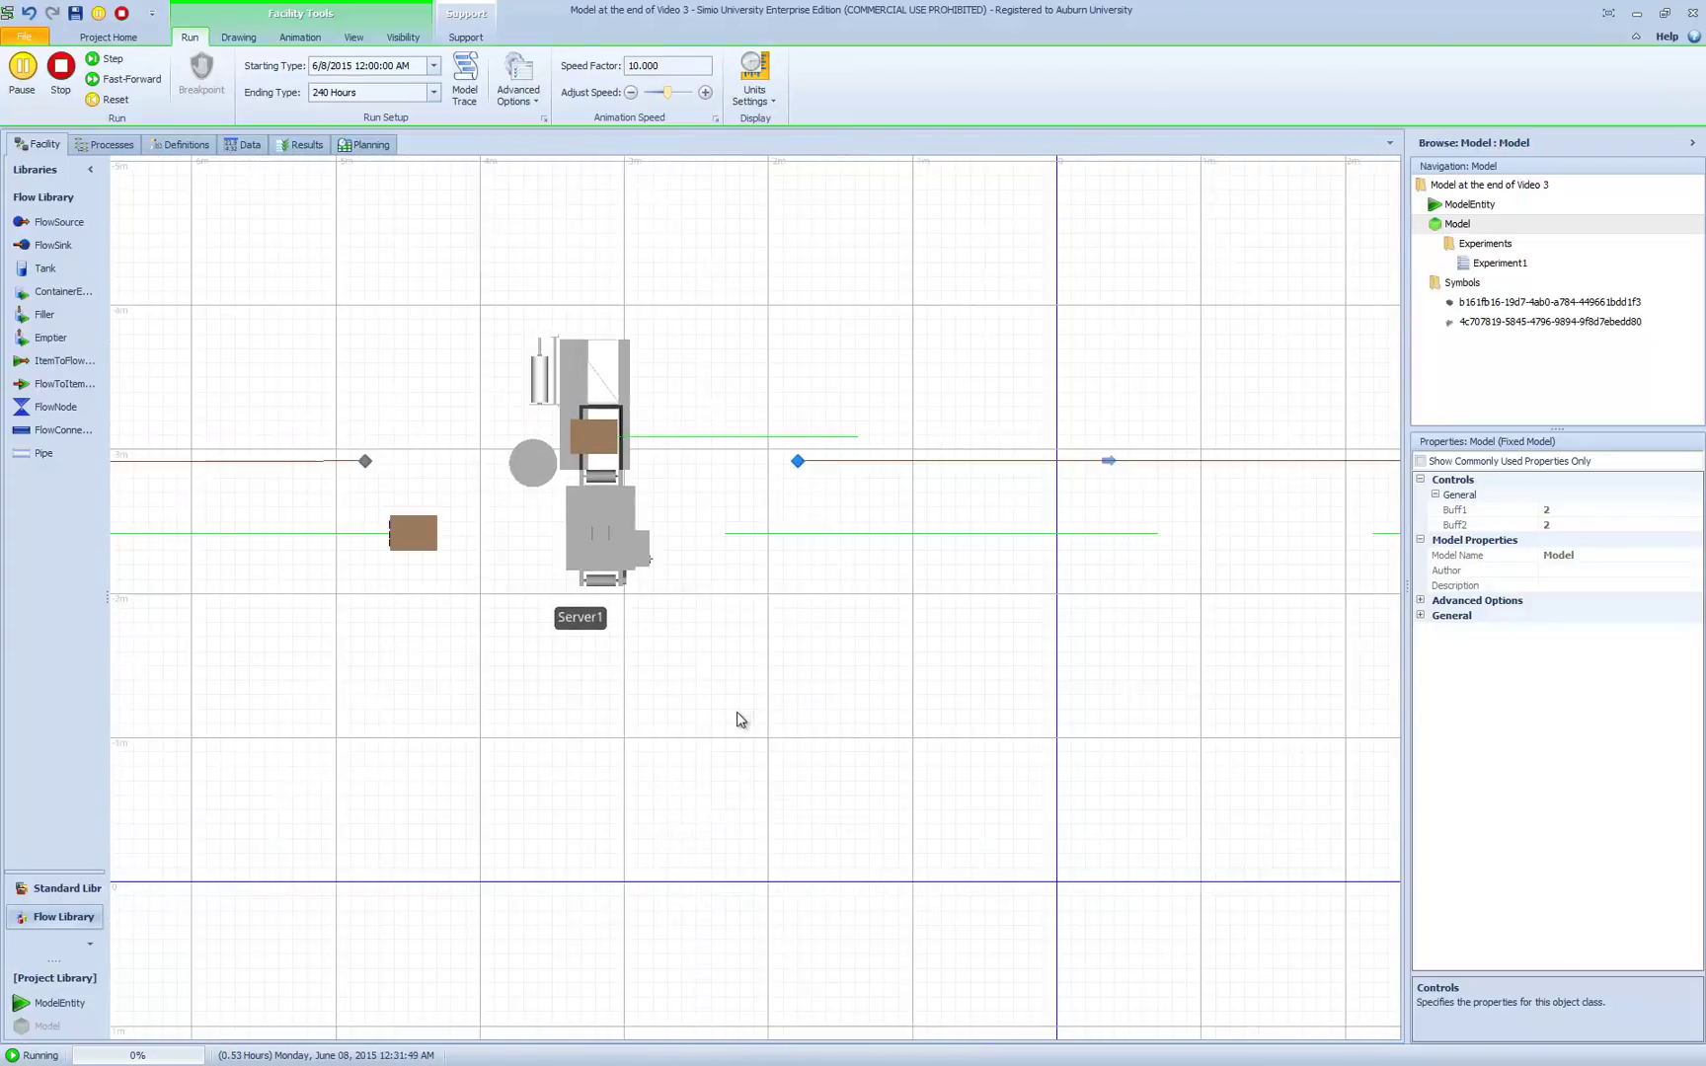
drag(738, 716, 891, 830)
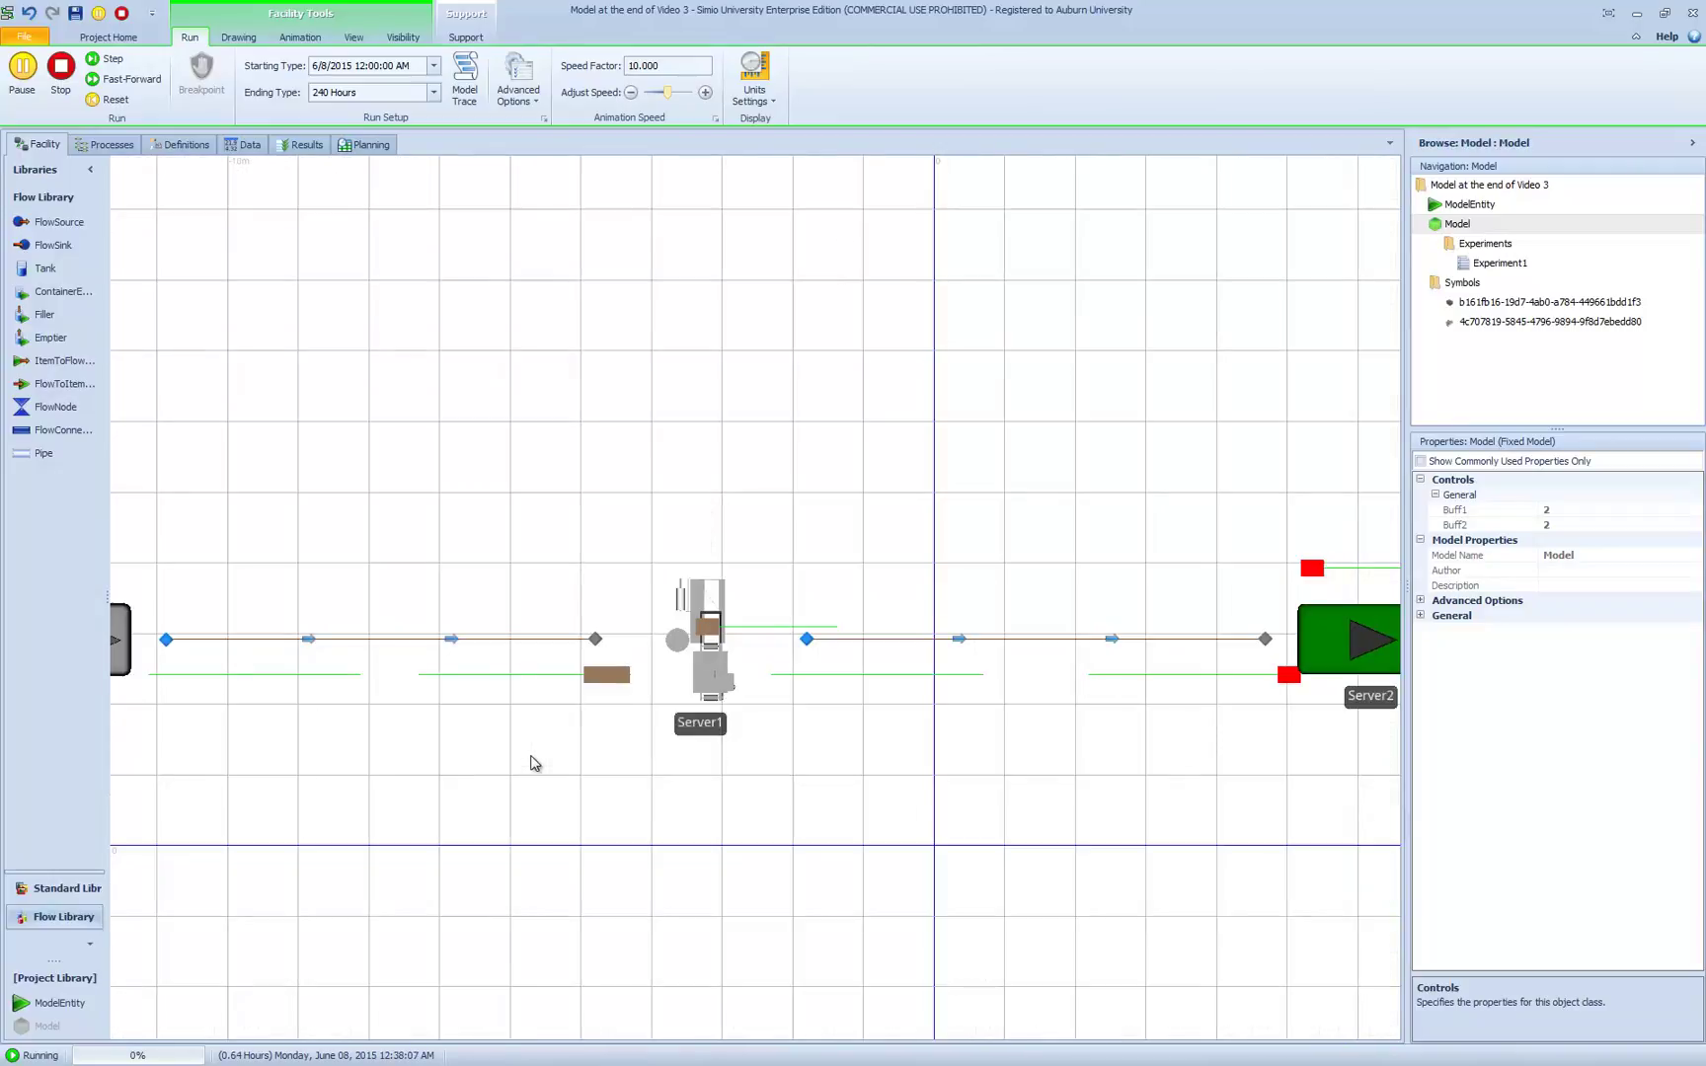
scroll(533, 761, down, 2)
Step: Stop the run, convert Connector1 from Source1 to Server1 into a conveyor, and rerun
click(60, 65)
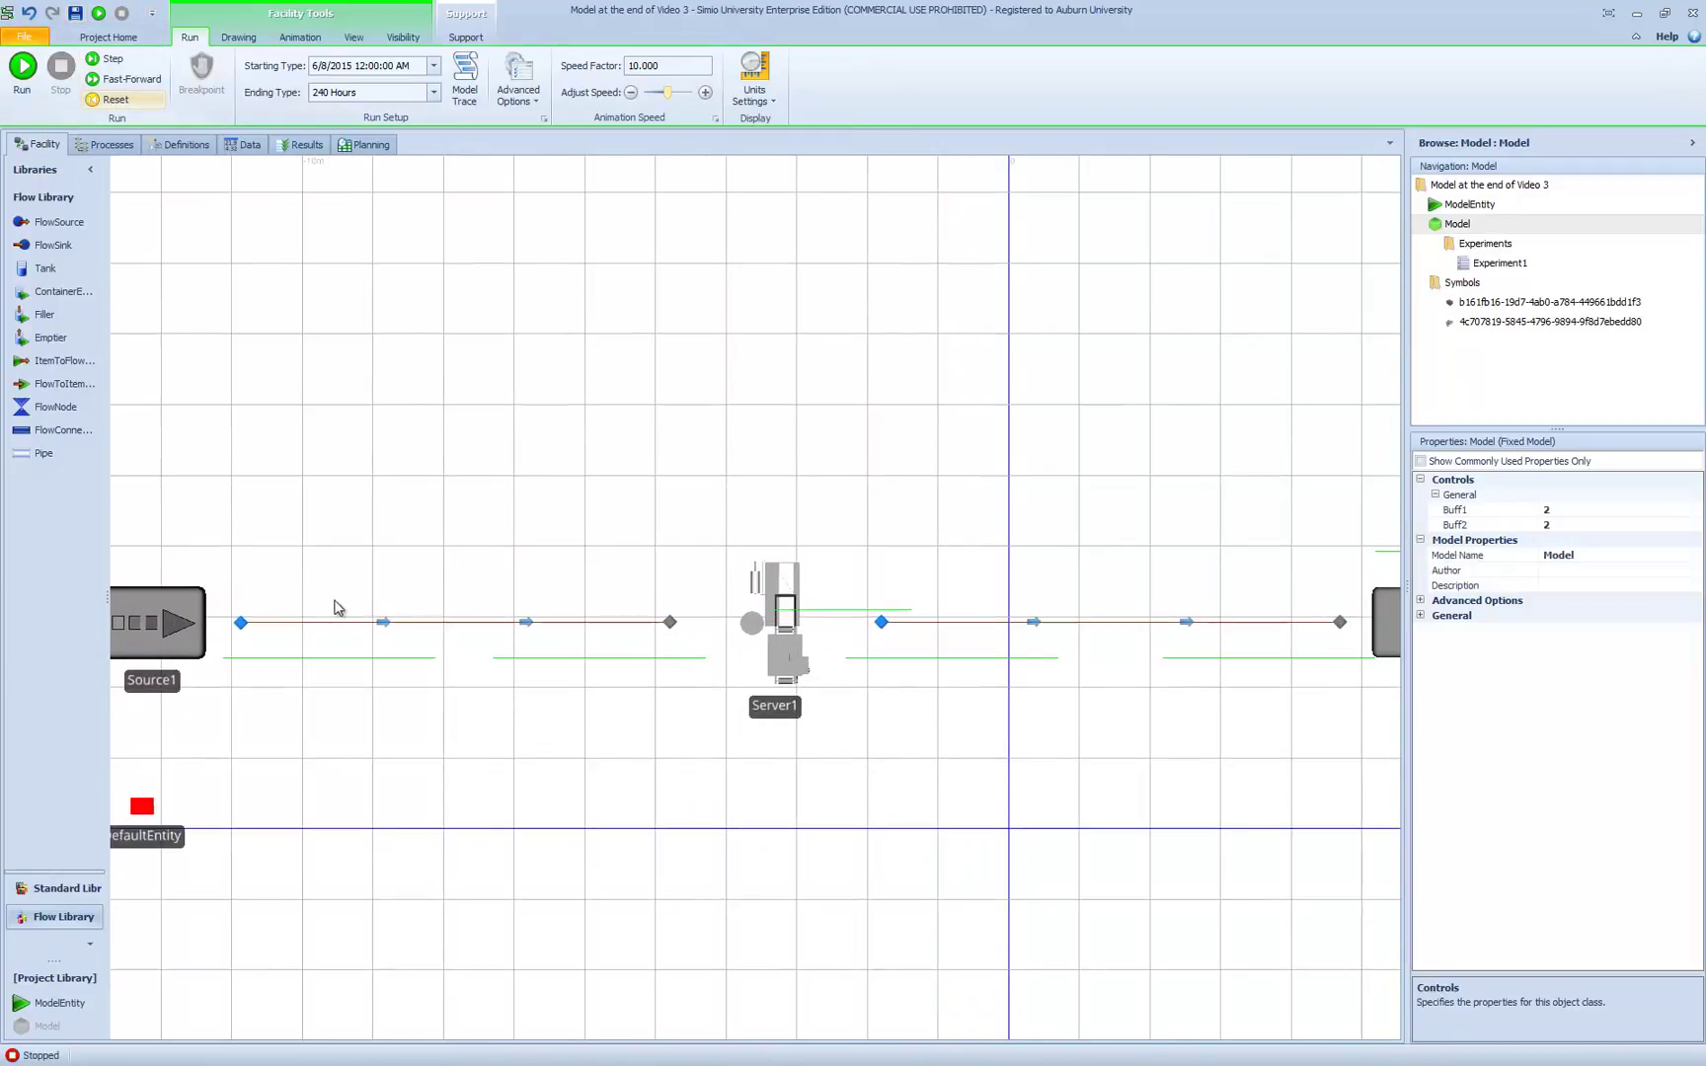
click(432, 622)
right_click(431, 625)
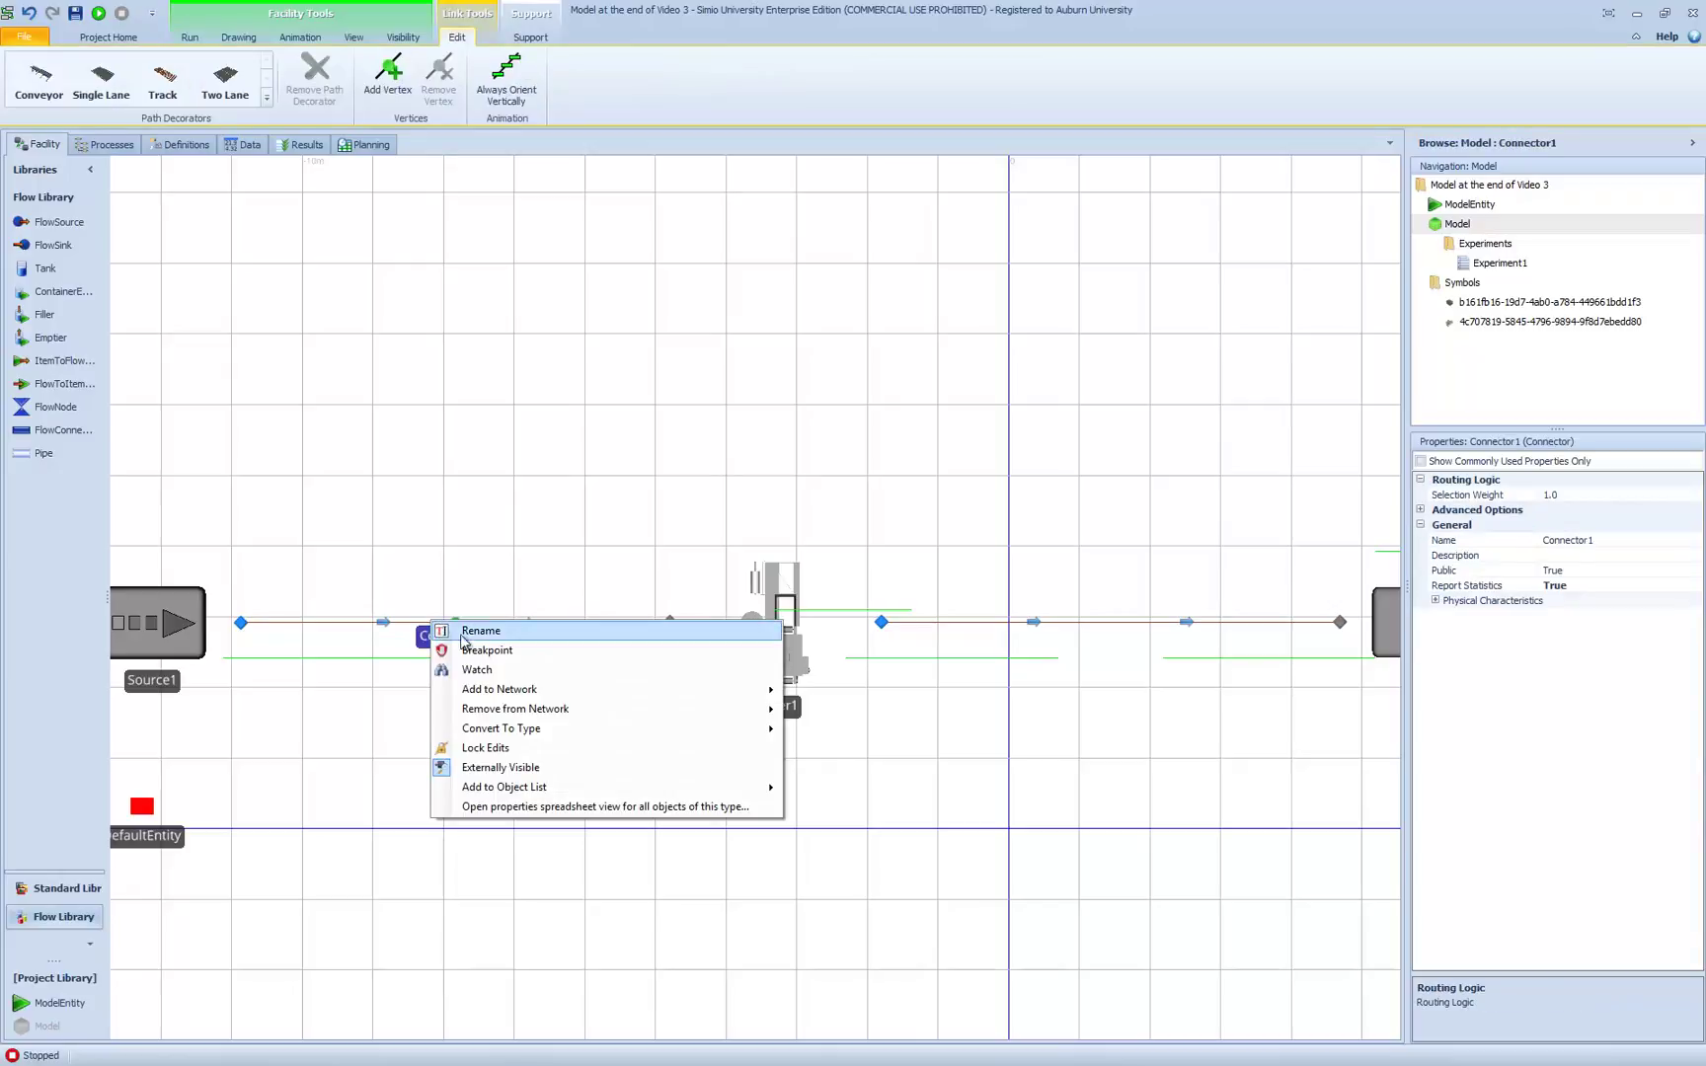
mouse_move(536, 734)
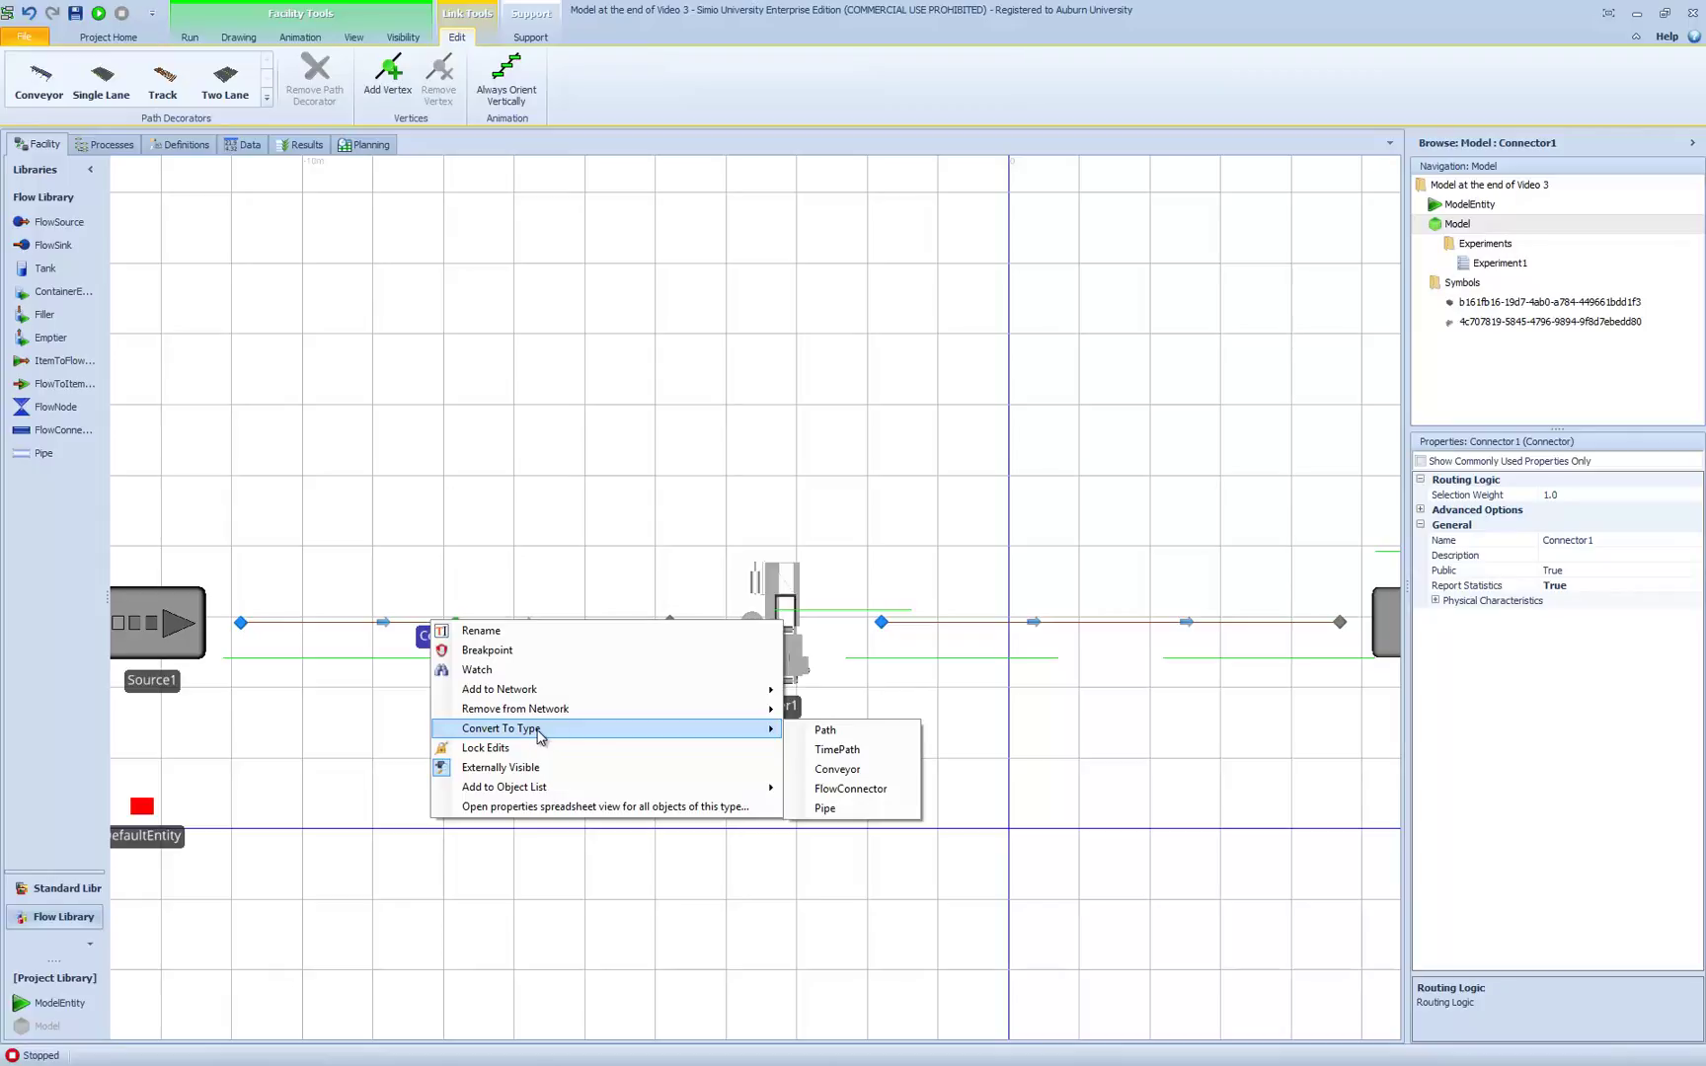
click(817, 771)
click(656, 759)
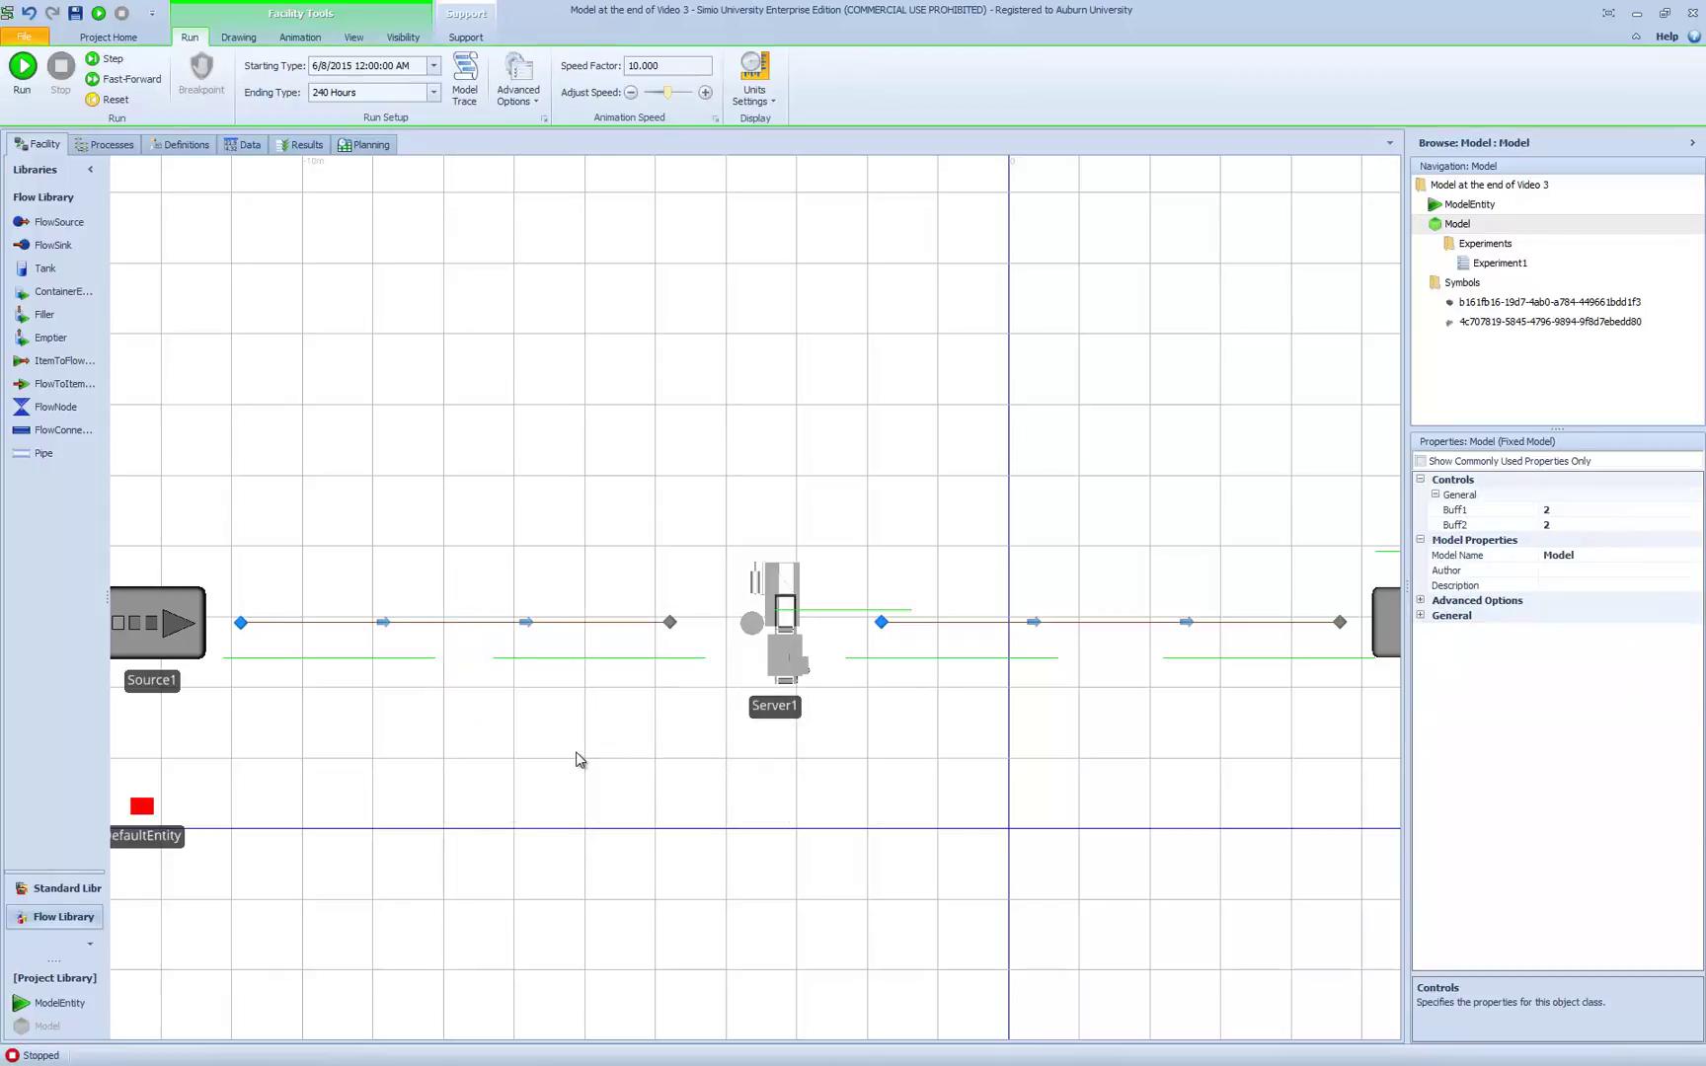
click(21, 65)
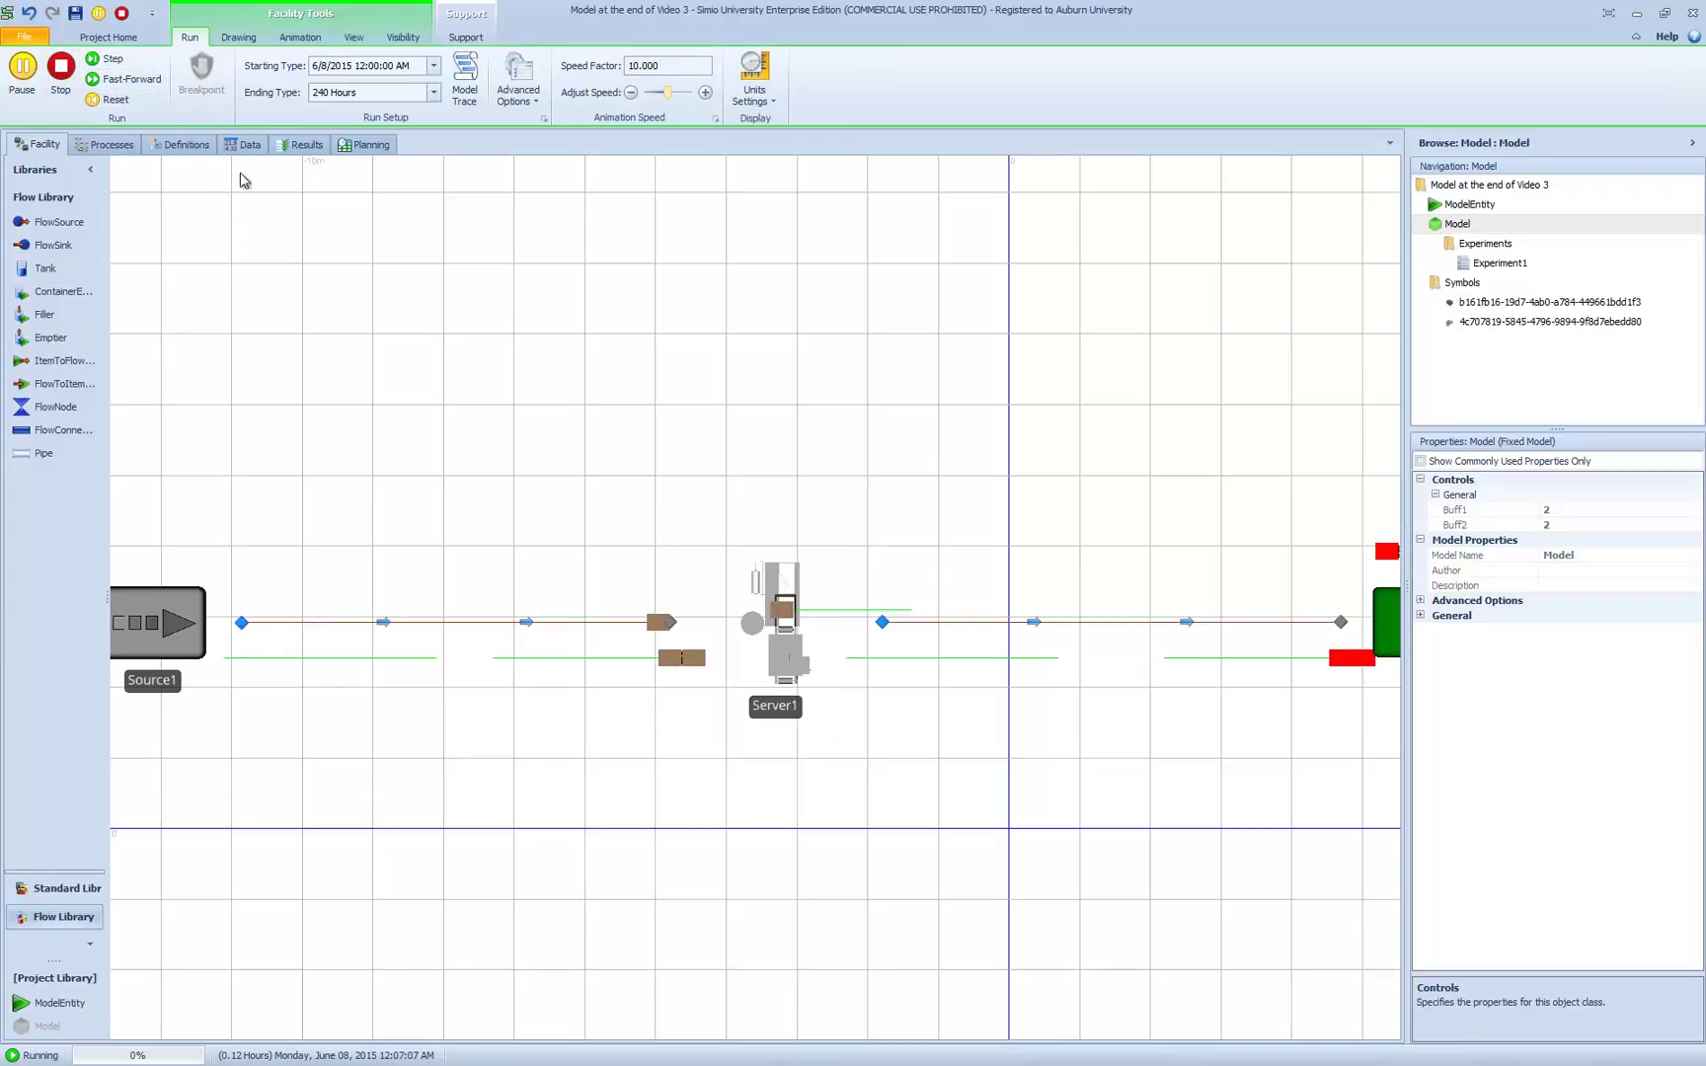
Step: Stop the run, give Conveyor1 the belt conveyor decorator, and switch to 3D view
click(61, 71)
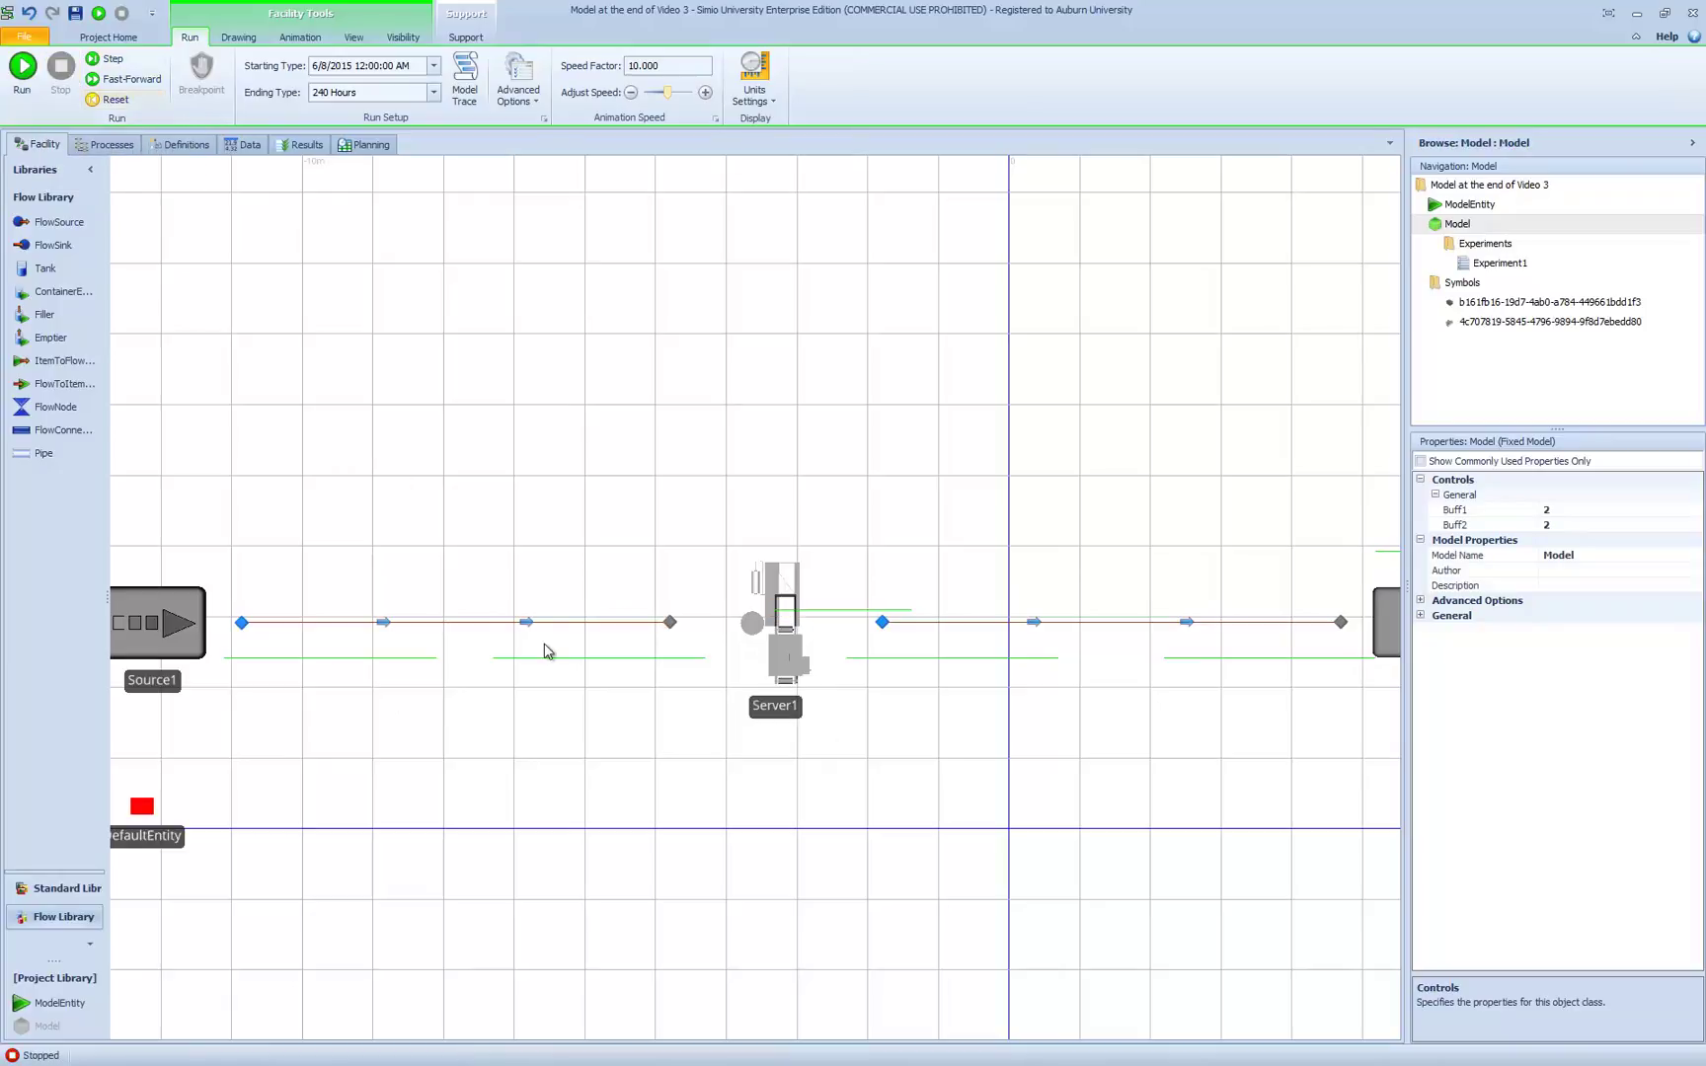
click(499, 624)
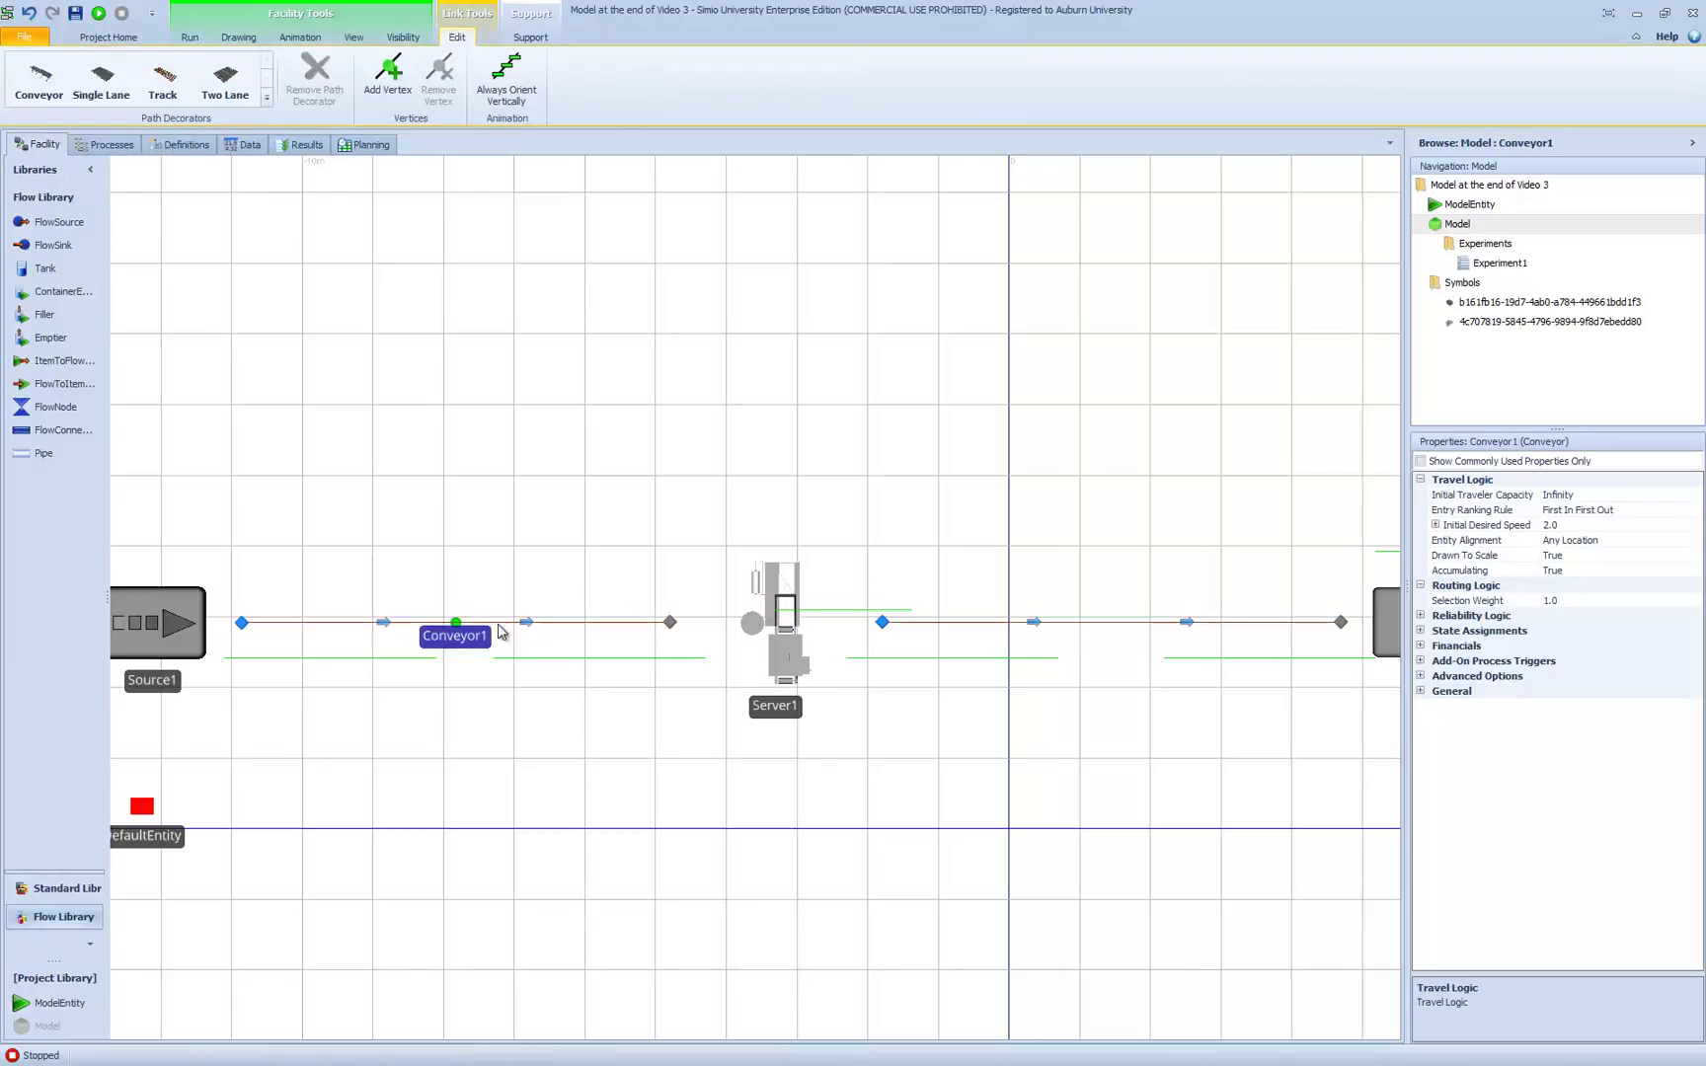
click(46, 84)
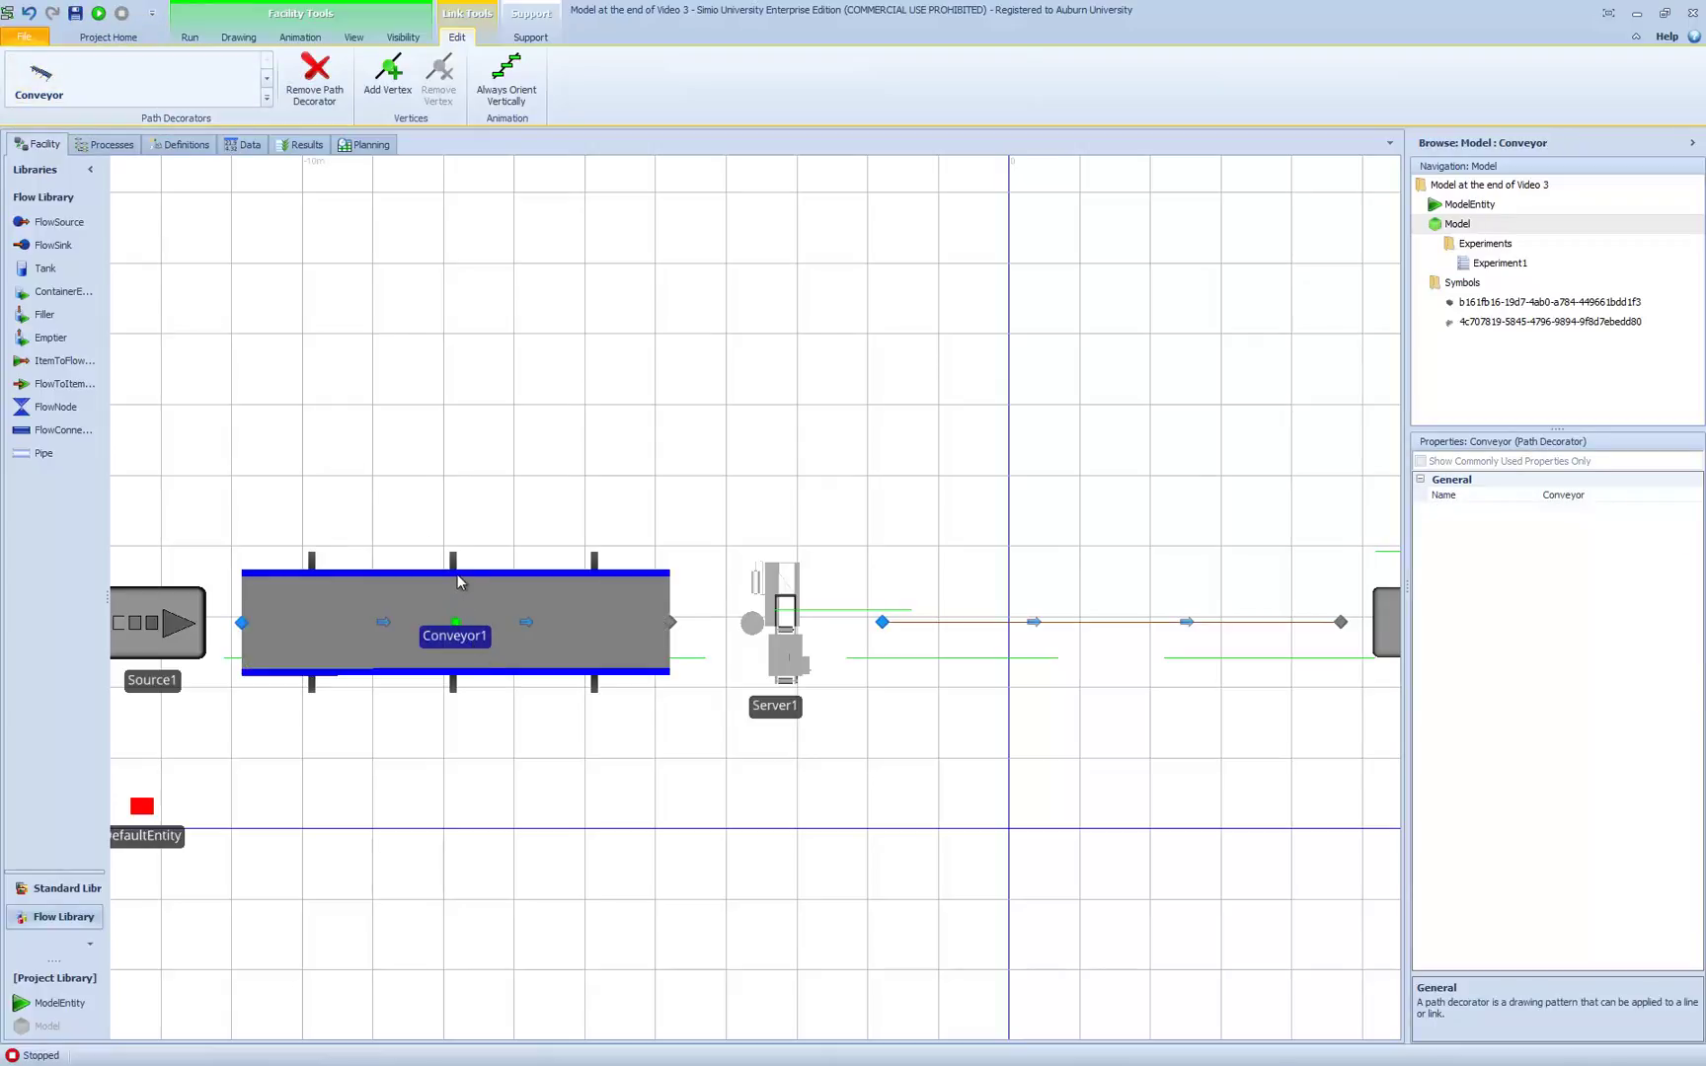
click(510, 669)
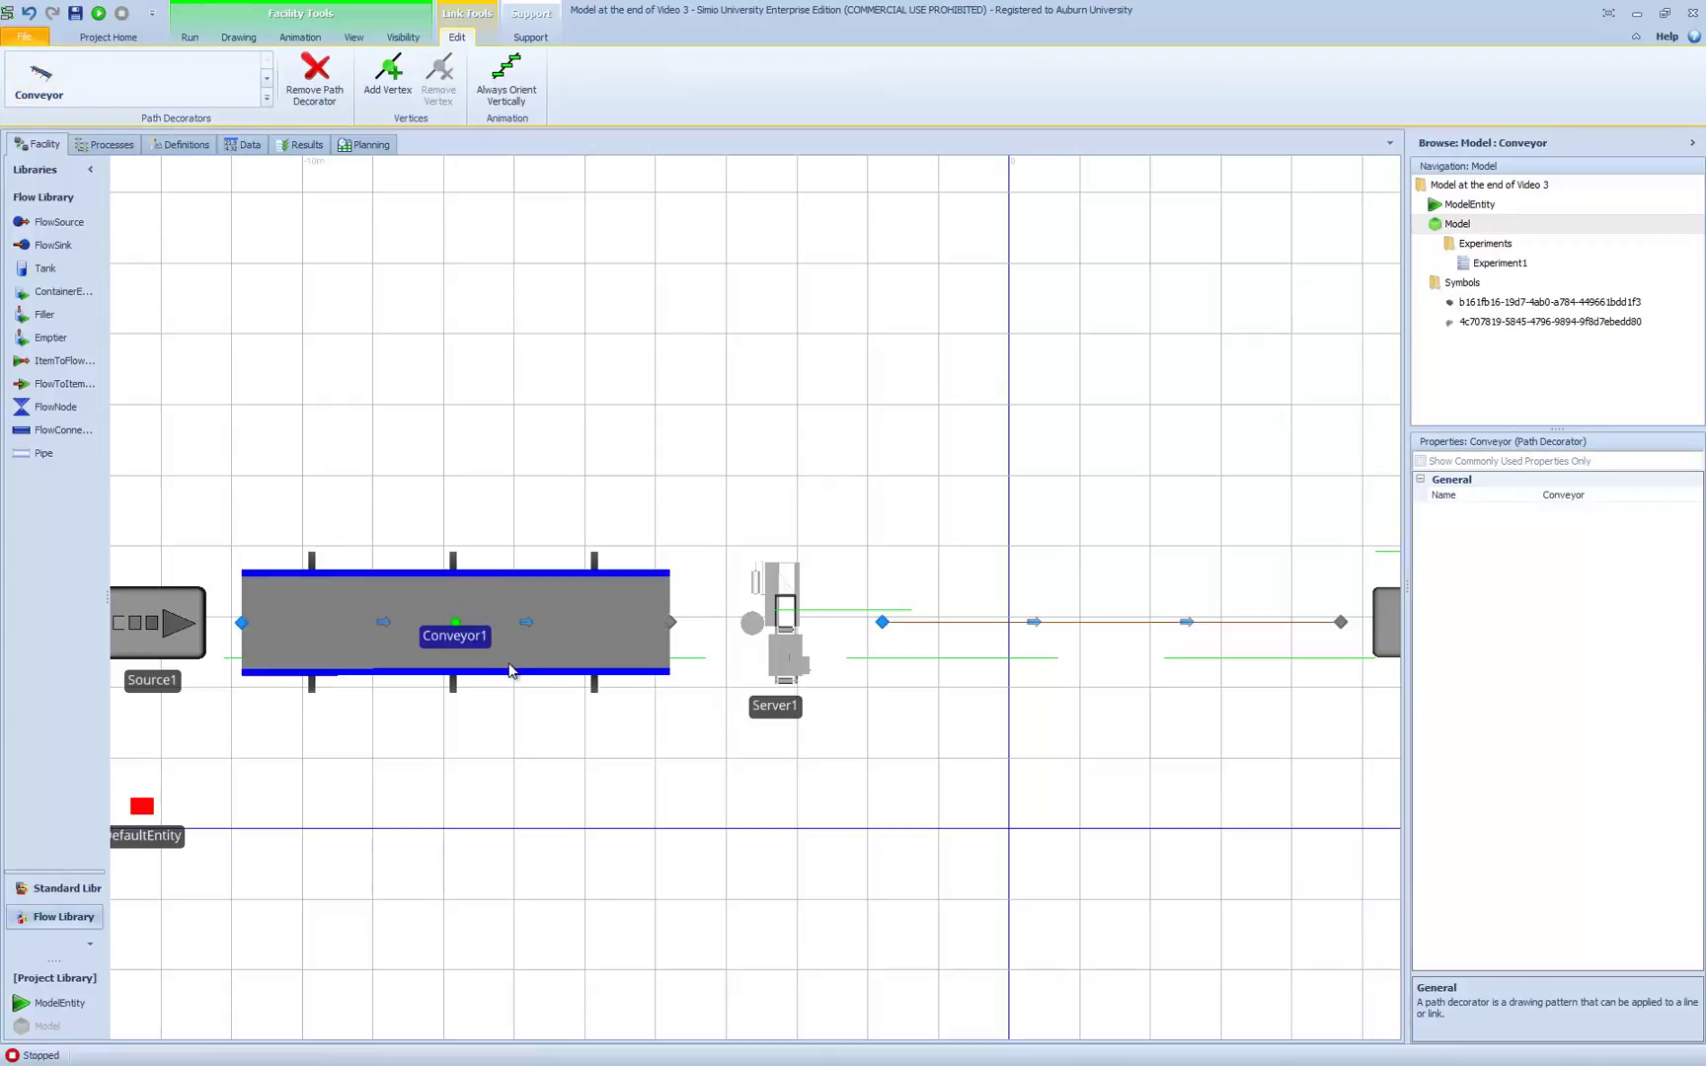
click(533, 743)
key(3)
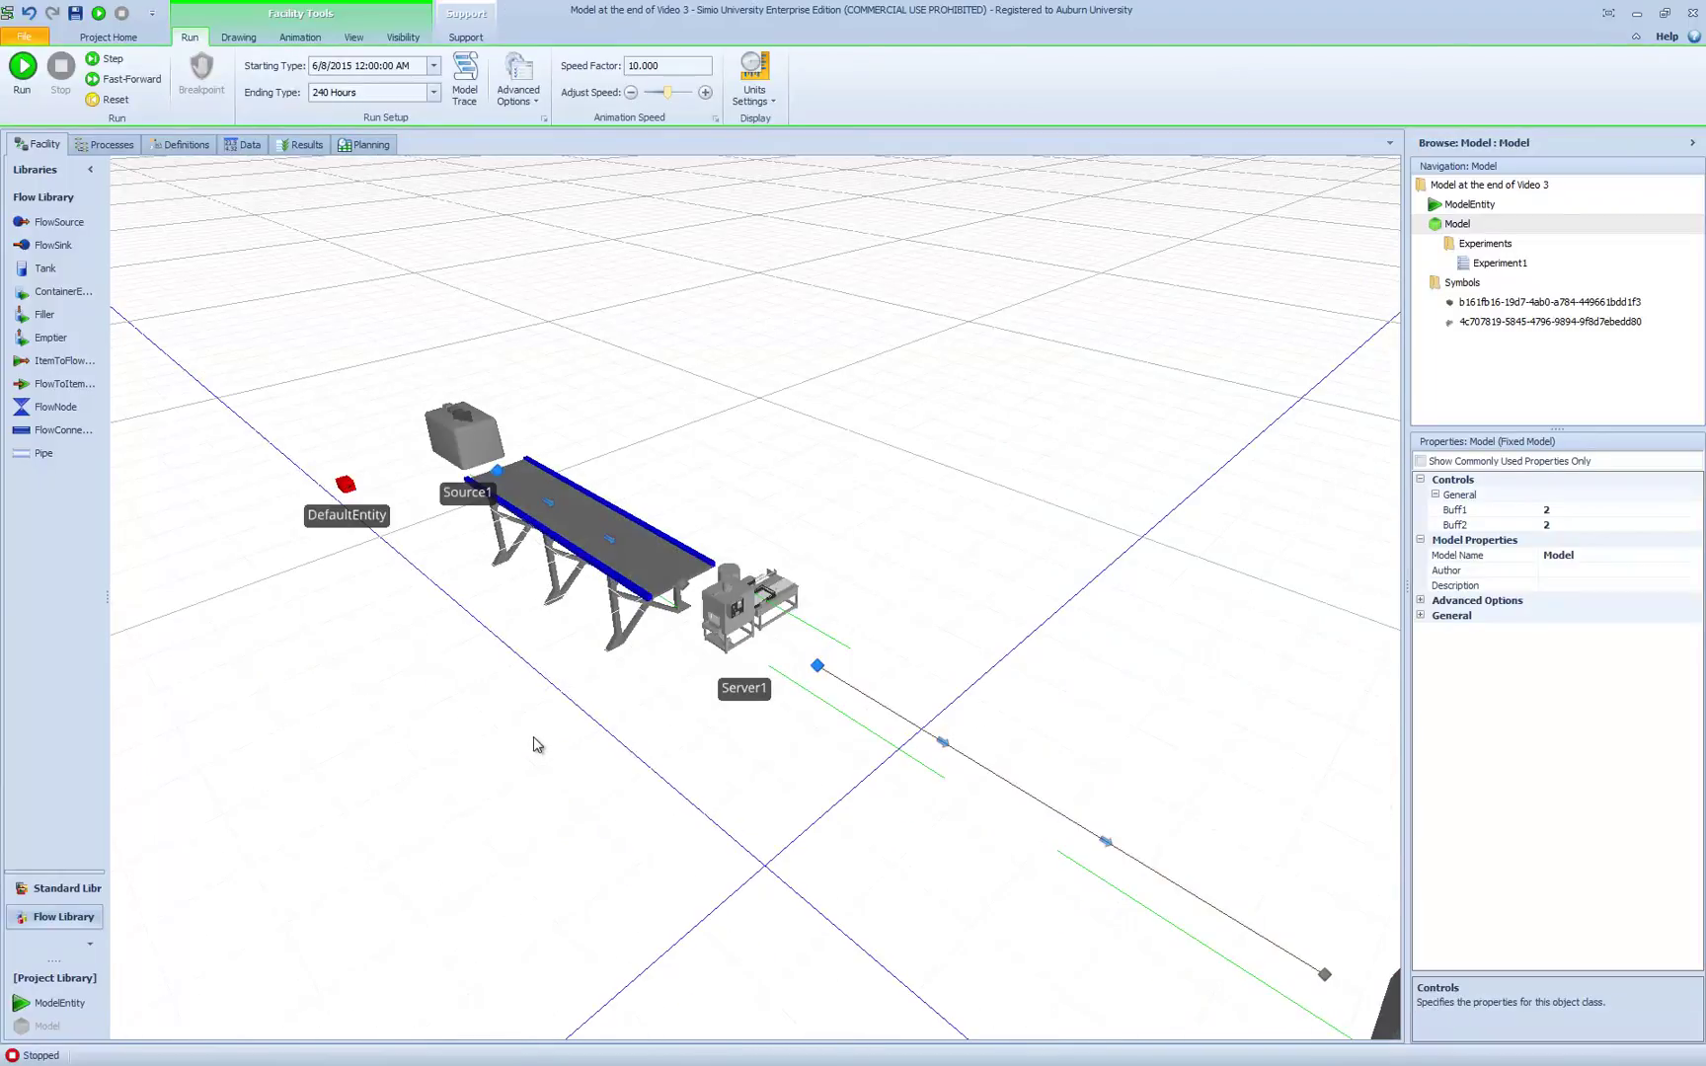
Step: Run the model at speed factor 1 and zoom in on boxes riding the conveyor to Server1
click(99, 13)
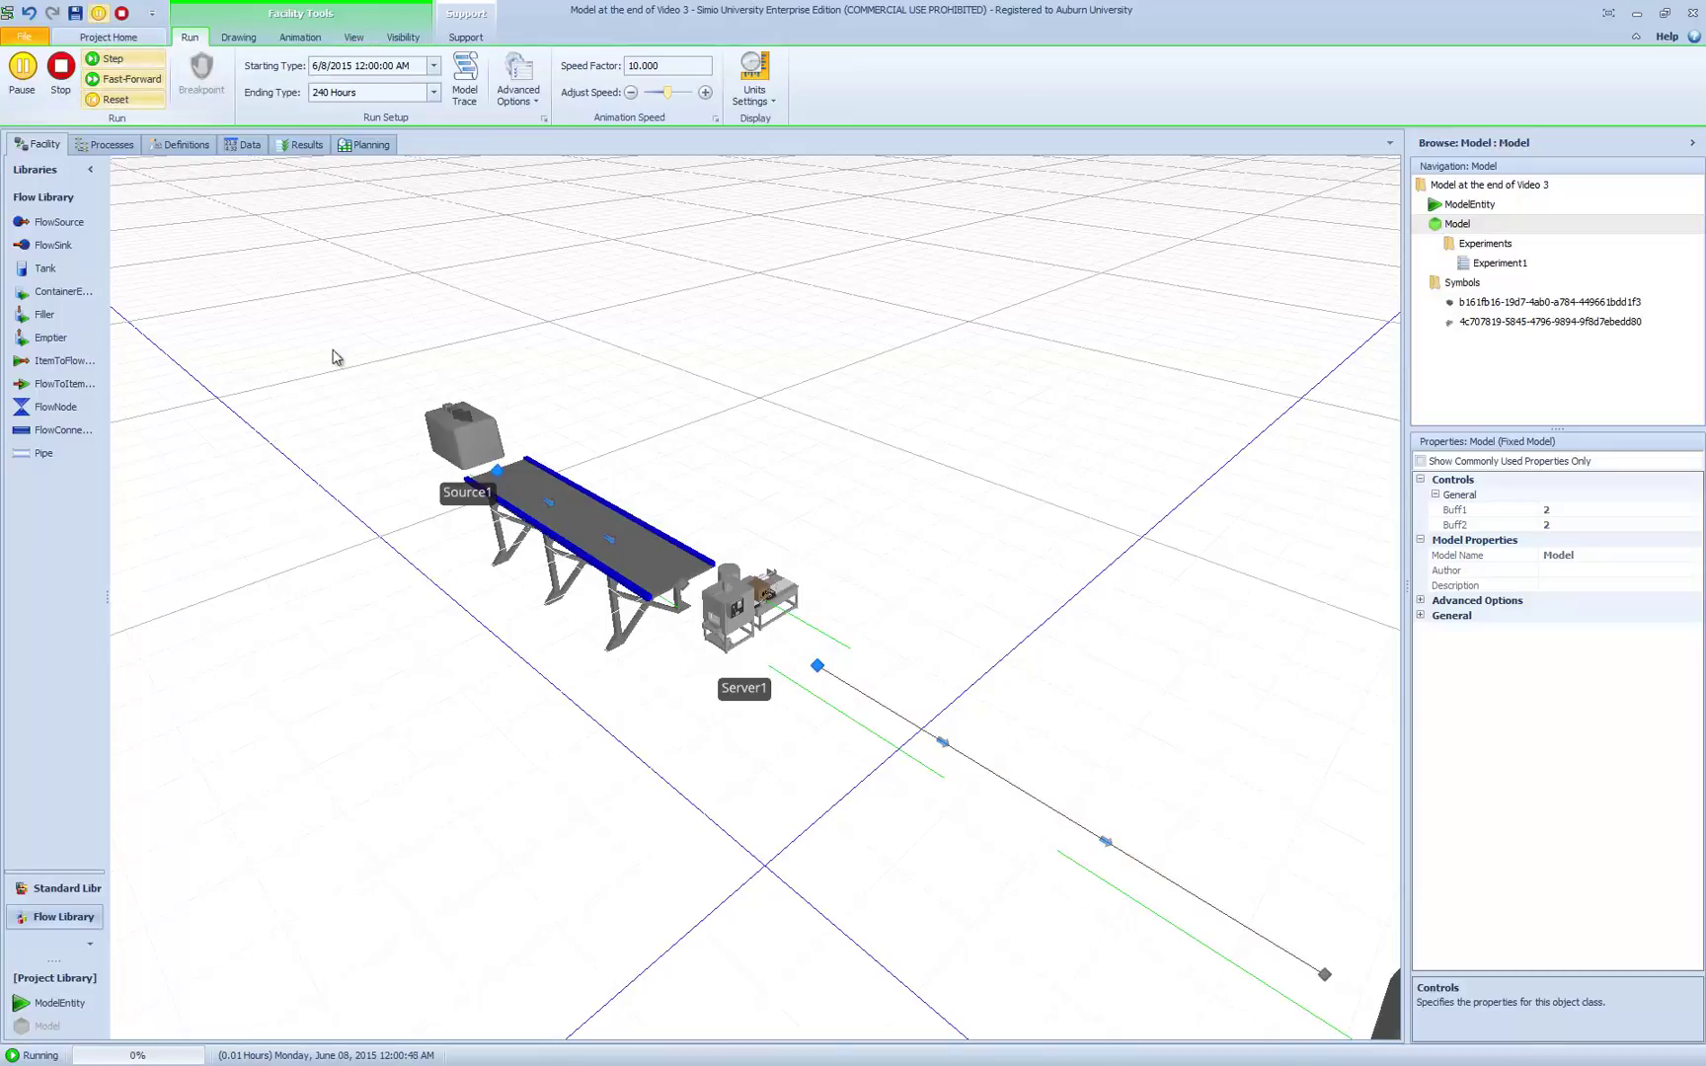
click(681, 86)
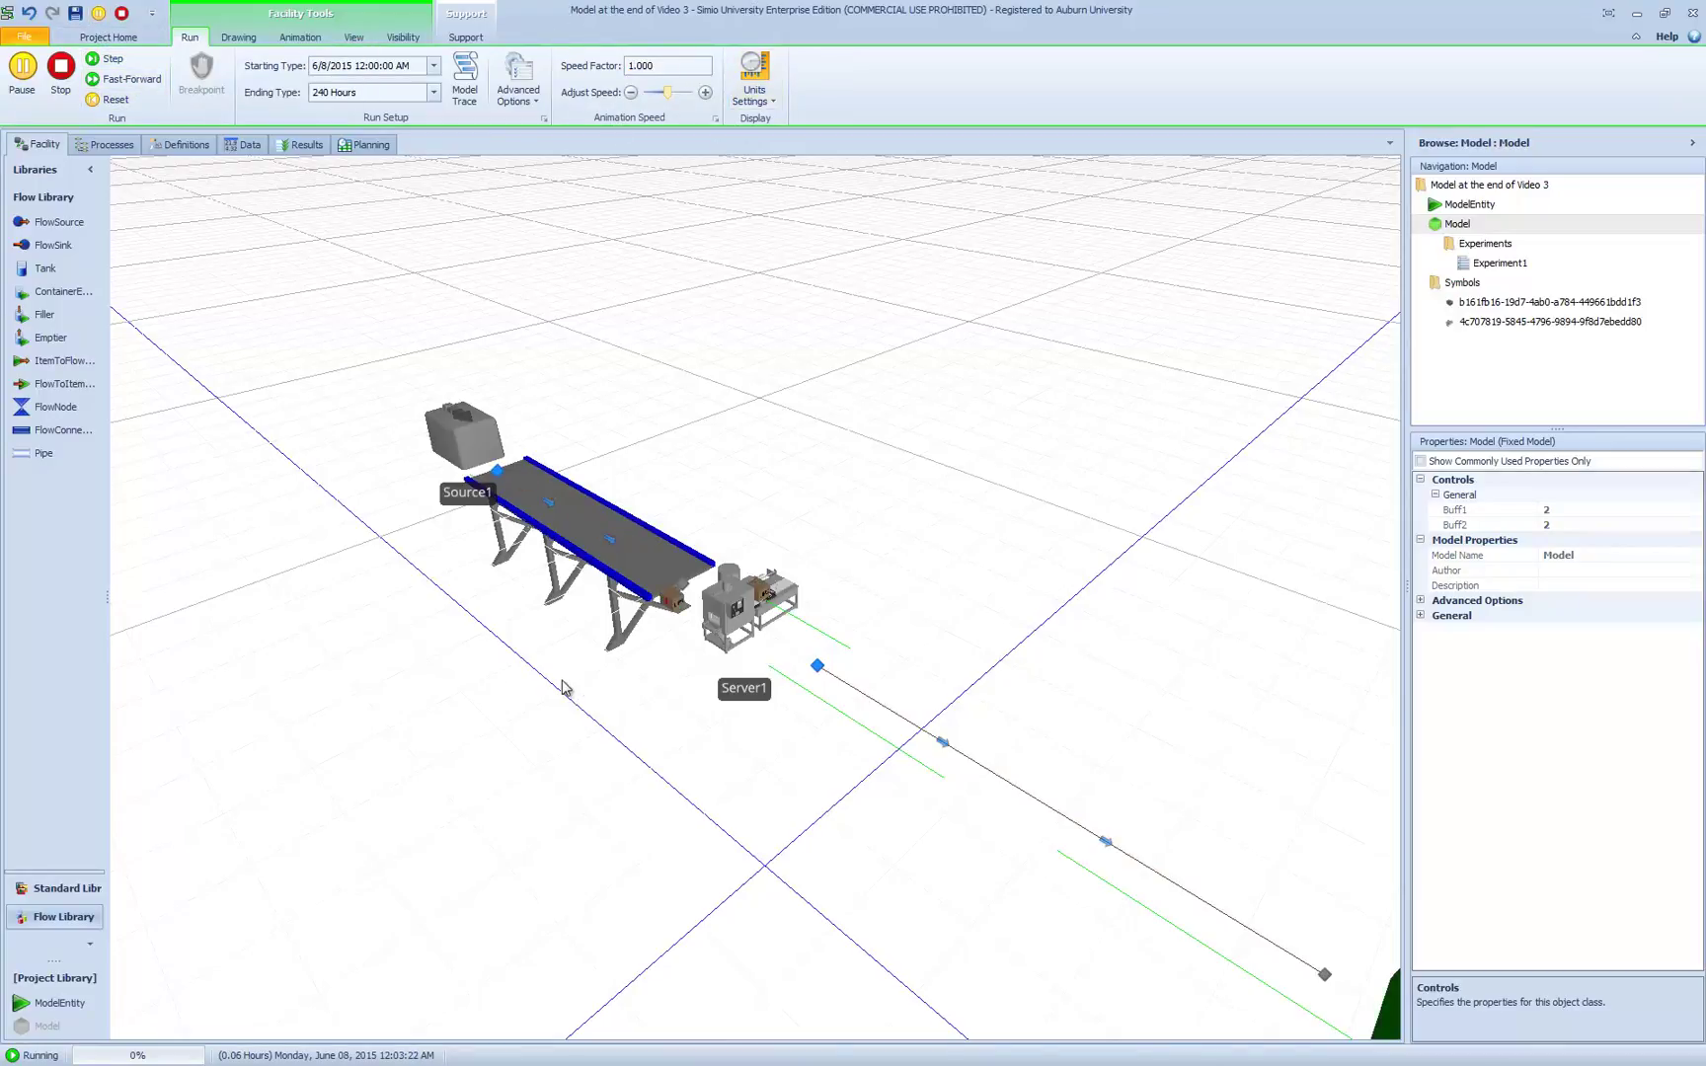
scroll(545, 659, up, 4)
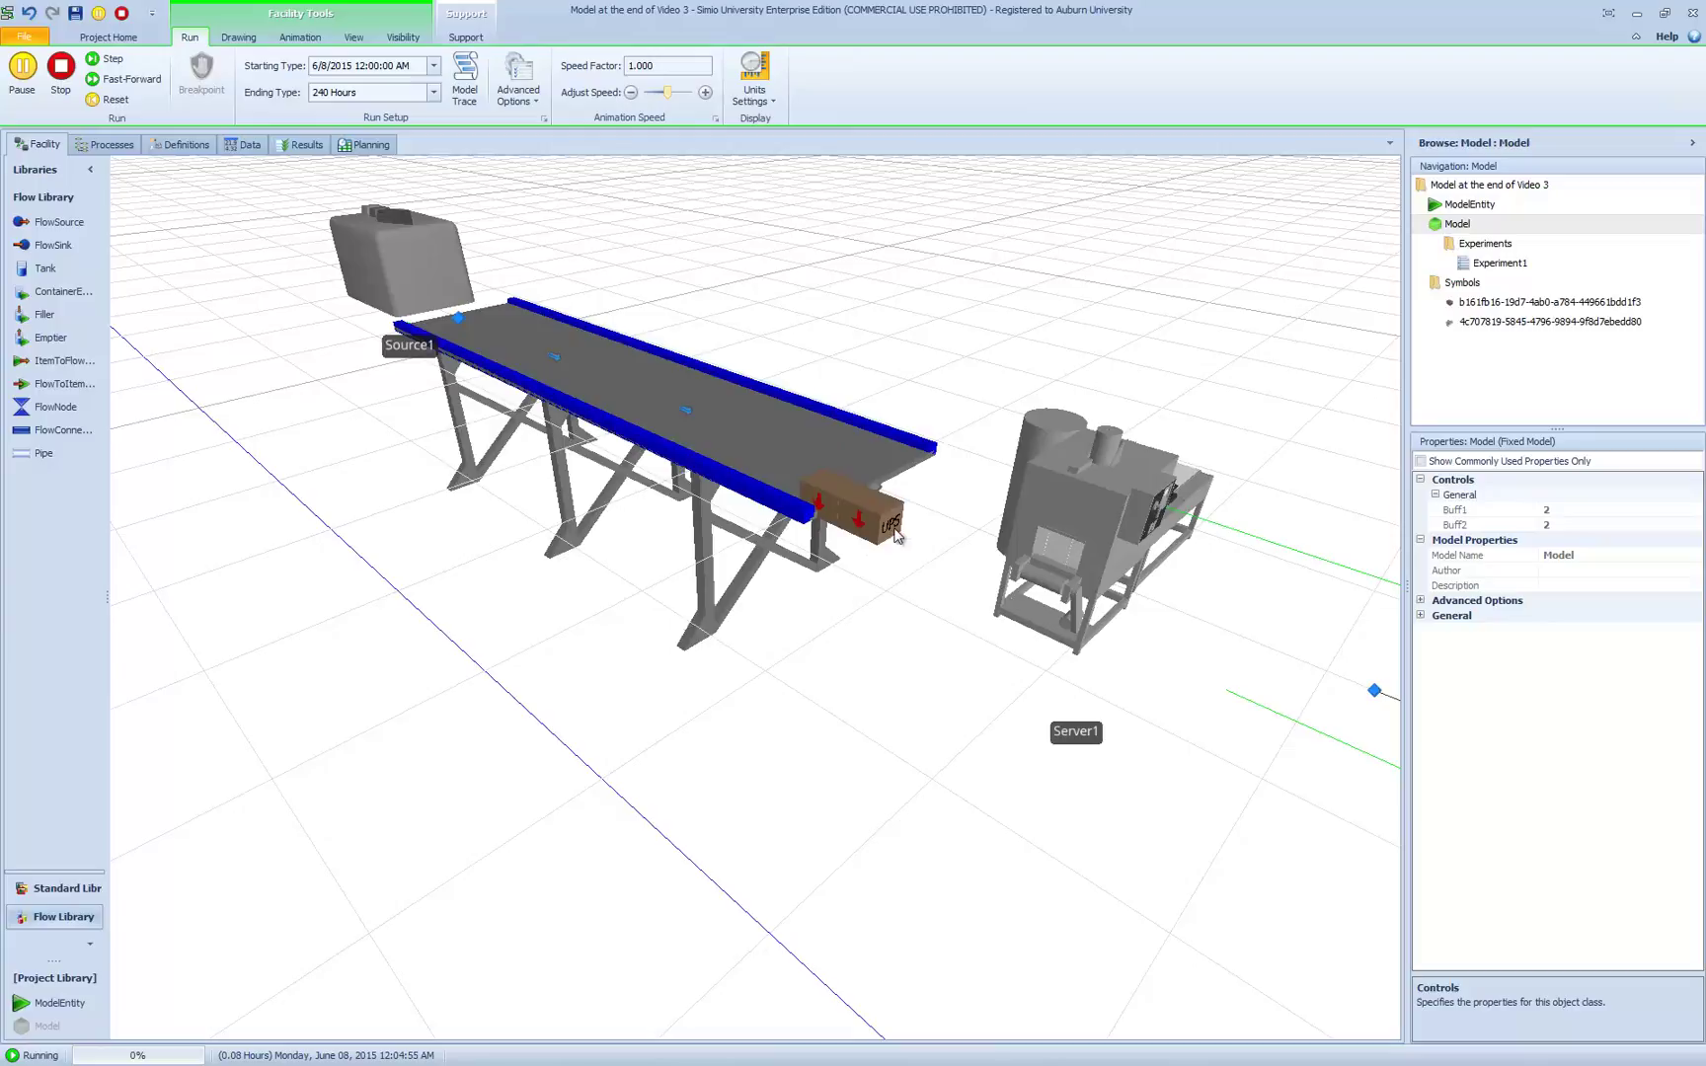
Step: Stop the run, check Server1's buffer settings, and set the Buff1 model property to 0
click(121, 13)
click(1027, 592)
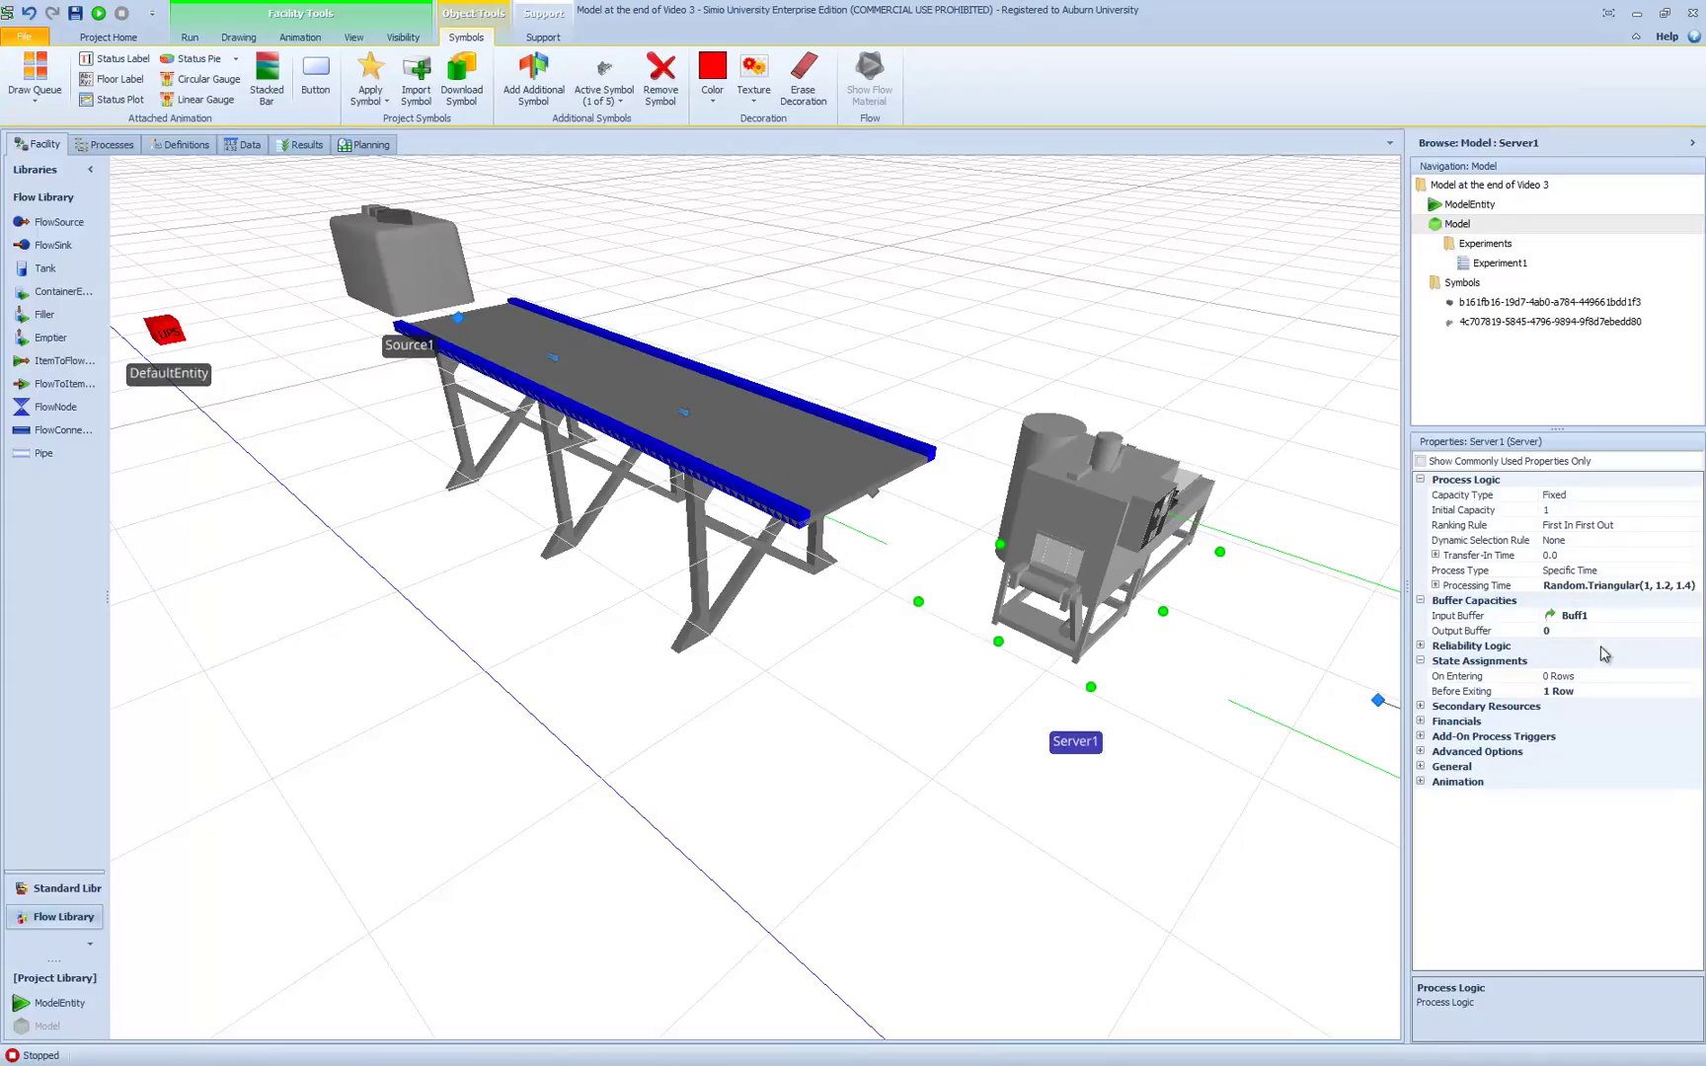
click(928, 320)
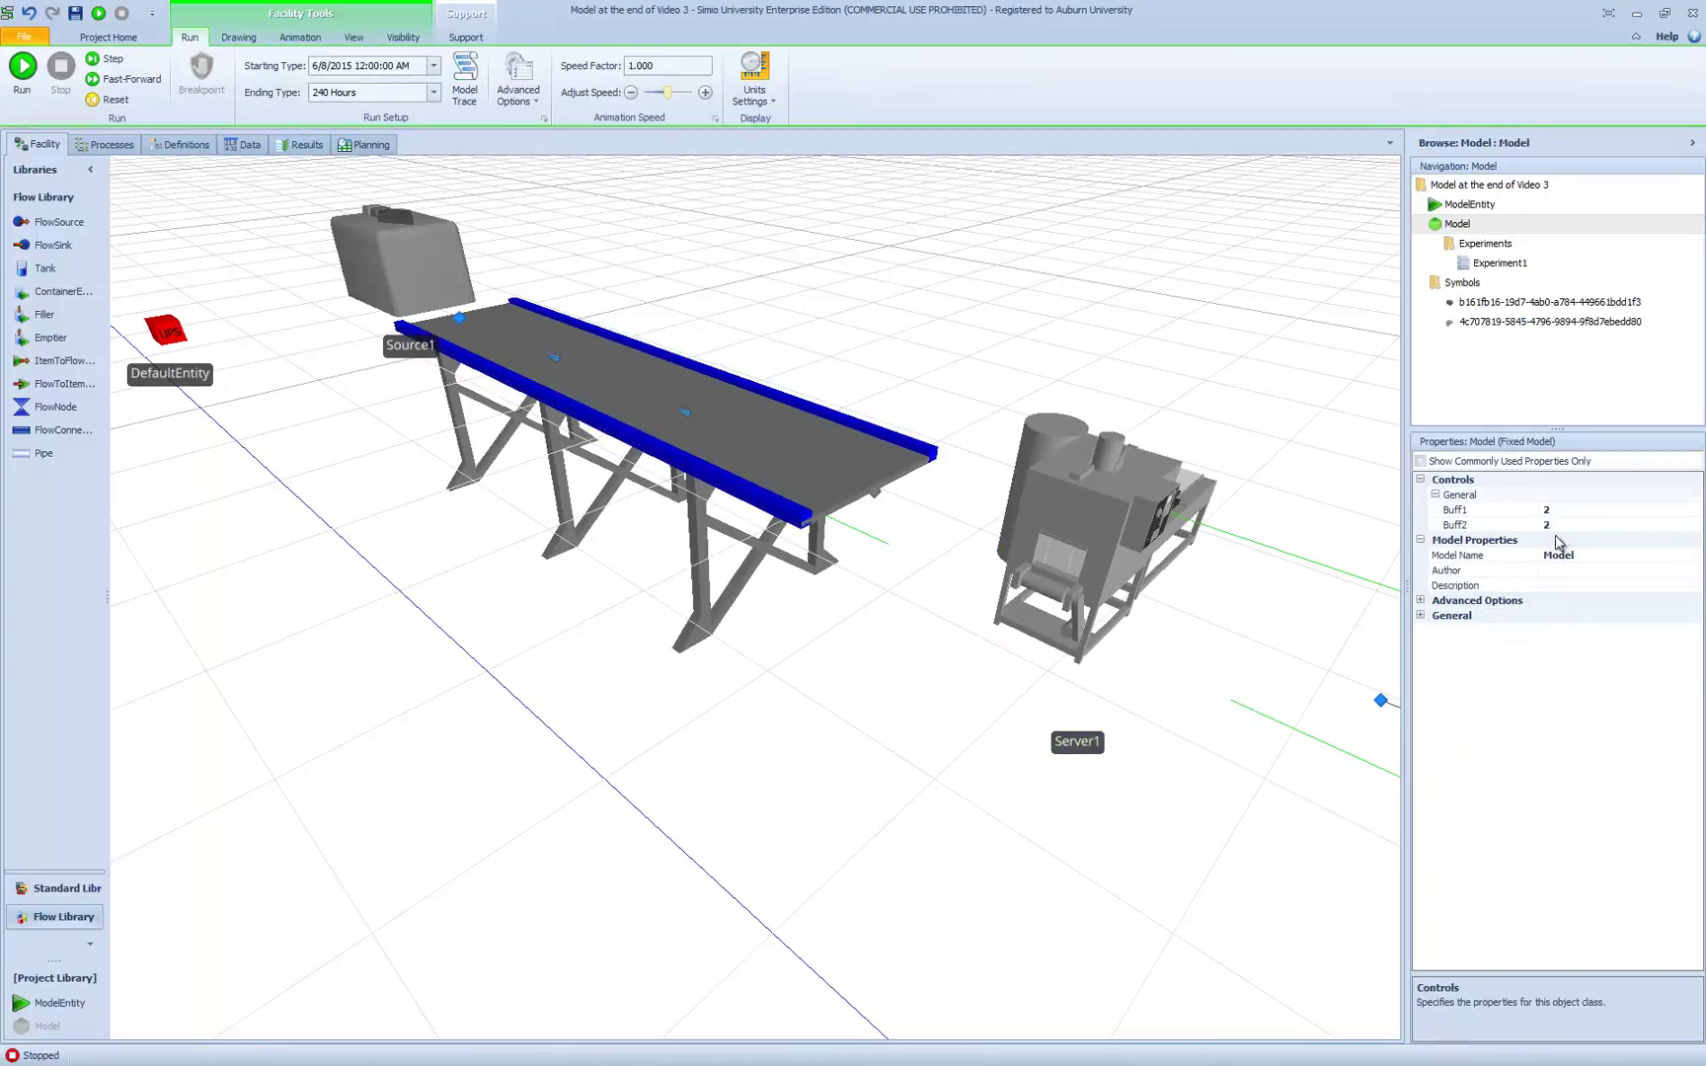
click(1578, 511)
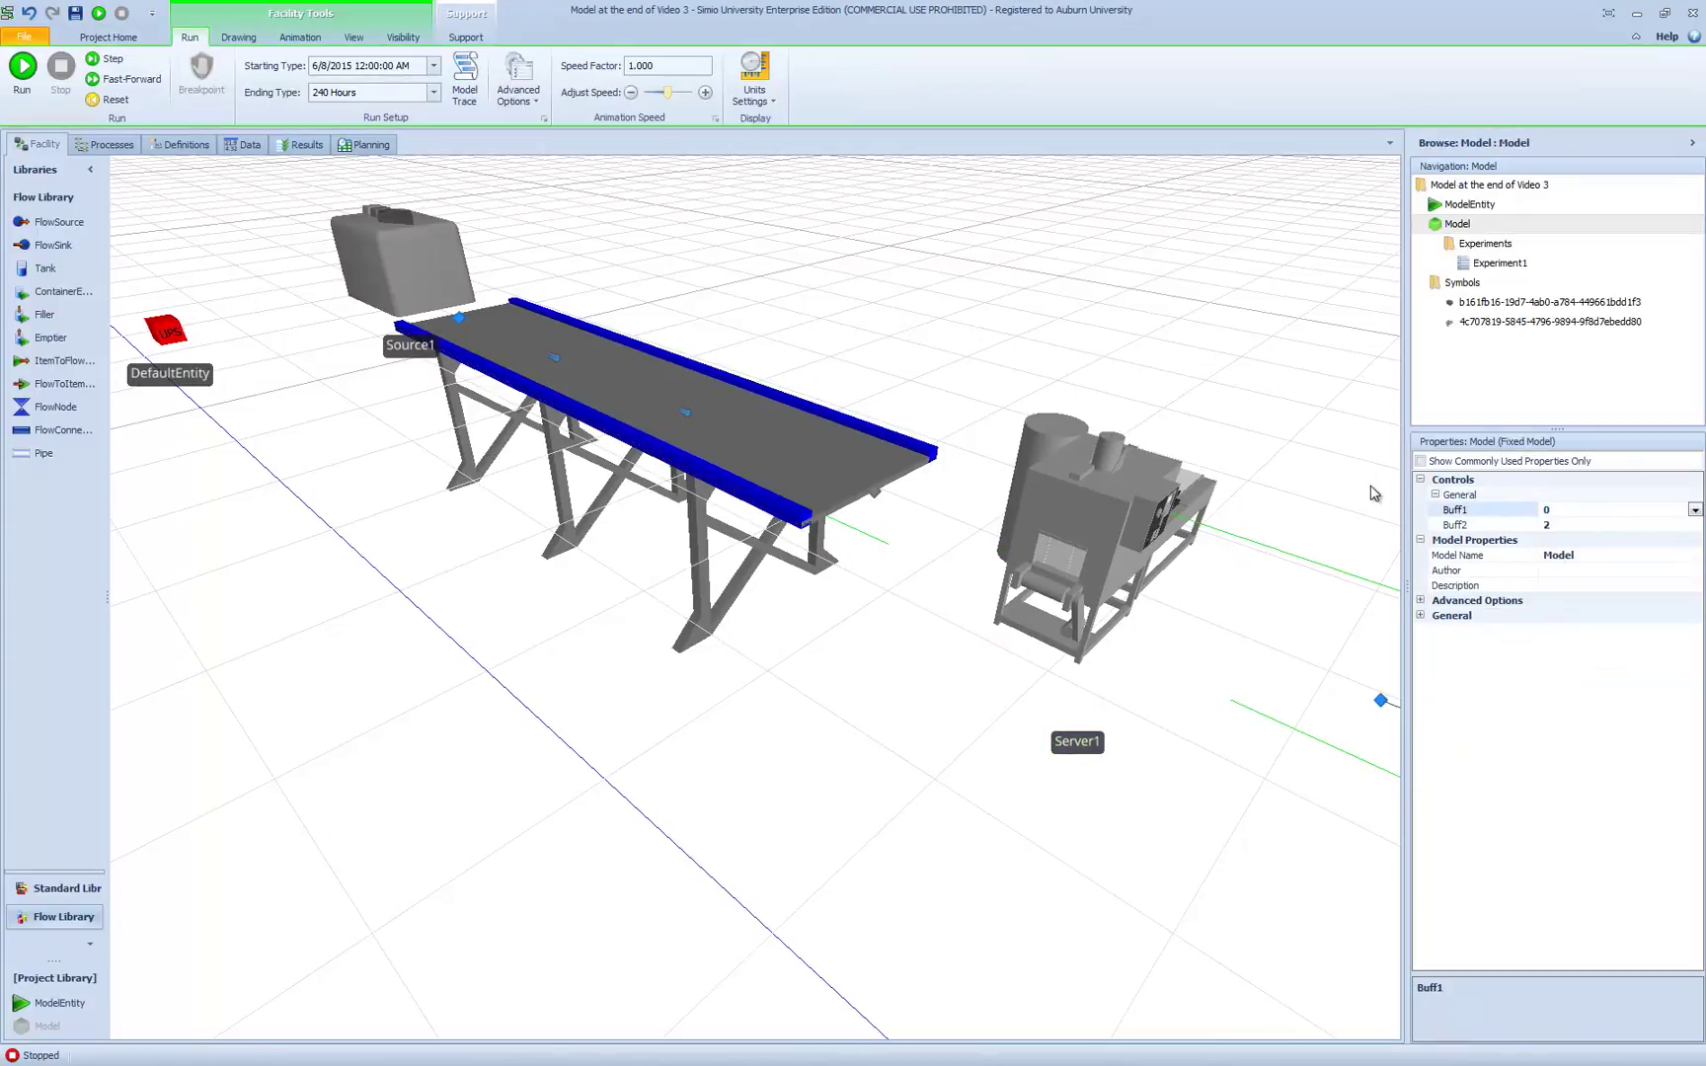
Step: Run the model at speed factor 5, viewing the conveyor and Server1 up close
click(21, 67)
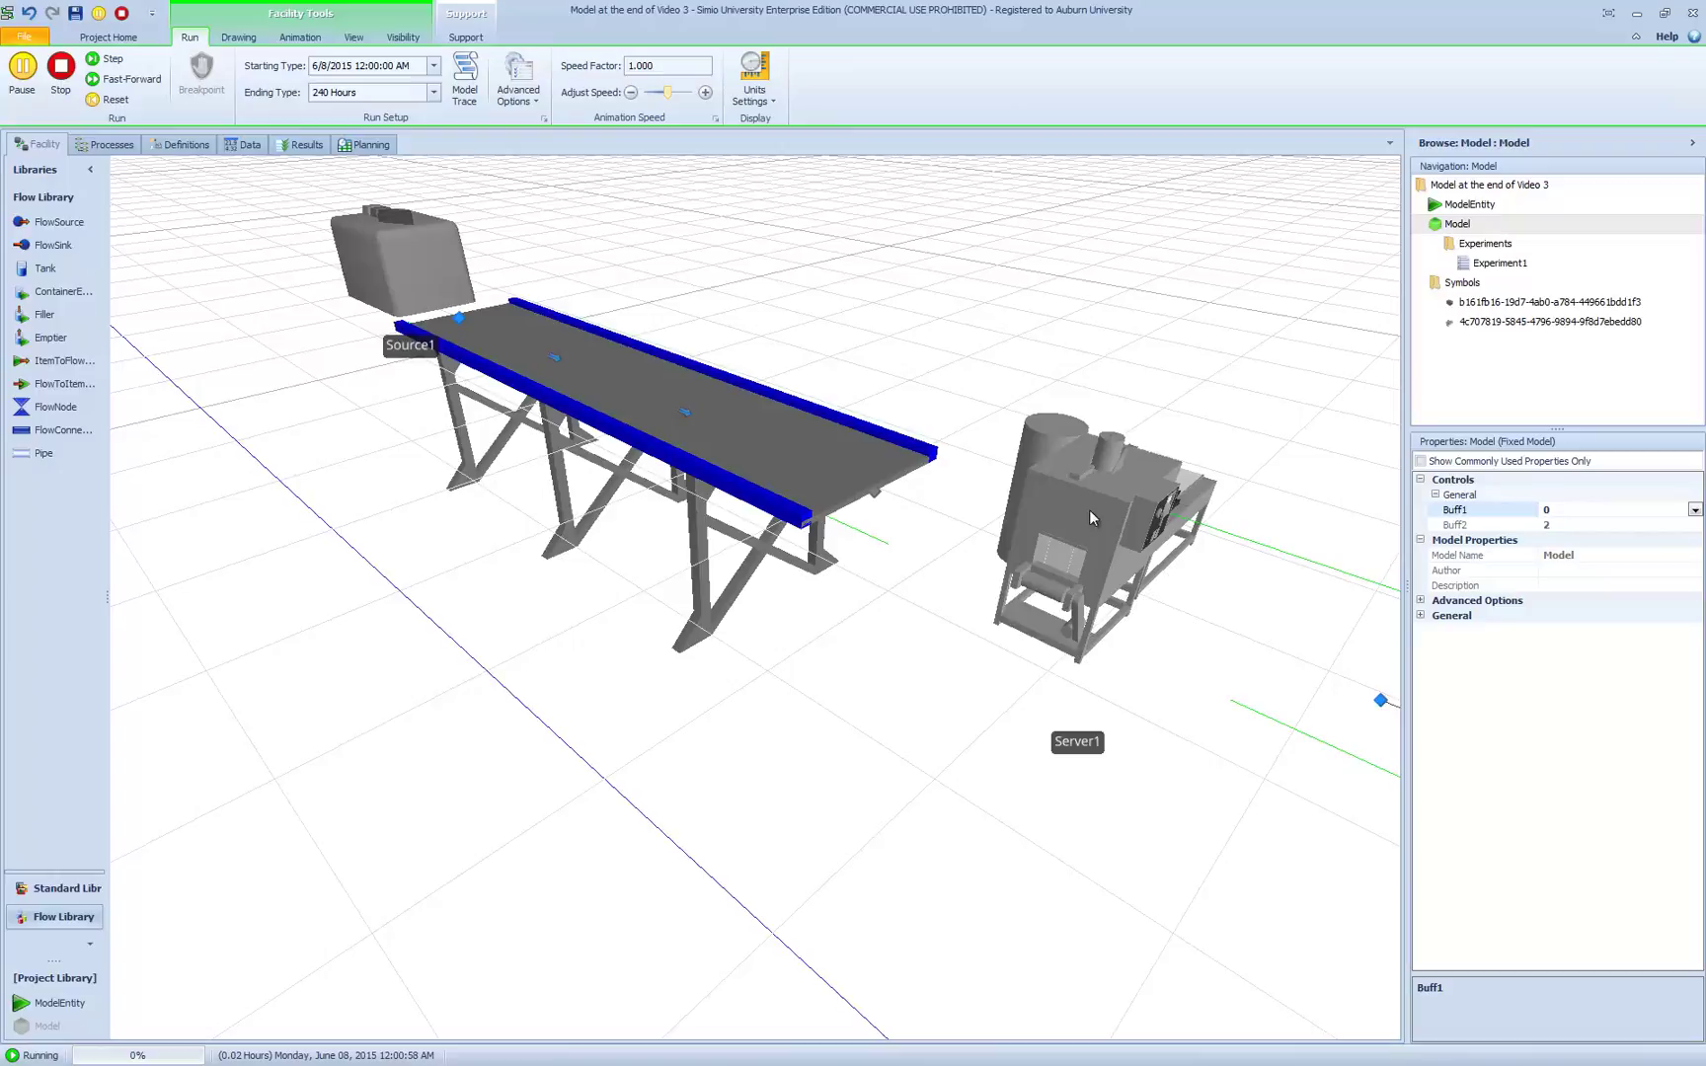
click(584, 69)
text(5)
right_drag(1018, 627, 781, 785)
scroll(839, 691, up, 3)
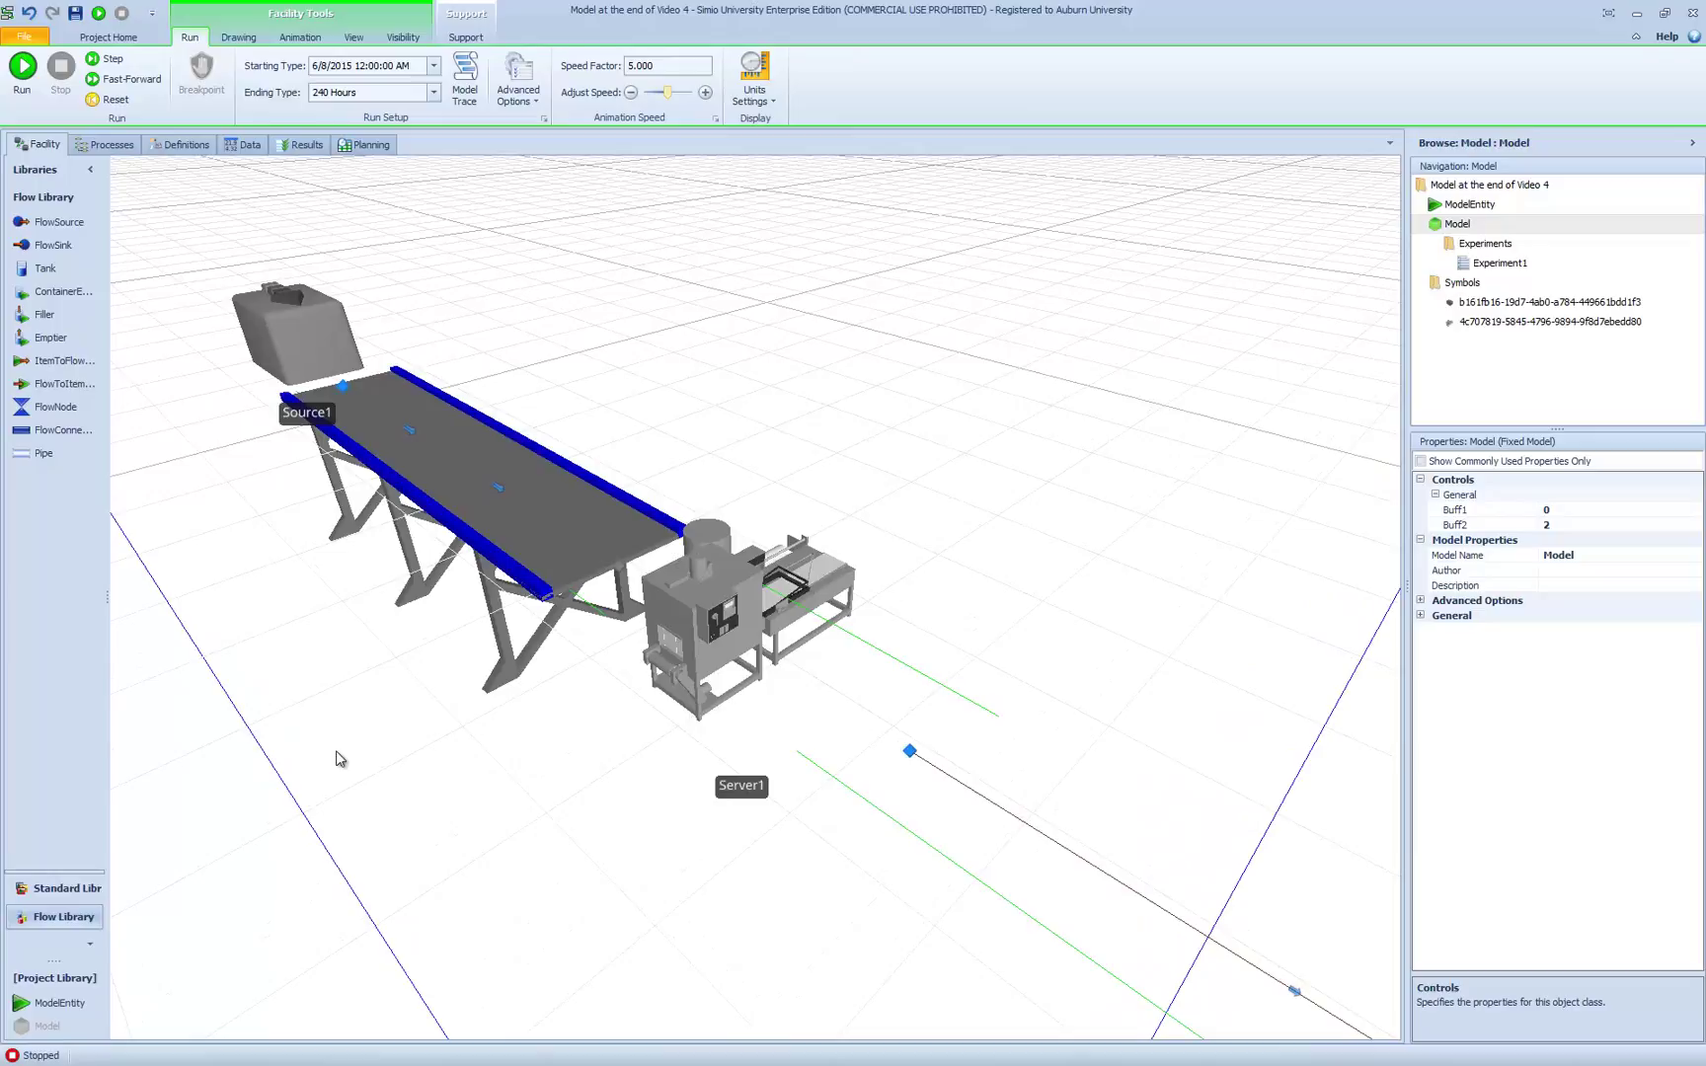
Step: In top view, end Conveyor1 at Input@Server1 and start the outgoing connector at Output@Server1
key(2)
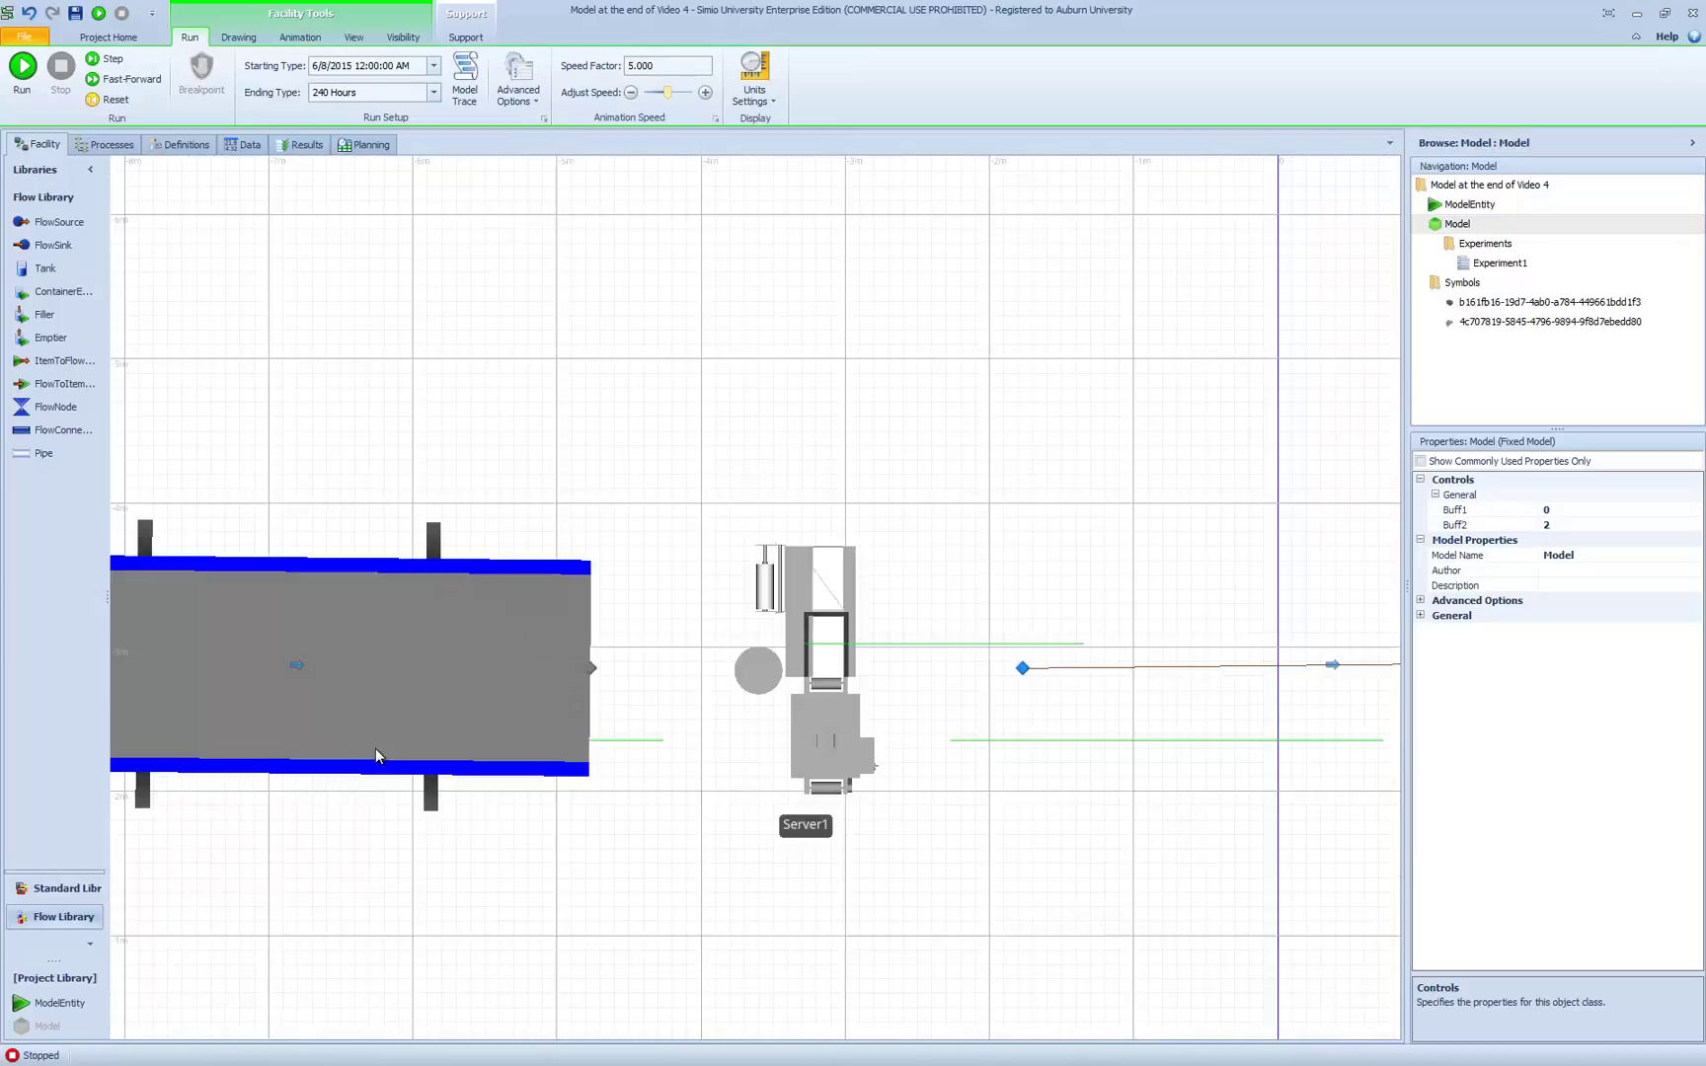
click(593, 669)
drag(593, 668, 782, 649)
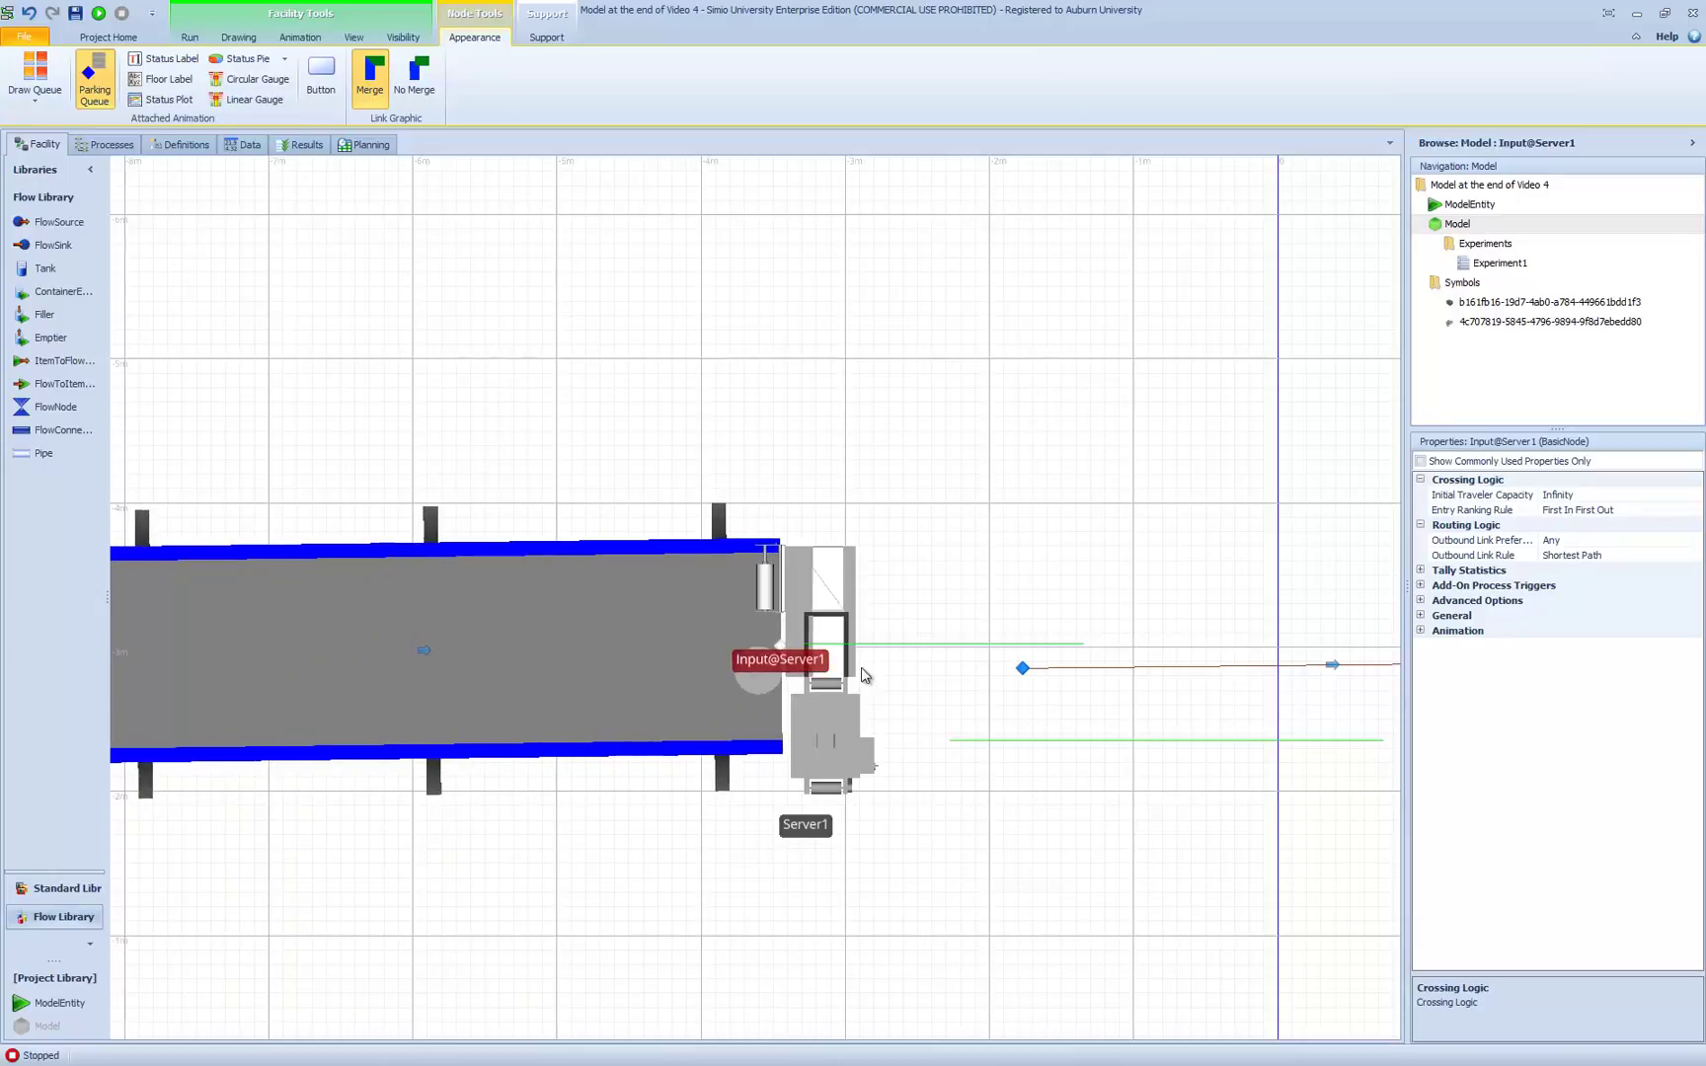
drag(1081, 872, 1050, 836)
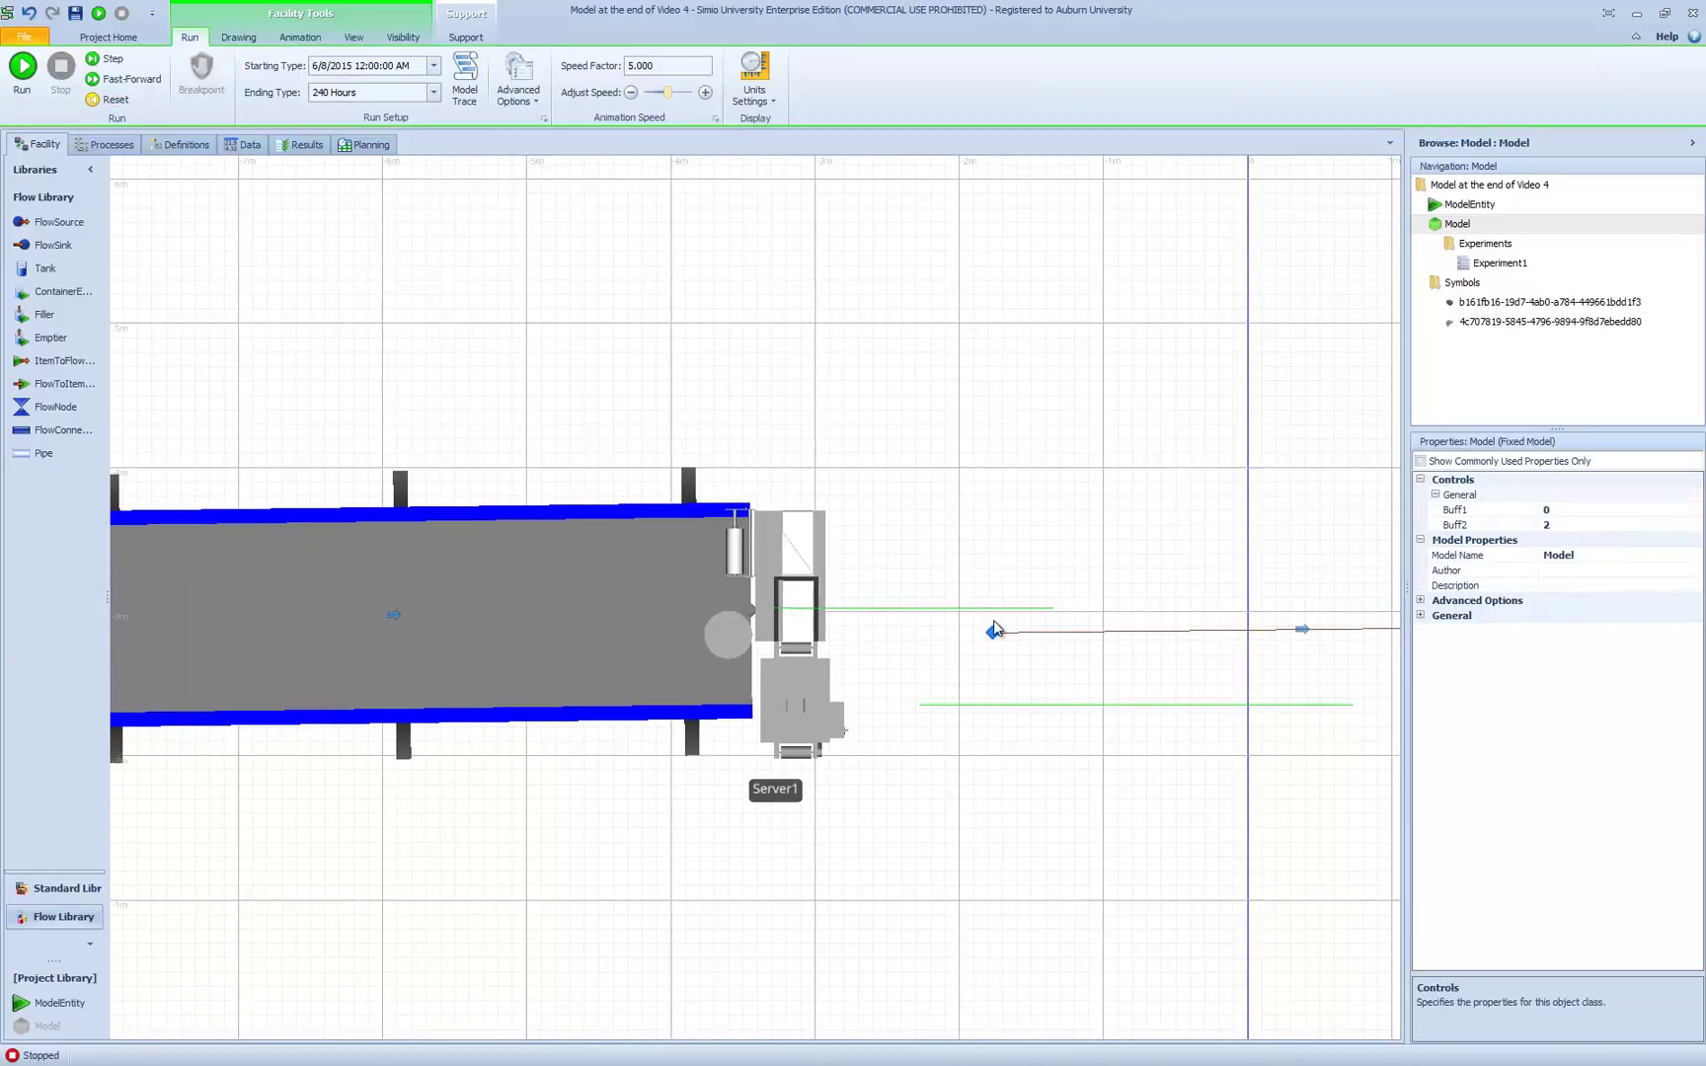
drag(991, 637, 802, 625)
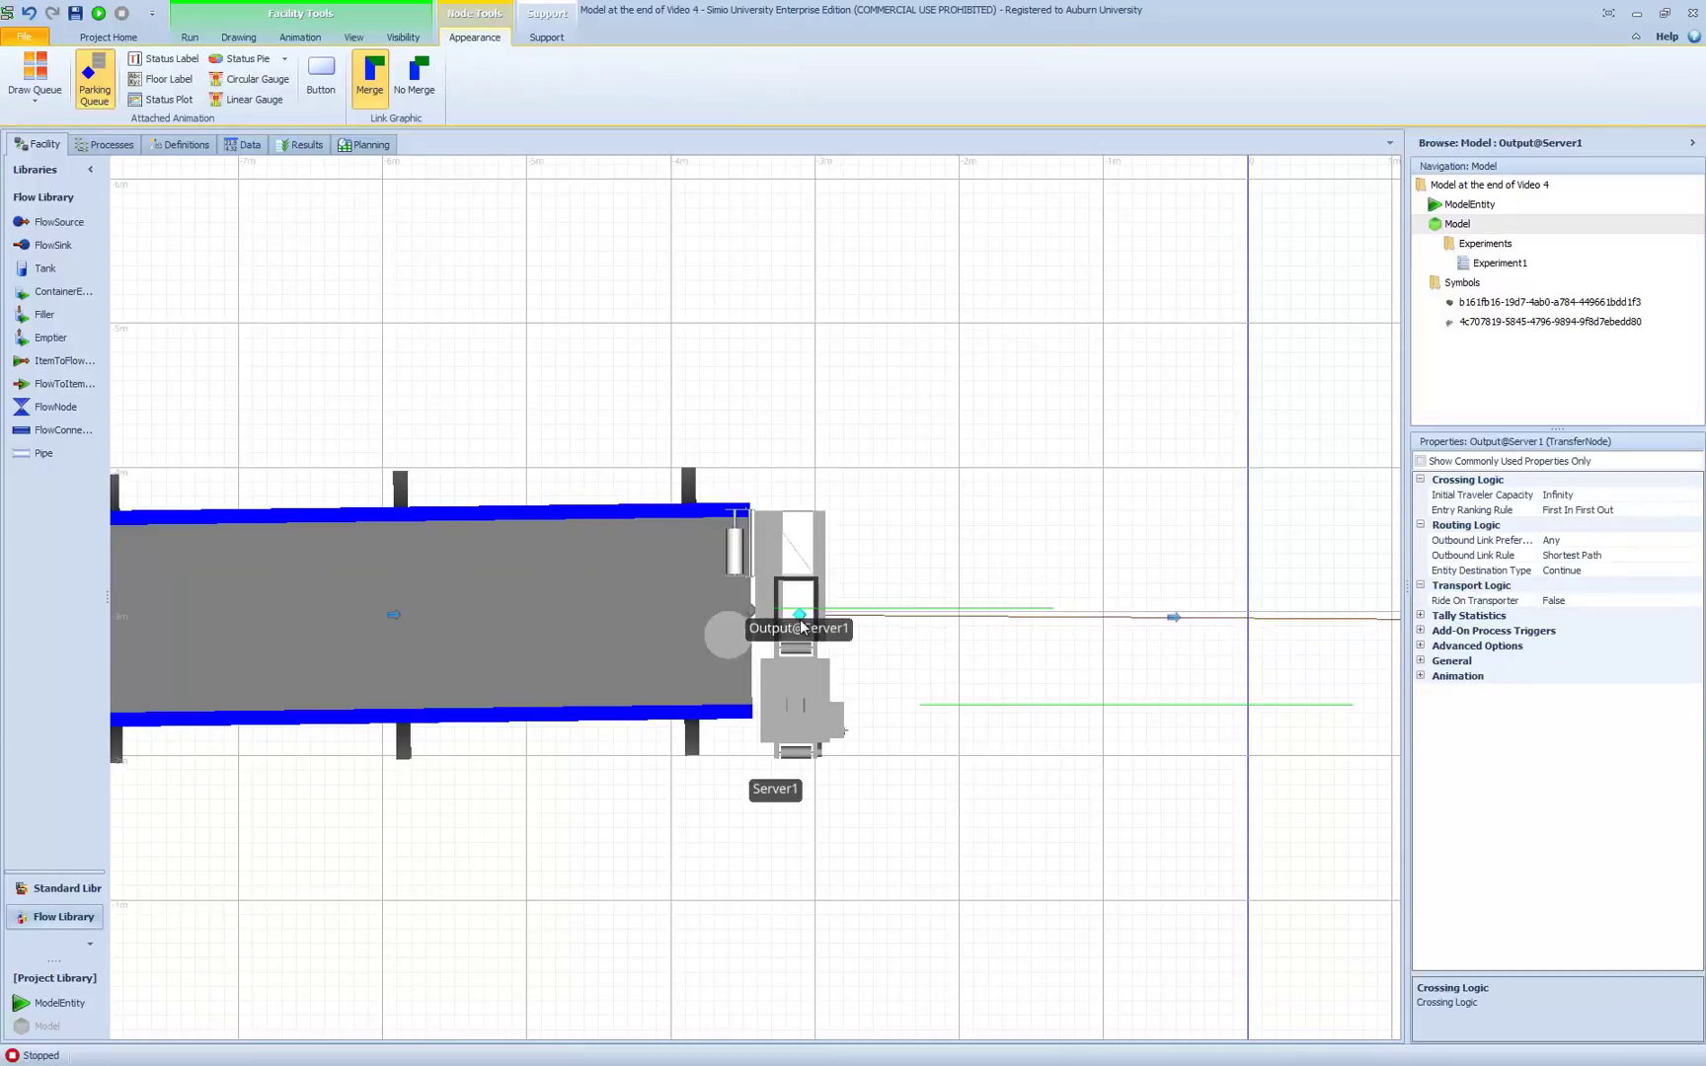
drag(1150, 804, 613, 811)
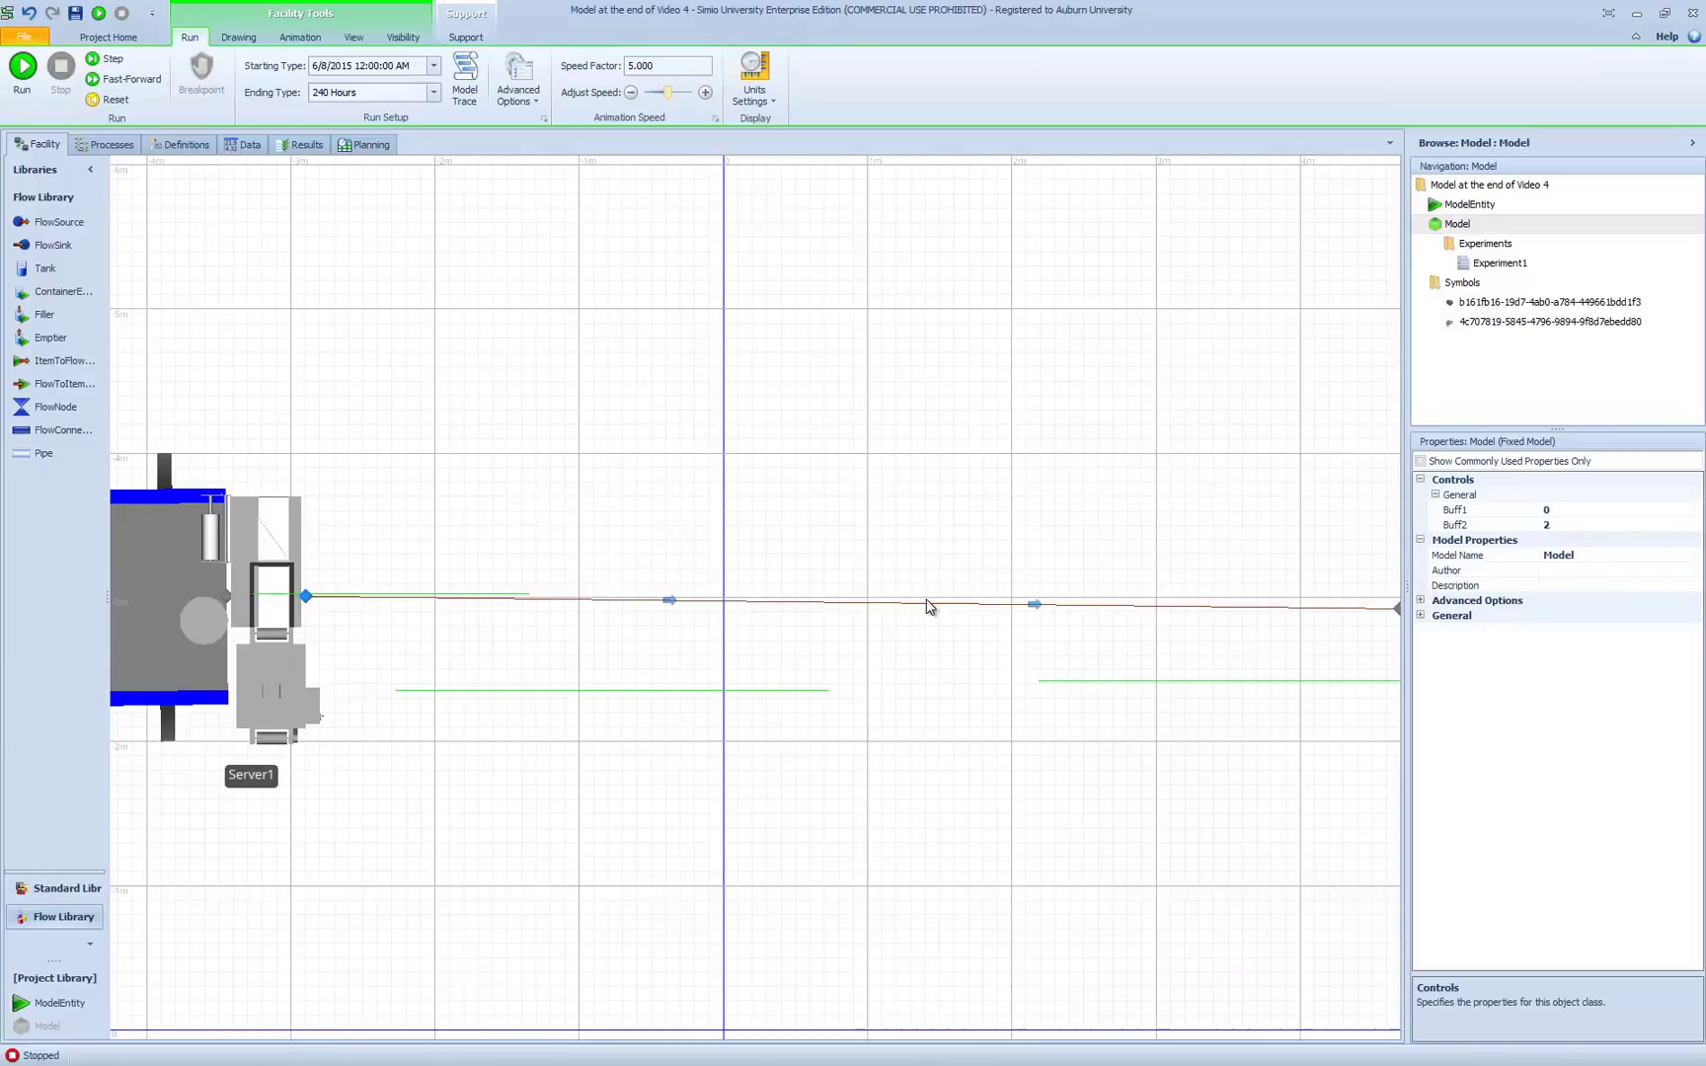
Step: Convert Connector2 into conveyor Conveyor2 with a belt conveyor decorator
click(926, 602)
right_click(927, 602)
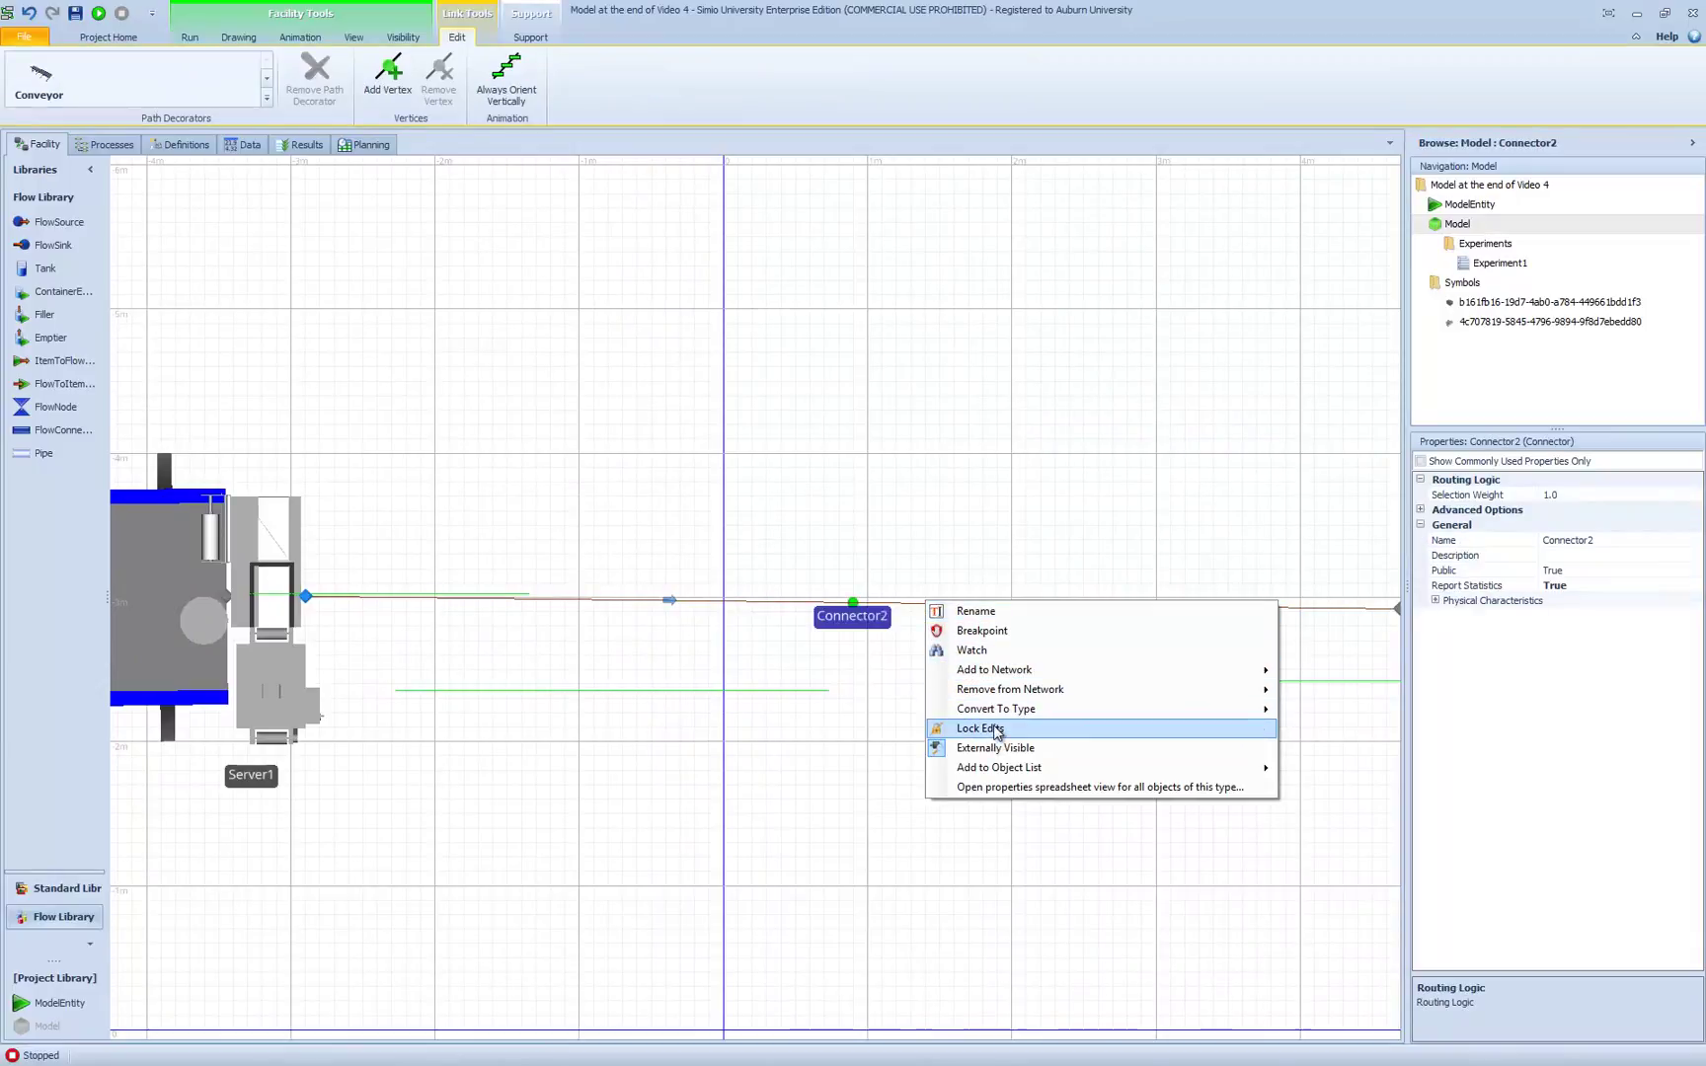
mouse_move(1048, 709)
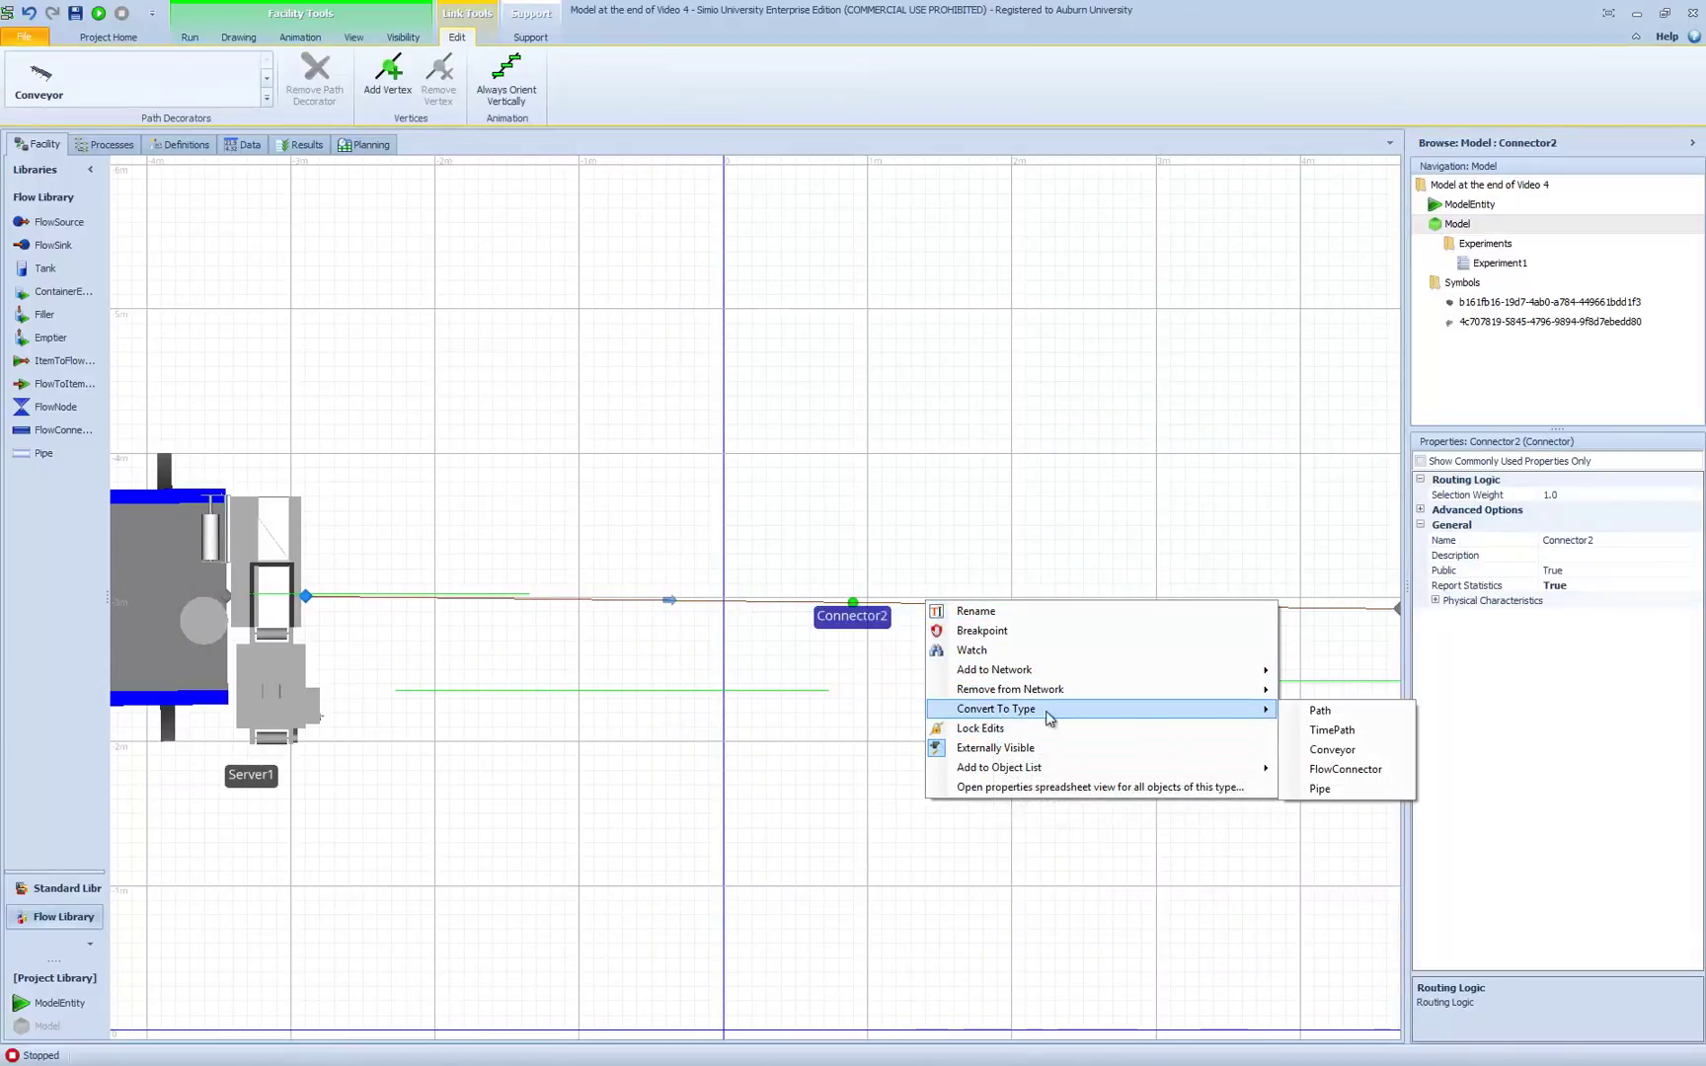
click(1333, 751)
click(39, 84)
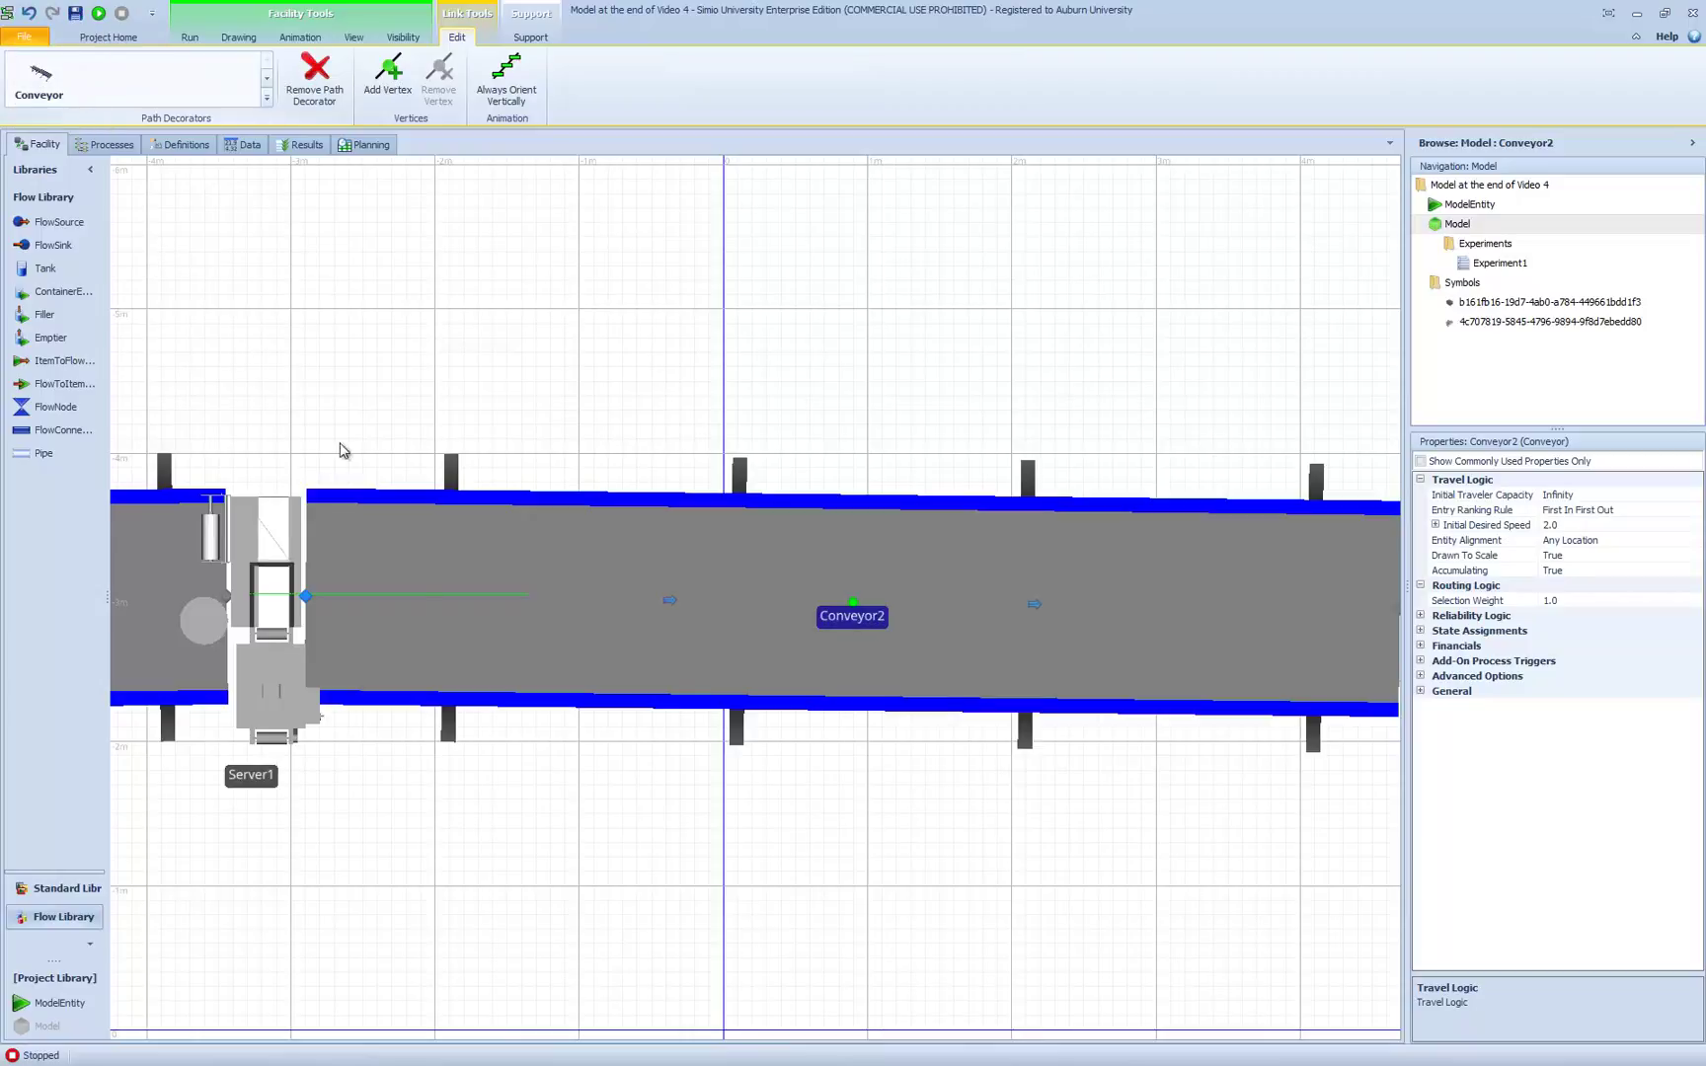
click(525, 846)
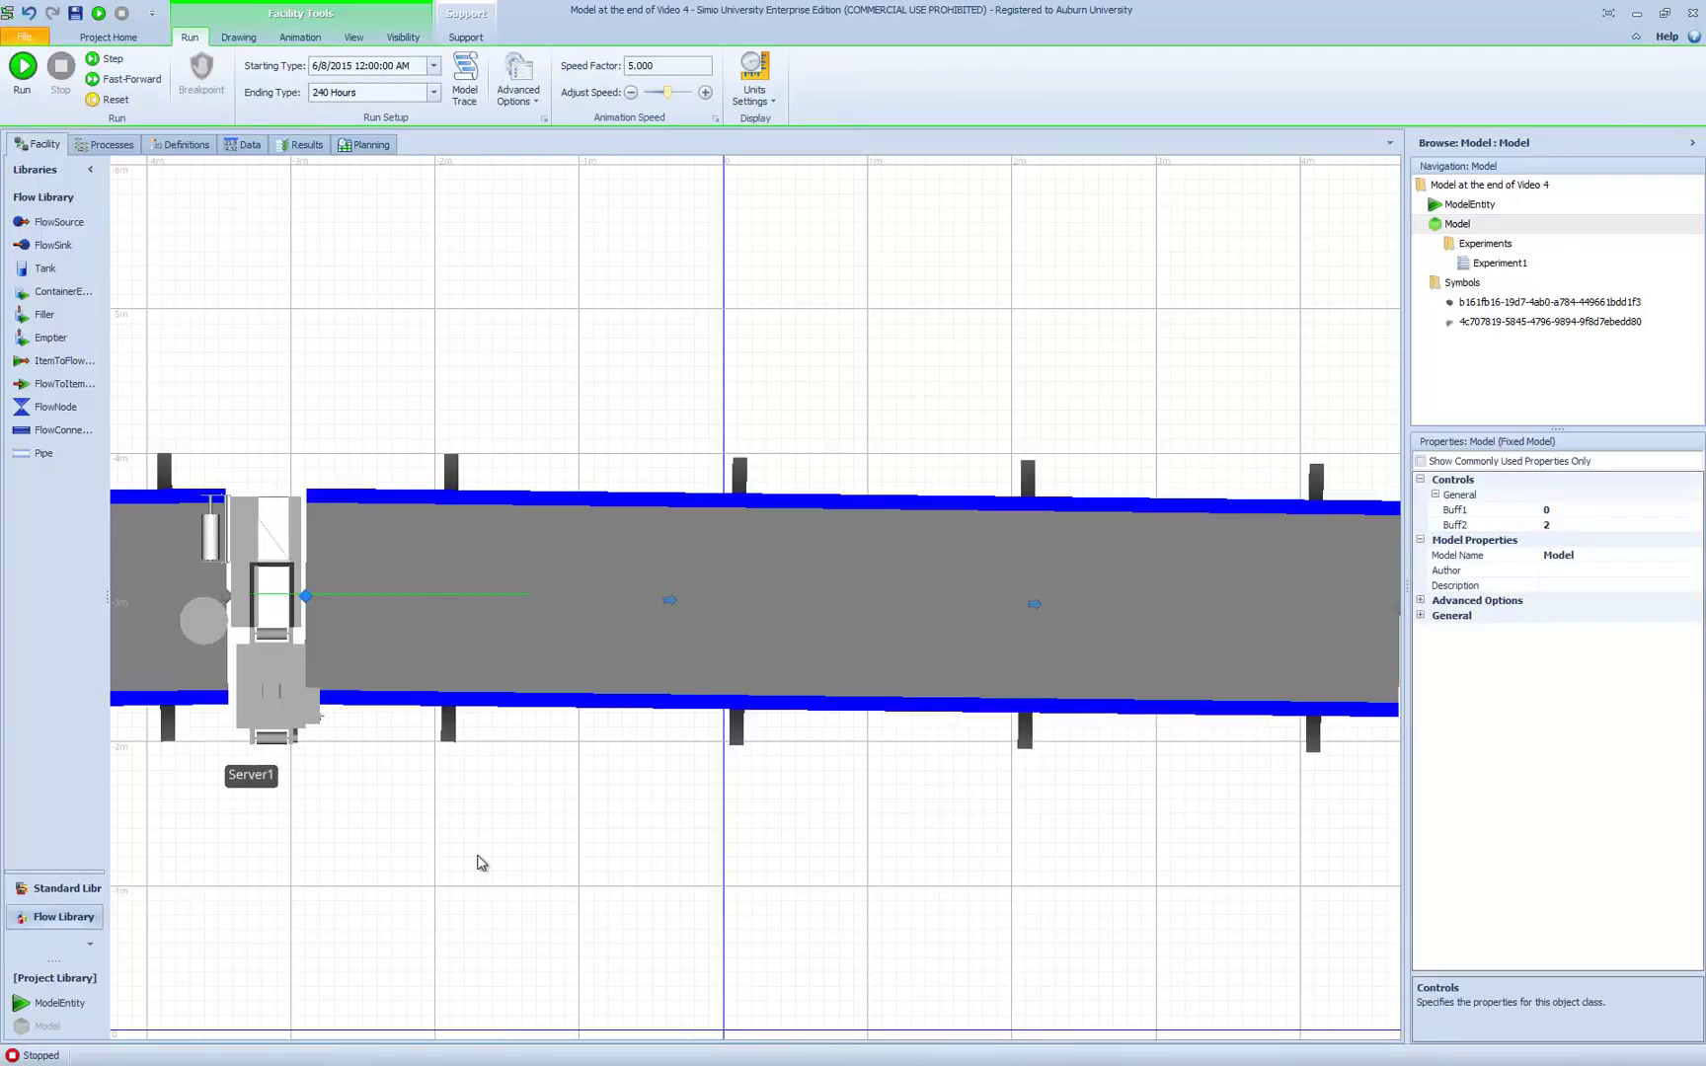
Step: Run the model in 3D, orbiting to follow boxes through Server1 onto Conveyor2
key(3)
right_drag(423, 792, 582, 617)
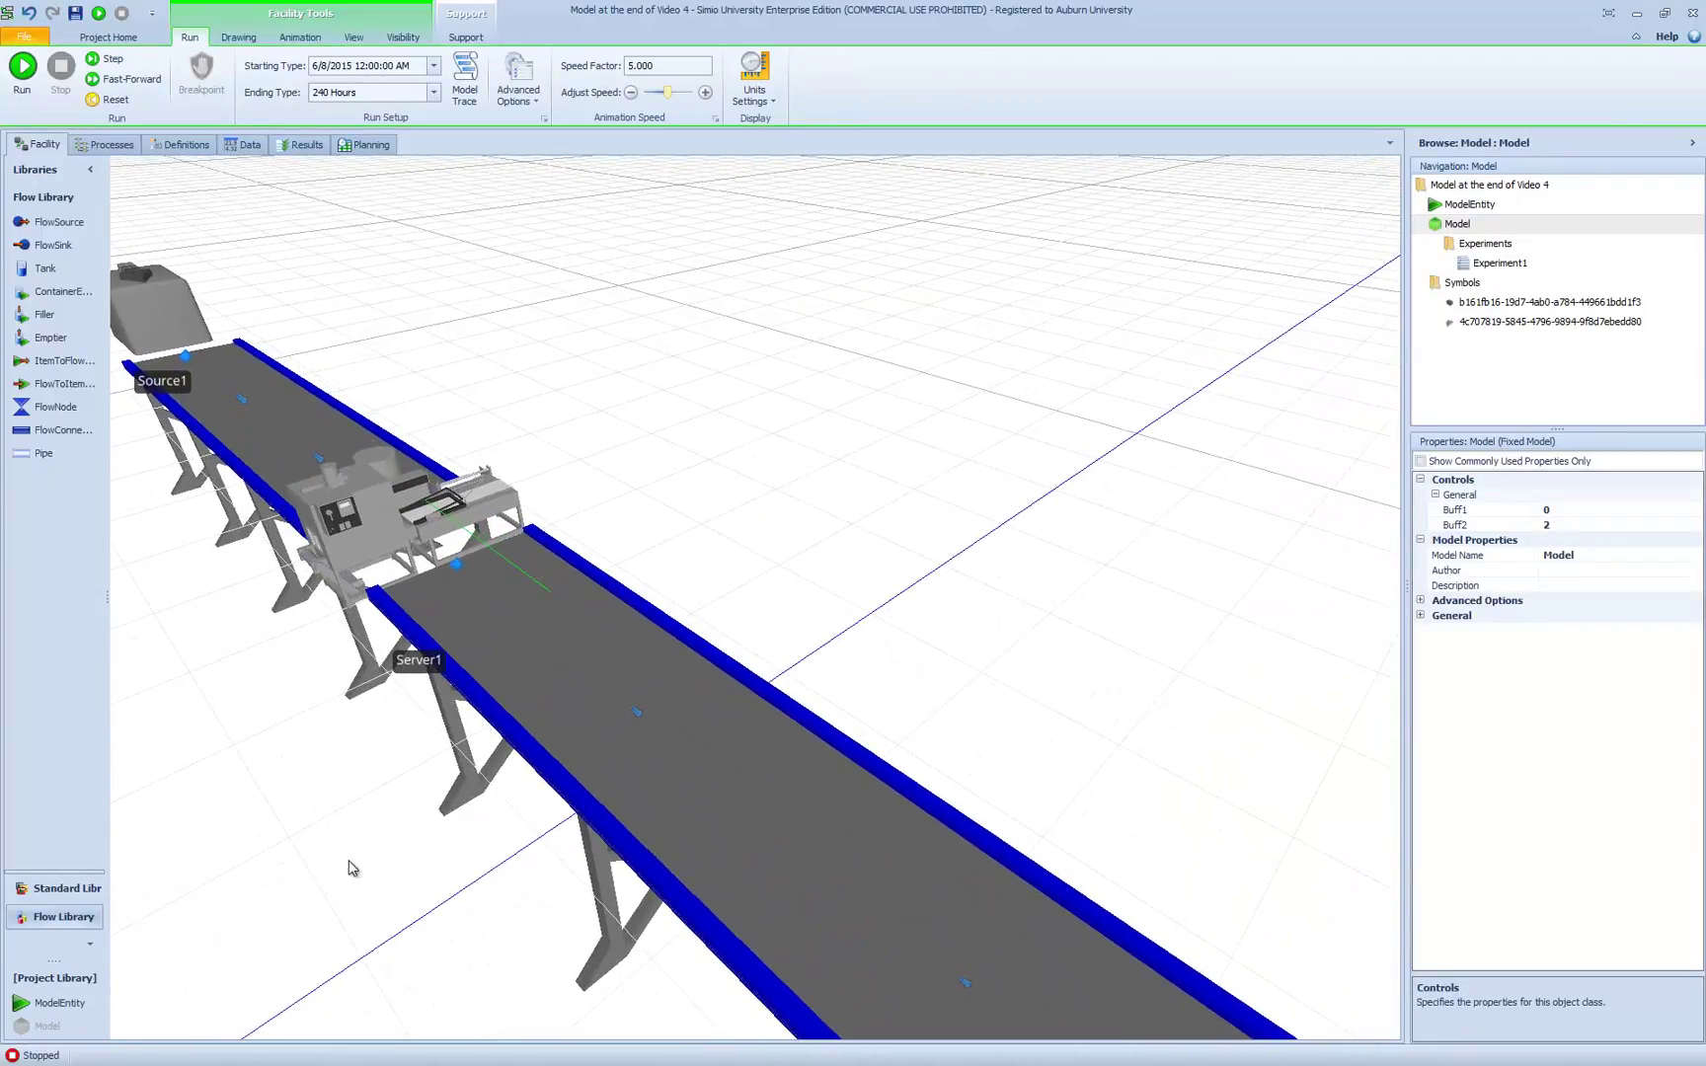
right_drag(353, 868, 719, 405)
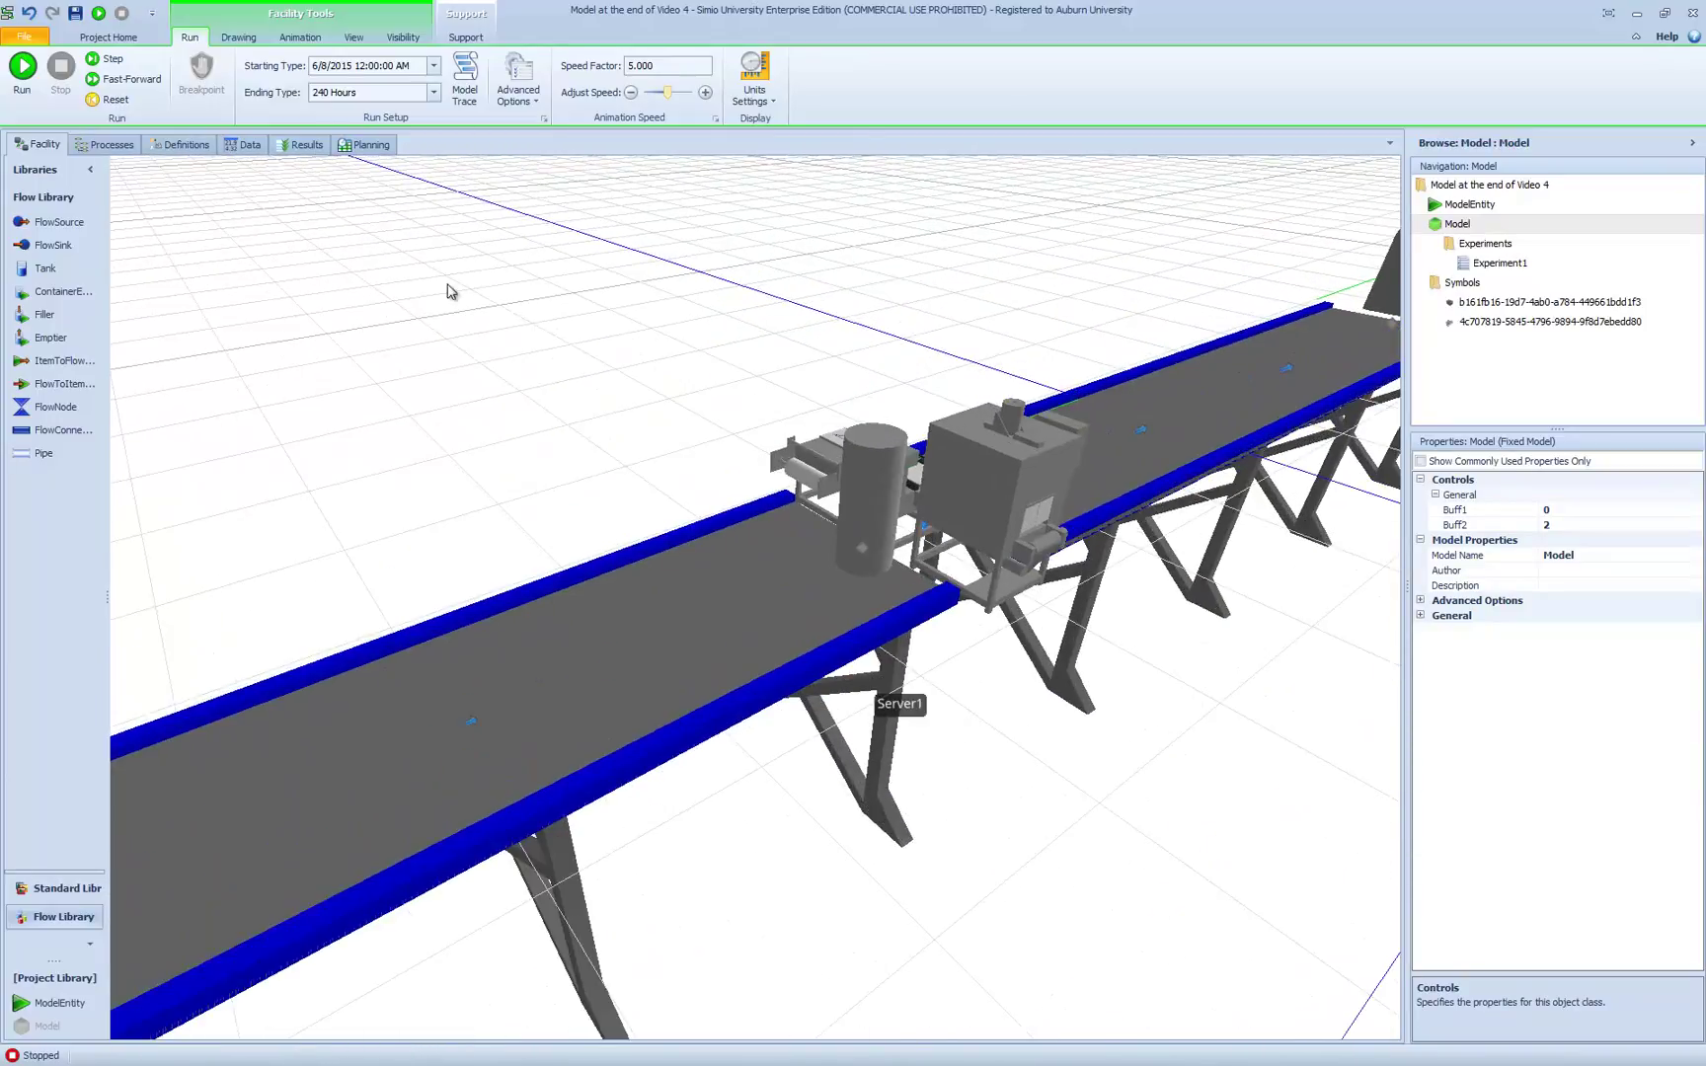
click(23, 69)
right_drag(868, 846, 732, 908)
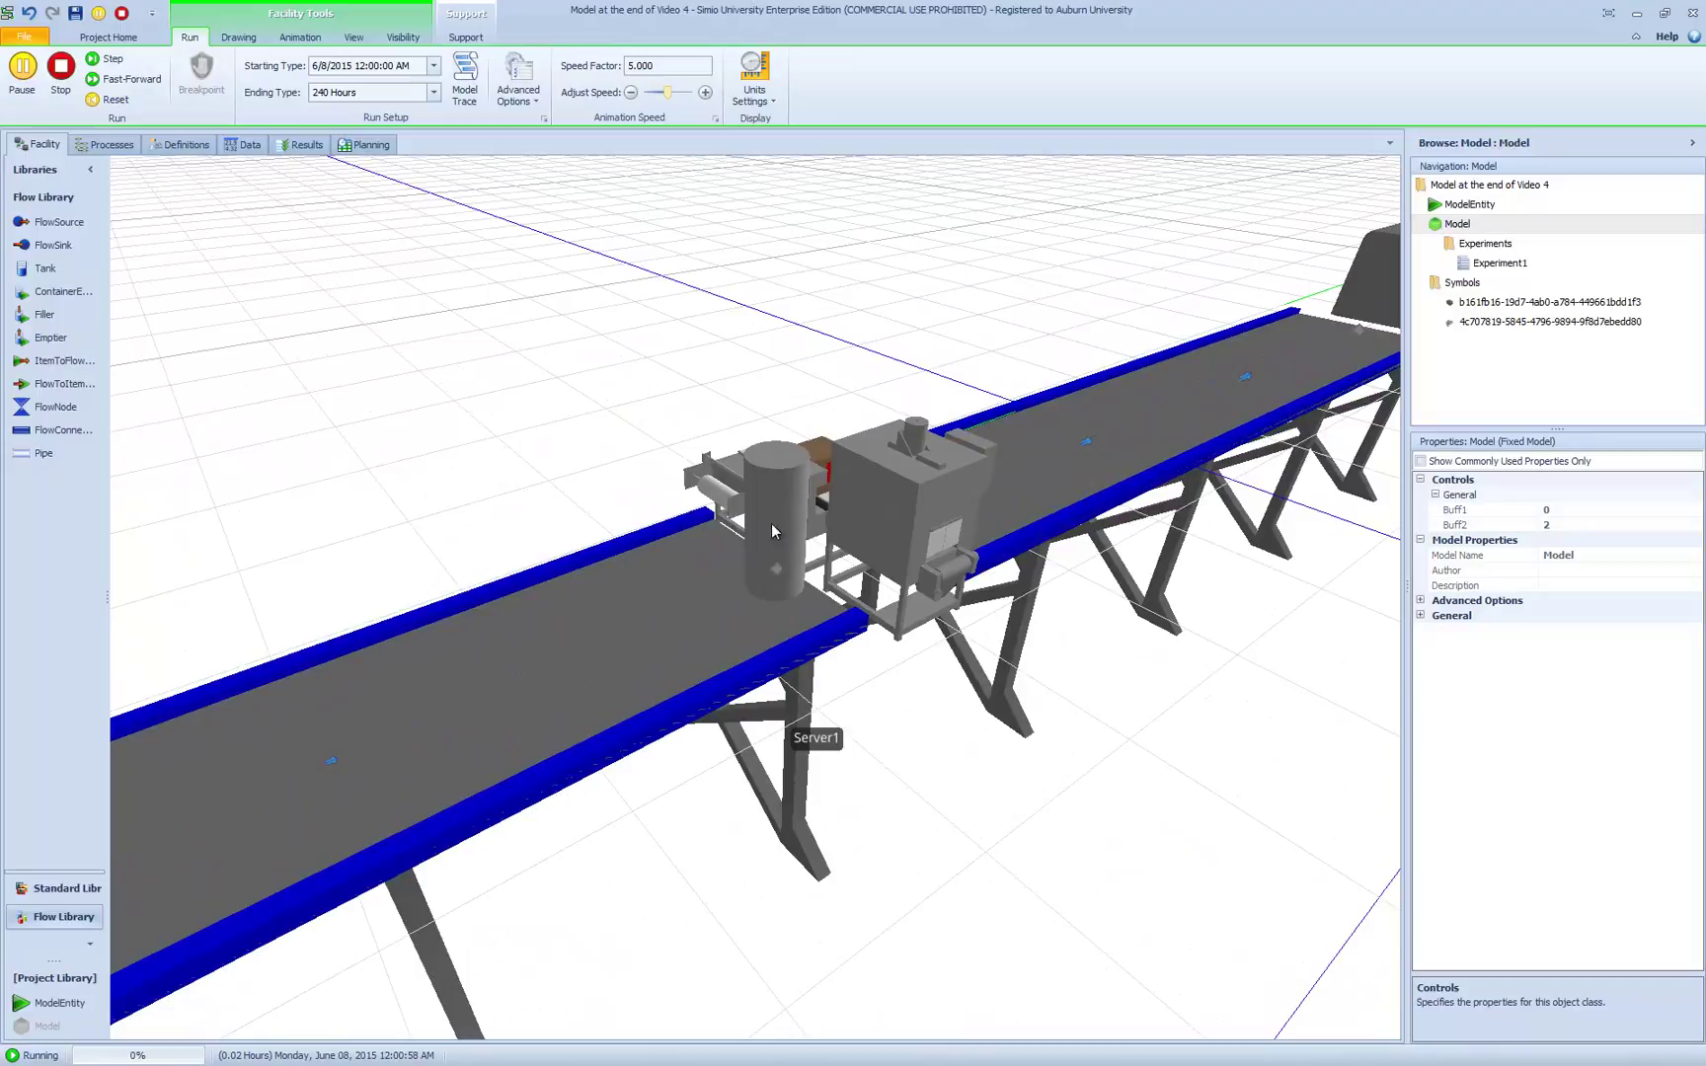
right_drag(772, 531, 733, 552)
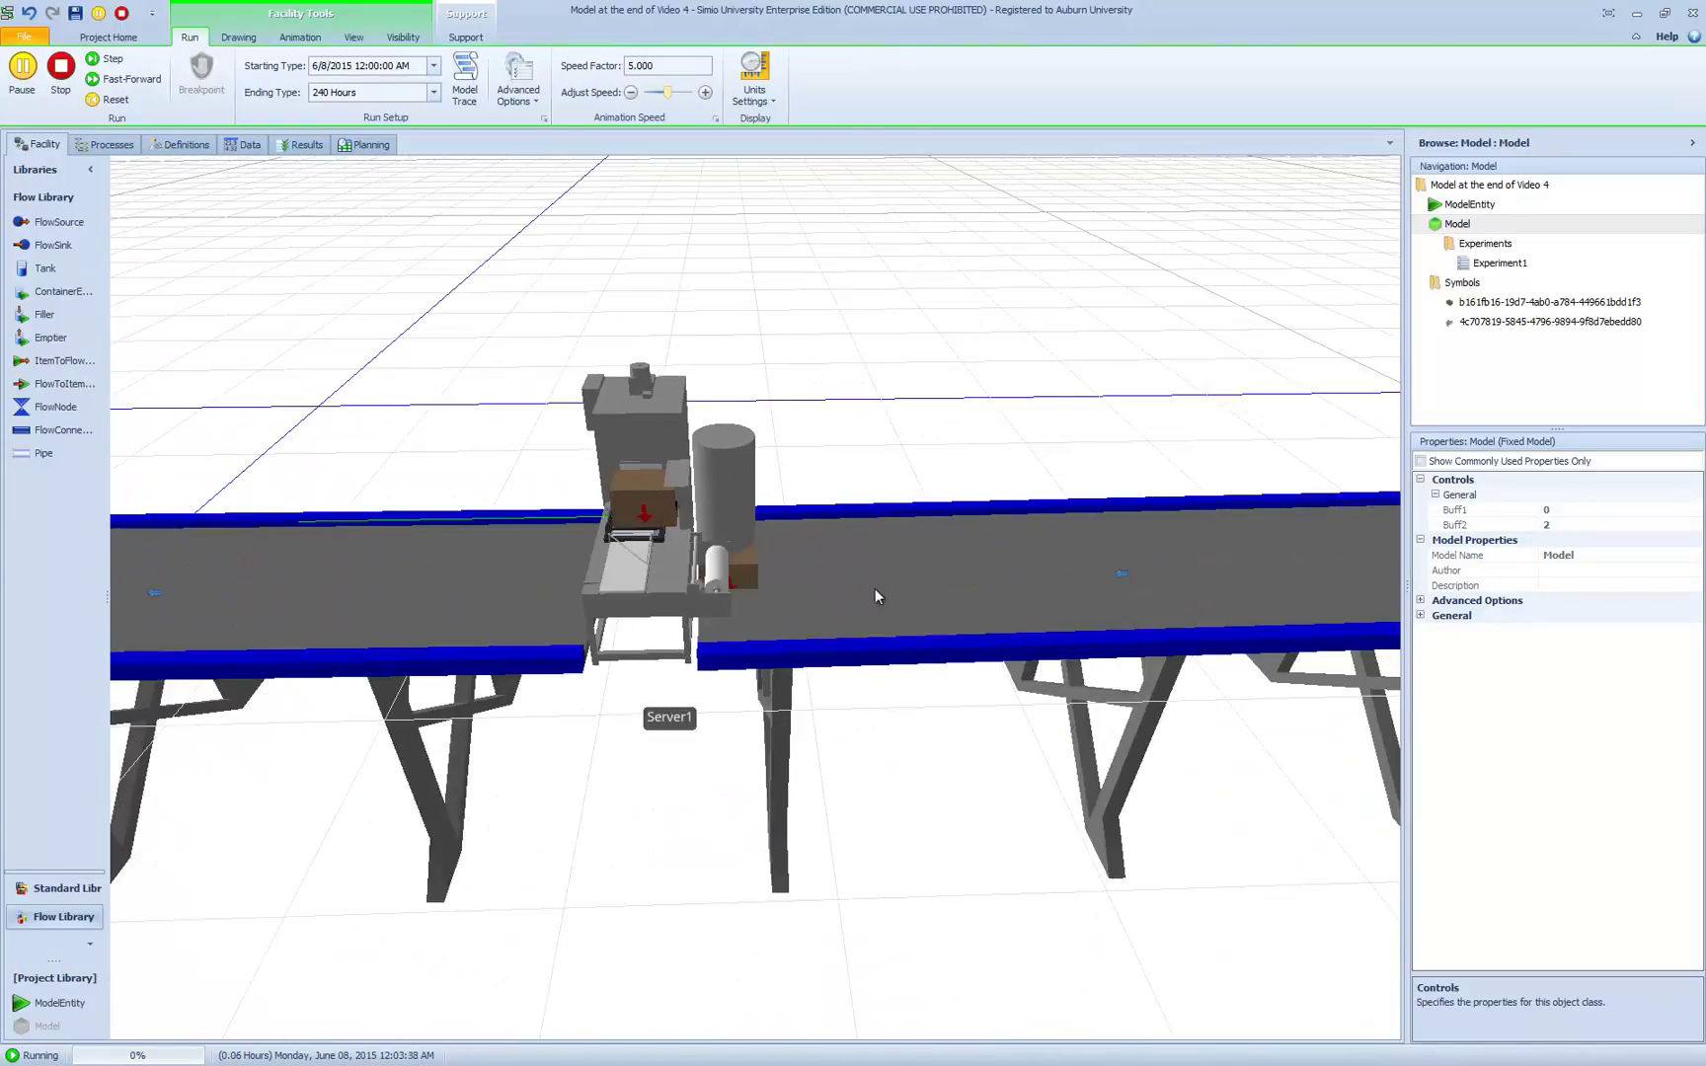
right_drag(609, 826, 628, 716)
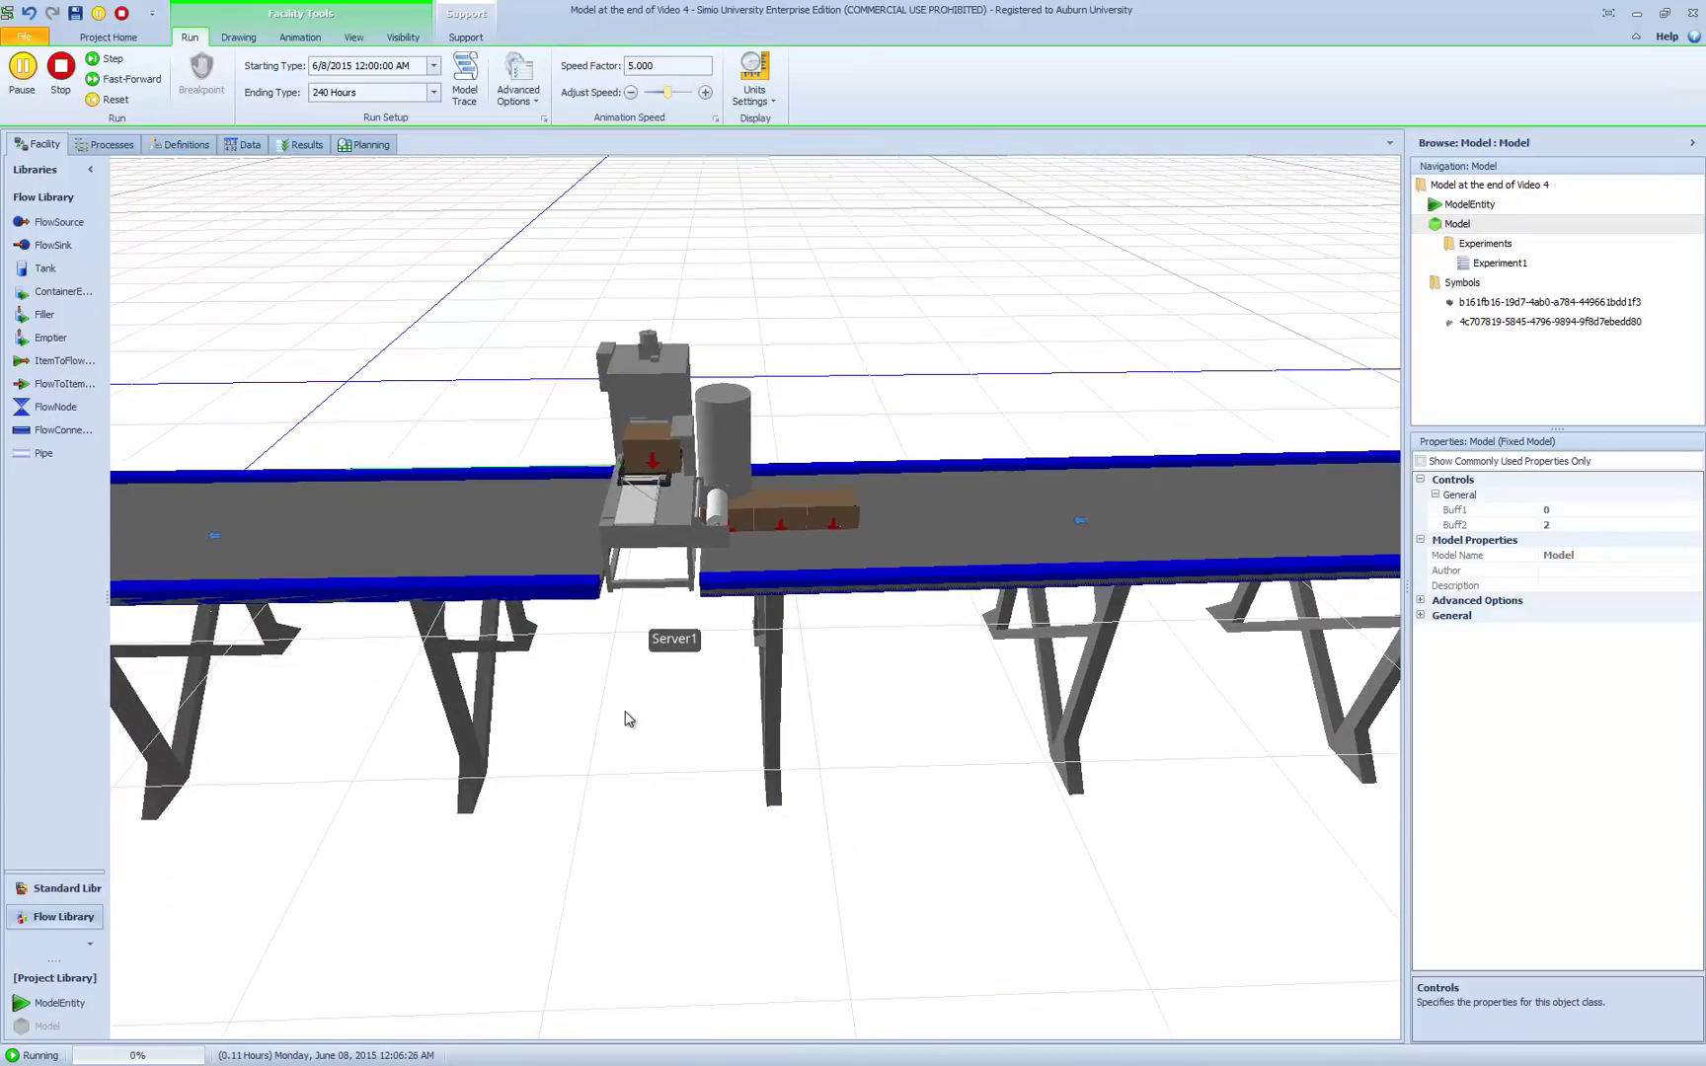
scroll(633, 745, down, 2)
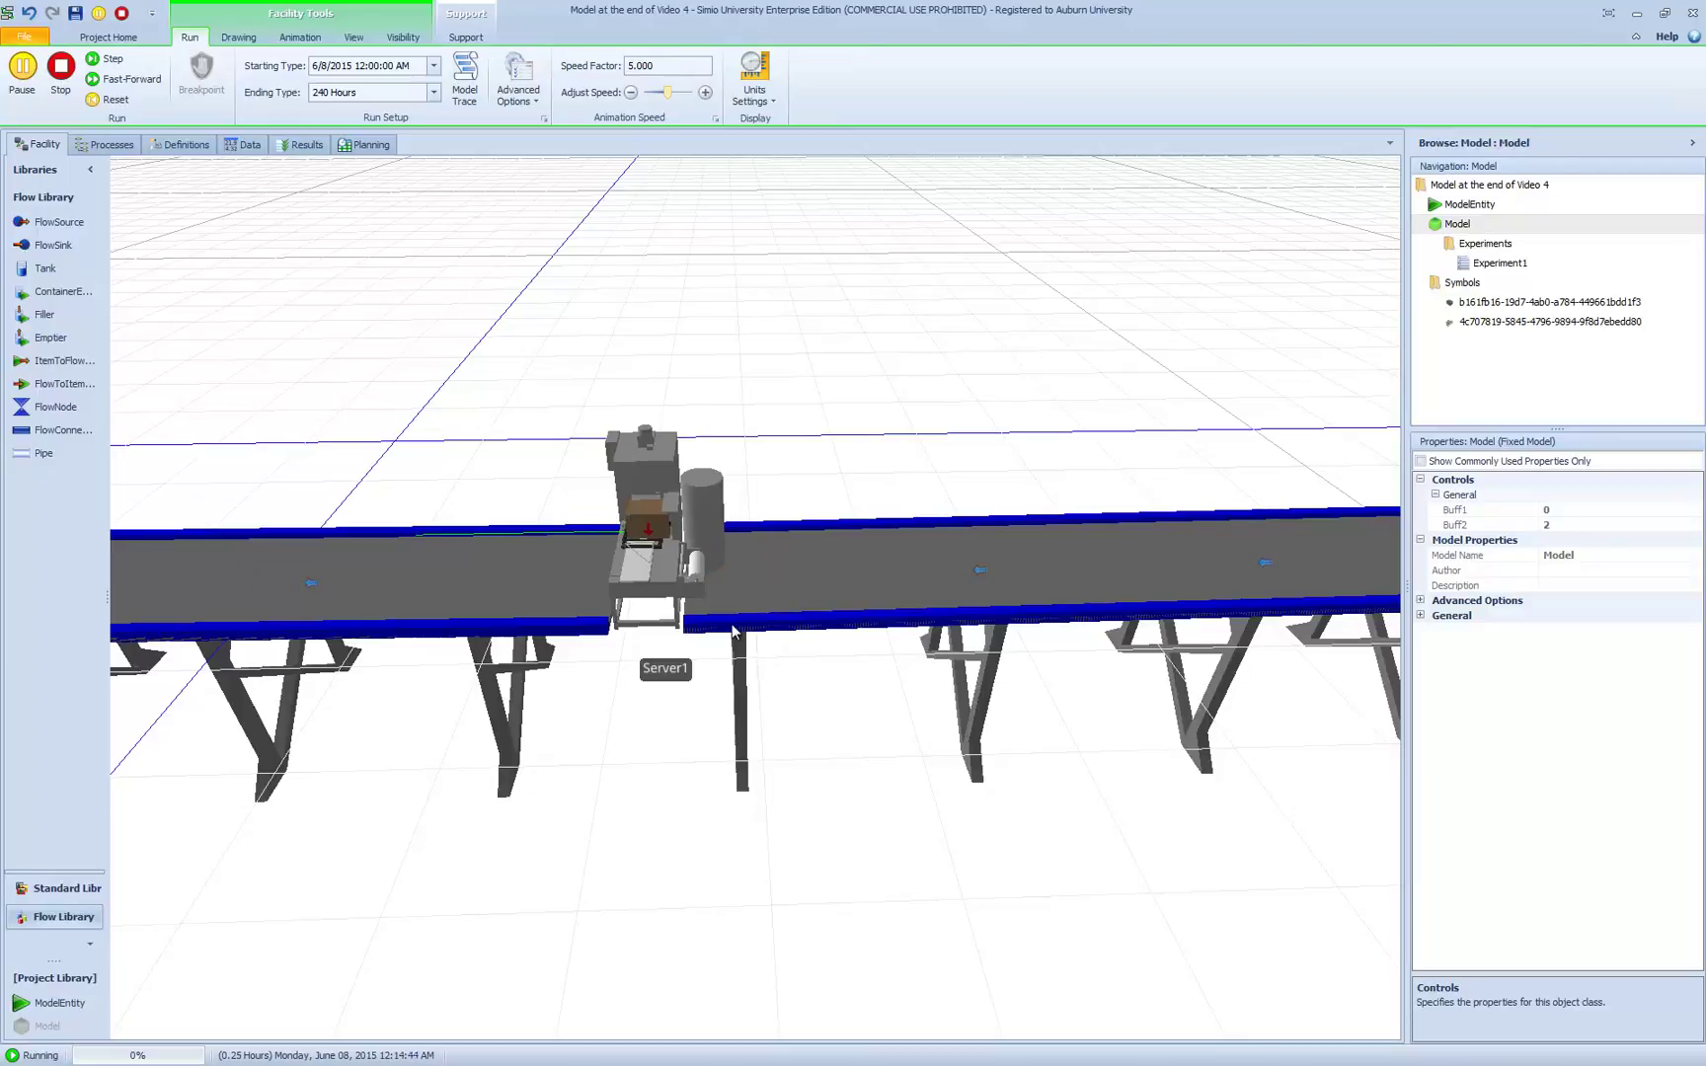
scroll(757, 859, down, 5)
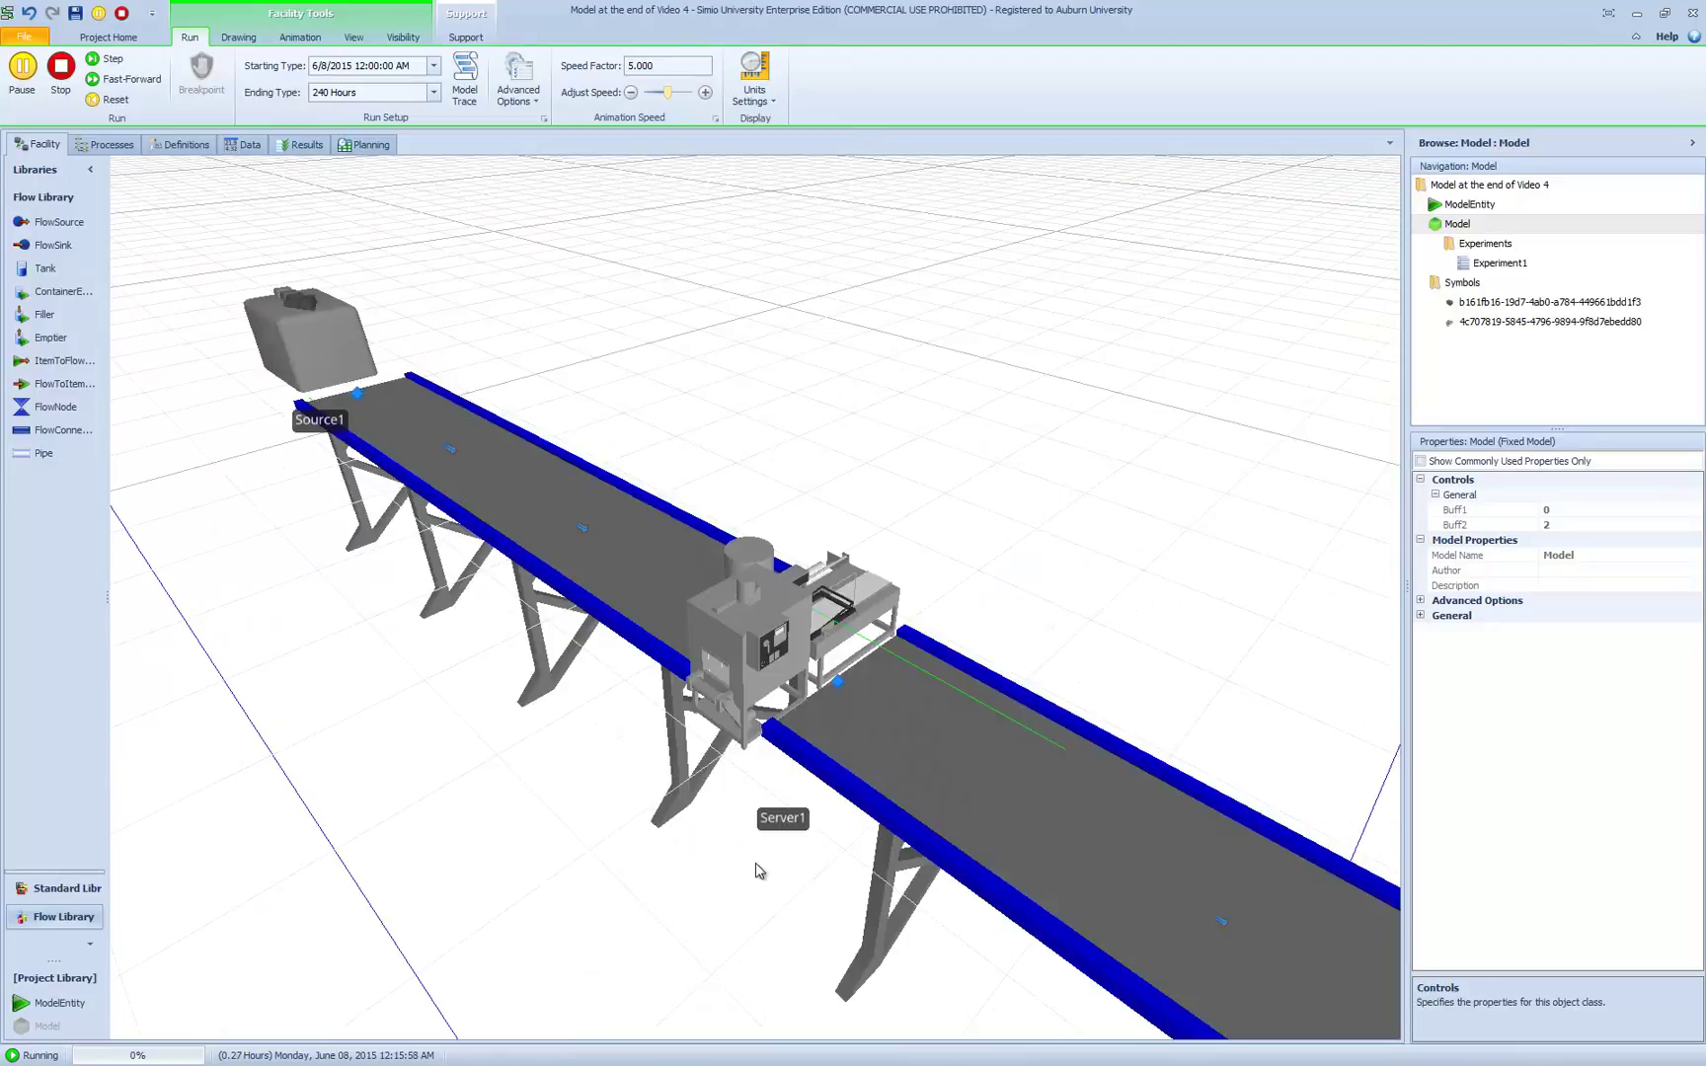
right_drag(662, 891, 564, 796)
scroll(589, 792, up, 5)
scroll(589, 793, down, 5)
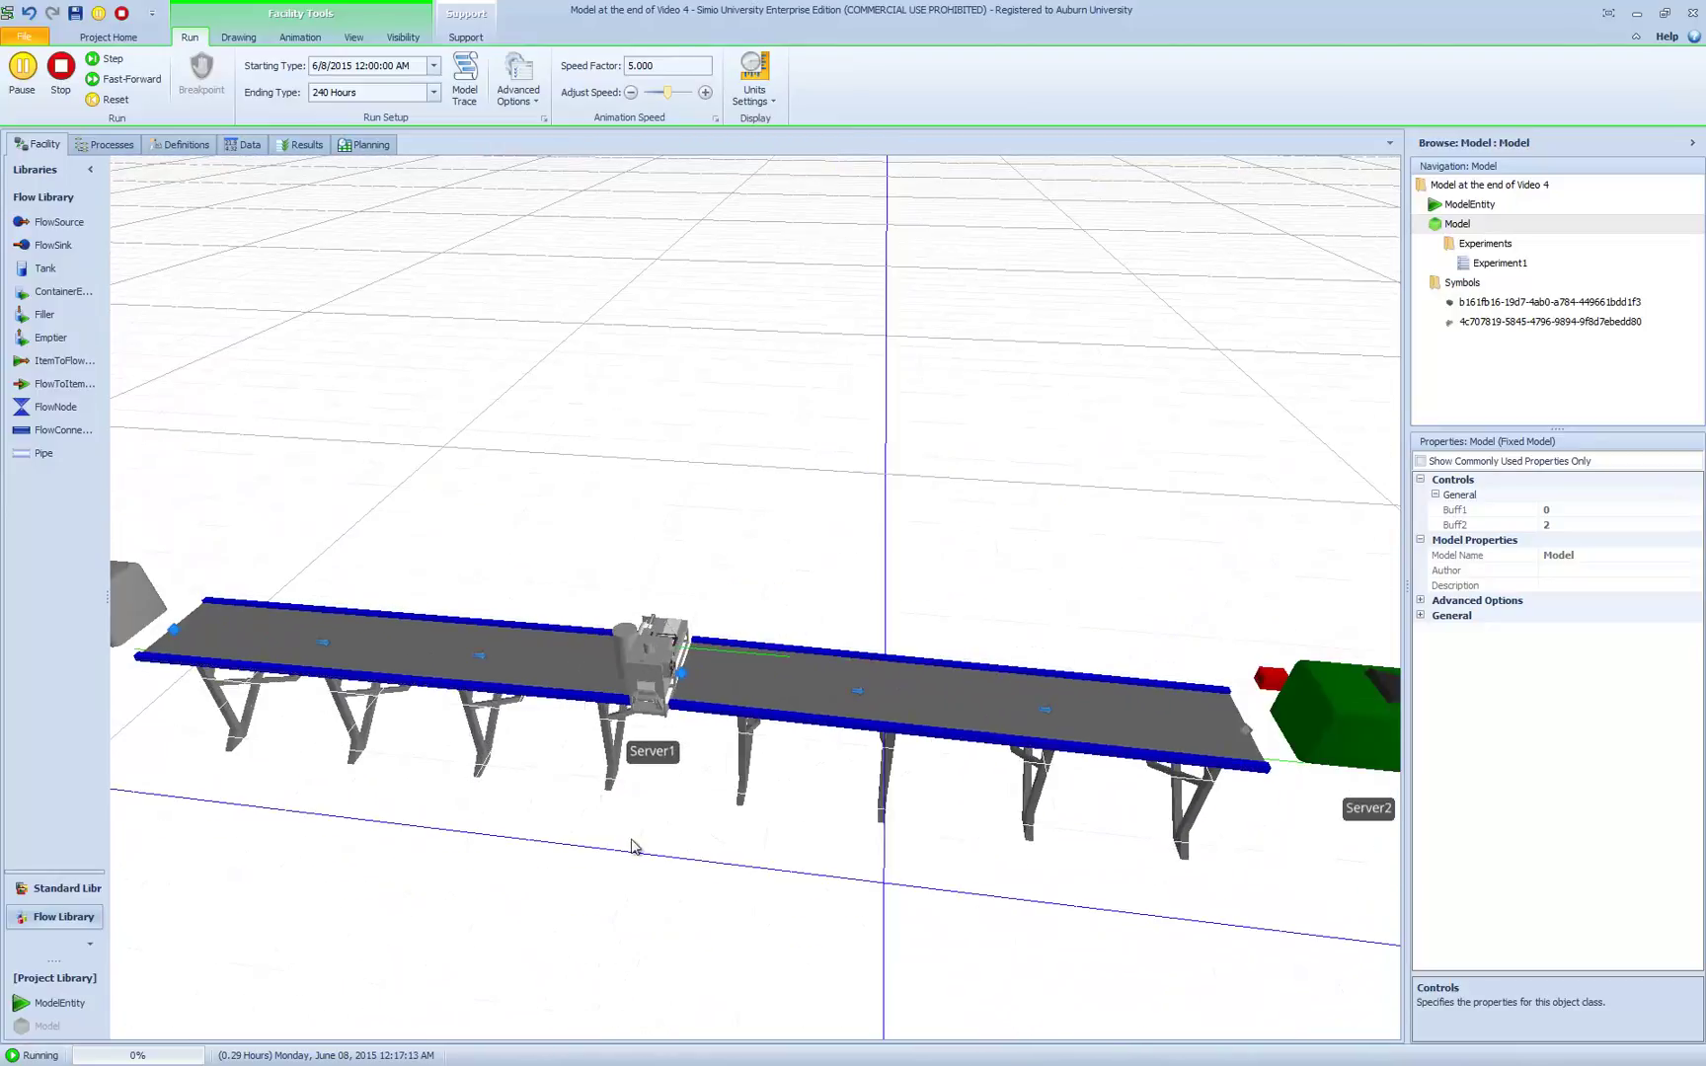